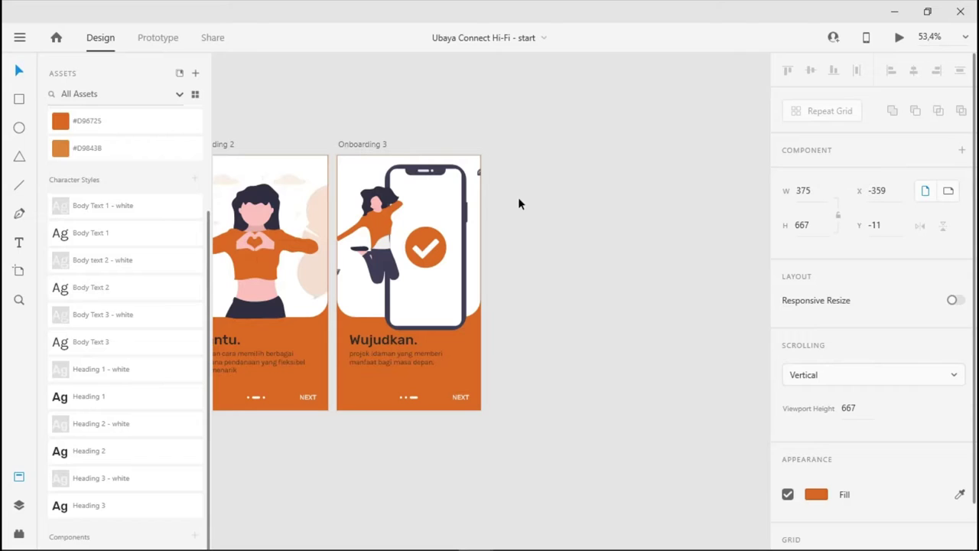
- Duplicate the Onboarding 3 artboard and place the copy beside the original with a gap between them
click(362, 144)
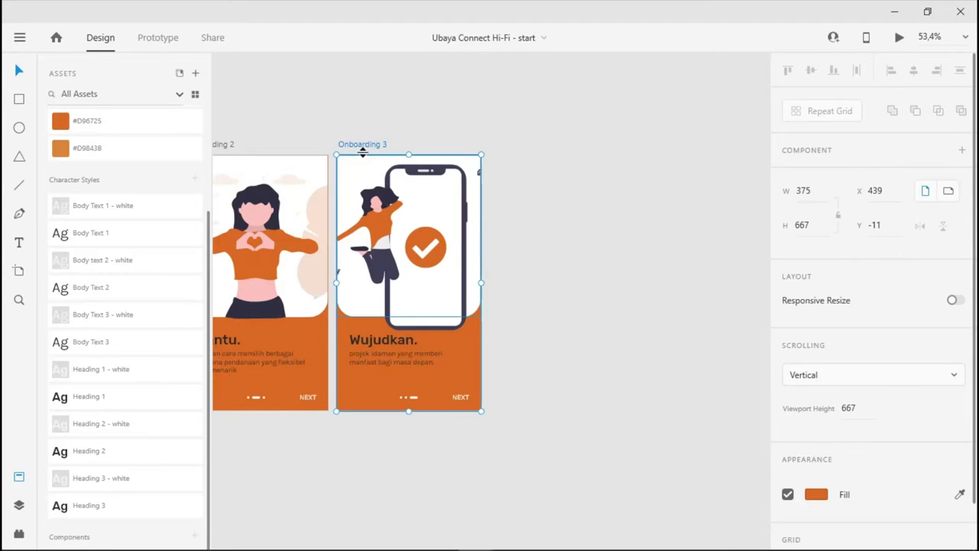
drag(363, 150, 551, 149)
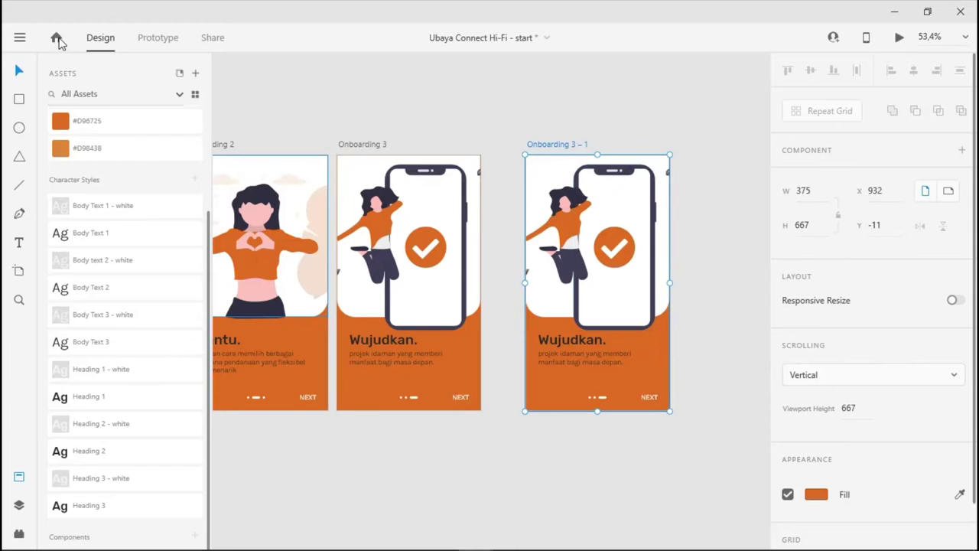
- Open the Material Design UI kit web page and go to the component sticker sheet downloads
click(20, 38)
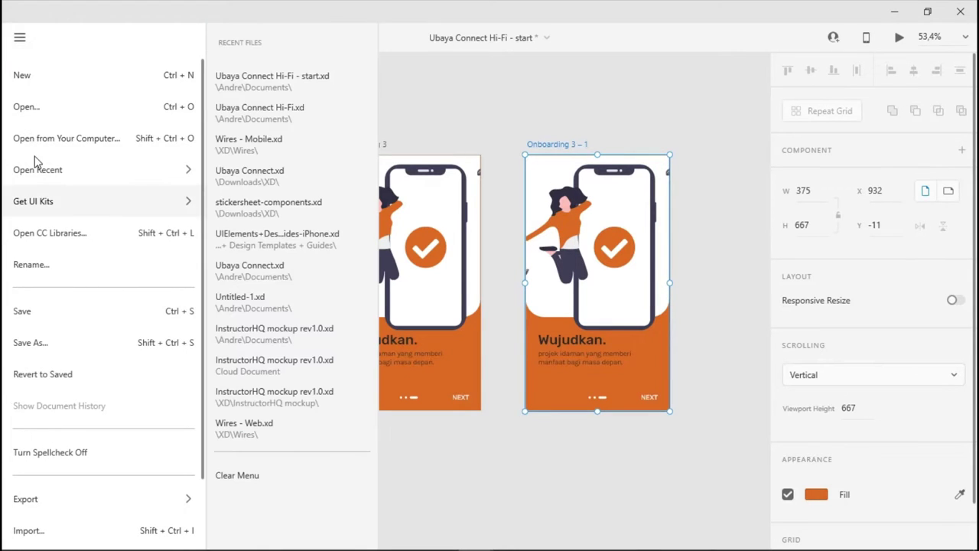
mouse_move(111, 211)
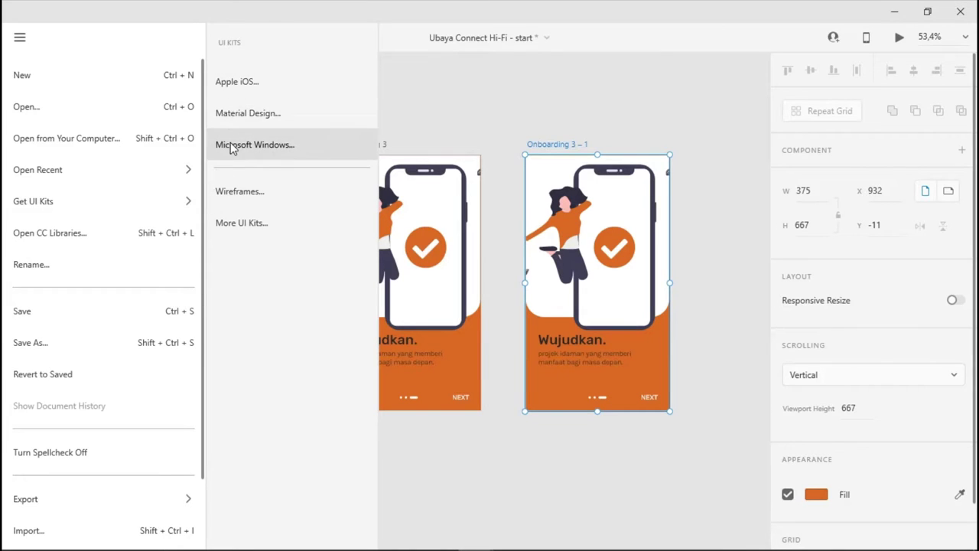
click(251, 112)
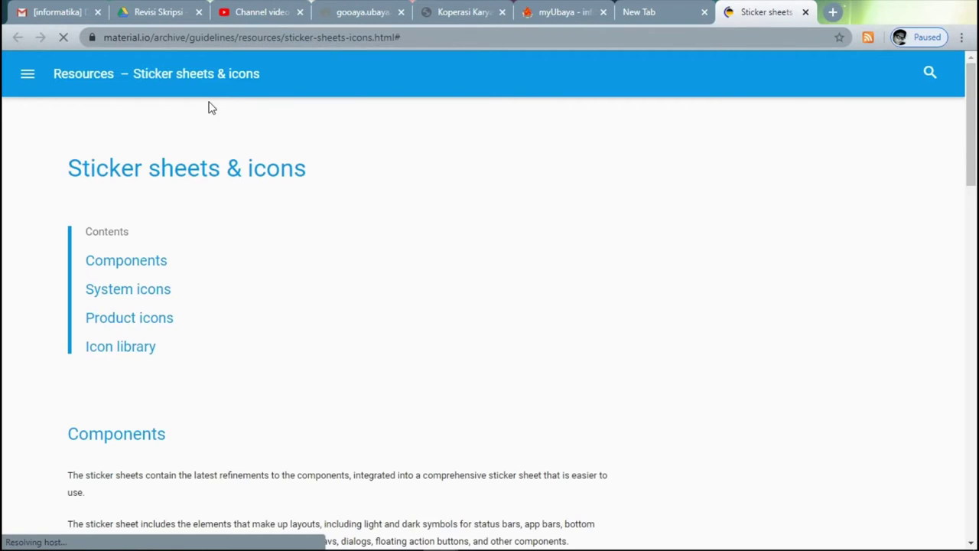
scroll(374, 258, down, 1)
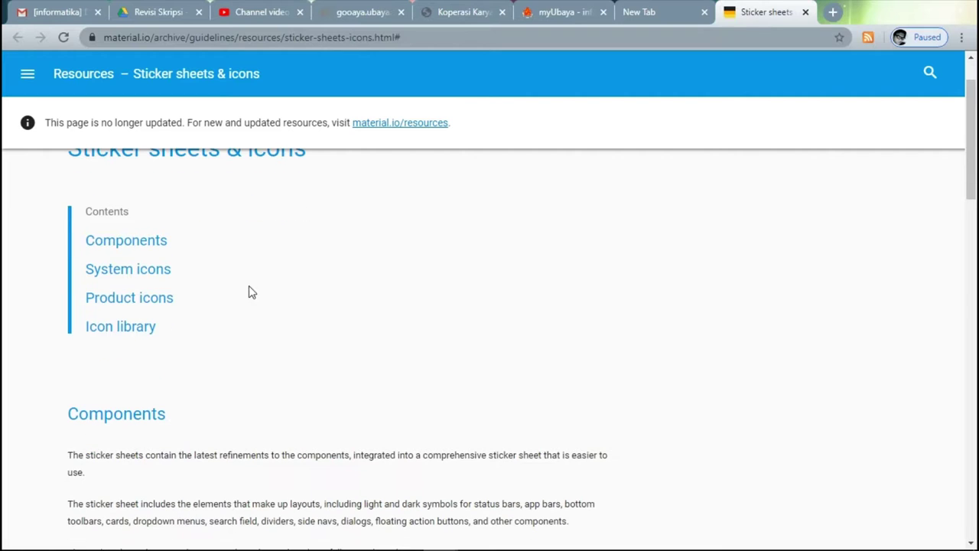
click(127, 253)
scroll(237, 364, down, 1)
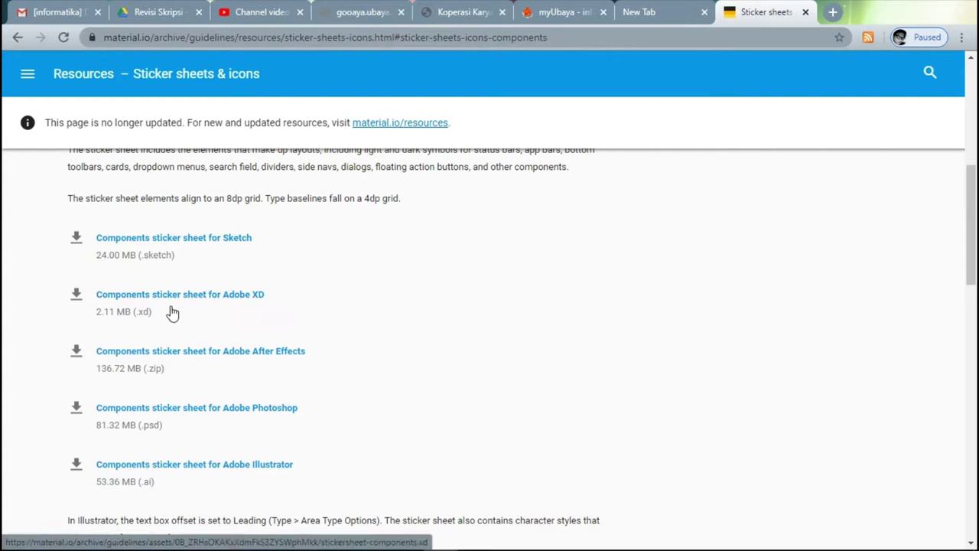
- Switch to the Wires - Mobile document in Adobe XD
key(alt+Tab)
key(alt+Tab)
key(alt+Tab)
key(alt+Tab)
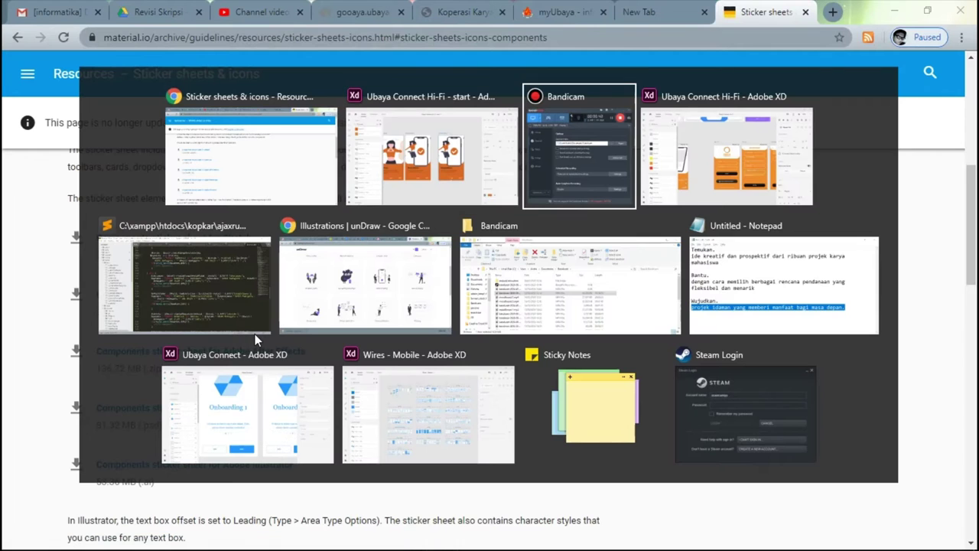
key(alt+Tab)
key(alt+Tab)
key(alt+Tab)
key(alt+Tab)
key(alt+Tab)
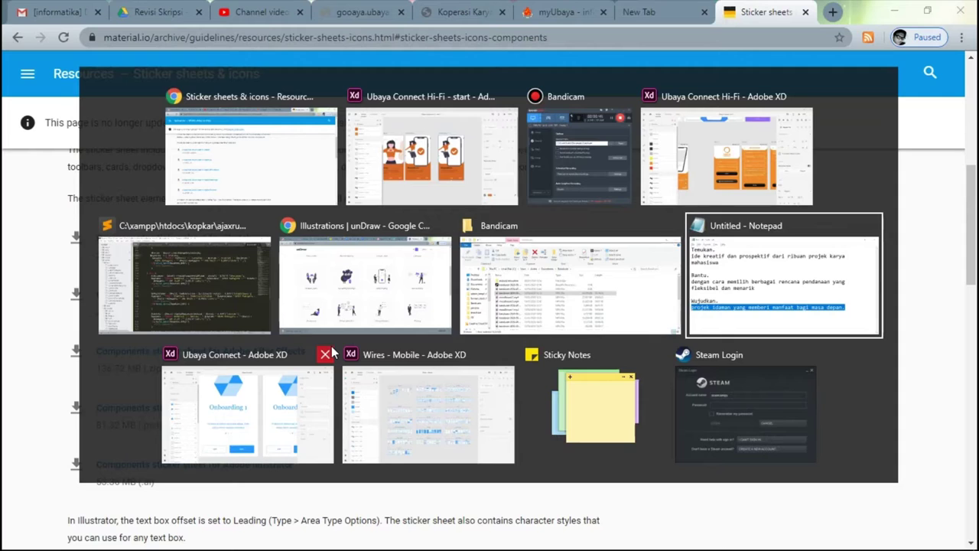
key(alt+Tab)
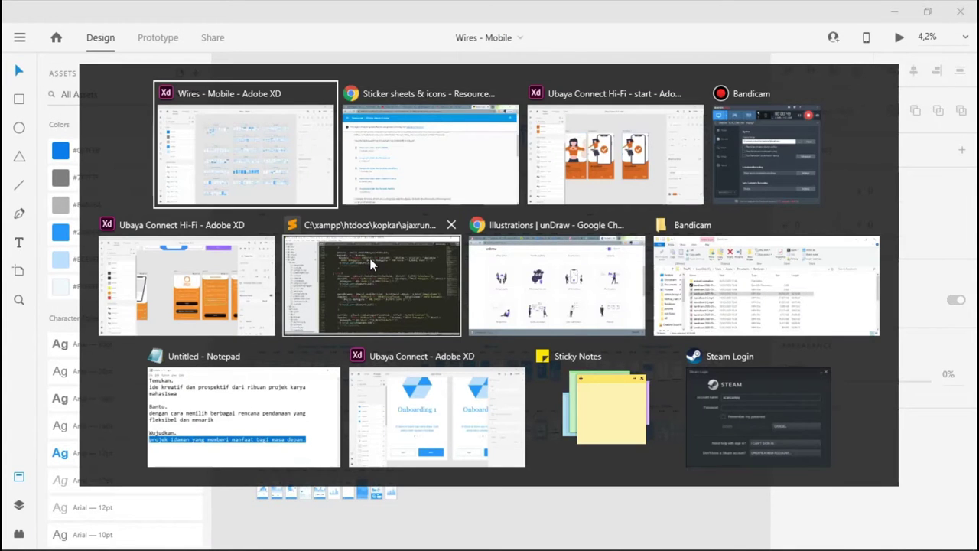
click(237, 102)
- Open the recent file stickersheet-components.xd and maximize its window
click(20, 38)
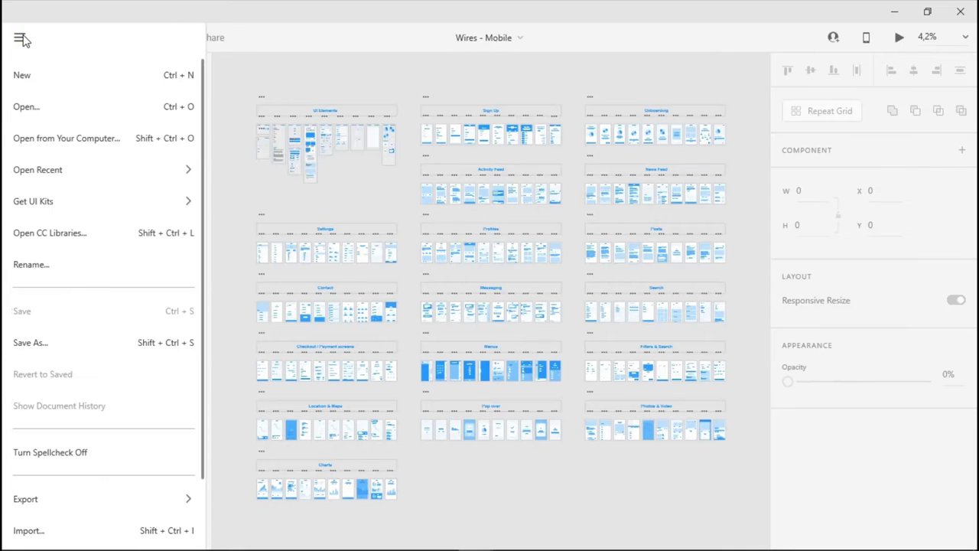
mouse_move(151, 176)
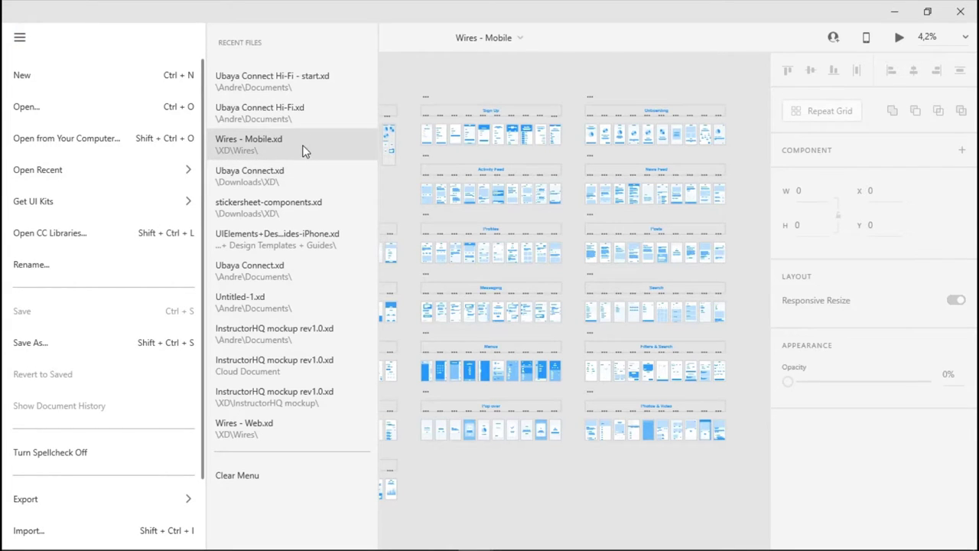
click(269, 212)
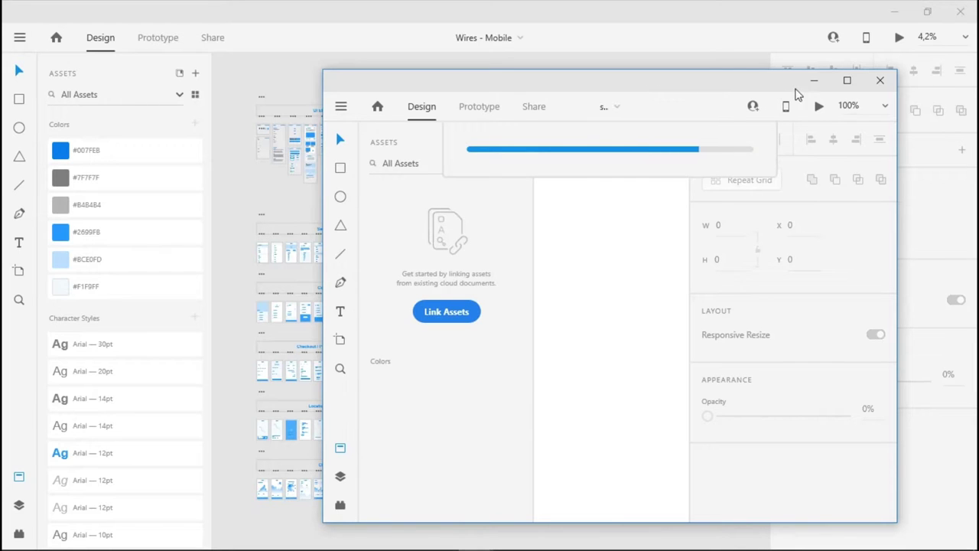
click(847, 80)
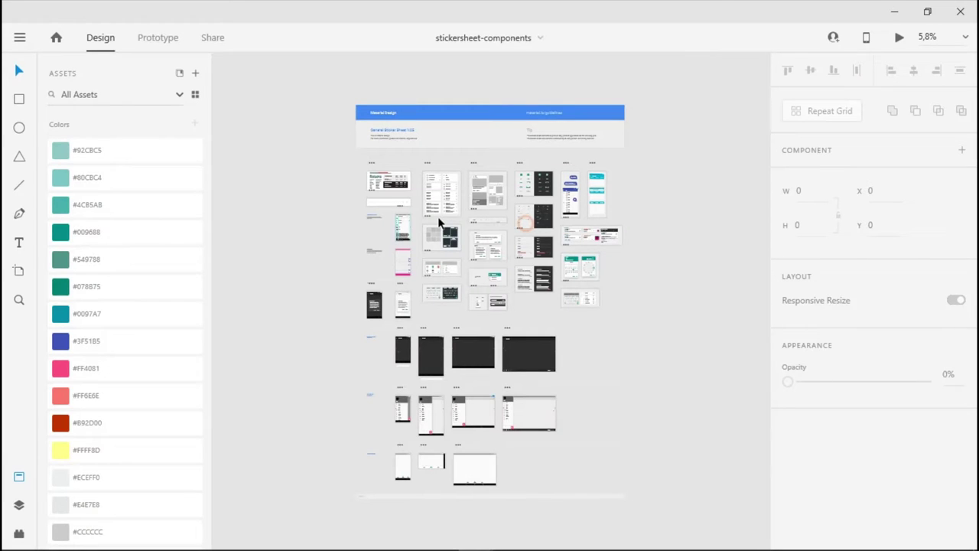
- Examine the Switches and Sliders and the Buttons artboards of the Material Design sticker sheet
scroll(440, 222, up, 10)
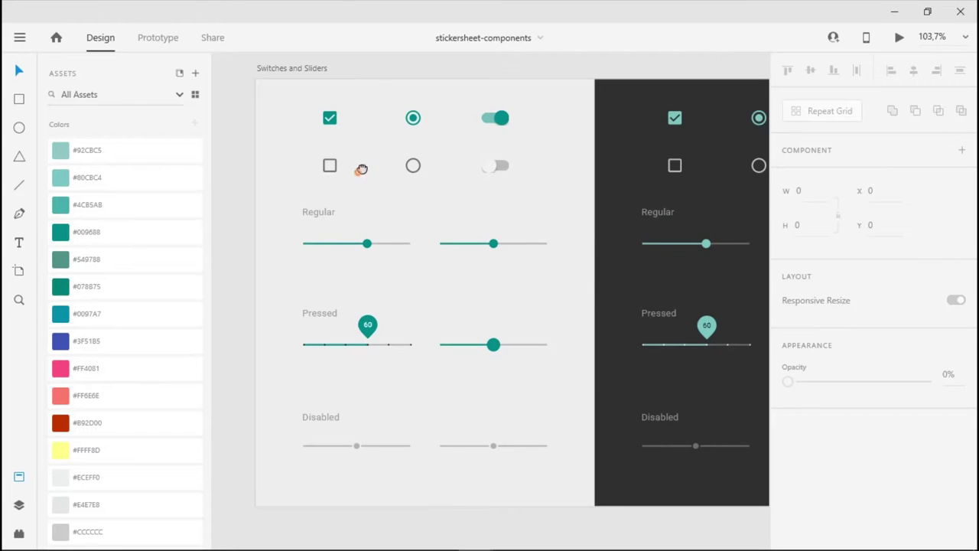
scroll(435, 252, down, 3)
scroll(426, 243, up, 5)
scroll(412, 192, up, 2)
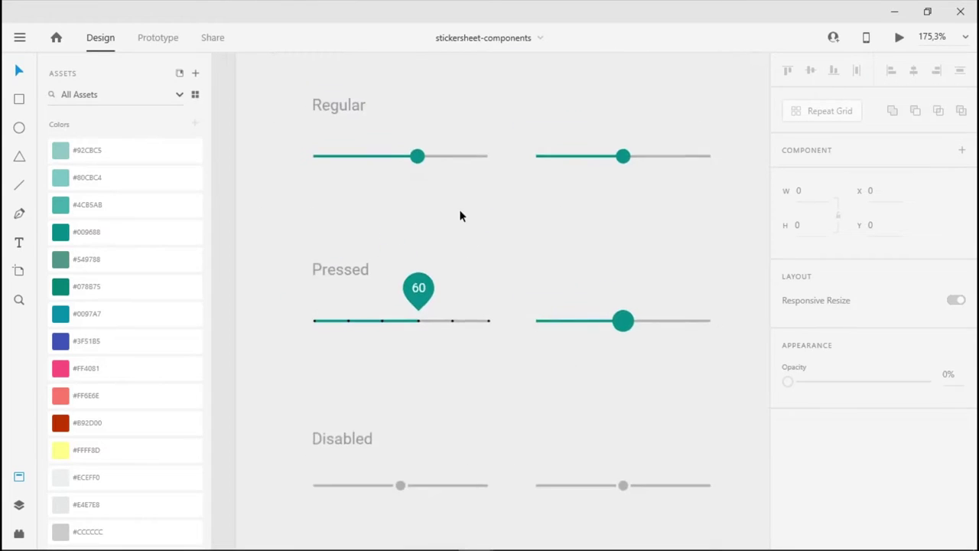
scroll(459, 209, down, 5)
scroll(455, 105, up, 8)
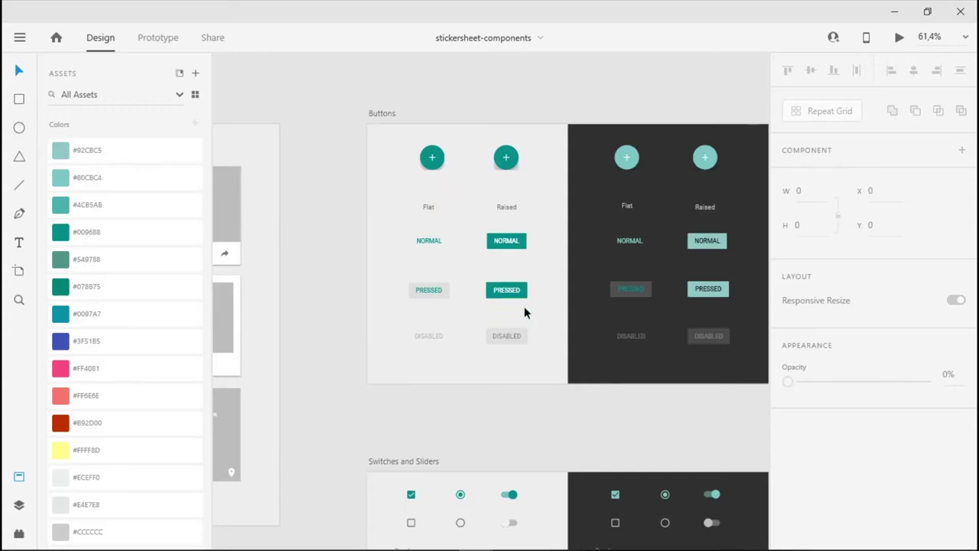
scroll(525, 312, right, 5)
scroll(558, 227, down, 3)
scroll(596, 313, up, 3)
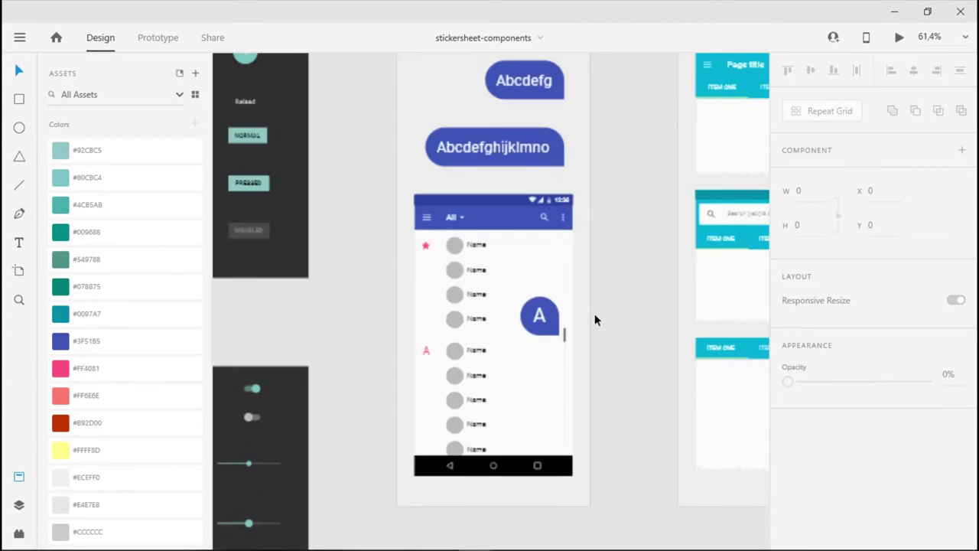
- Examine the sticker sheet's notification, date and time picker, and text field samples
drag(595, 320, 534, 232)
scroll(523, 339, down, 3)
drag(523, 339, 552, 146)
scroll(471, 198, up, 3)
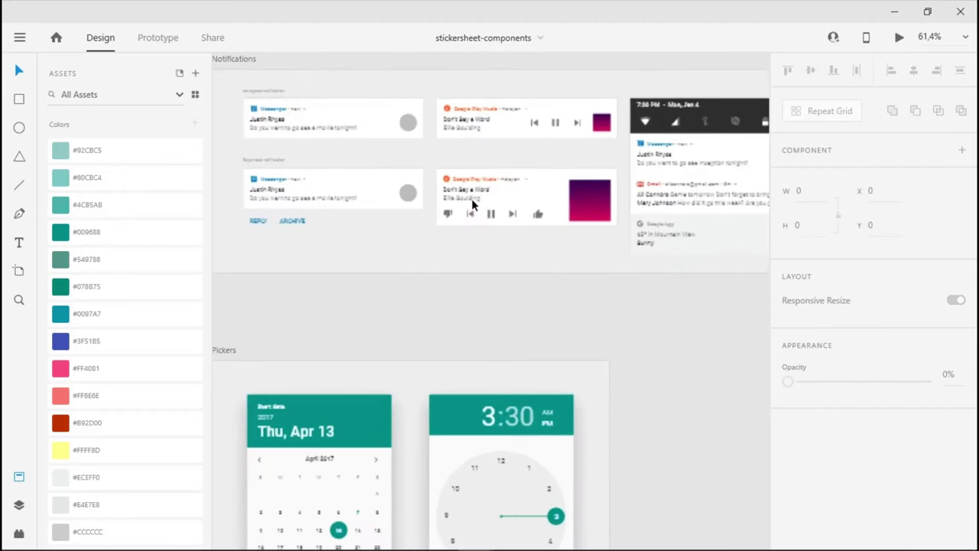
scroll(471, 198, down, 2)
drag(422, 225, 540, 124)
drag(437, 166, 645, 141)
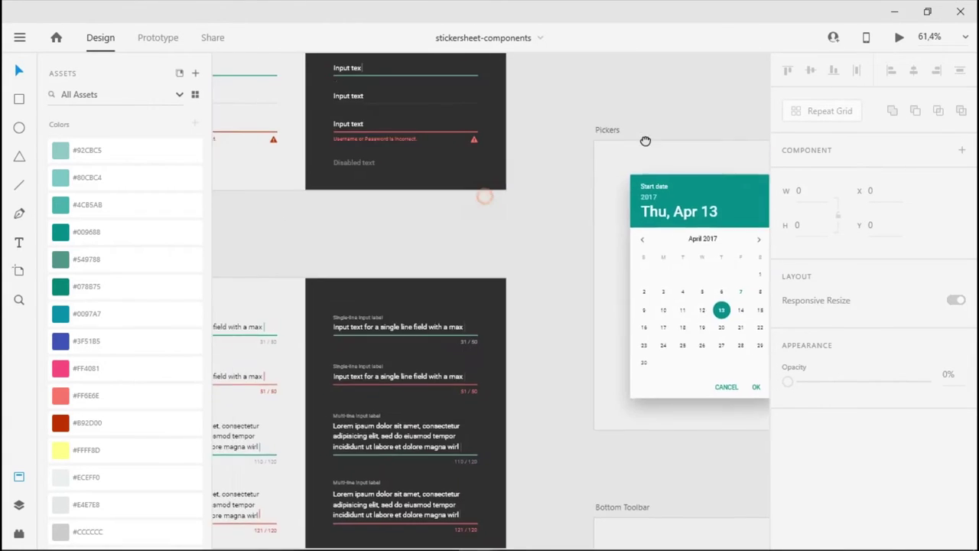
- Examine the Dialogs, Tooltip and Cards artboards of the sticker sheet
scroll(535, 175, left, 5)
drag(391, 199, 422, 280)
scroll(383, 246, up, 4)
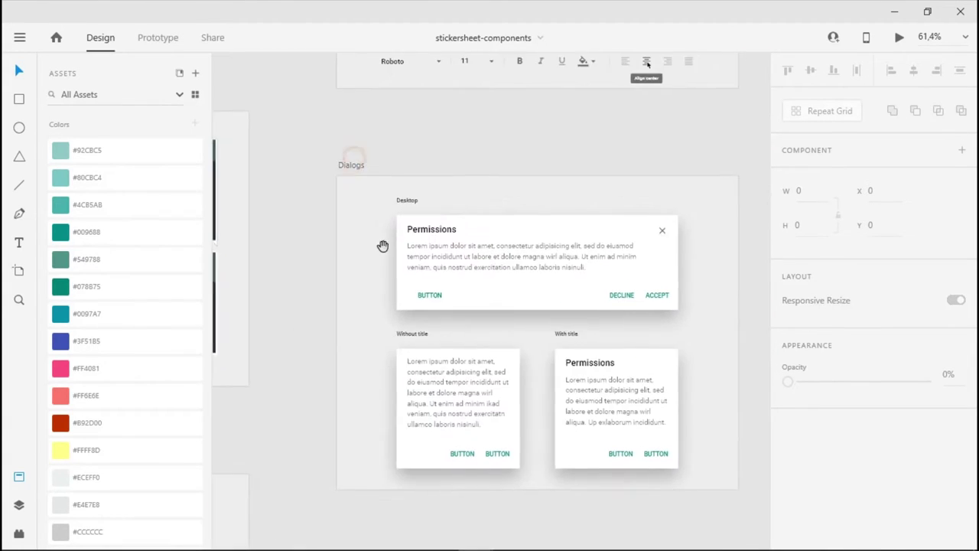
scroll(383, 229, up, 2)
scroll(448, 349, down, 2)
scroll(508, 345, up, 5)
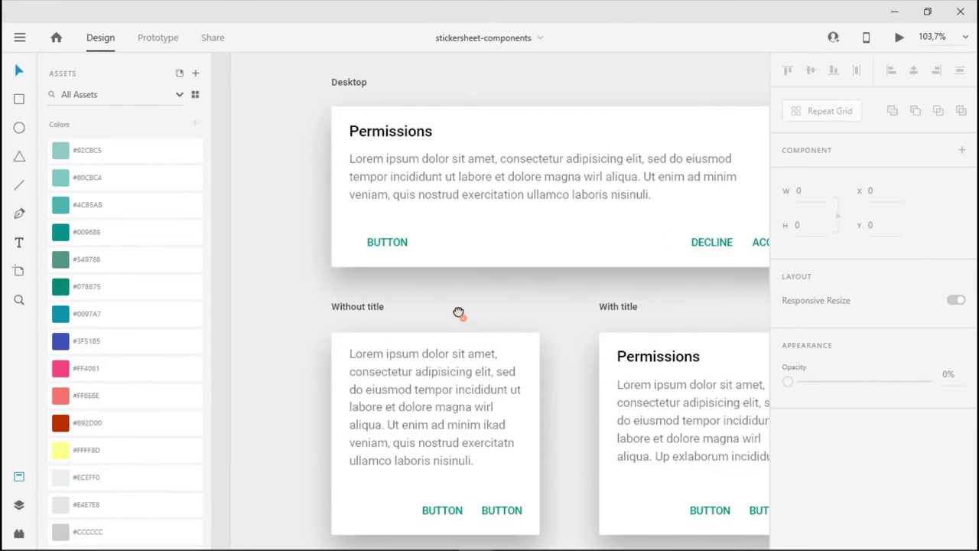
drag(458, 313, 409, 262)
scroll(420, 255, down, 3)
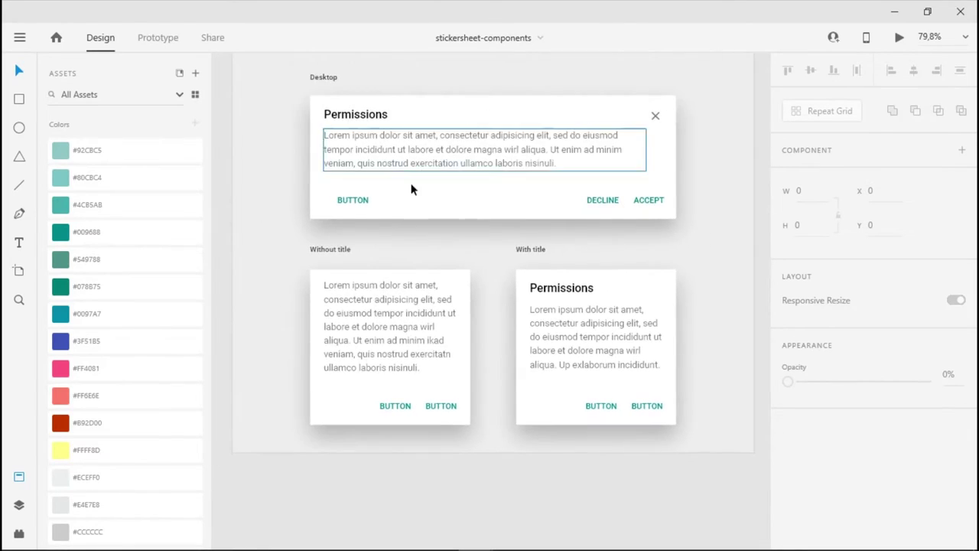
scroll(411, 189, down, 2)
drag(416, 137, 430, 408)
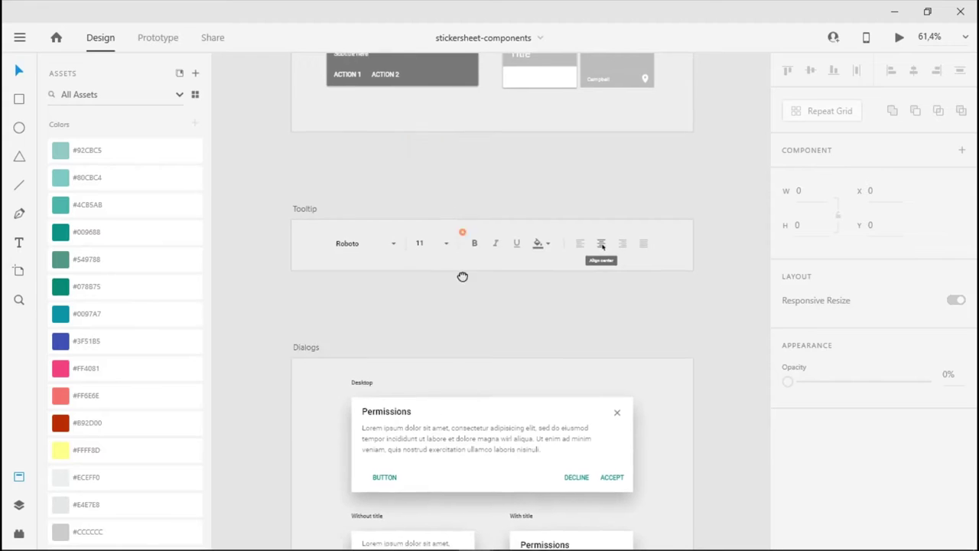
scroll(448, 334, up, 4)
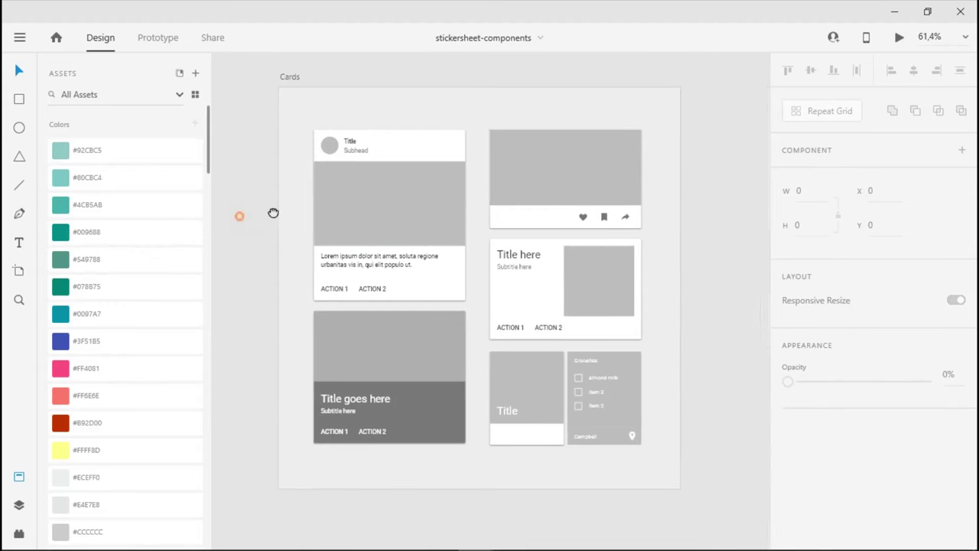
- Examine the sticker sheet's typography, System Icons - Navigation and Screen Guides artboards, ending with an overview of the neighbouring components
scroll(271, 212, left, 10)
scroll(488, 201, up, 10)
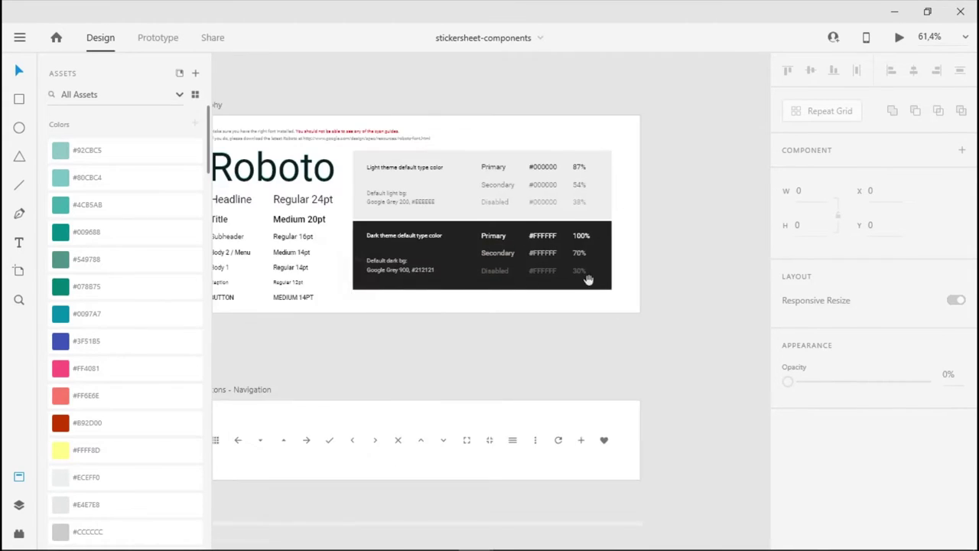
scroll(586, 280, left, 3)
scroll(505, 370, down, 5)
scroll(501, 253, up, 4)
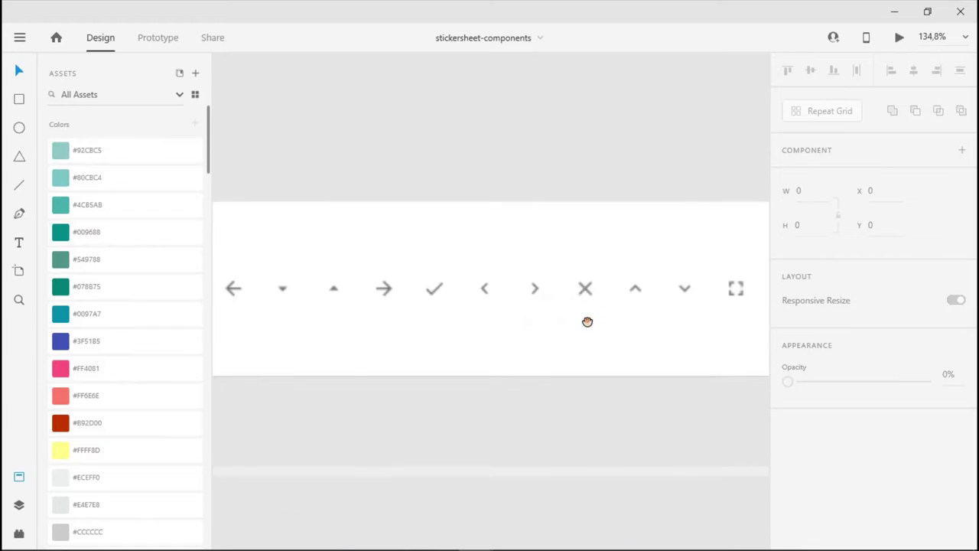
scroll(586, 321, down, 4)
scroll(514, 199, down, 4)
scroll(527, 175, down, 4)
scroll(518, 343, up, 4)
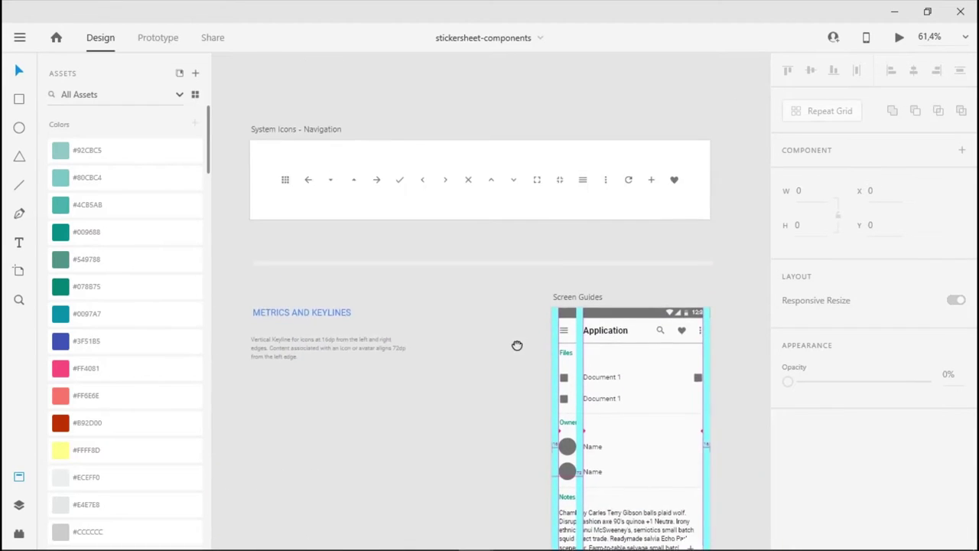
scroll(496, 323, down, 5)
drag(669, 282, 489, 148)
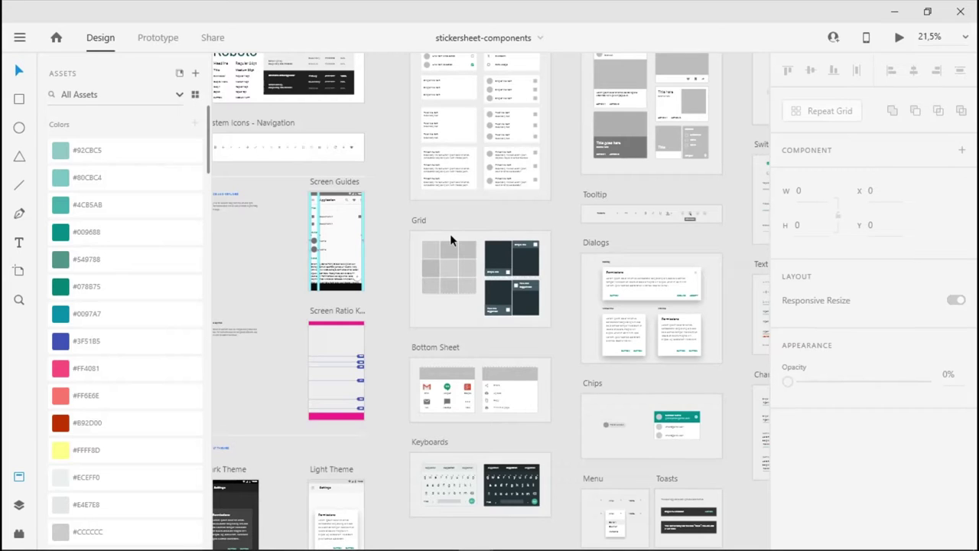
- Switch back to the Ubaya Connect Hi-Fi - start document and delete all content from the duplicated Onboarding 3 artboard
key(alt+Tab)
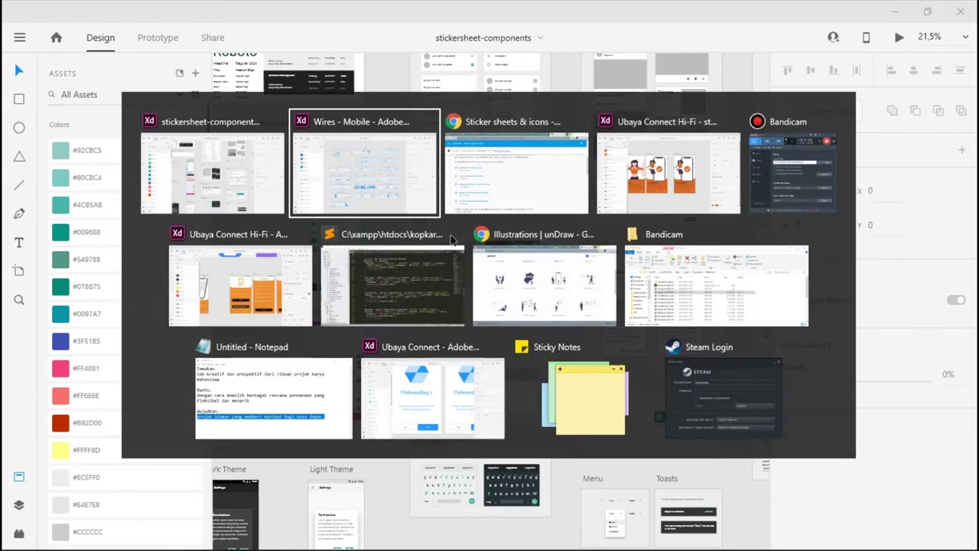
key(alt+Tab)
key(alt+Tab)
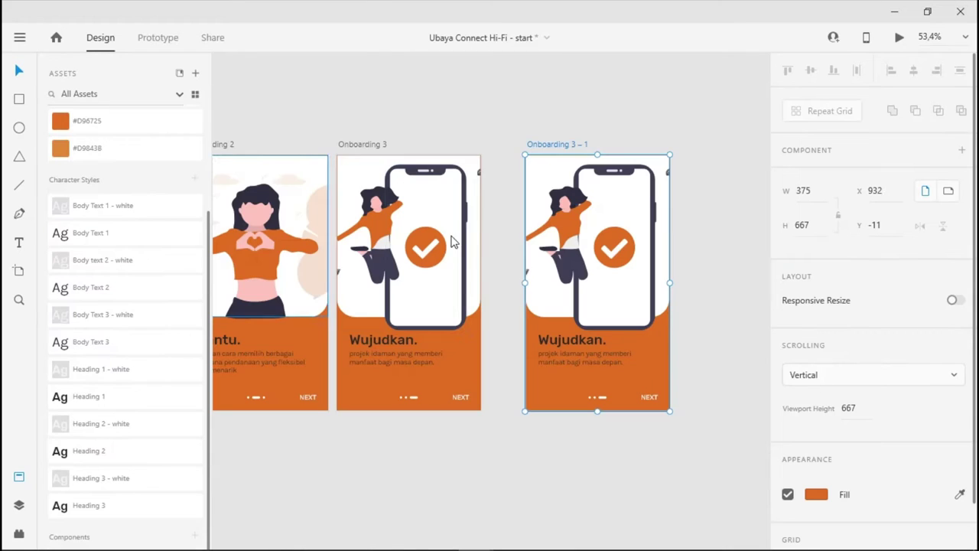
drag(486, 126, 422, 123)
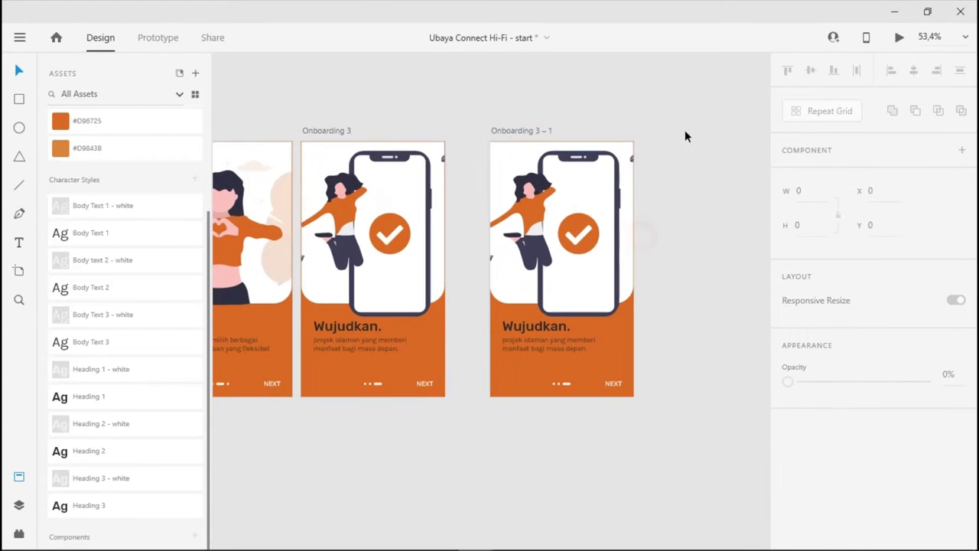
drag(685, 129, 473, 400)
key(Delete)
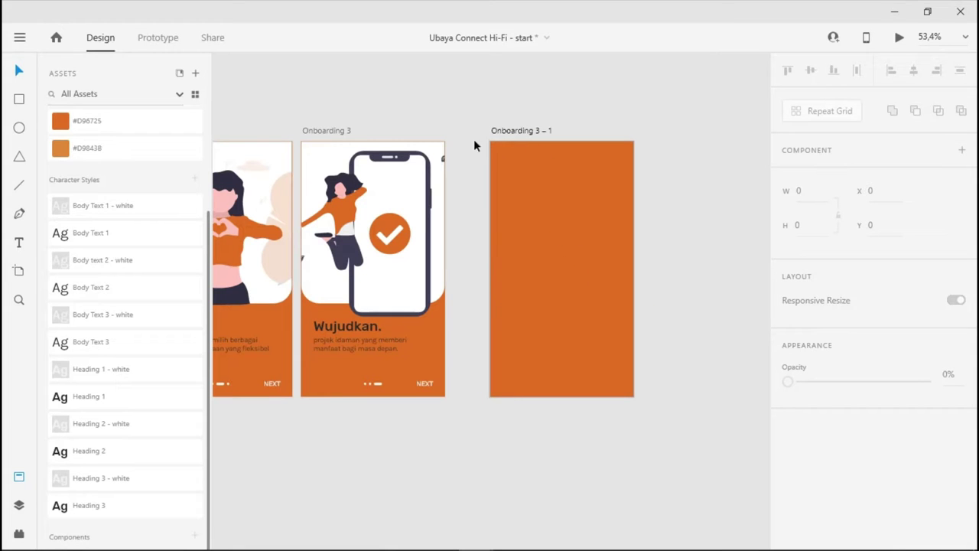
- Examine the Welcome Back and Create Account screens among the reference mockup images
drag(416, 114, 473, 220)
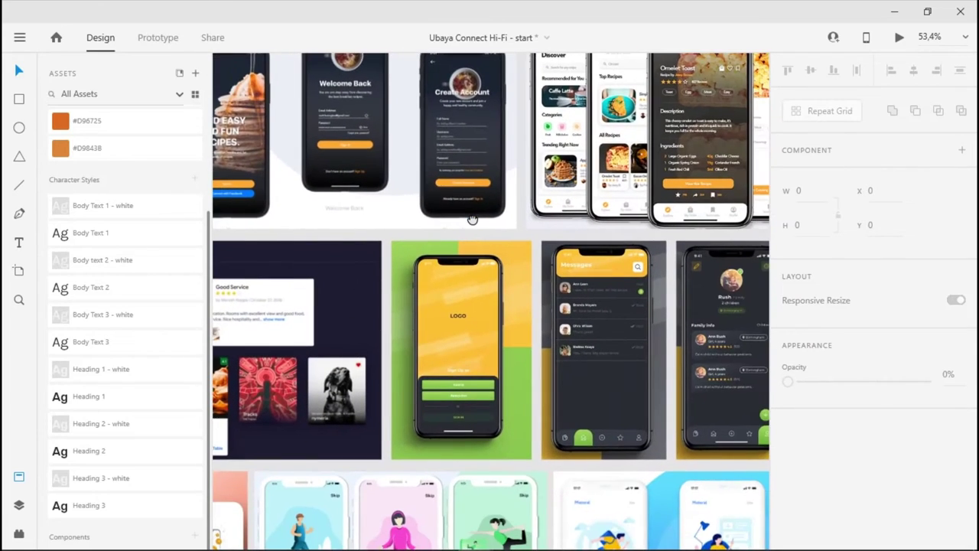
drag(528, 277, 651, 417)
scroll(447, 301, up, 5)
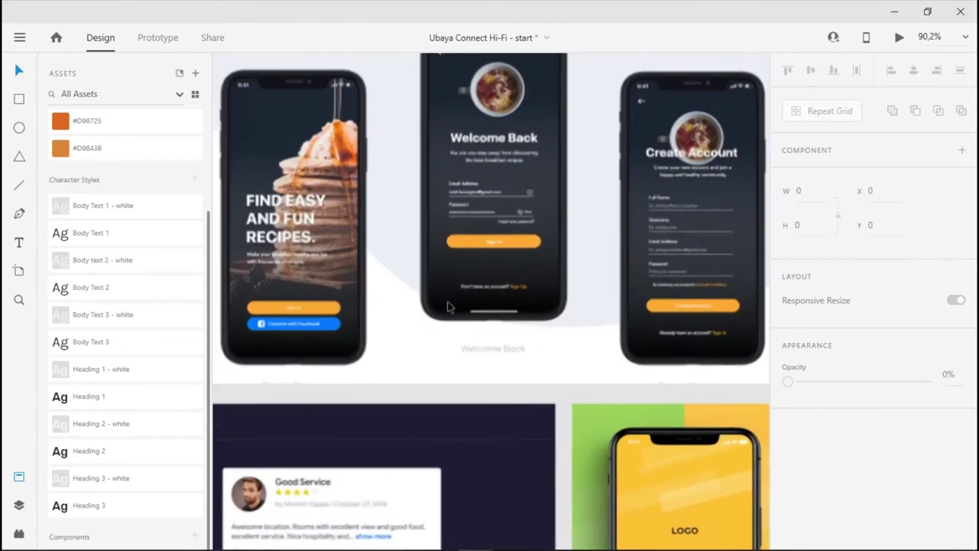
- Fill the emptied Onboarding 3 – 1 artboard with the light grey asset color #F2F2F2
scroll(445, 323, down, 10)
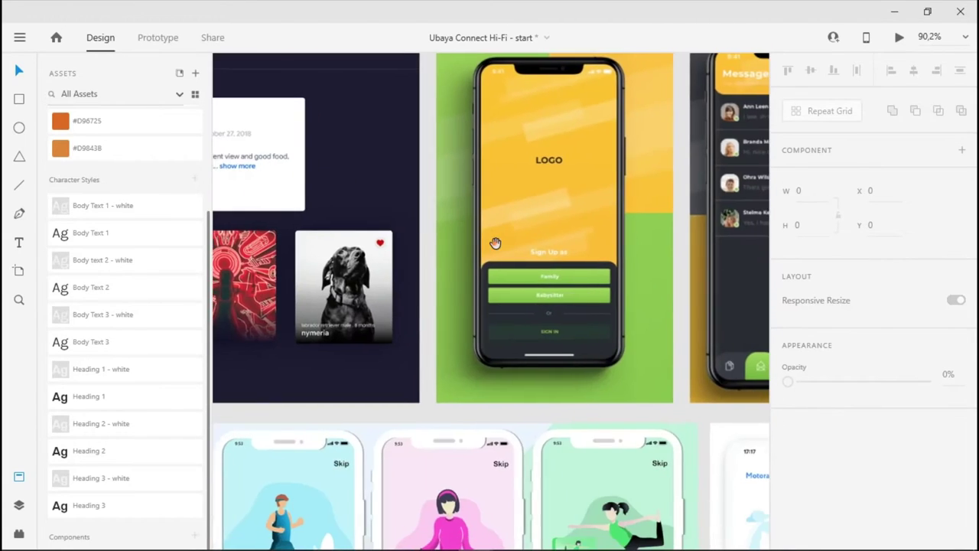
scroll(528, 397, down, 10)
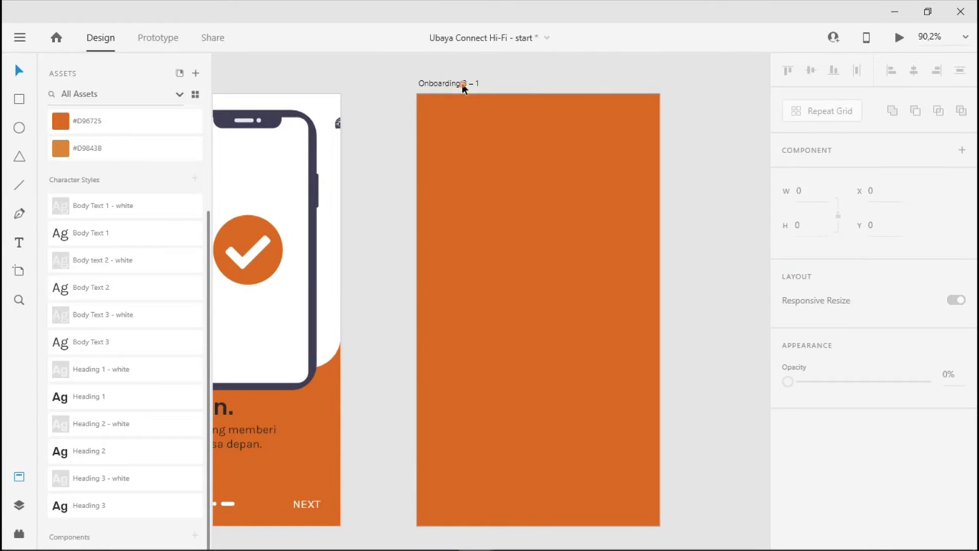
click(462, 85)
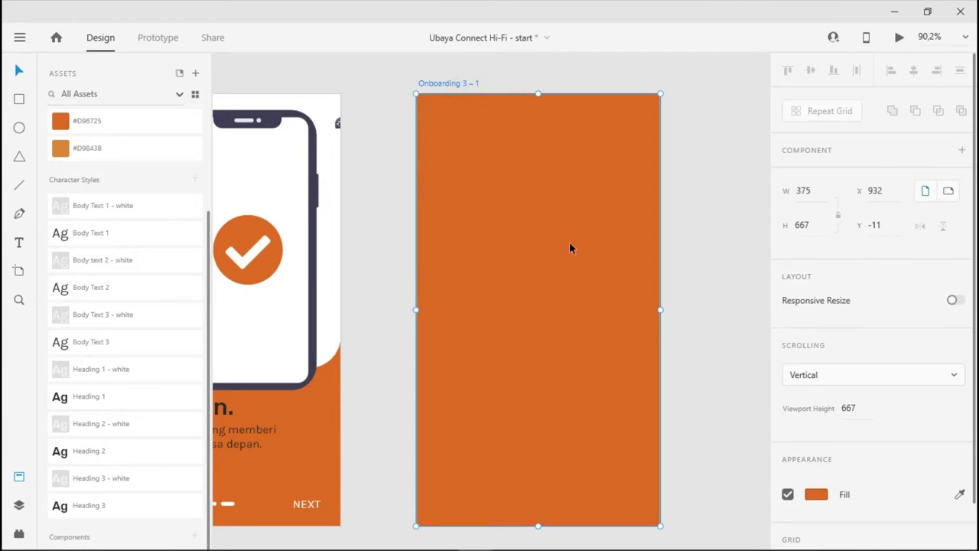
click(19, 475)
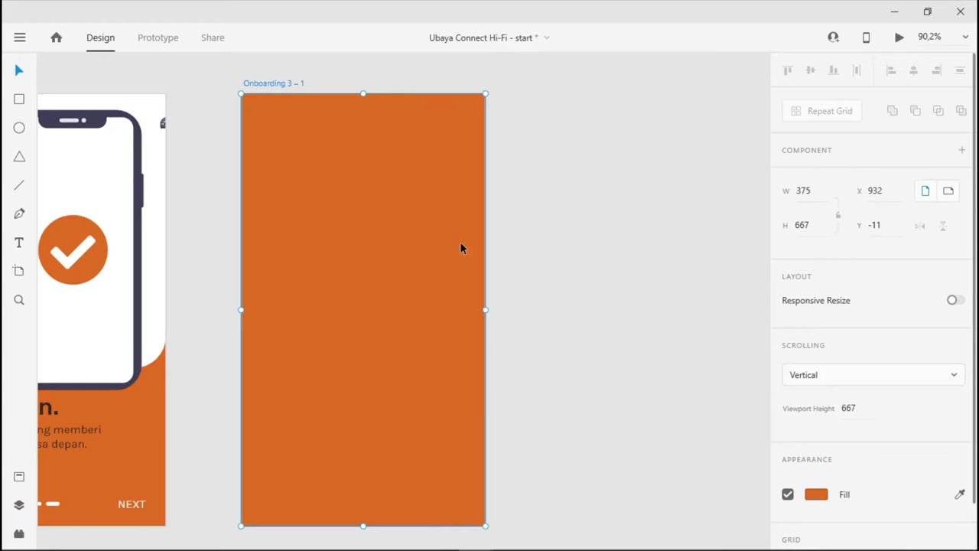
click(23, 478)
scroll(153, 248, up, 3)
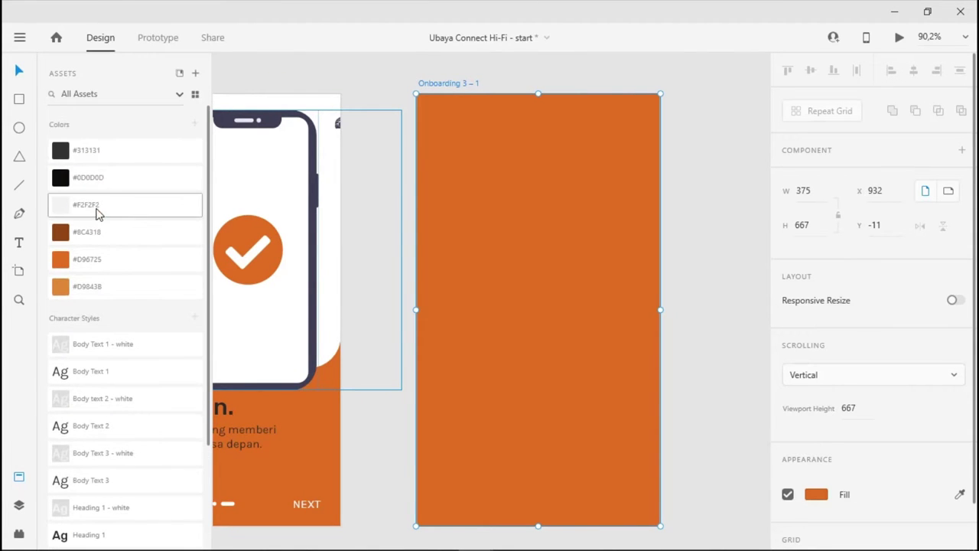
click(97, 213)
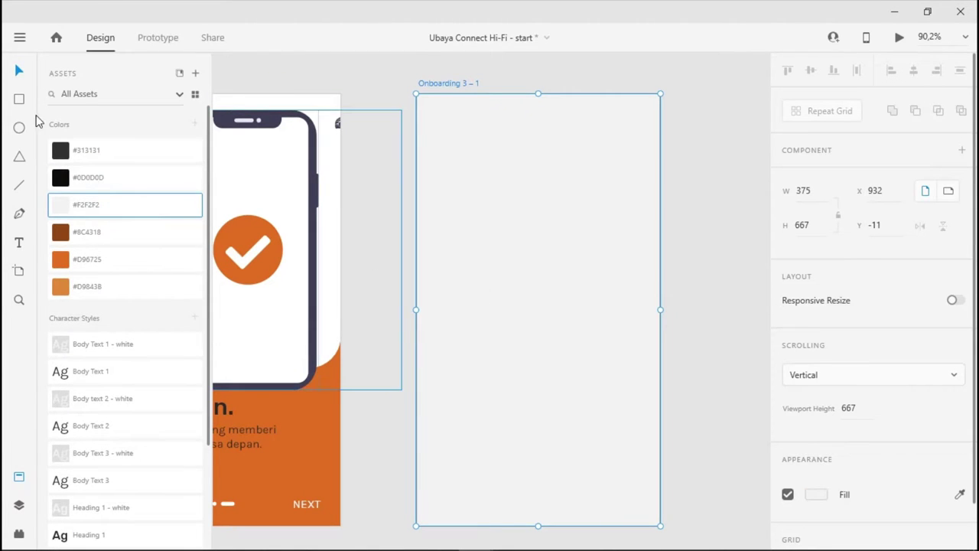
click(393, 151)
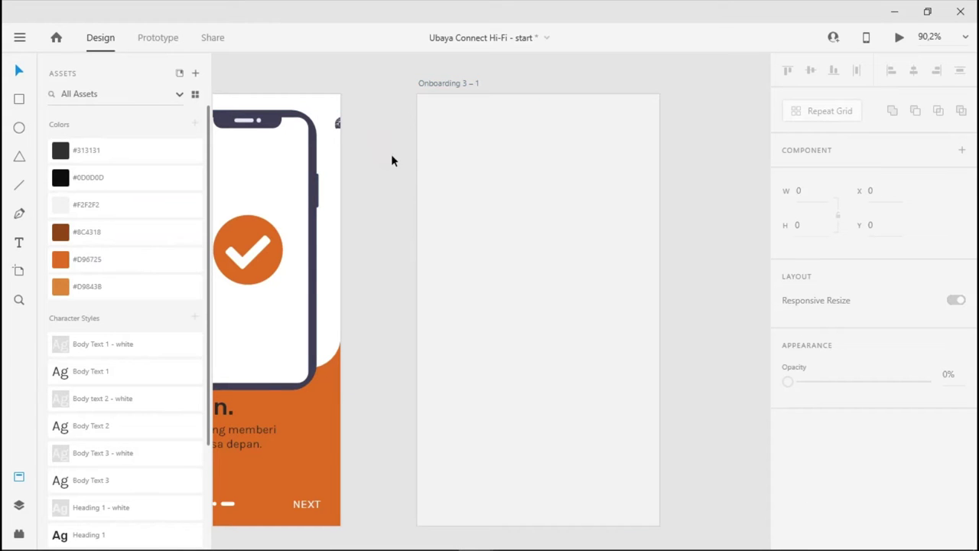
drag(406, 166, 413, 140)
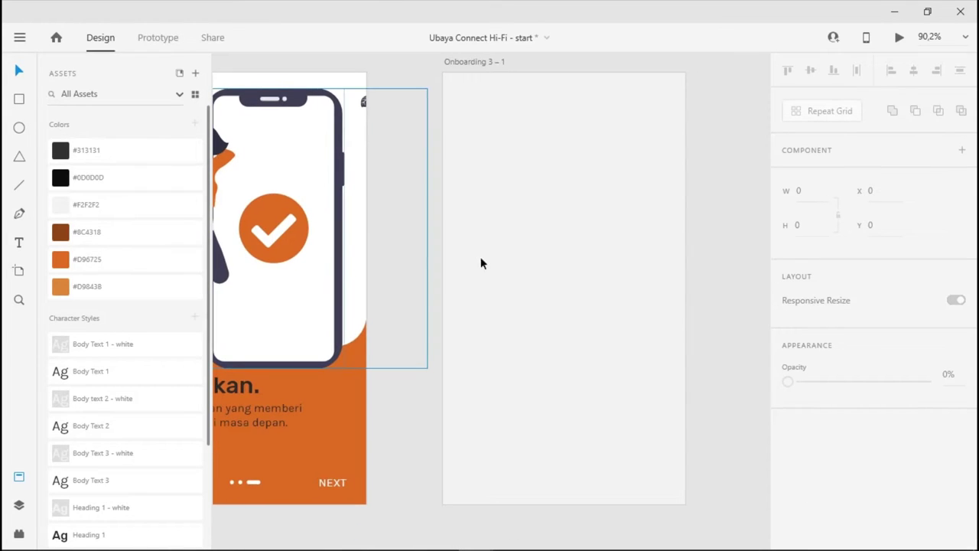
- Set the Onboarding 3 – 1 artboard's fill back to the orange asset color #D96725
click(487, 58)
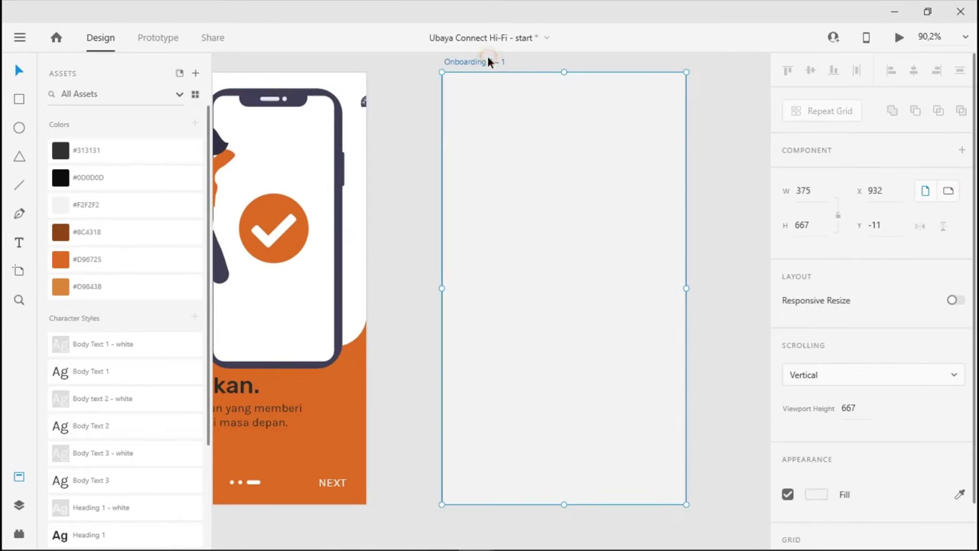
click(80, 263)
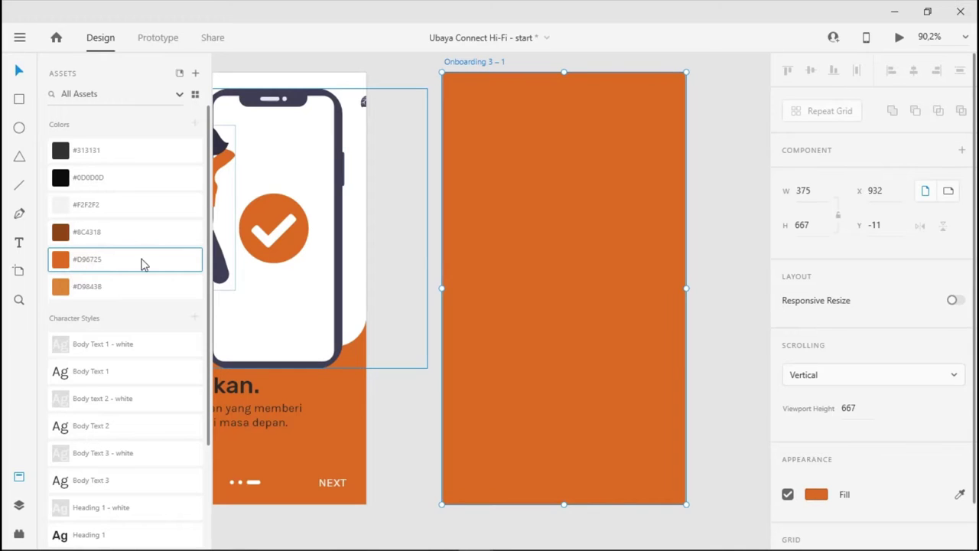
click(20, 102)
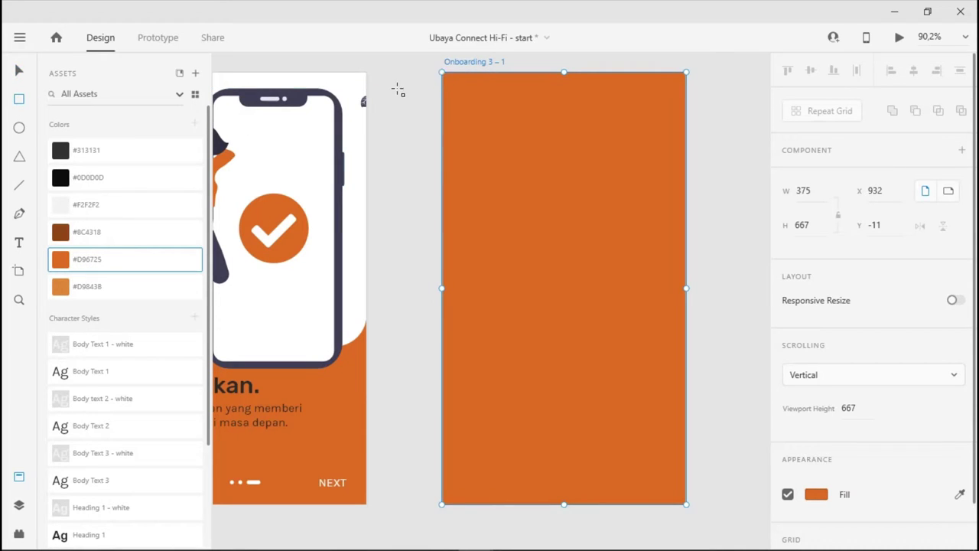
click(21, 71)
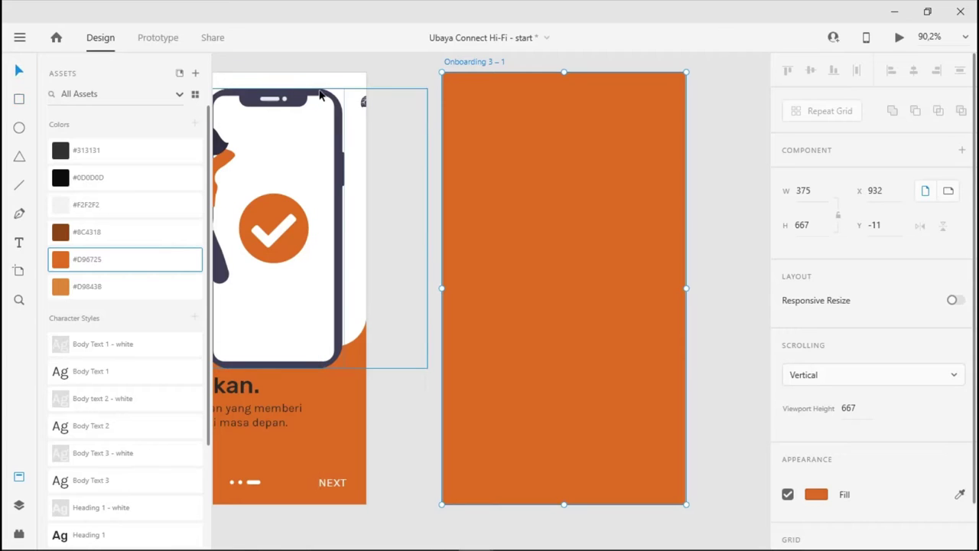
click(404, 79)
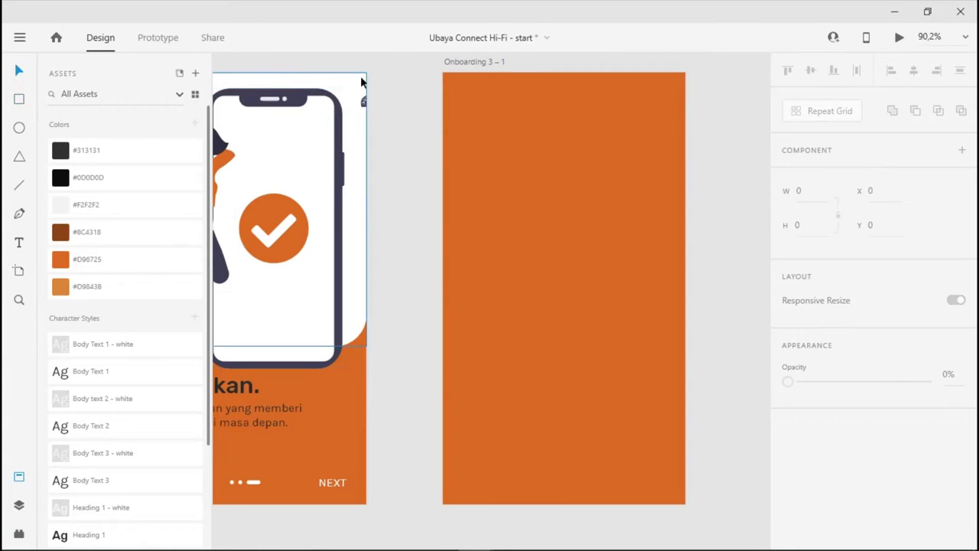
- Copy the white rounded panel from Onboarding 3 to X 0, Y 0 of the new artboard and shorten it into a header
click(369, 101)
drag(342, 80, 623, 144)
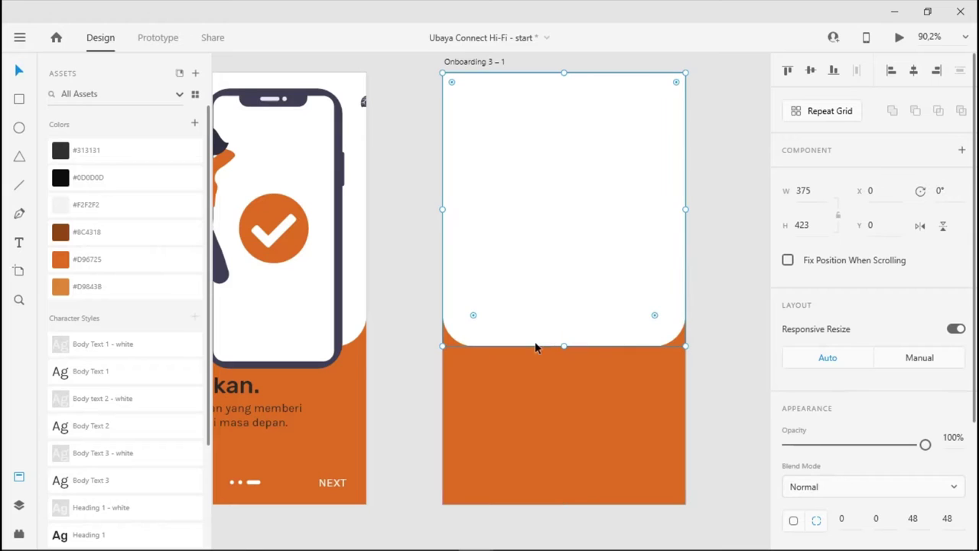
drag(563, 346, 558, 191)
click(687, 252)
- Place the orange Ubaya Connect logo from beside the reference images onto the Onboarding 3 – 1 artboard
scroll(477, 268, down, 10)
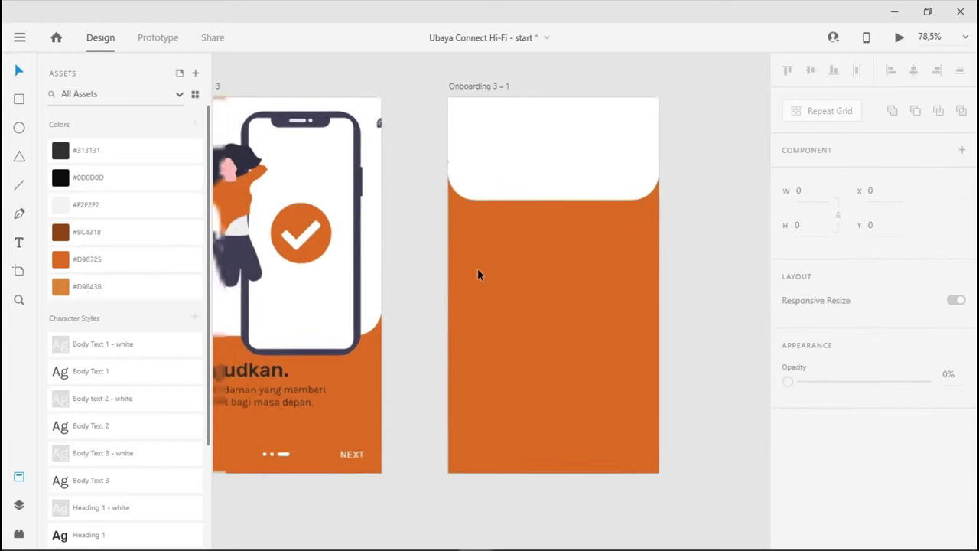
scroll(480, 243, left, 5)
click(325, 233)
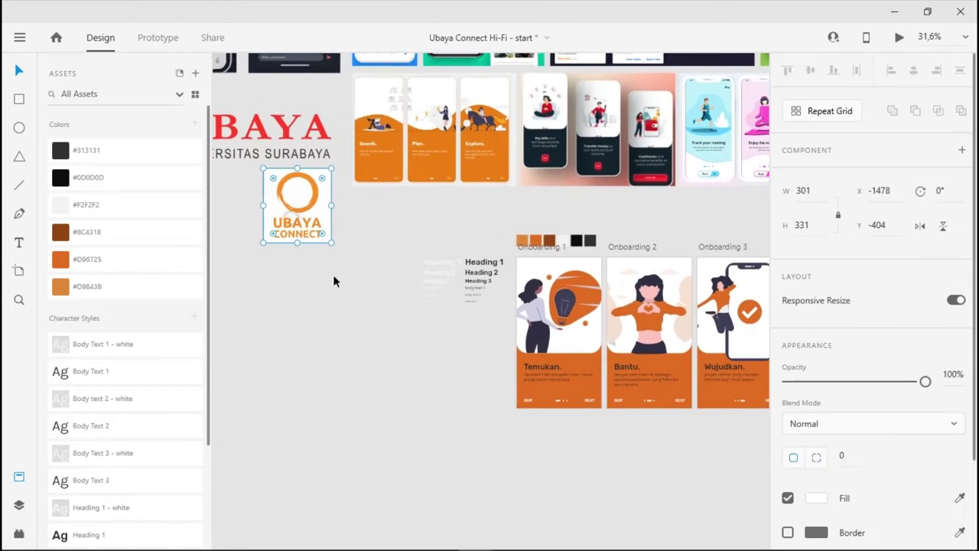
drag(326, 234, 604, 325)
scroll(600, 330, up, 5)
scroll(601, 330, up, 3)
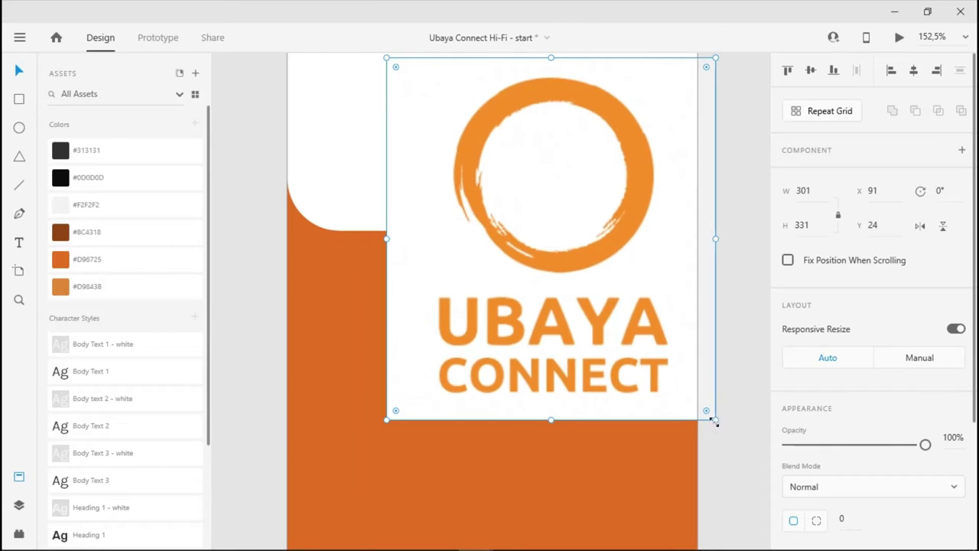
- Scale the Ubaya Connect logo down to 158 × 174 and position it at X 114, Y 43 on the artboard
drag(715, 419, 579, 273)
click(704, 286)
scroll(704, 402, up, 1)
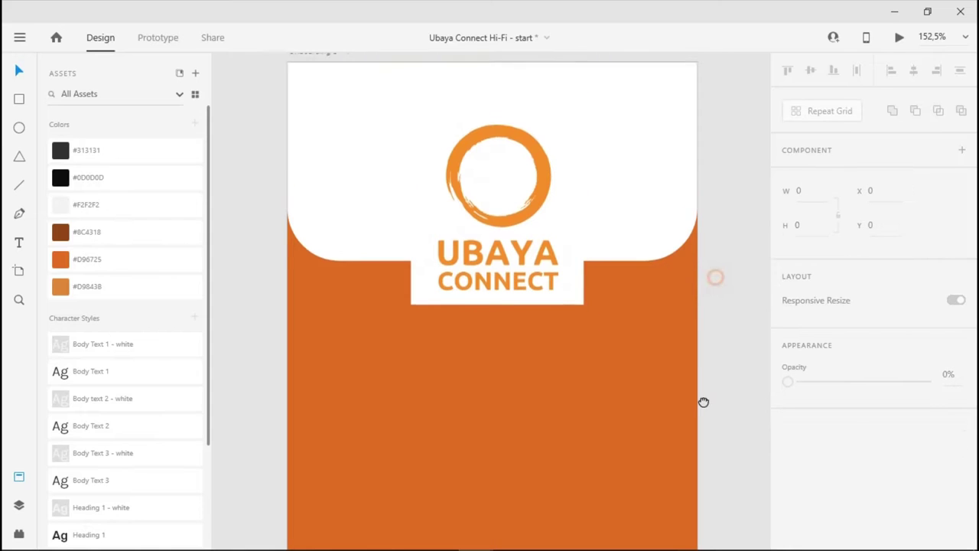
drag(703, 402, 691, 501)
mouse_move(472, 290)
mouse_down()
mouse_move(484, 268)
mouse_move(485, 285)
mouse_up()
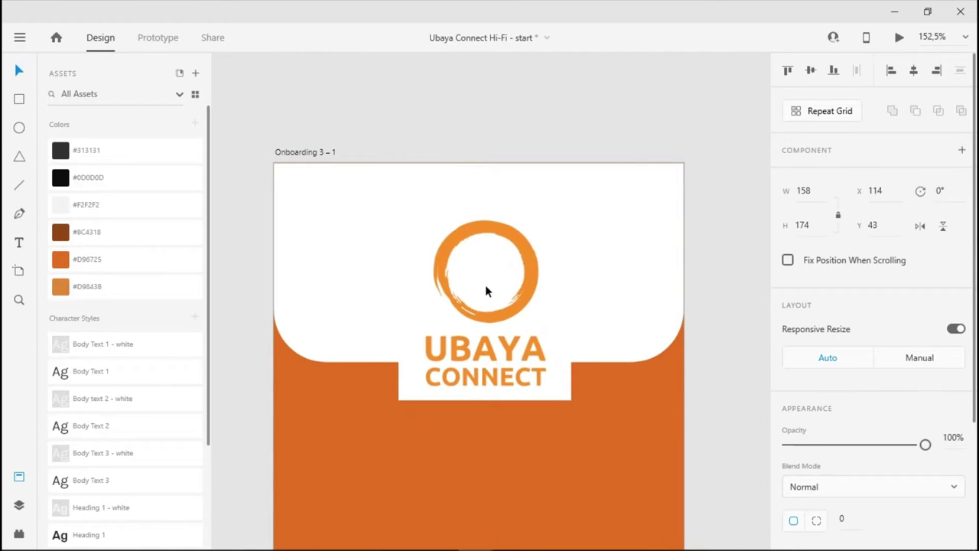
click(699, 349)
scroll(602, 361, down, 2)
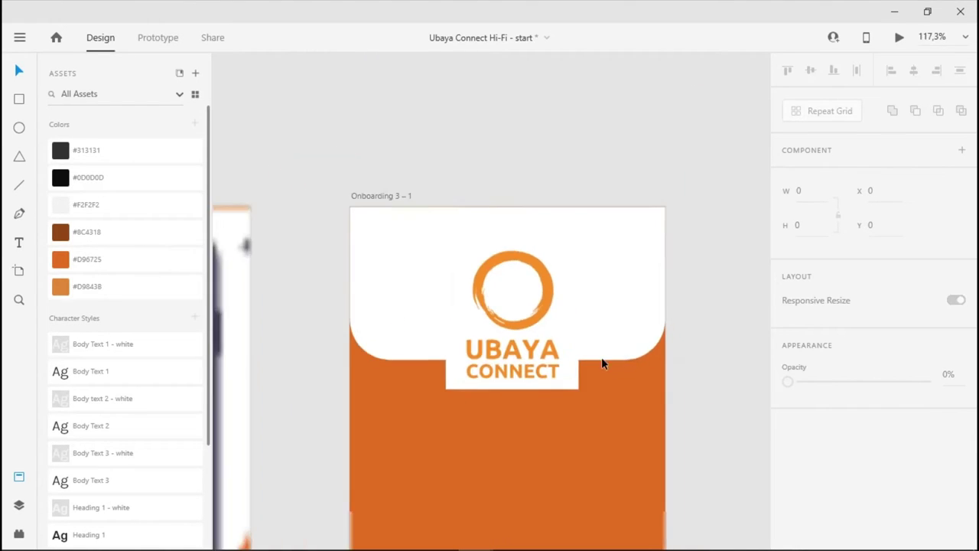
scroll(721, 384, up, 1)
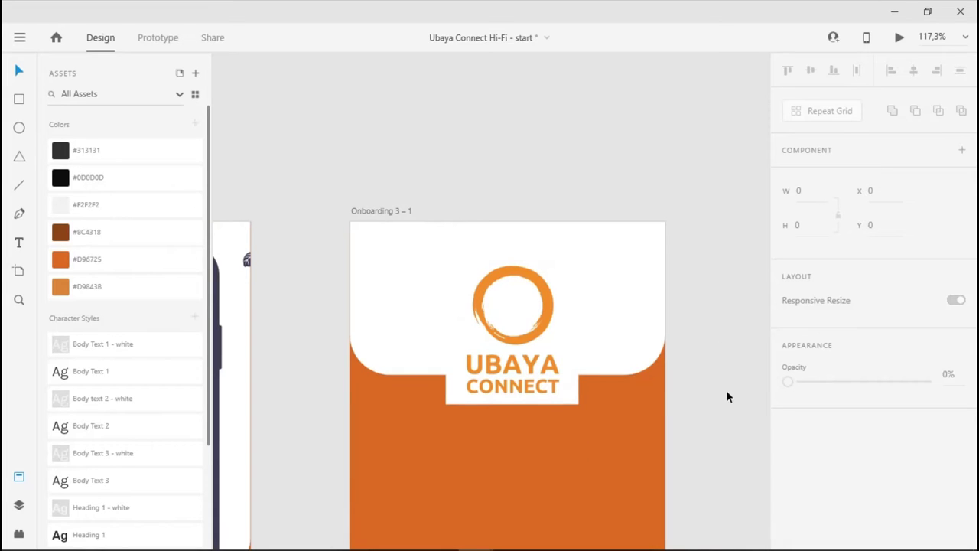
scroll(605, 415, down, 5)
- Move the logo up, shrink it further and centre it inside the white header panel
click(531, 276)
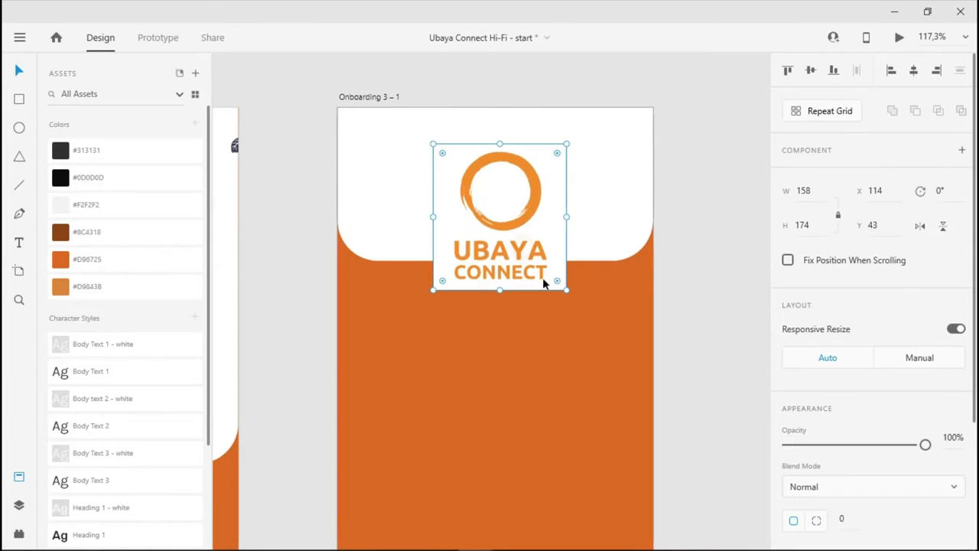
drag(533, 189, 529, 152)
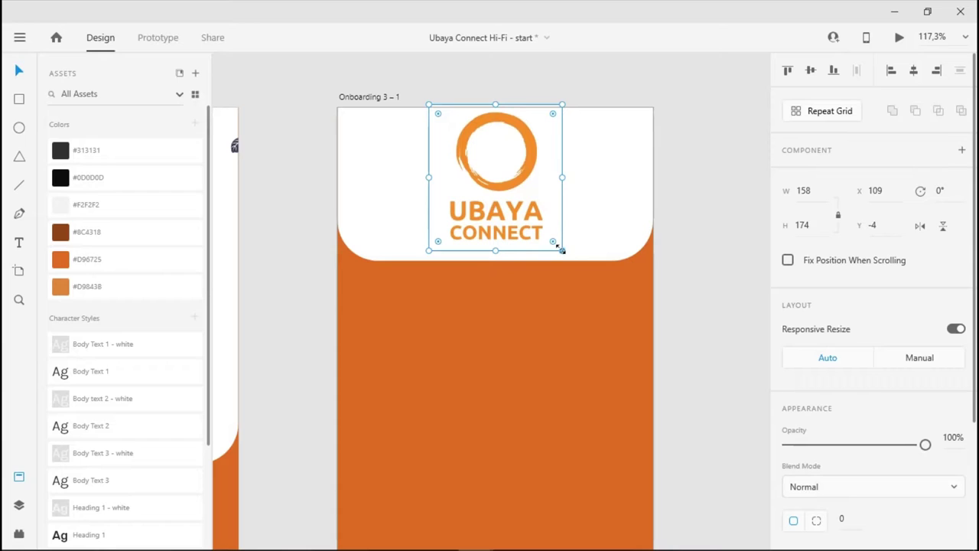
drag(562, 250, 533, 221)
drag(501, 153, 510, 170)
click(686, 201)
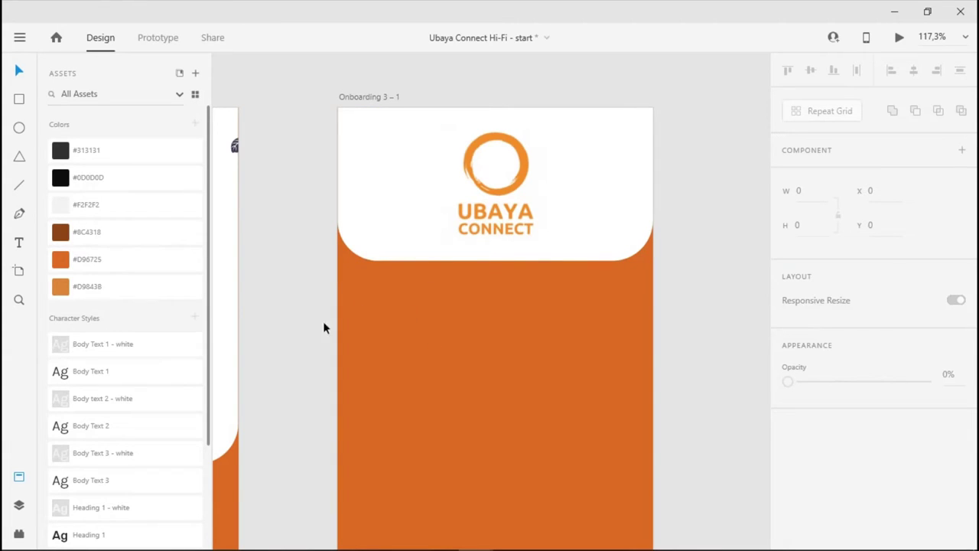
- Draw a 320 × 45 white rectangle below the header and centre it horizontally at X 28, Y 212
click(19, 99)
drag(365, 286, 635, 327)
click(19, 70)
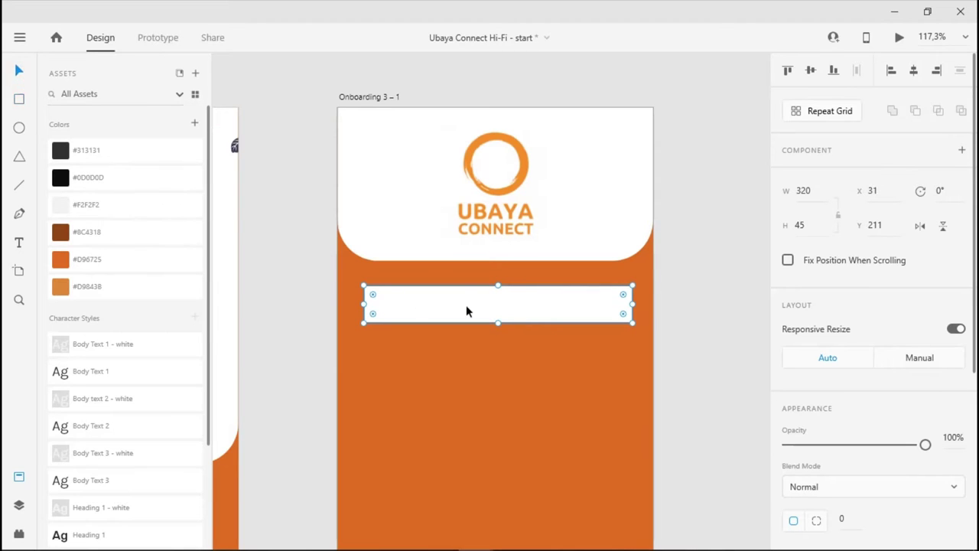
drag(465, 311, 472, 313)
- Switch to the stickersheet-components document and examine the input states on its Text Fields artboard
key(alt+Tab)
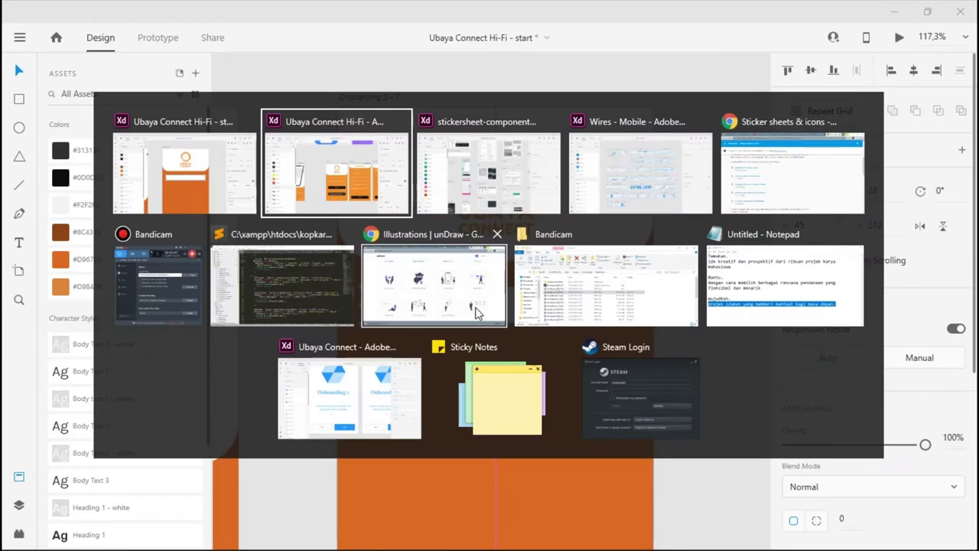
key(alt+Tab)
drag(610, 212, 494, 208)
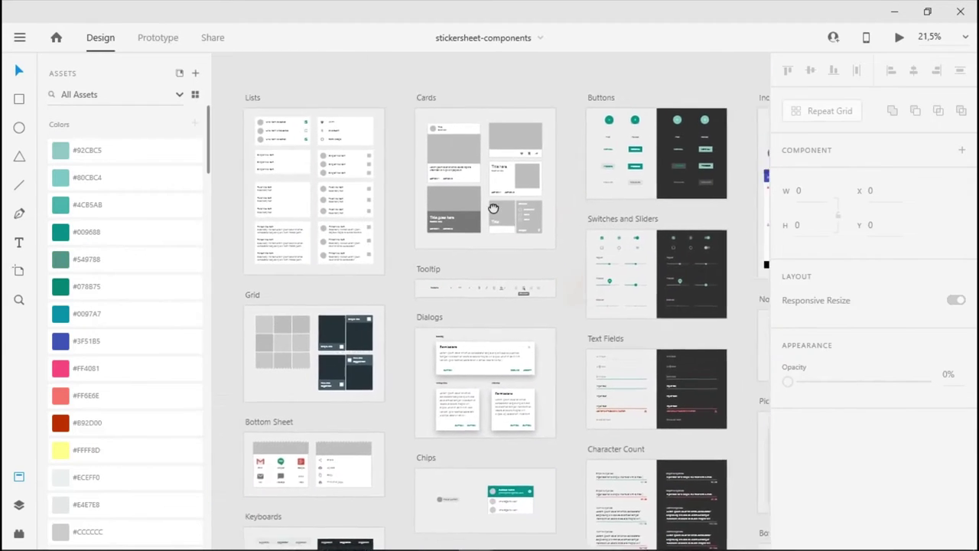
scroll(494, 208, down, 5)
scroll(427, 291, up, 5)
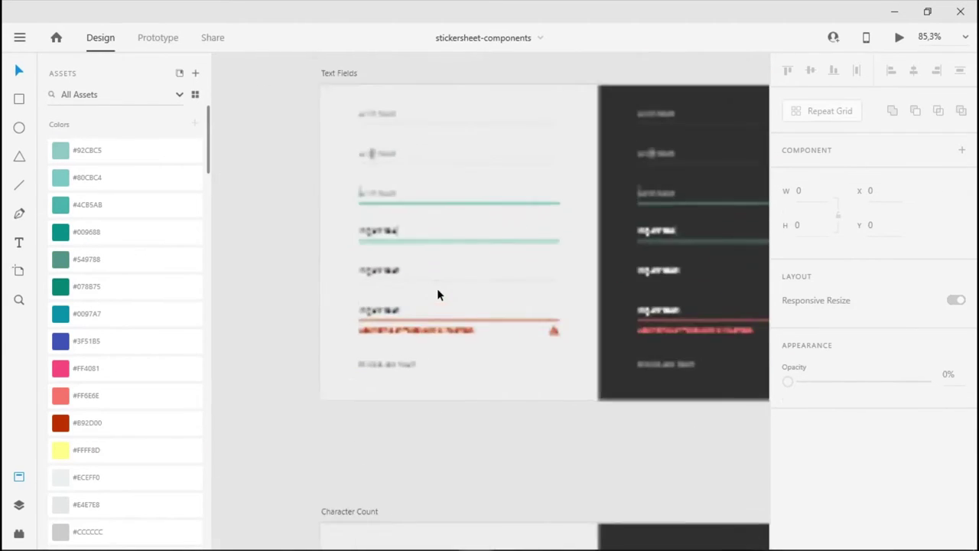
scroll(437, 294, up, 3)
drag(365, 157, 473, 231)
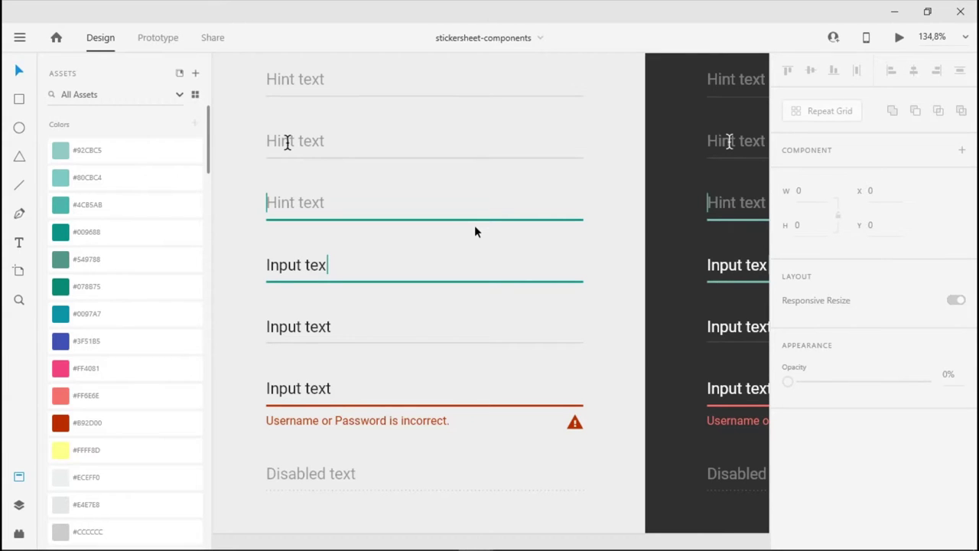
- Return to the Ubaya Connect Hi-Fi - start document and look through the profile, card and chat reference mockups
key(alt+Tab)
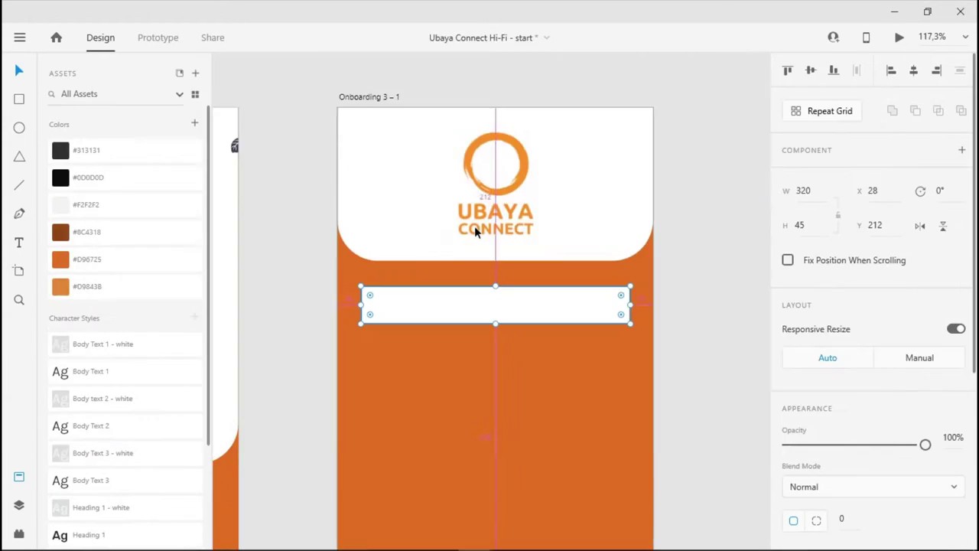
drag(395, 204, 481, 323)
scroll(384, 209, down, 5)
drag(384, 210, 528, 361)
scroll(529, 360, up, 2)
drag(475, 329, 617, 320)
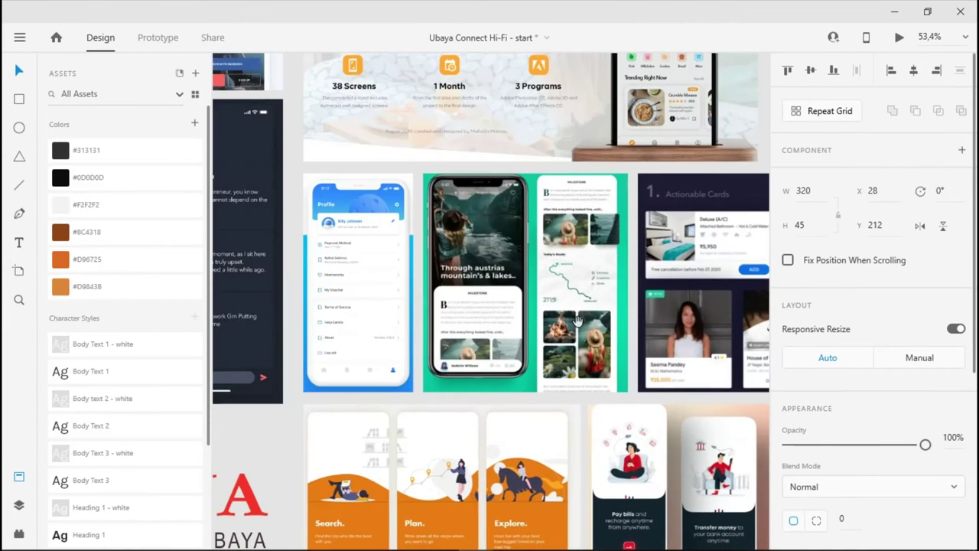
drag(428, 322, 589, 306)
drag(359, 275, 570, 252)
drag(504, 242, 621, 250)
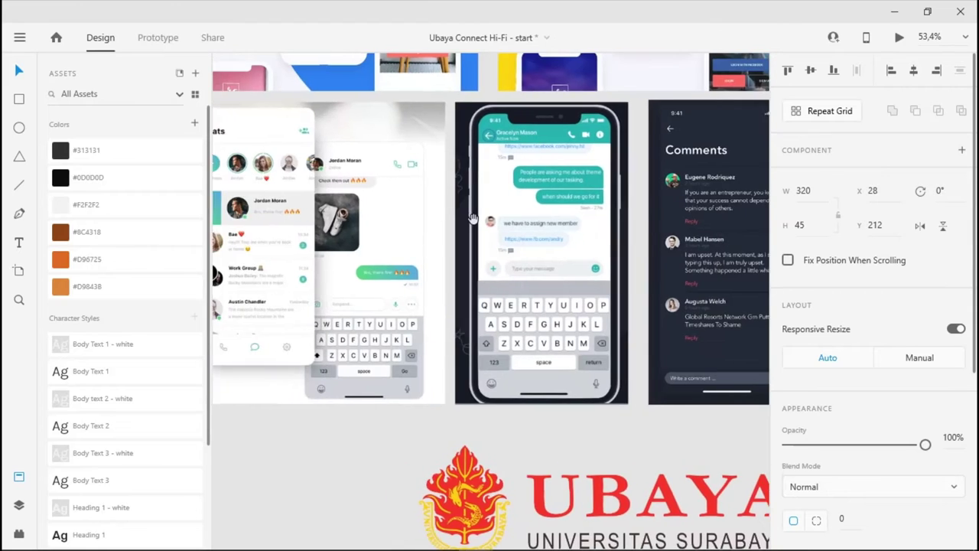
drag(459, 230, 622, 280)
drag(536, 153, 535, 268)
- Examine the login and sign-up reference mockups, ending with a close look at the Register form's outlined input fields
drag(687, 162, 479, 348)
drag(549, 306, 494, 409)
drag(569, 340, 634, 399)
drag(775, 382, 487, 348)
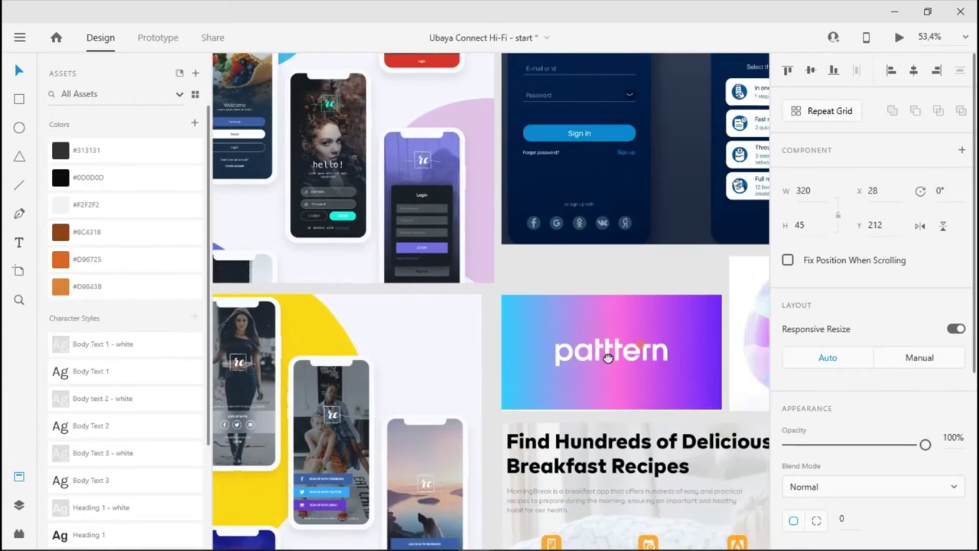
drag(689, 291, 480, 352)
drag(726, 382, 431, 328)
mouse_move(578, 310)
mouse_down()
mouse_move(464, 355)
mouse_move(524, 320)
mouse_move(575, 321)
mouse_up()
drag(234, 176, 286, 176)
scroll(286, 175, up, 10)
scroll(353, 217, up, 3)
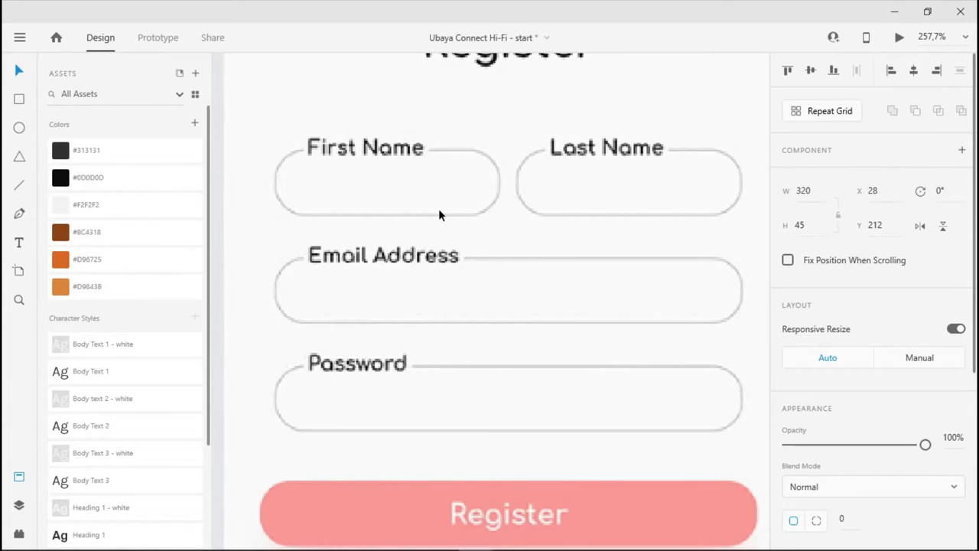
- Compare the stickersheet-components text field states with the Register mockup, and return to the login artboard in Ubaya Connect Hi-Fi - start
key(alt+Tab)
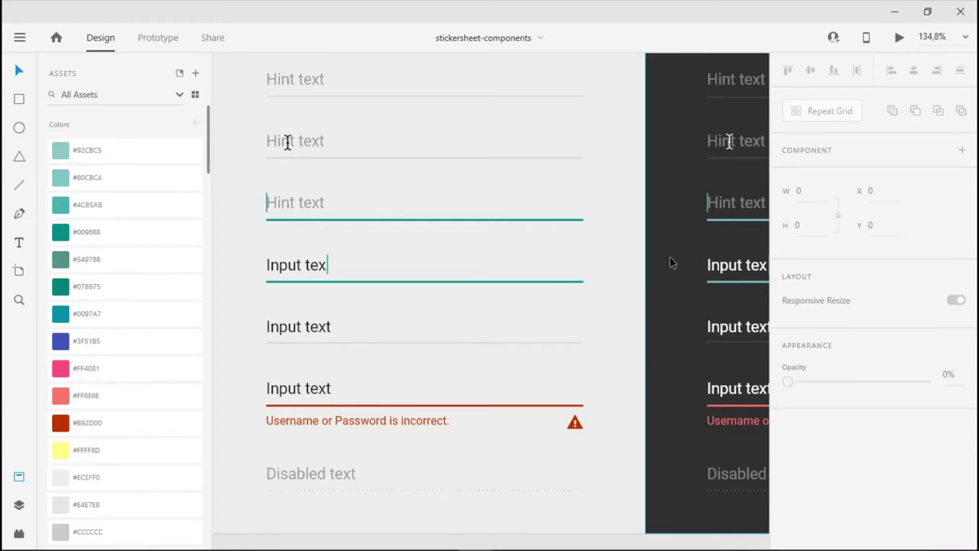
key(alt+Tab)
ctrl+scroll(522, 296, down, 5)
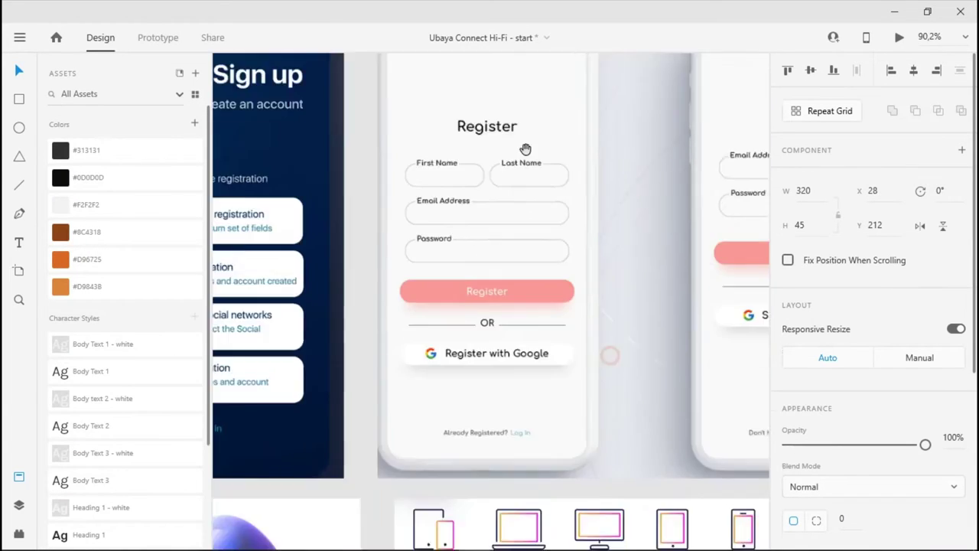
scroll(525, 152, down, 10)
ctrl+scroll(523, 151, down, 3)
scroll(522, 152, down, 10)
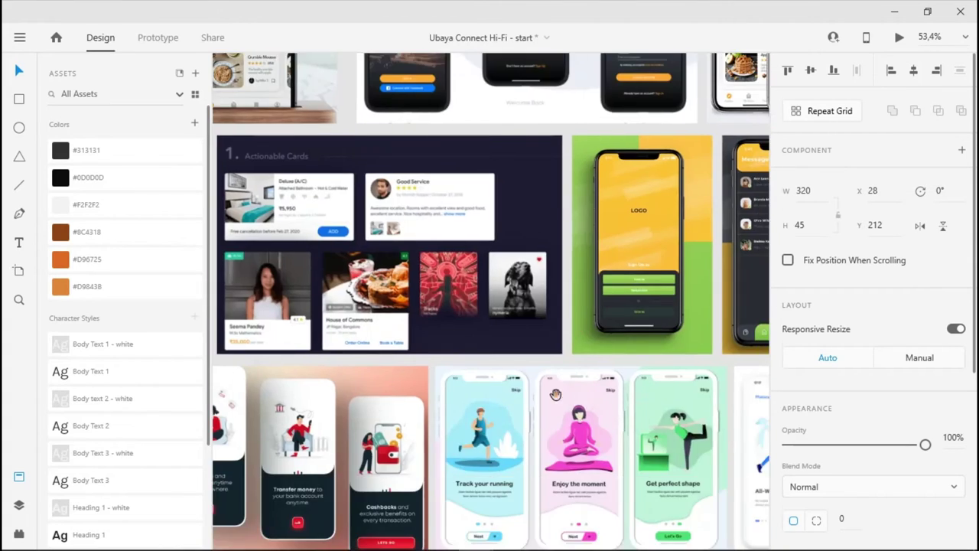
scroll(536, 191, right, 3)
ctrl+scroll(622, 261, up, 5)
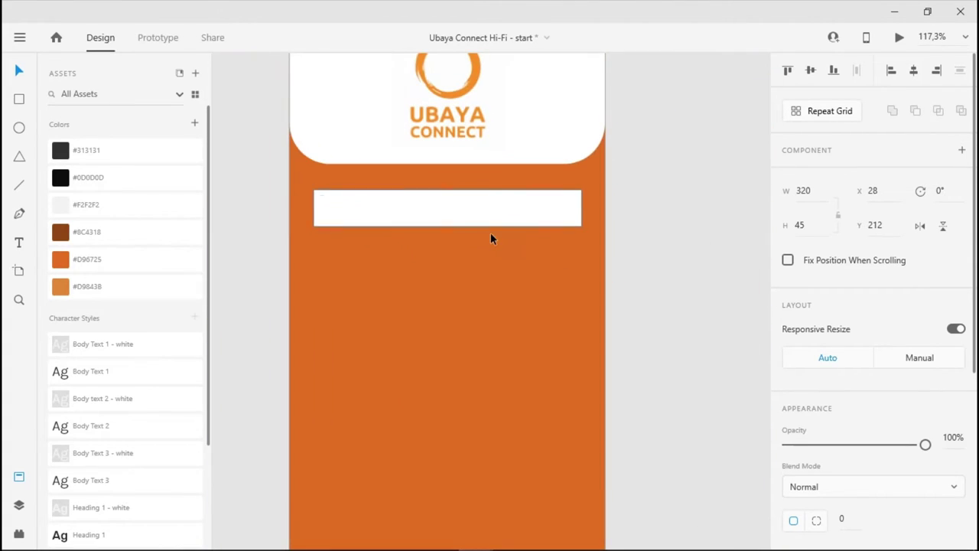
- Adjust the white rectangle below the header to a height of 49 at Y 222 and turn off its fill
drag(533, 212, 448, 238)
scroll(823, 465, down, 4)
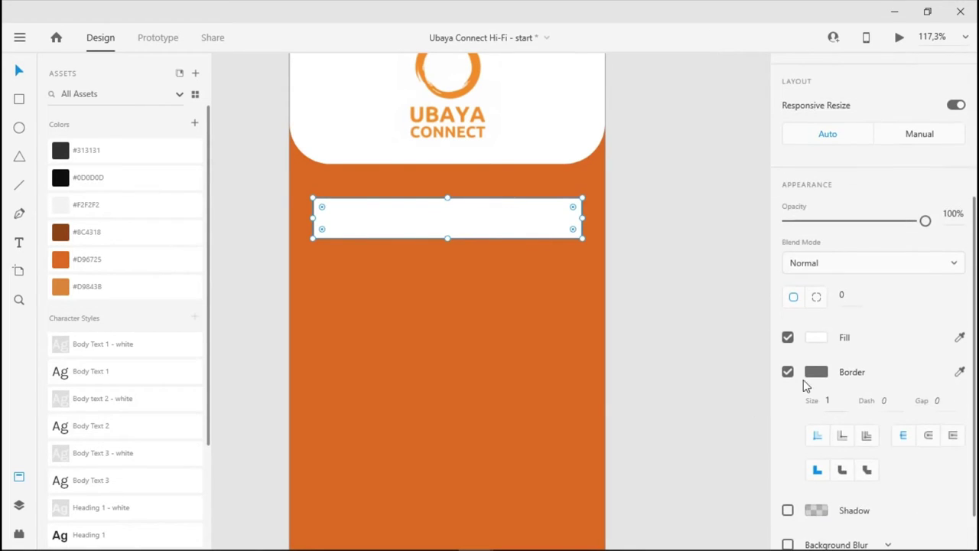
click(788, 337)
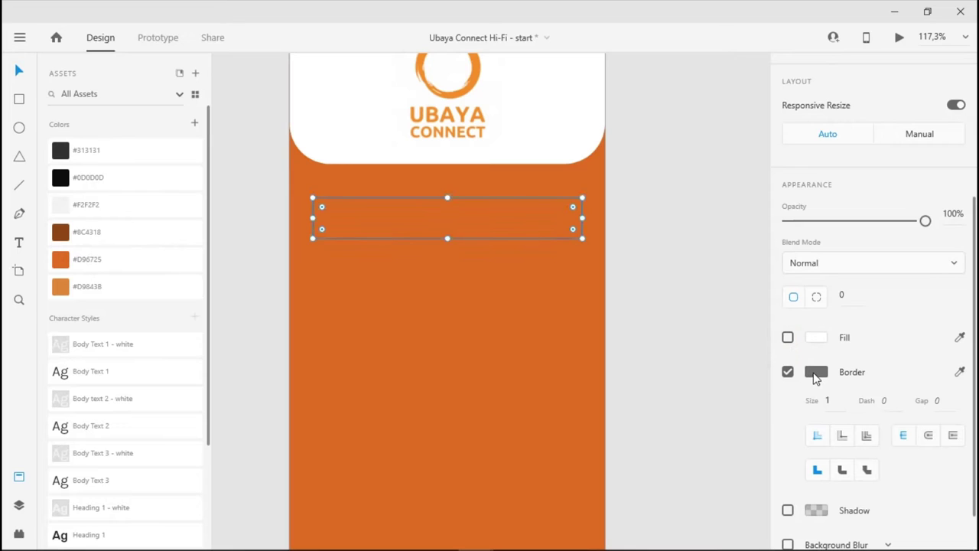
- Try recolouring the rectangle's border by sampling the #D96725 asset colour and applying #0D0D0D
click(815, 373)
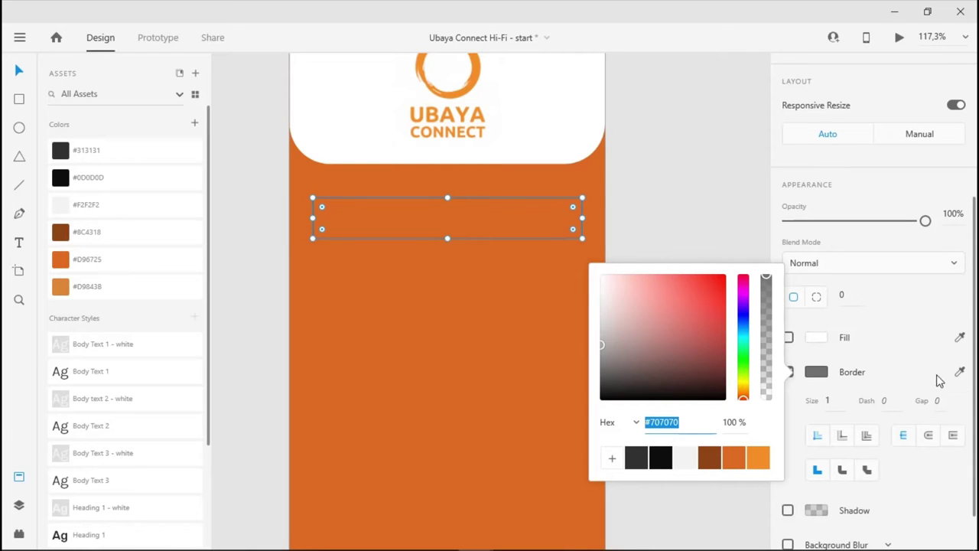
click(960, 372)
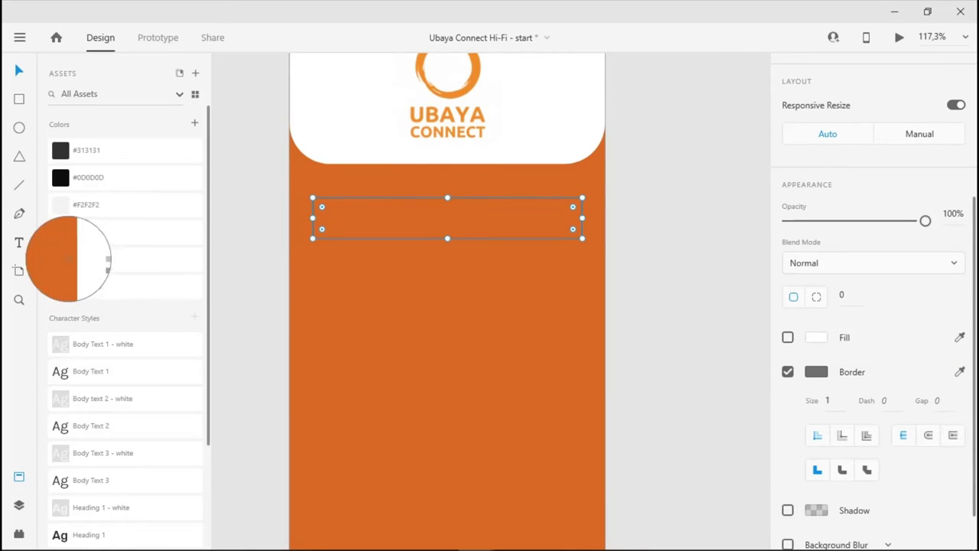
click(66, 259)
click(816, 372)
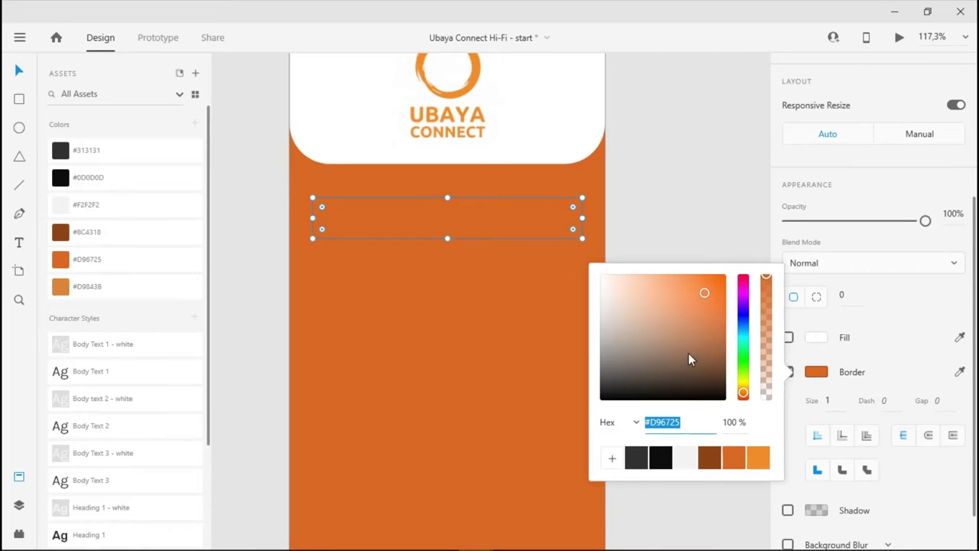
click(105, 180)
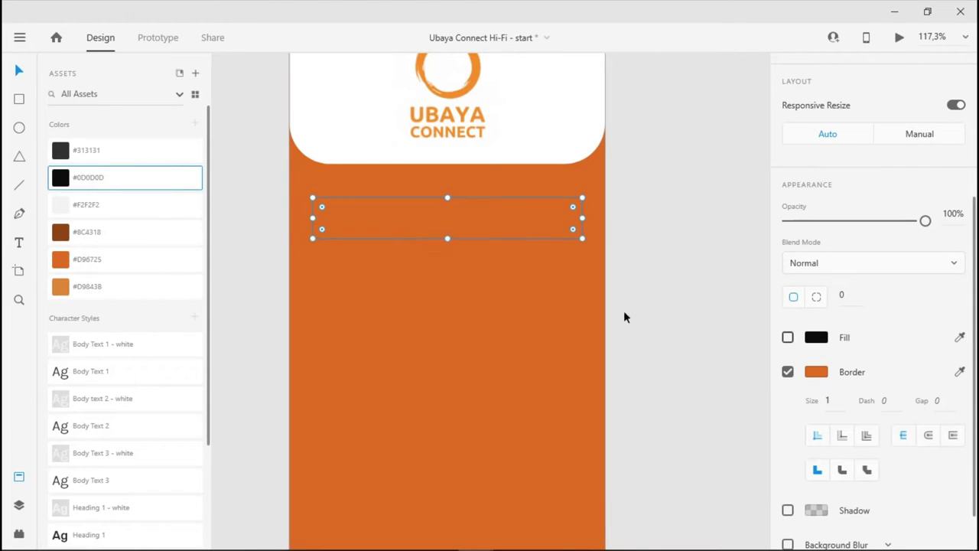
click(787, 337)
click(788, 338)
- Set the rectangle's border colour to #F2F2F2 and its border size to 2
click(814, 374)
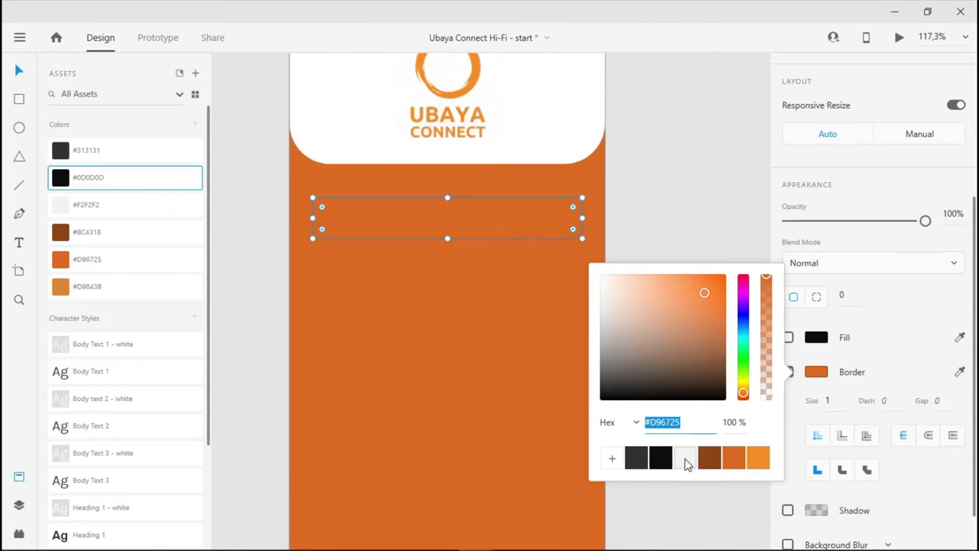
click(685, 459)
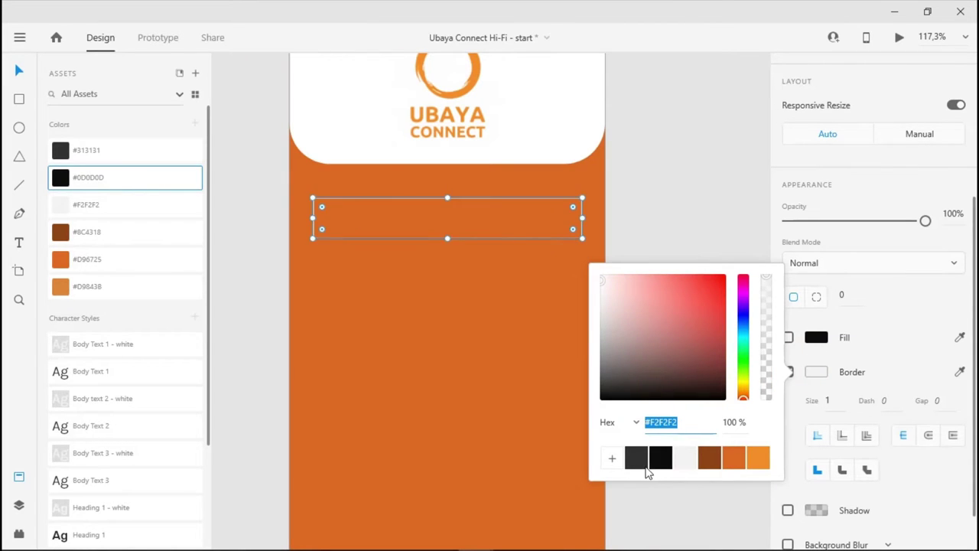
click(834, 399)
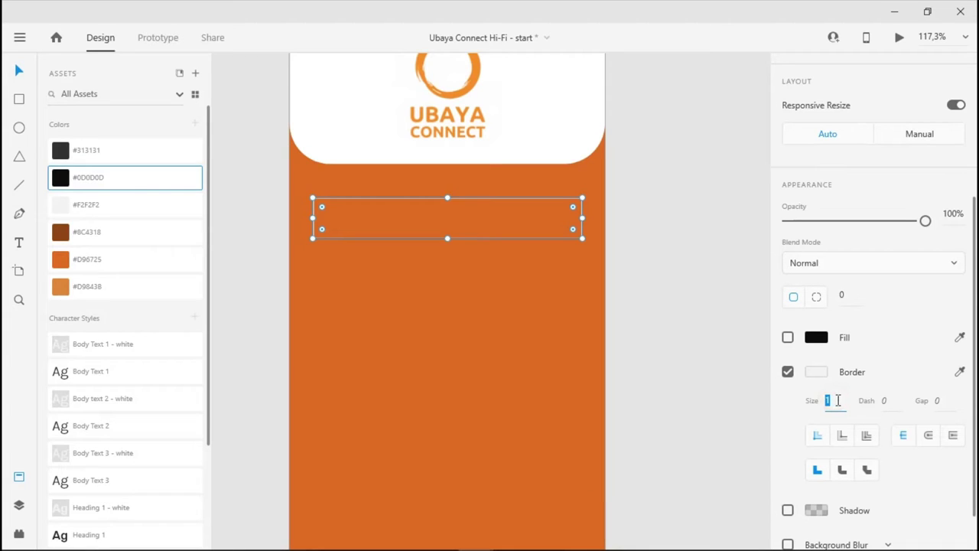
click(679, 401)
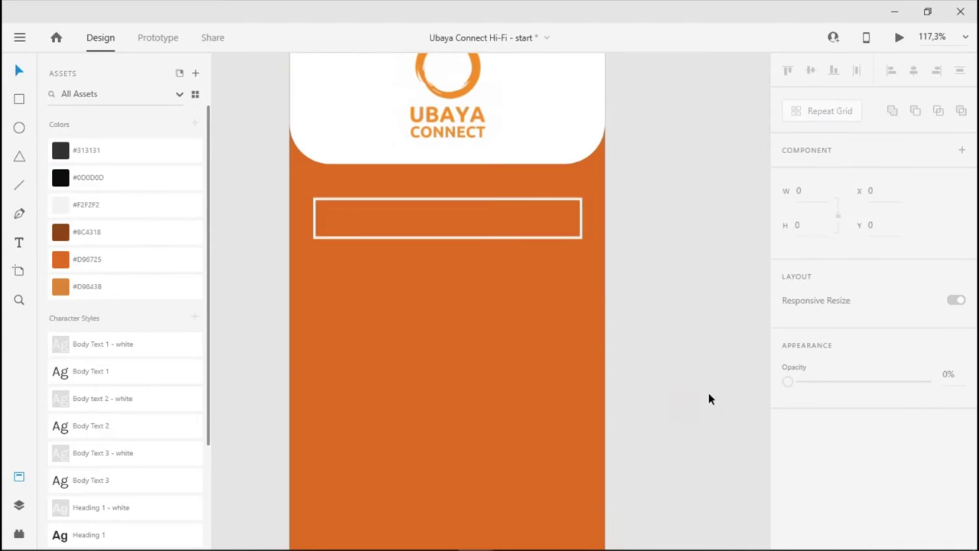
click(555, 237)
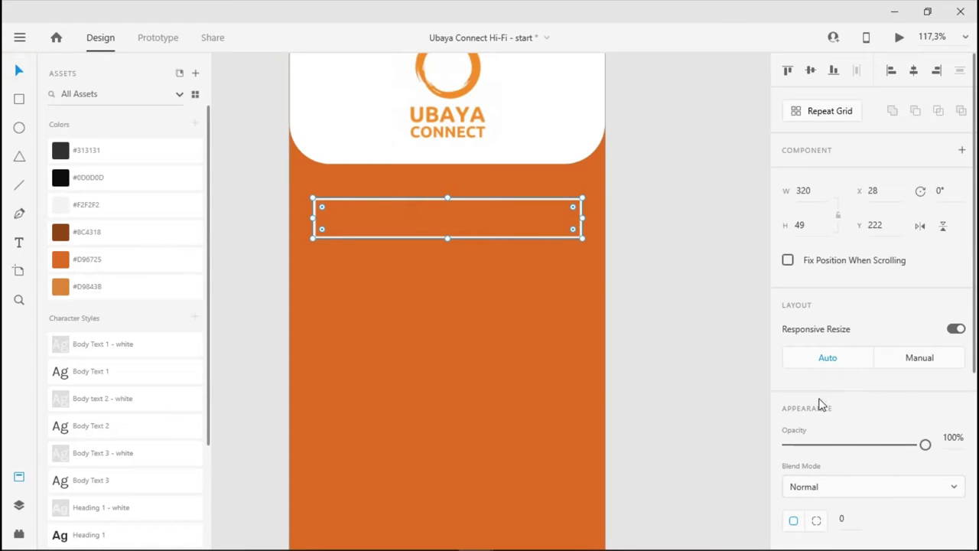
scroll(821, 404, down, 3)
click(837, 473)
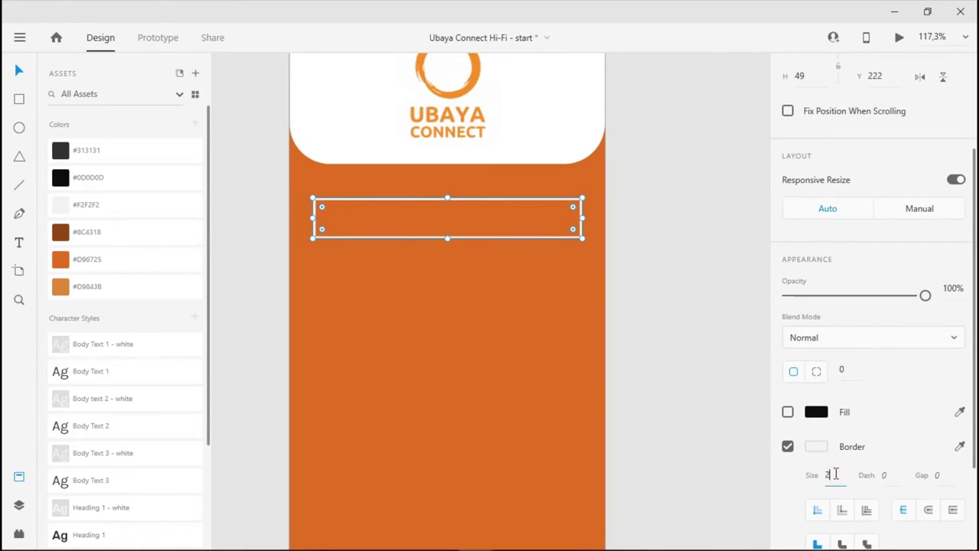
click(649, 447)
- Round all four corners of the outlined input field like the fields in the Register mockup
click(565, 232)
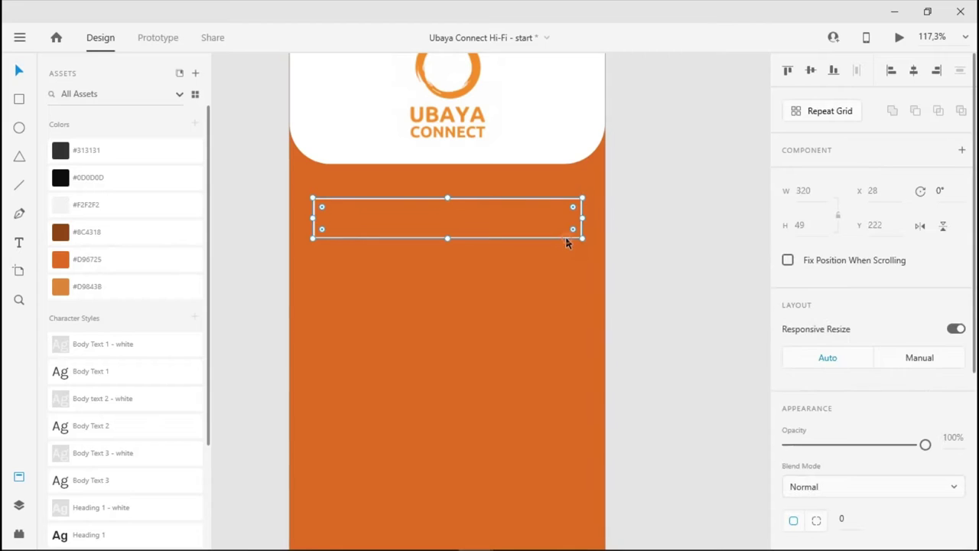
drag(572, 227, 568, 228)
click(651, 260)
scroll(499, 278, up, 3)
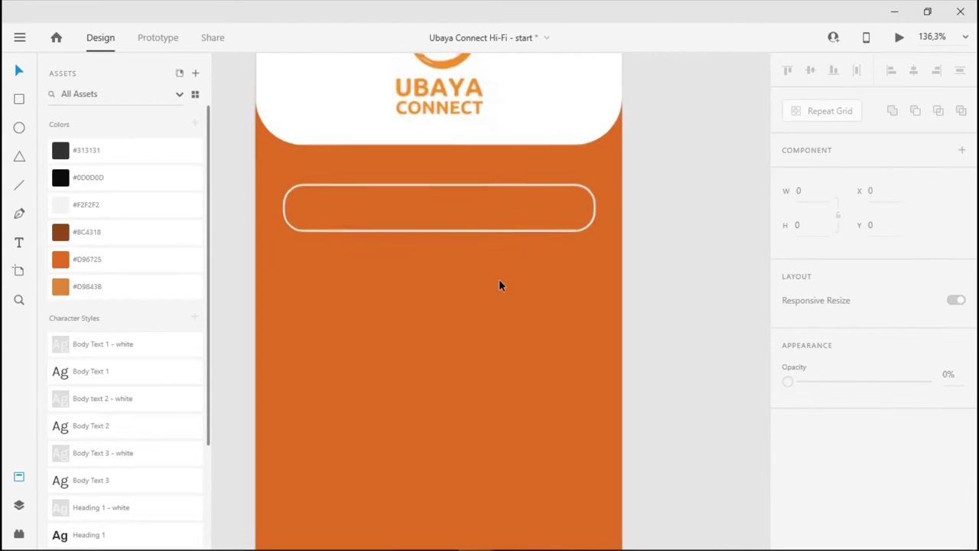
drag(429, 226, 468, 278)
scroll(467, 278, up, 4)
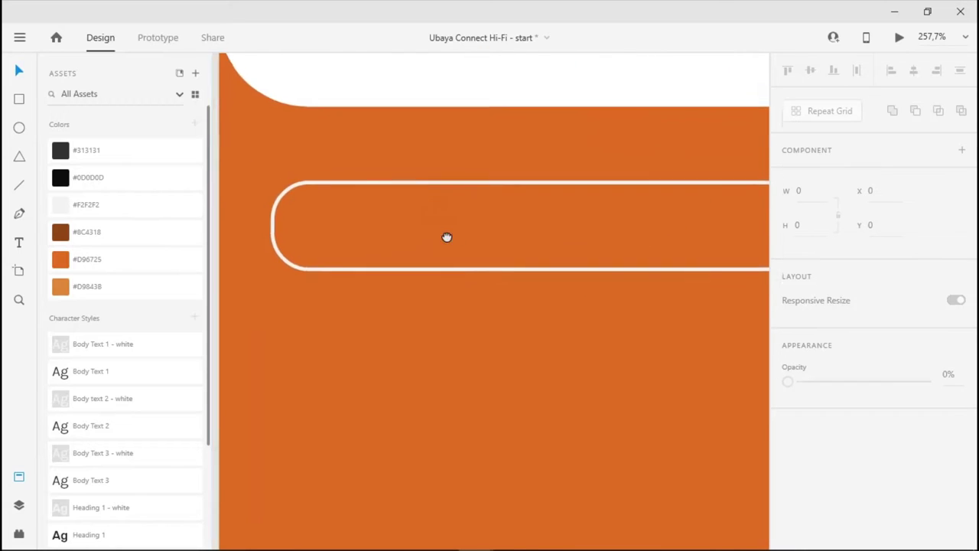
scroll(439, 240, down, 4)
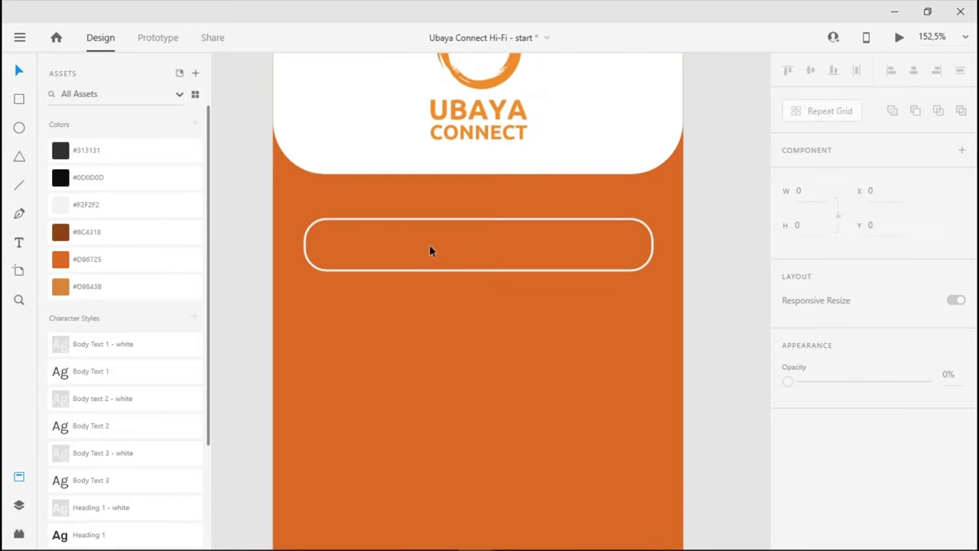
- Draw a borderless rectangle about 101 × 20 over the field's upper outline at X 59, Y 214, and fill it with #D96725
click(19, 100)
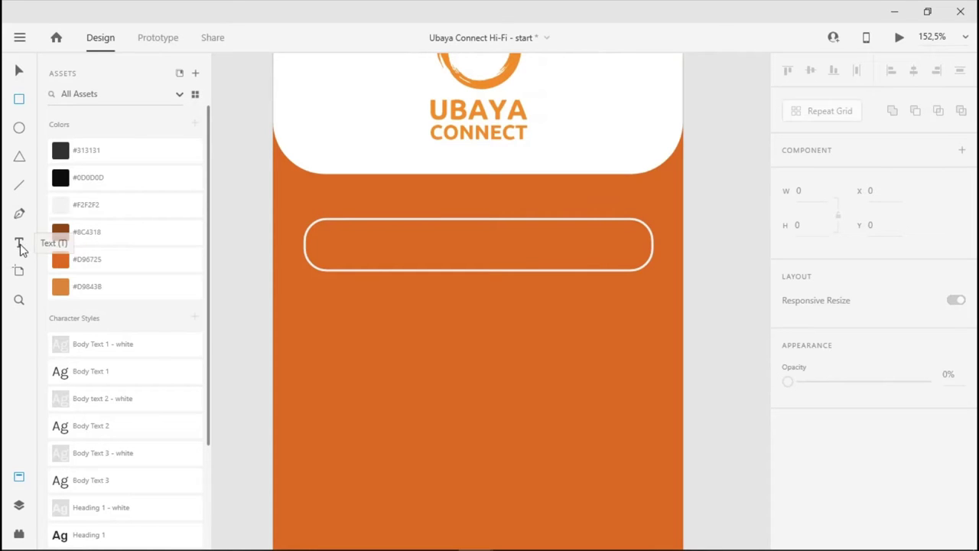
click(338, 209)
drag(367, 221, 449, 231)
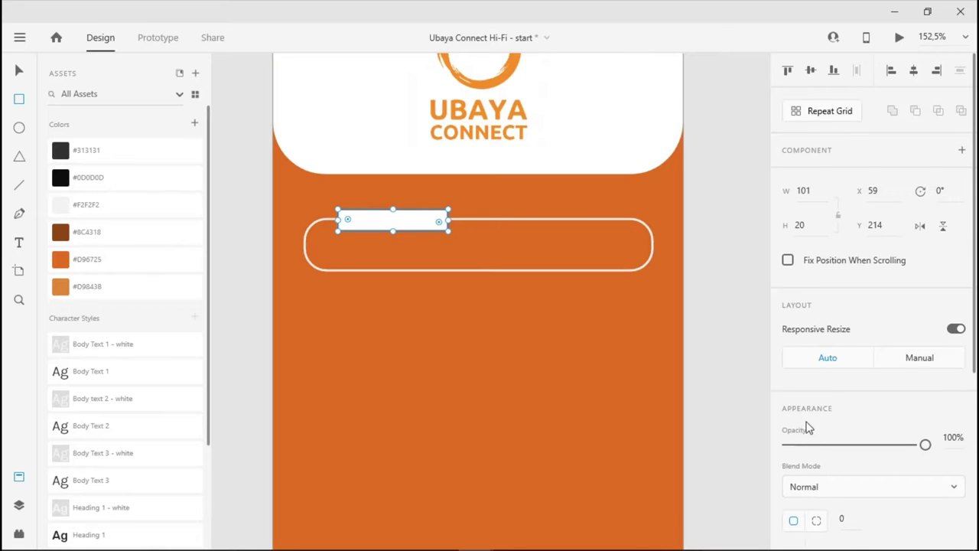
scroll(809, 429, down, 3)
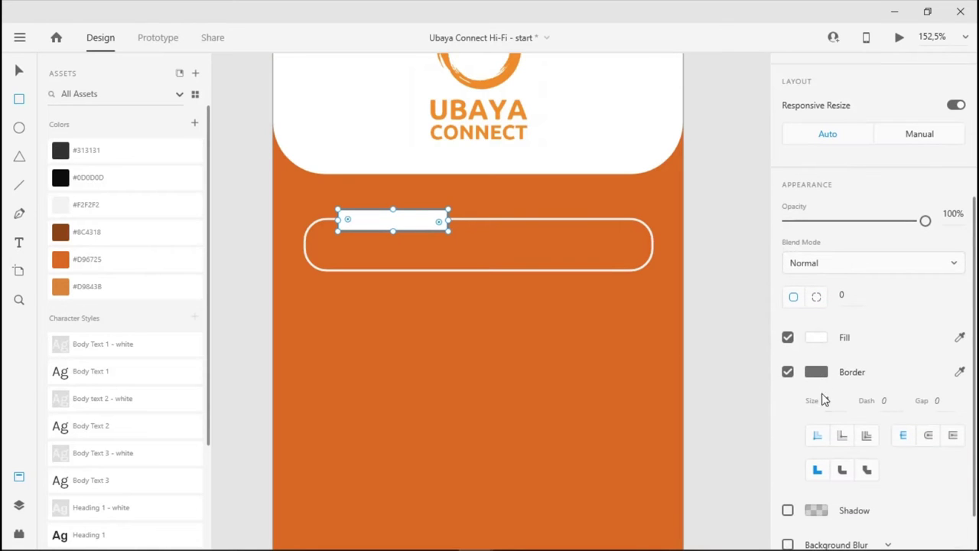
click(94, 258)
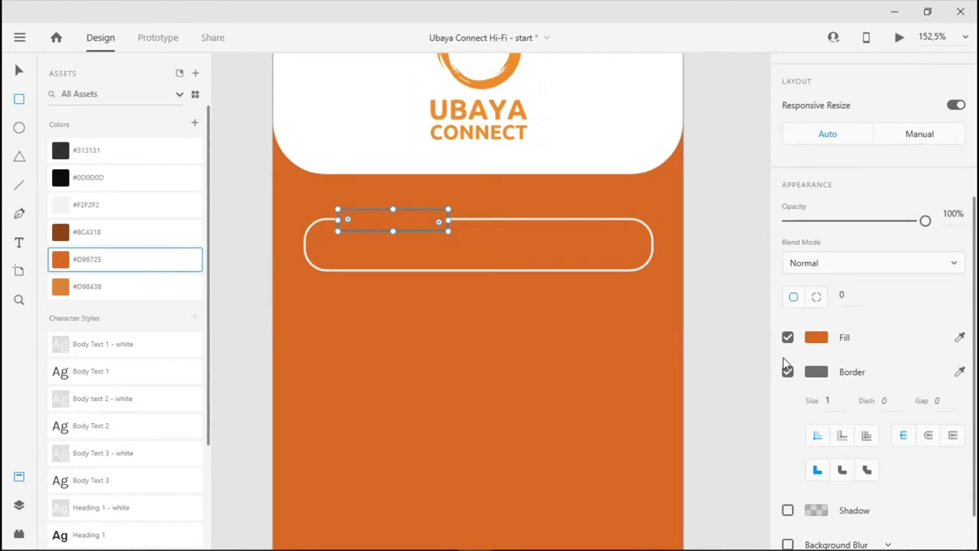
click(787, 372)
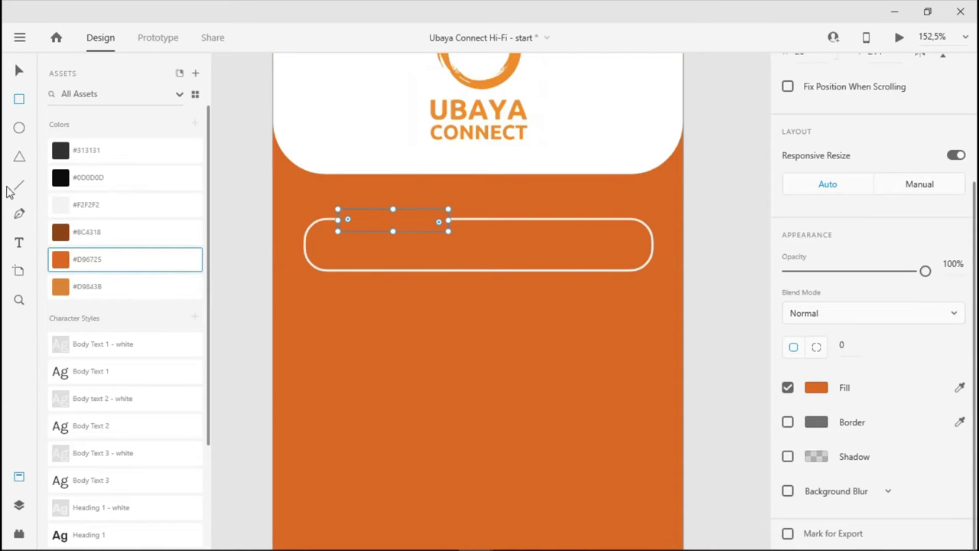
- Add the text label "email" and place it in the gap in the field's upper outline
click(19, 243)
click(380, 302)
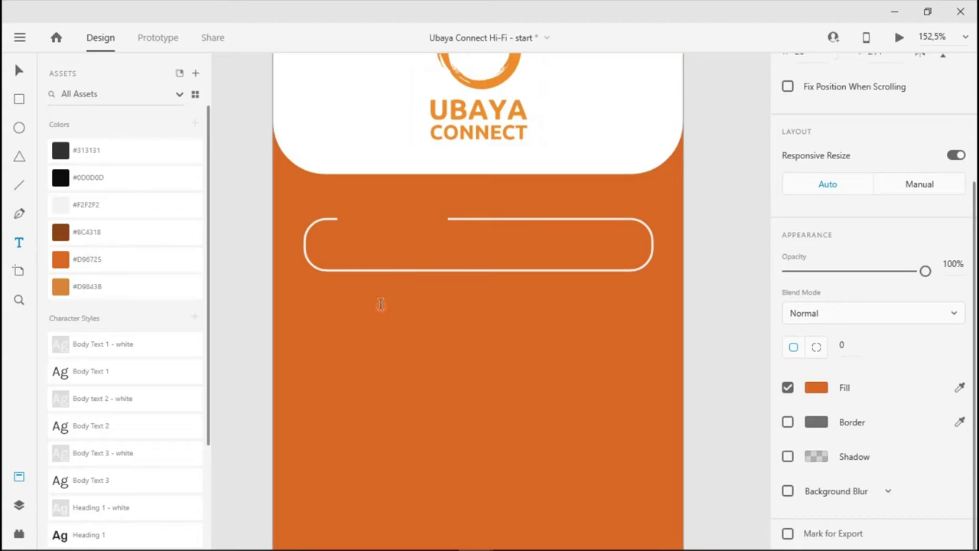
text(email)
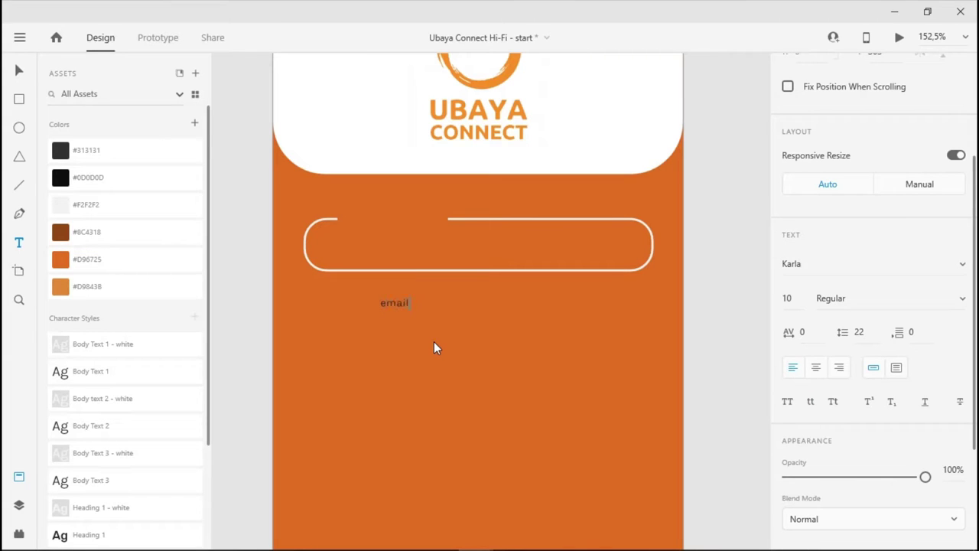
click(20, 70)
drag(396, 303, 384, 221)
- Apply the Body text 2 - white character style to the email label and shift it slightly towards the field's left end
scroll(87, 433, down, 5)
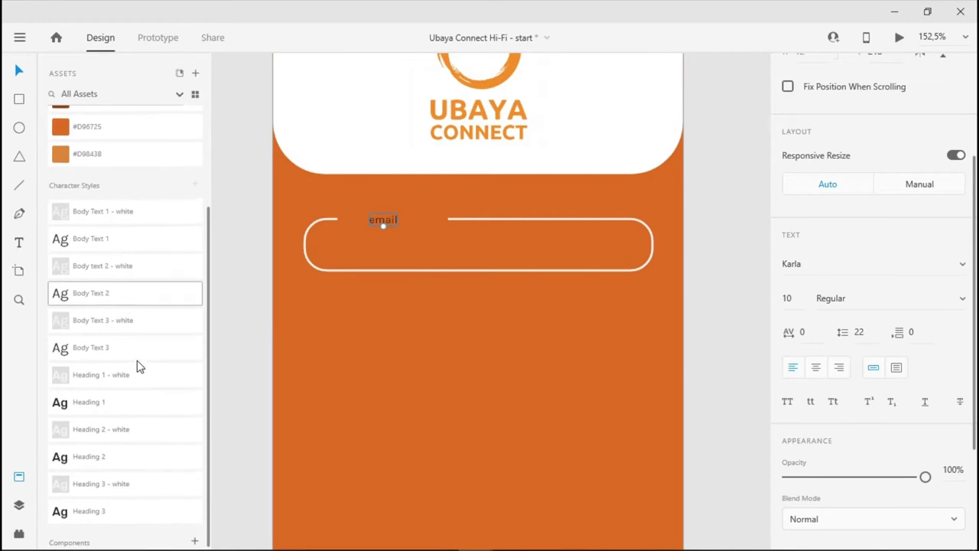
click(125, 267)
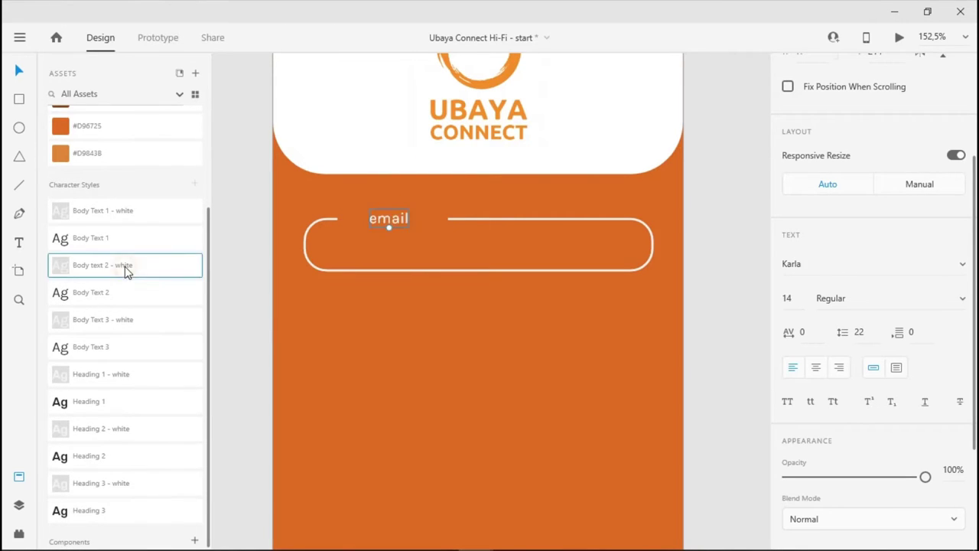
click(120, 321)
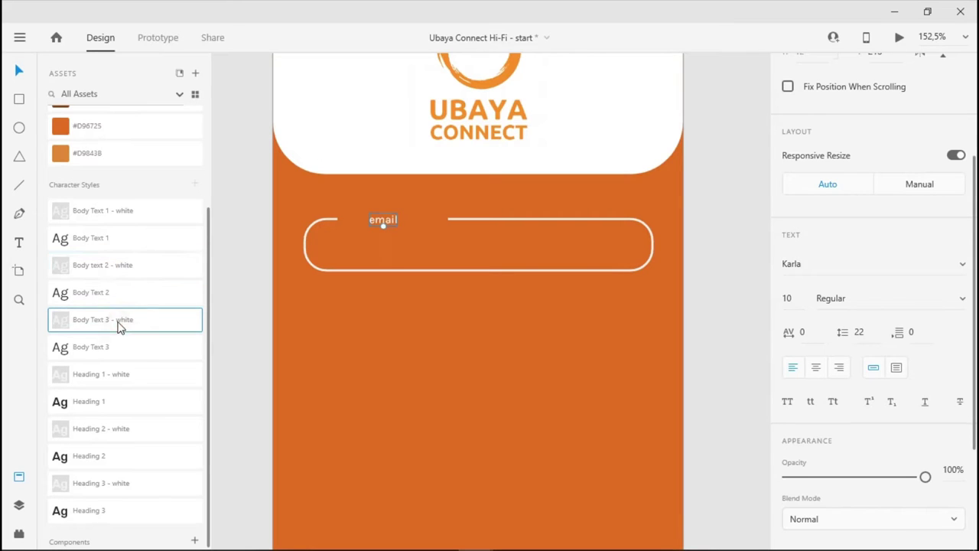
click(109, 218)
click(119, 267)
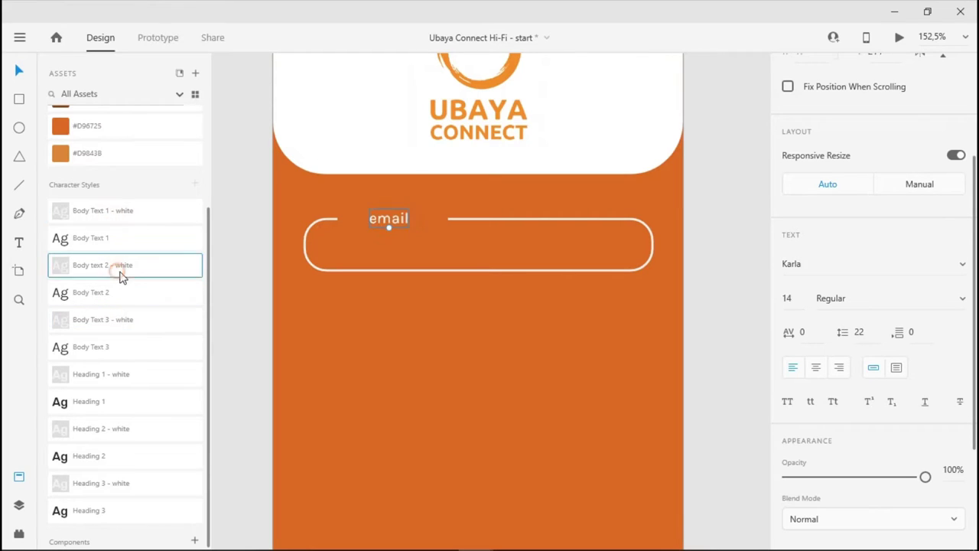
drag(397, 226, 378, 224)
- Narrow the orange masking rectangle from its right side so the outline gap fits closely around the email label
scroll(383, 221, up, 5)
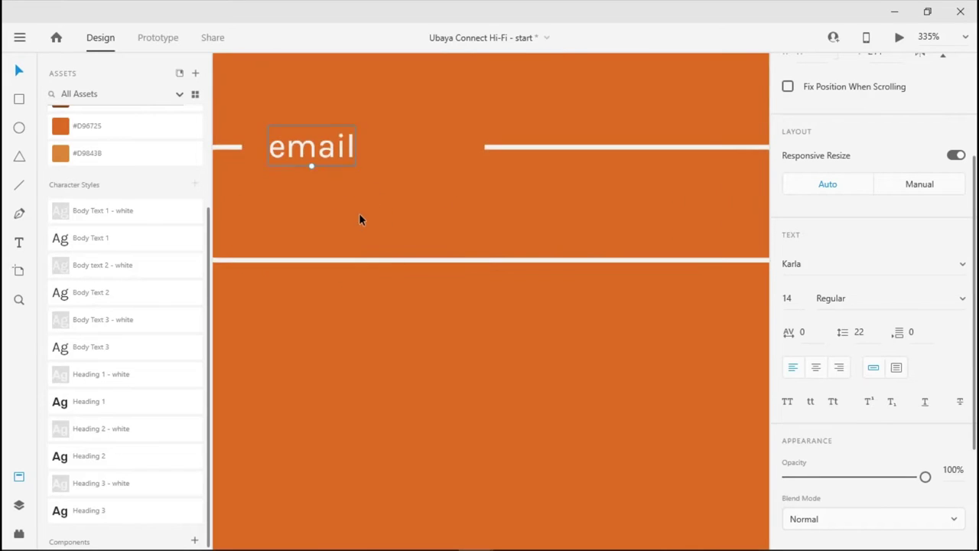
scroll(359, 212, left, 2)
click(510, 202)
drag(556, 199, 453, 208)
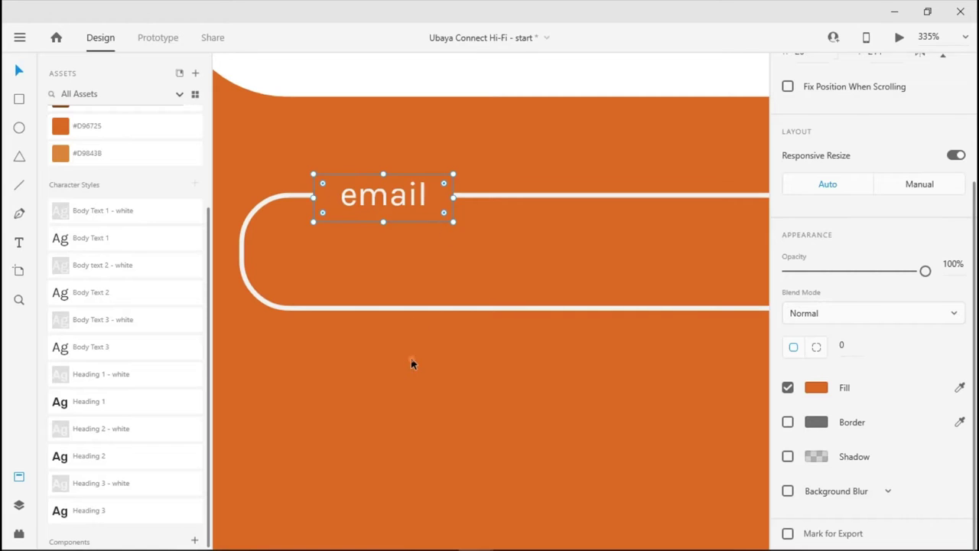
key(Escape)
scroll(443, 352, down, 5)
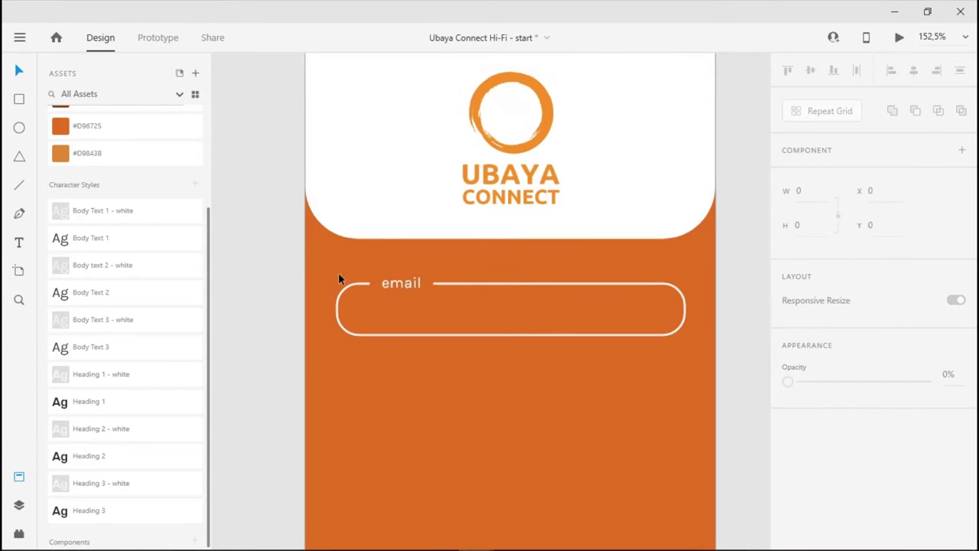
- Group the field's outline, masking rectangle and email label, and move the group down slightly to Y 215
drag(277, 260, 686, 359)
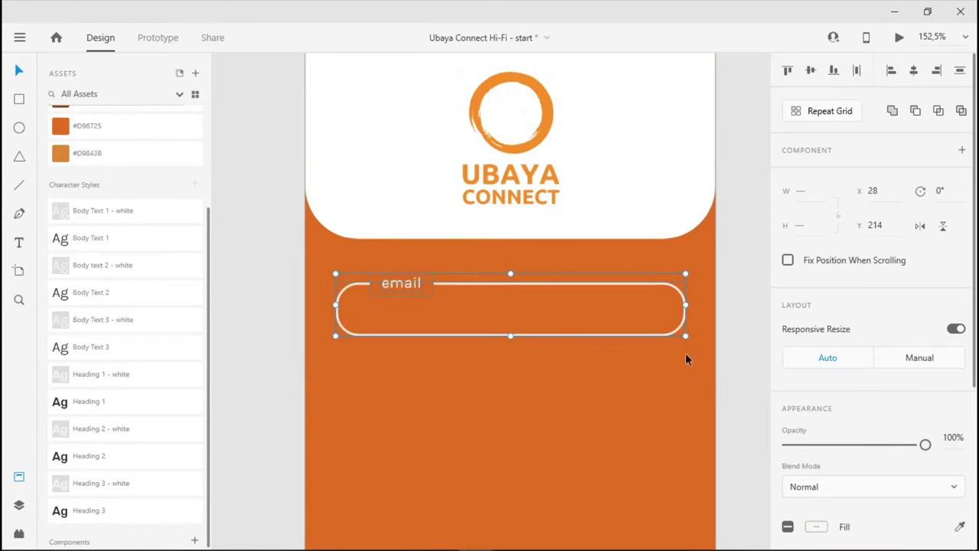
right_click(578, 291)
click(620, 413)
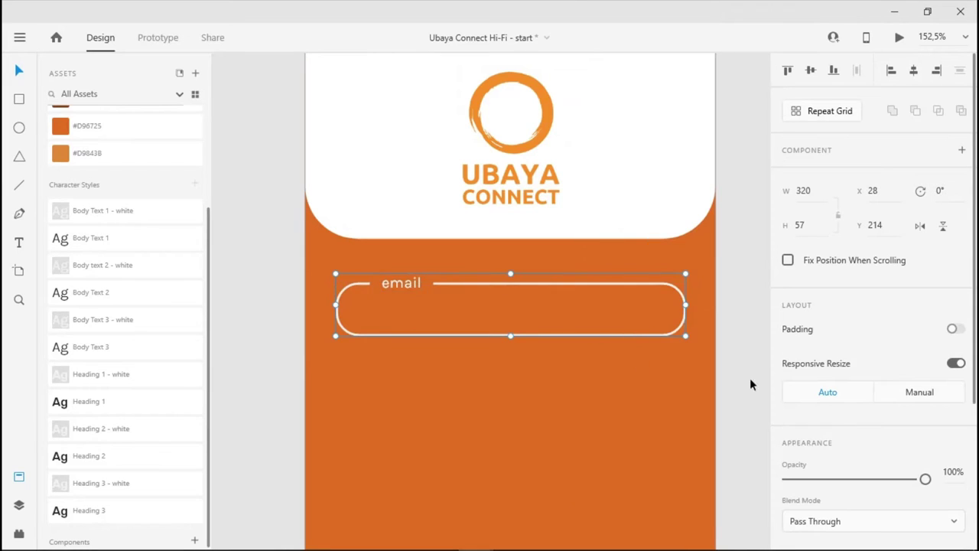
scroll(688, 351, down, 2)
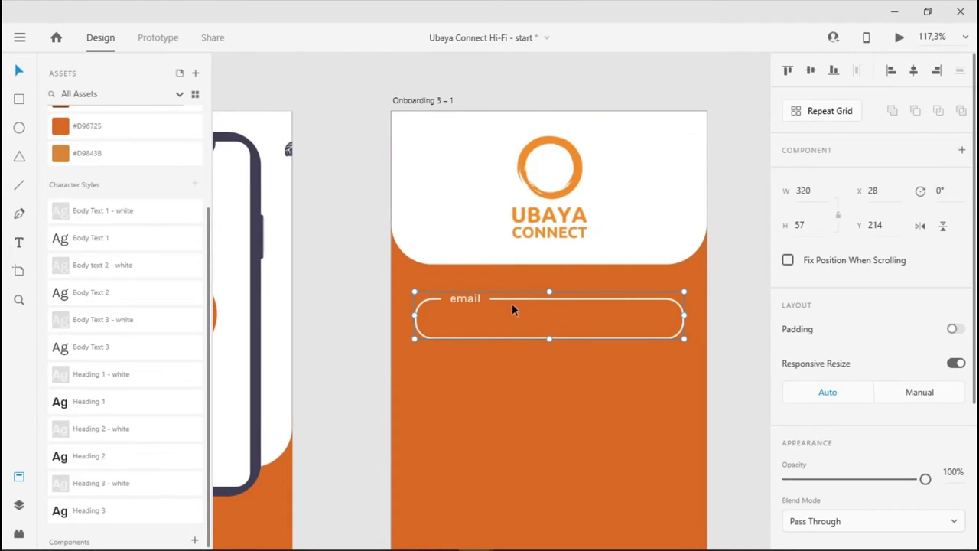
drag(485, 295, 466, 300)
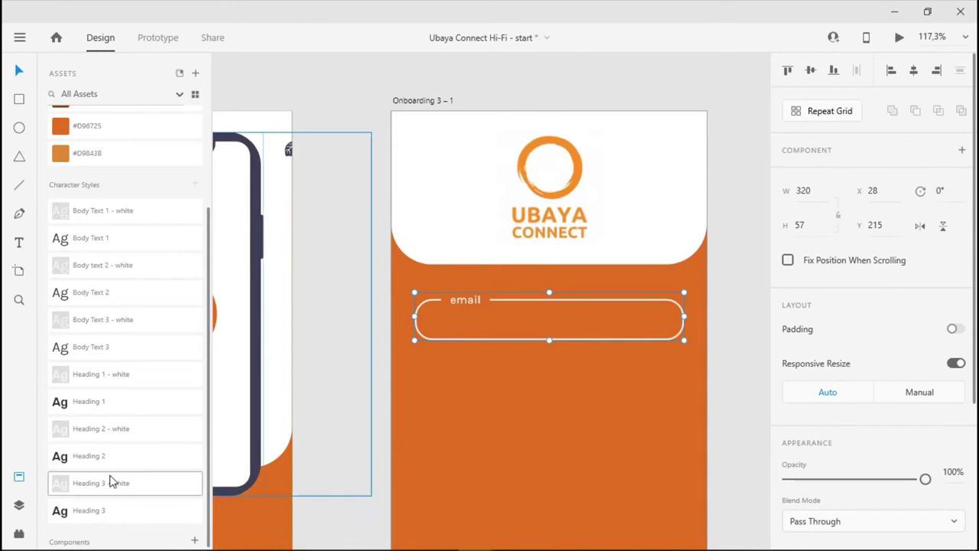
- Make the grouped email field a component and name it "text box white"
scroll(109, 480, down, 1)
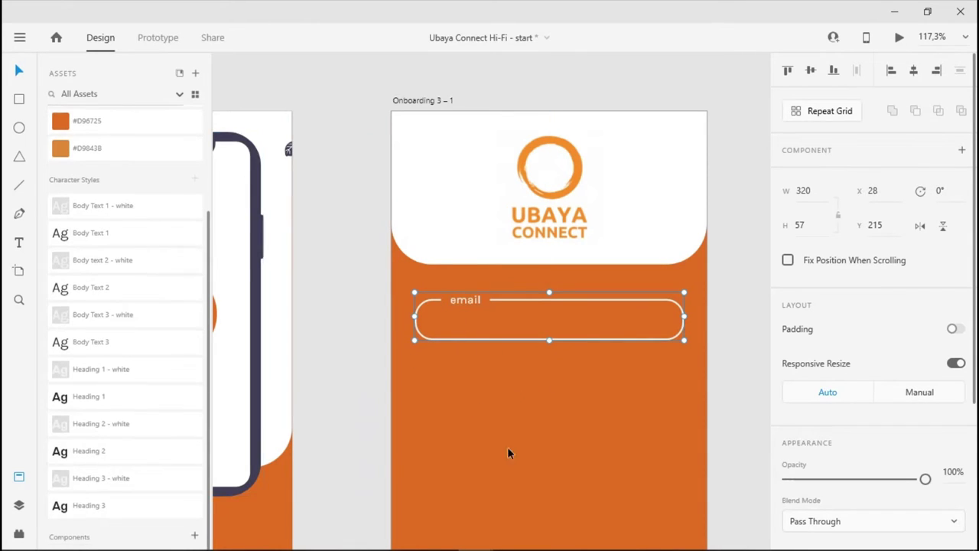
click(194, 538)
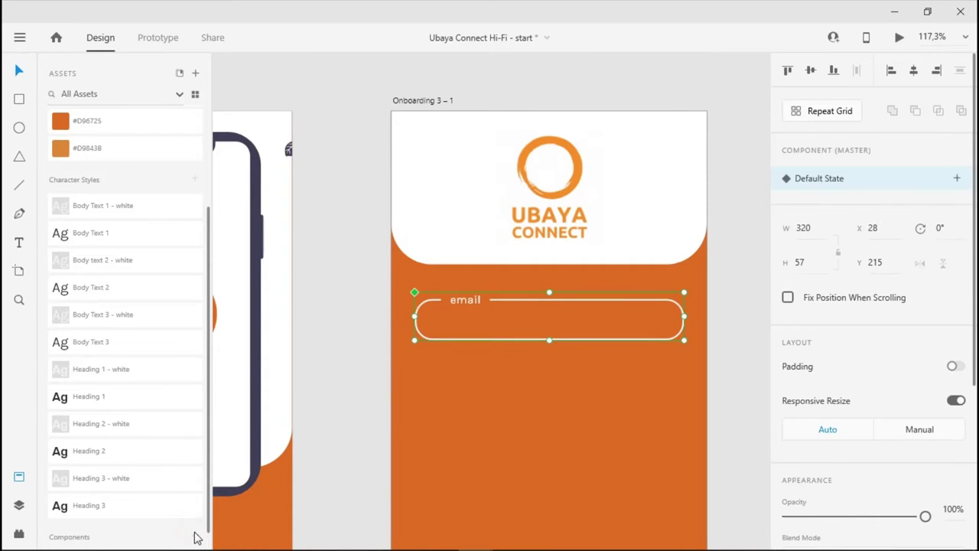
scroll(334, 418, down, 1)
double_click(113, 538)
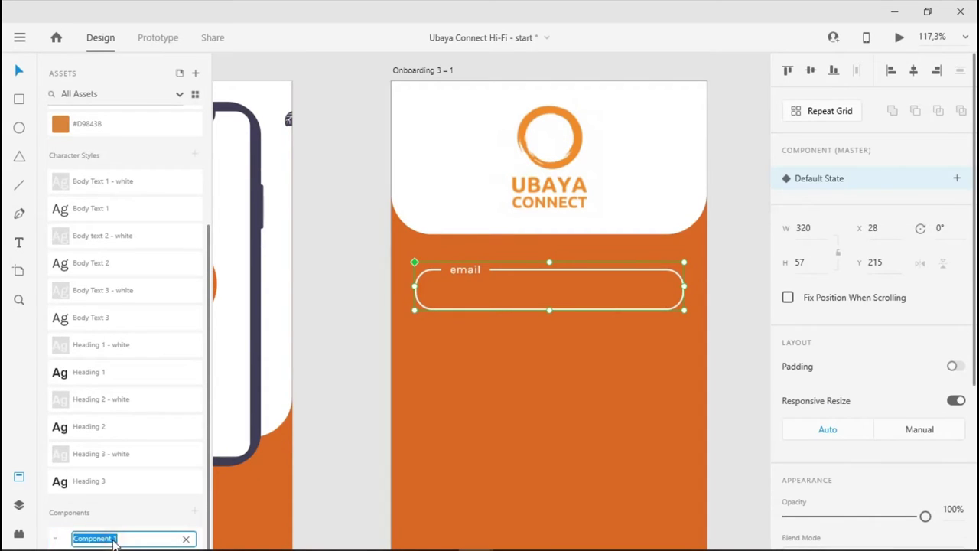
text(text box white)
key(Return)
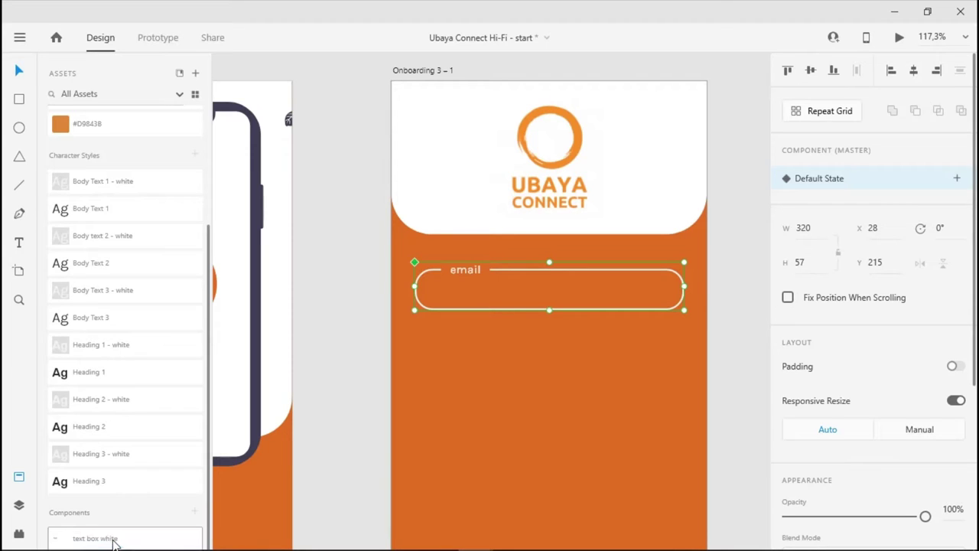
- Rename the email field component as "text box orange"
click(527, 325)
drag(527, 326, 316, 387)
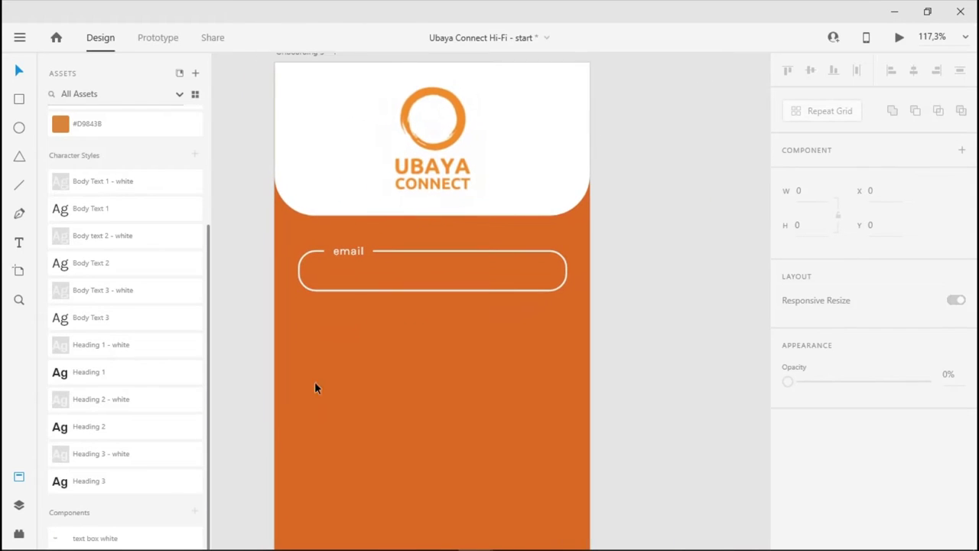
double_click(112, 538)
double_click(107, 538)
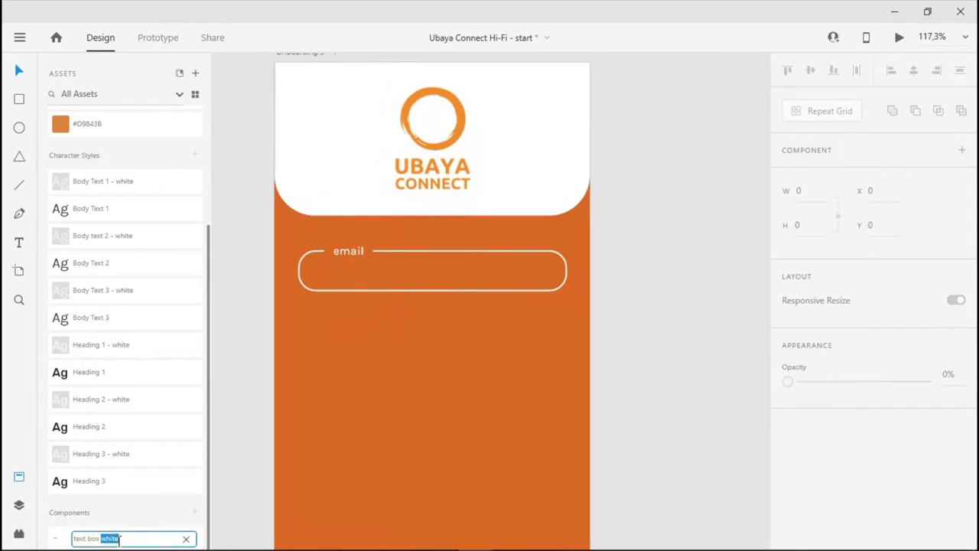
text(c)
text(range)
key(Return)
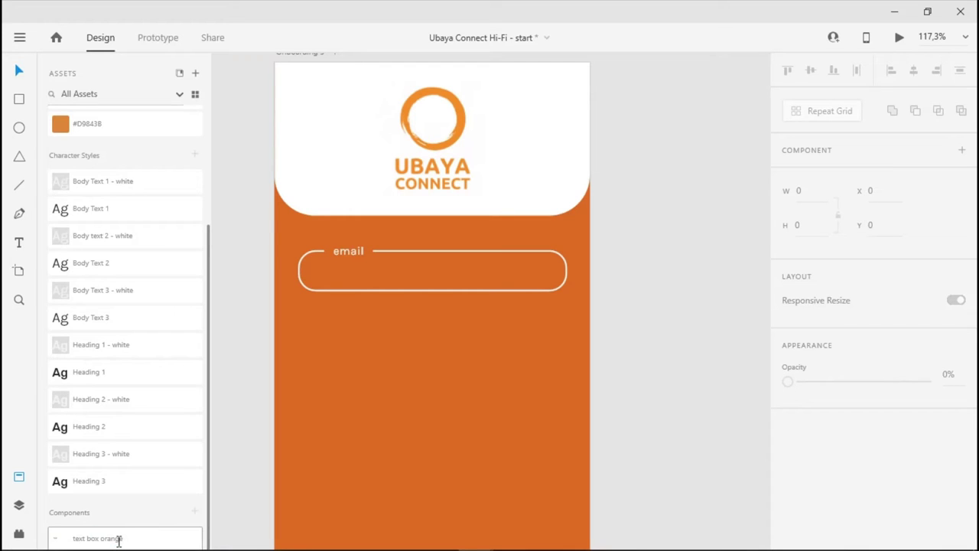
- Try to place a copy of the email field component on the empty canvas beside the artboard, and undo it
click(381, 258)
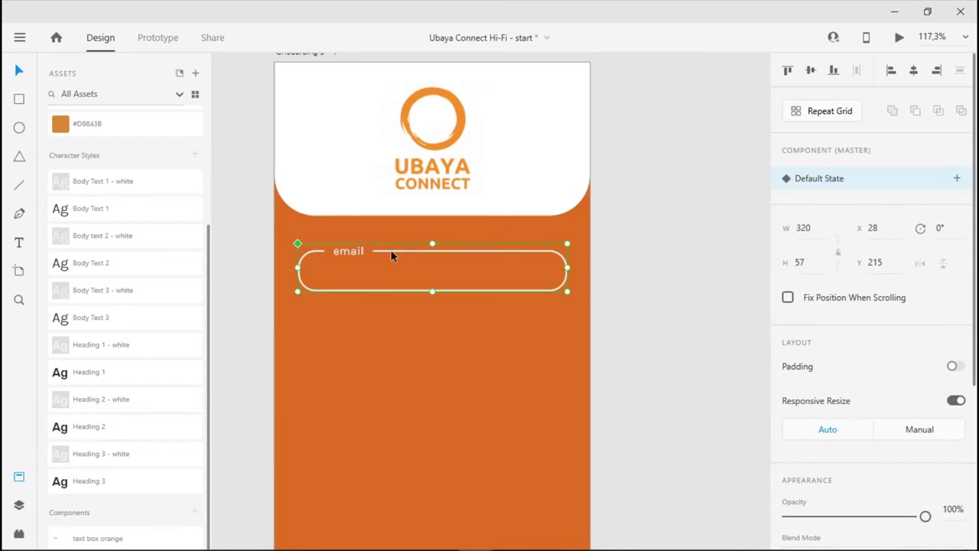
alt+drag(391, 257, 723, 340)
drag(673, 400, 406, 357)
key(ctrl+z)
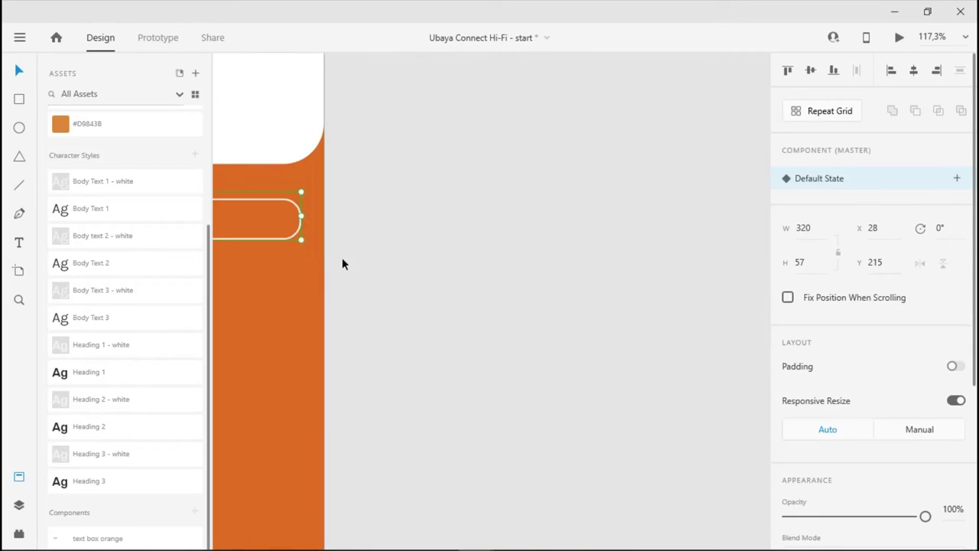
key(ctrl+v)
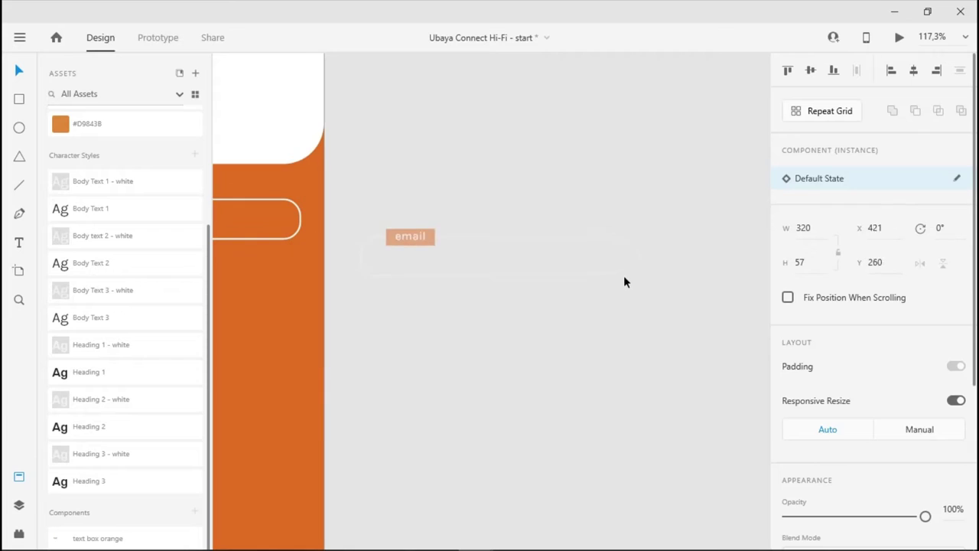
click(585, 333)
scroll(409, 281, up, 2)
scroll(410, 285, up, 2)
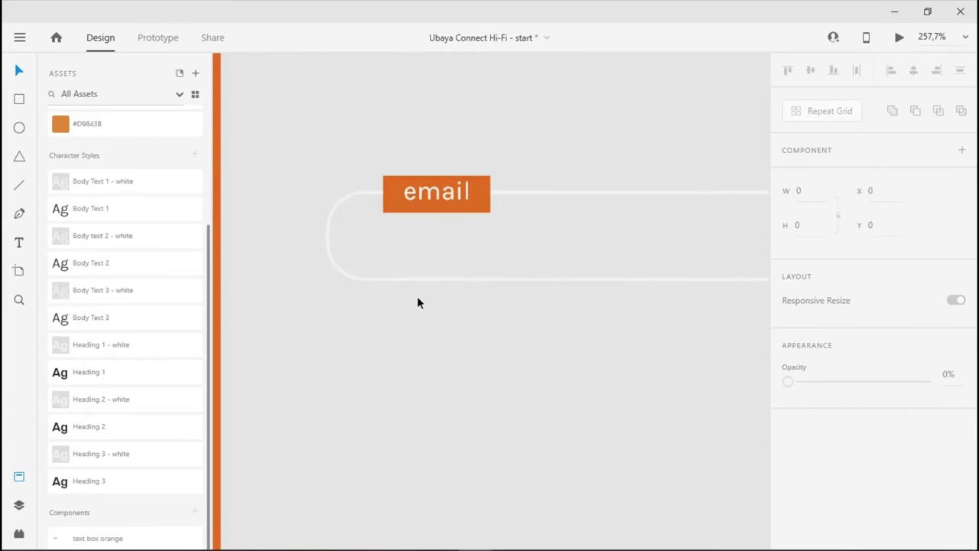
key(ctrl+z)
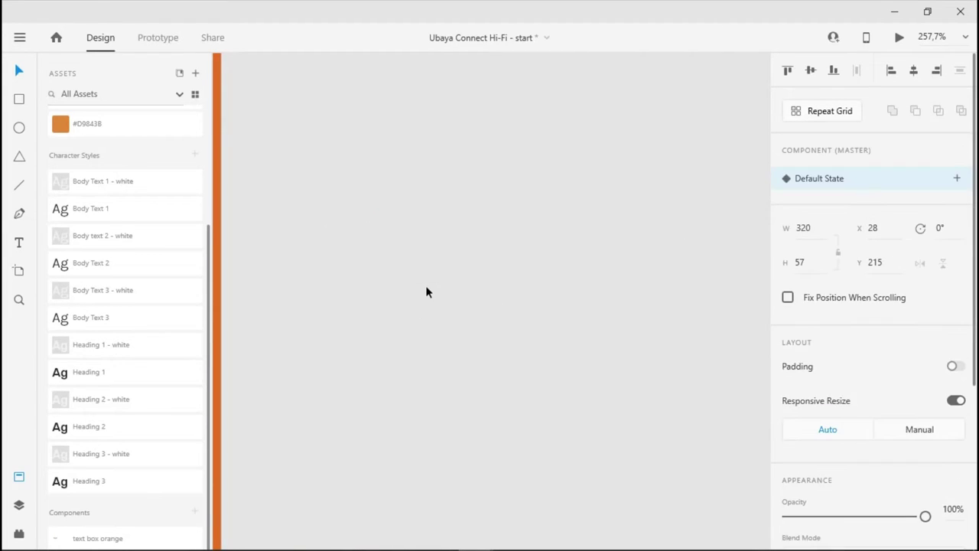
- Change the fill of the Onboarding 3 – 1 artboard to #F2F2F2
drag(284, 284, 550, 296)
scroll(522, 321, down, 5)
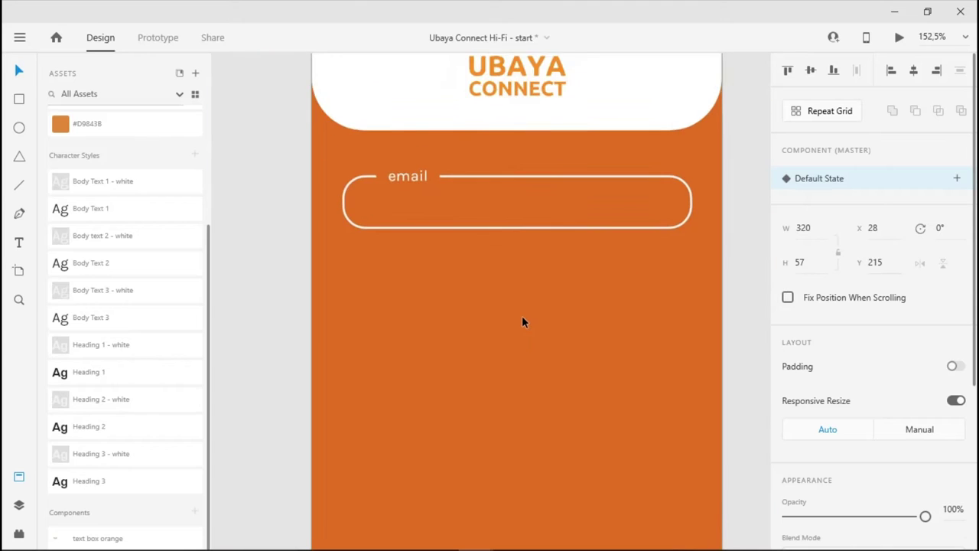
click(460, 147)
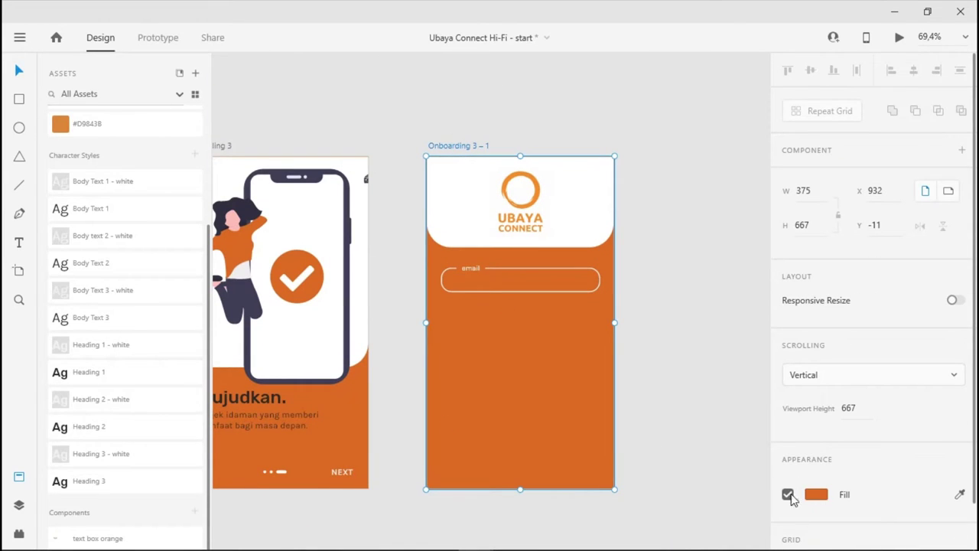
click(19, 476)
click(19, 476)
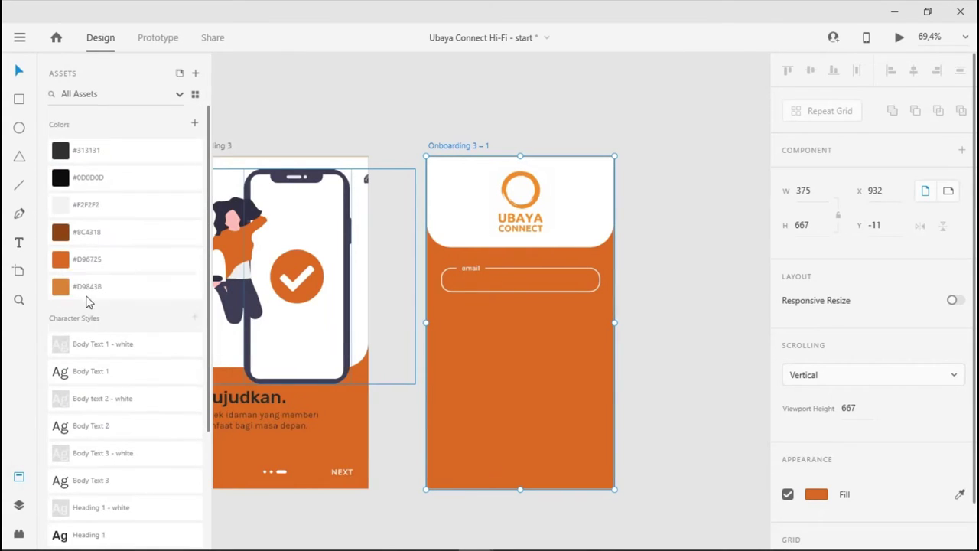
click(80, 205)
- Try to ungroup the original email field component into its separate elements
scroll(518, 289, up, 5)
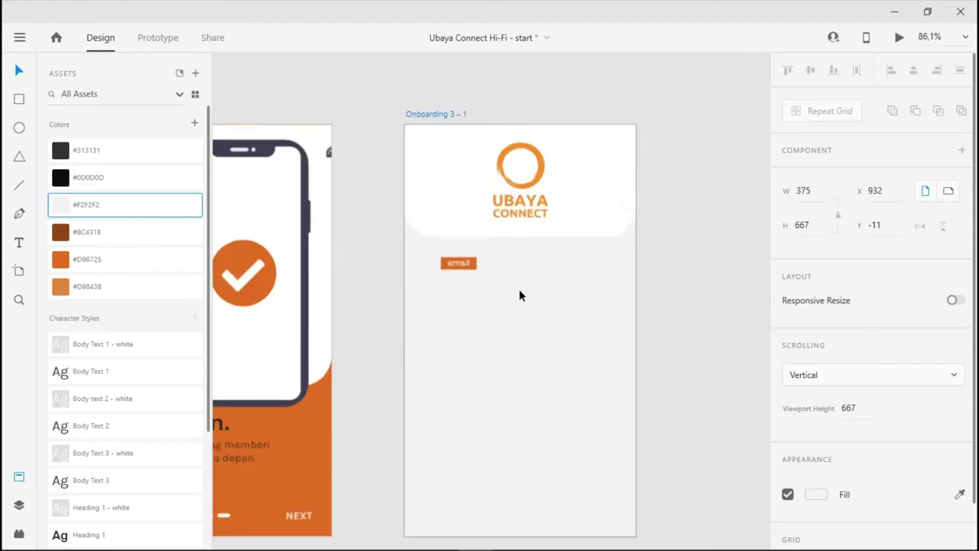
click(413, 230)
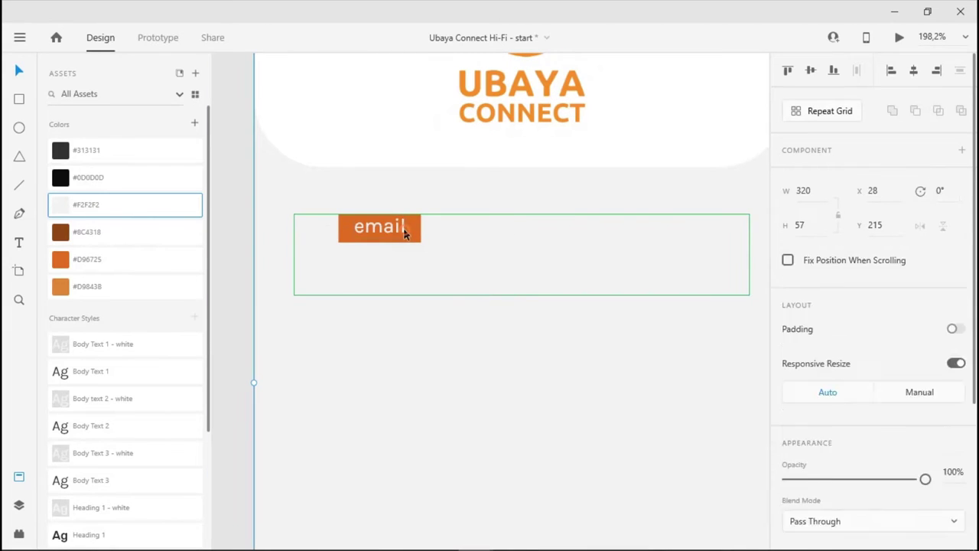
right_click(417, 229)
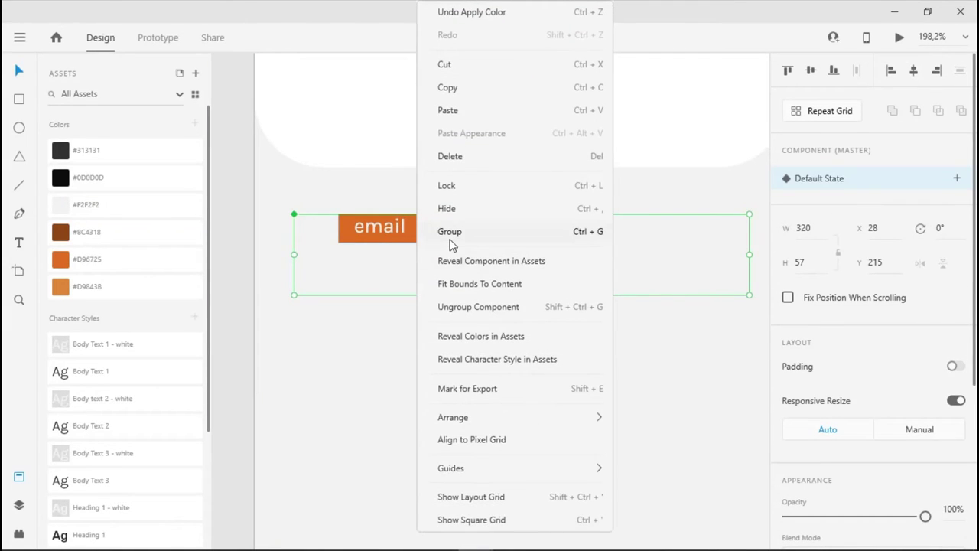
click(461, 307)
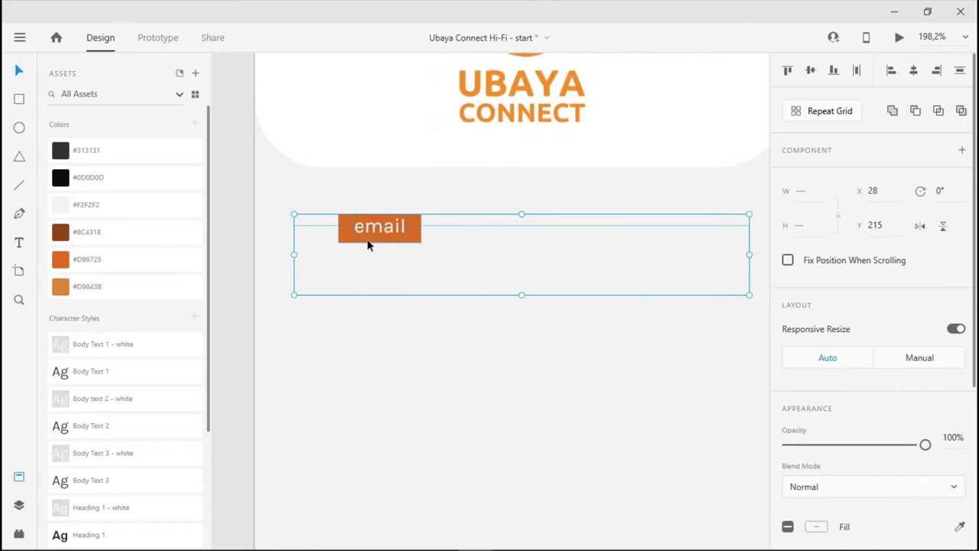
click(436, 256)
click(414, 234)
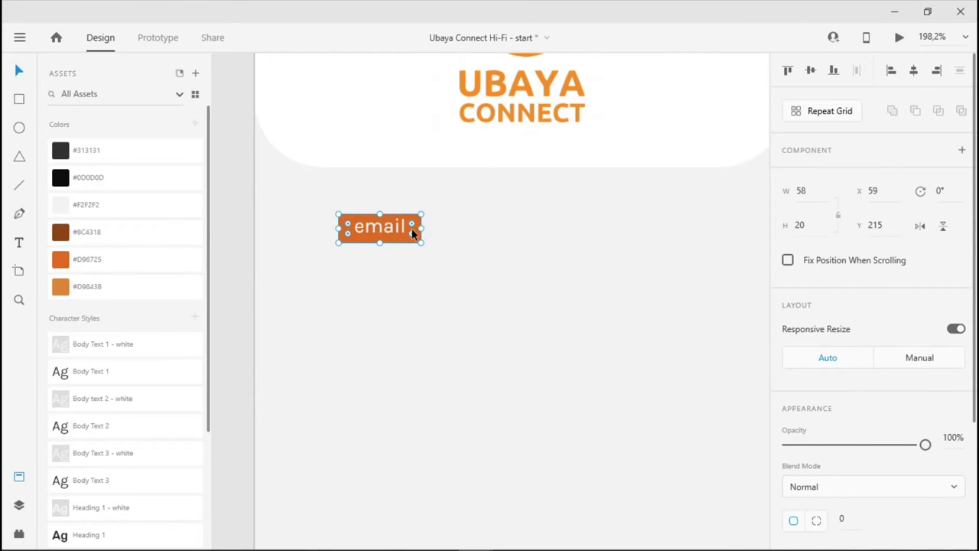
click(442, 267)
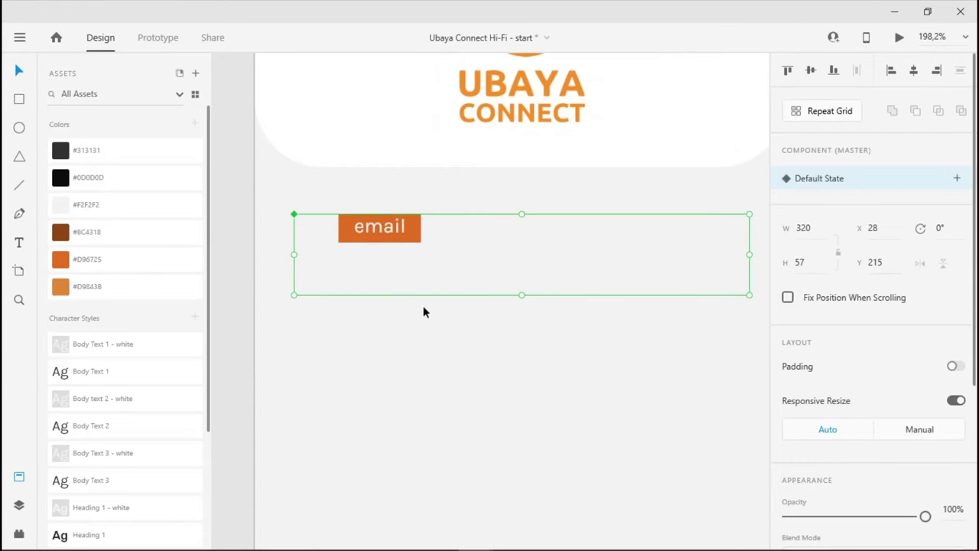
- Place a copy of the email field component below the original, at about X 25, Y 303
click(430, 383)
click(398, 240)
drag(398, 246, 388, 355)
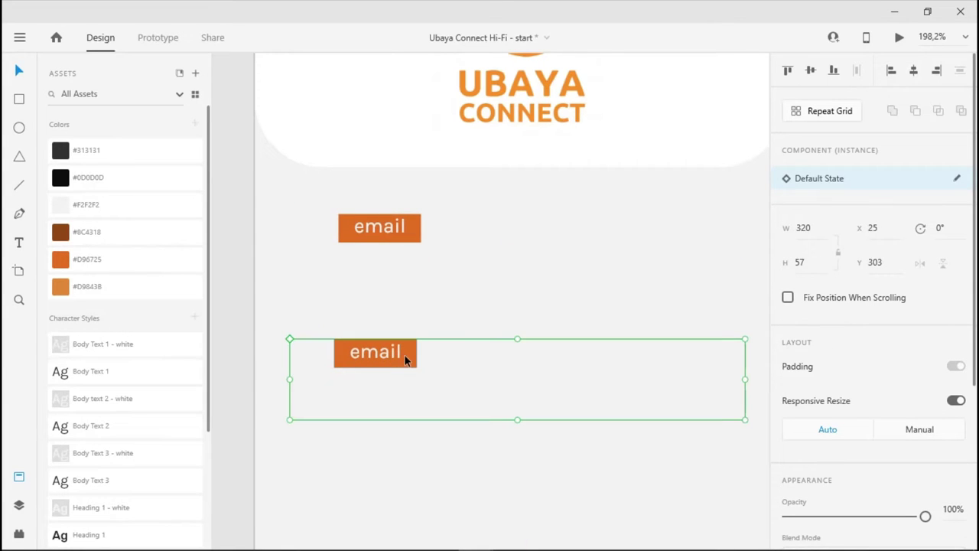
- Ungroup the lower copy of the email field component into separate elements
right_click(397, 325)
click(360, 227)
click(368, 234)
click(382, 349)
right_click(386, 350)
click(448, 329)
key(Escape)
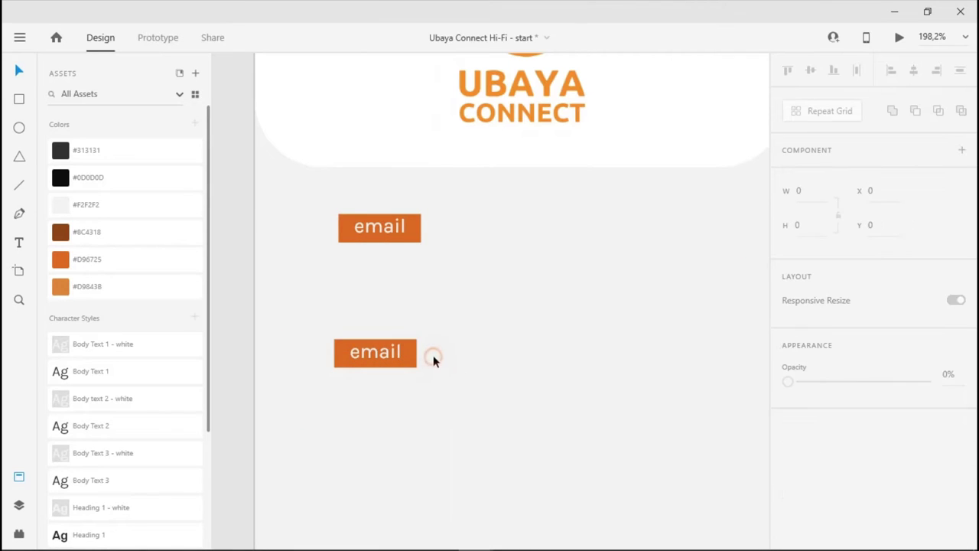
- Set the border colour of the lower field's rounded outline to #D96725
click(433, 355)
scroll(893, 472, down, 1)
scroll(888, 467, down, 3)
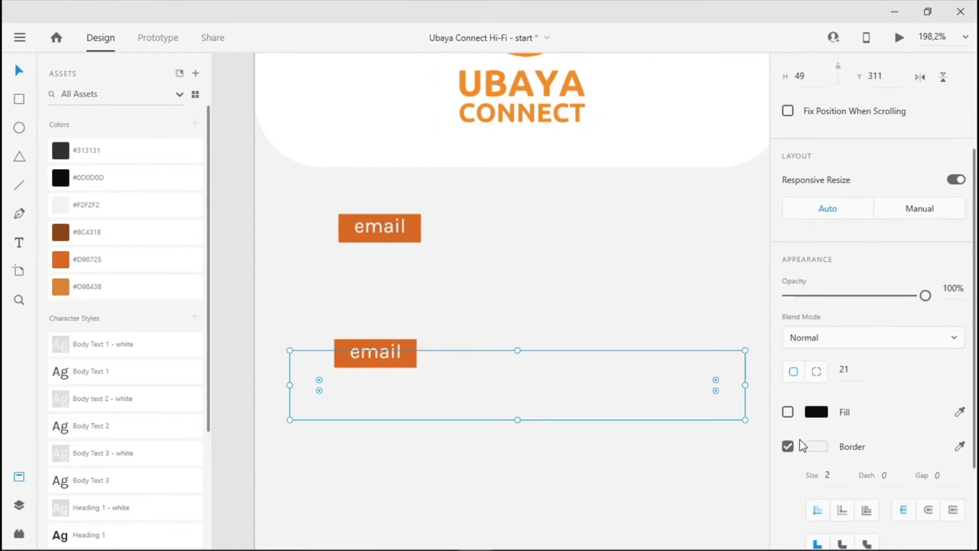
click(814, 446)
click(744, 526)
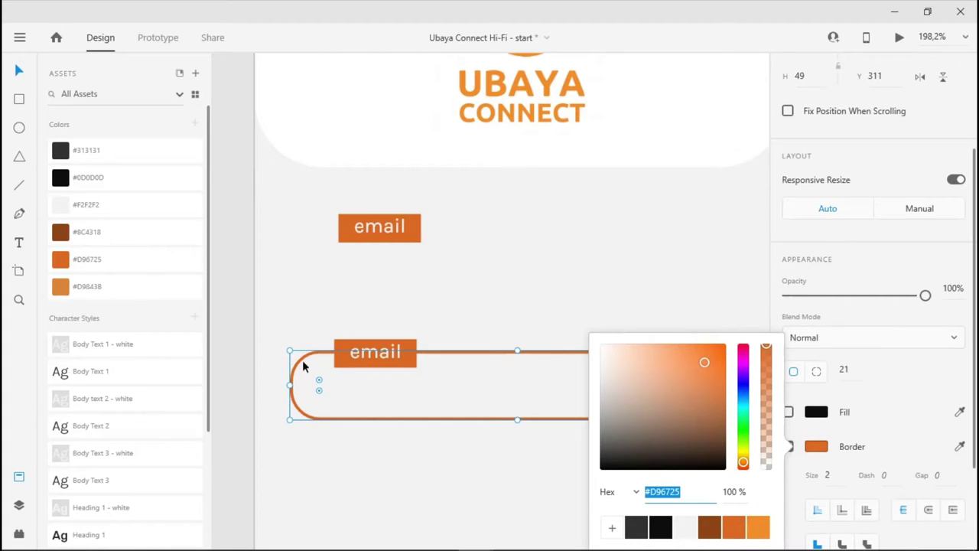
- Fill the masking rectangle behind the lower field's email label with #F2F2F2
click(401, 366)
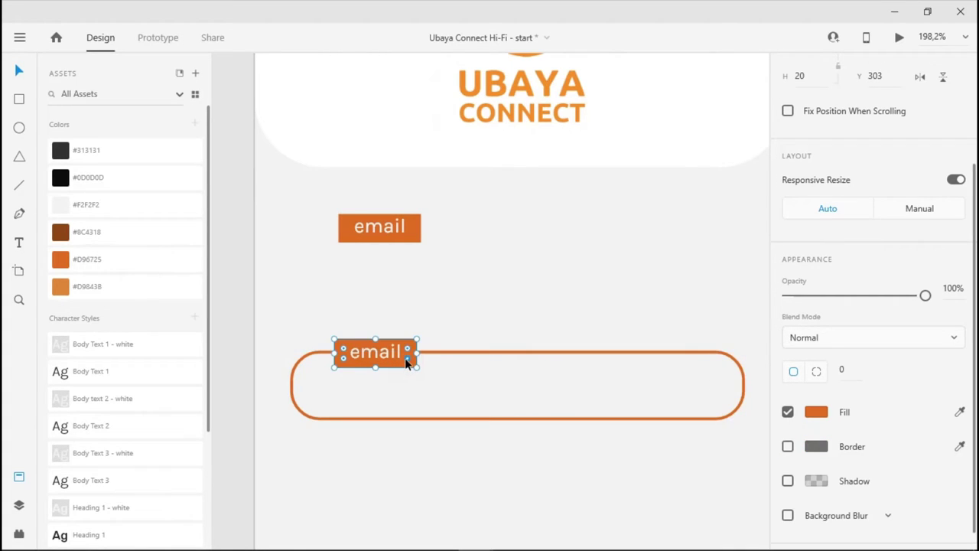
click(820, 418)
click(687, 509)
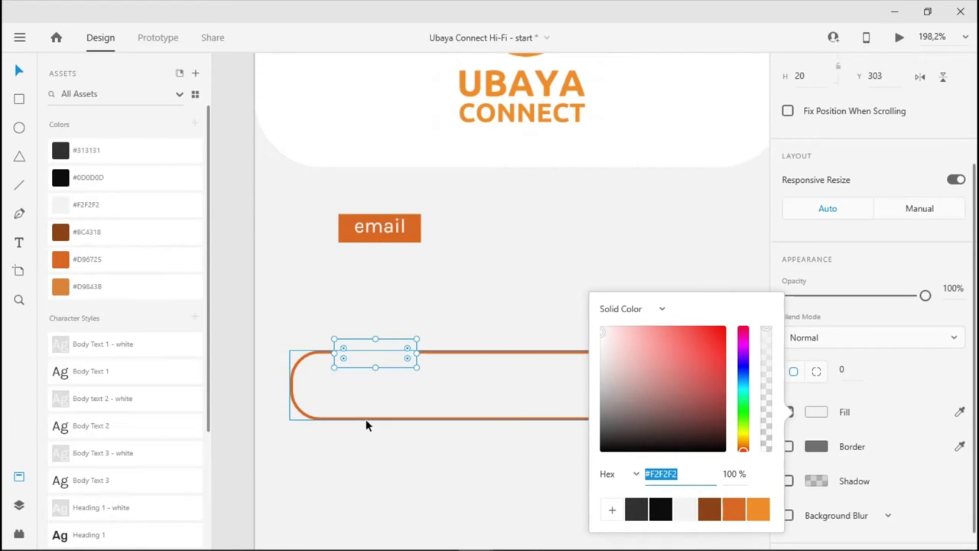
double_click(86, 204)
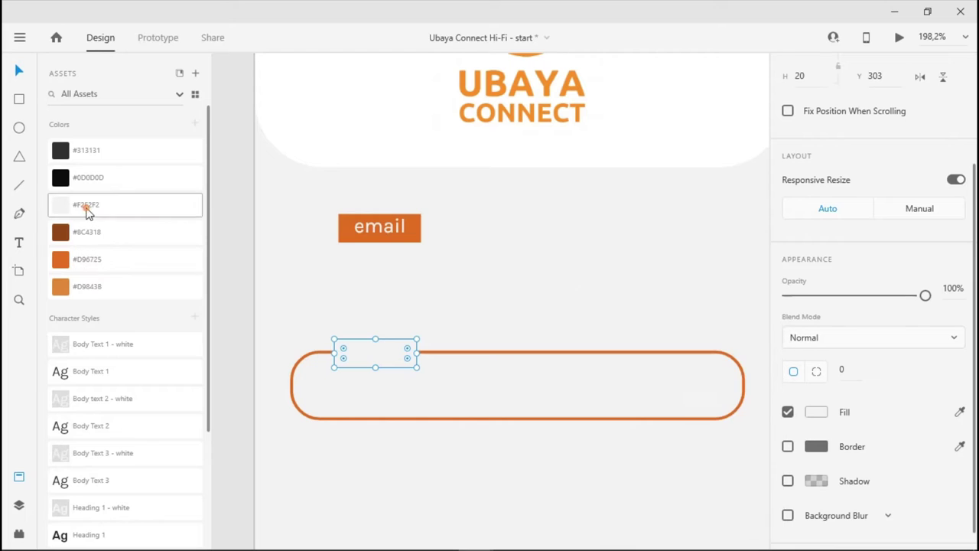
- Colour the lower field's email label text #D96725
double_click(376, 358)
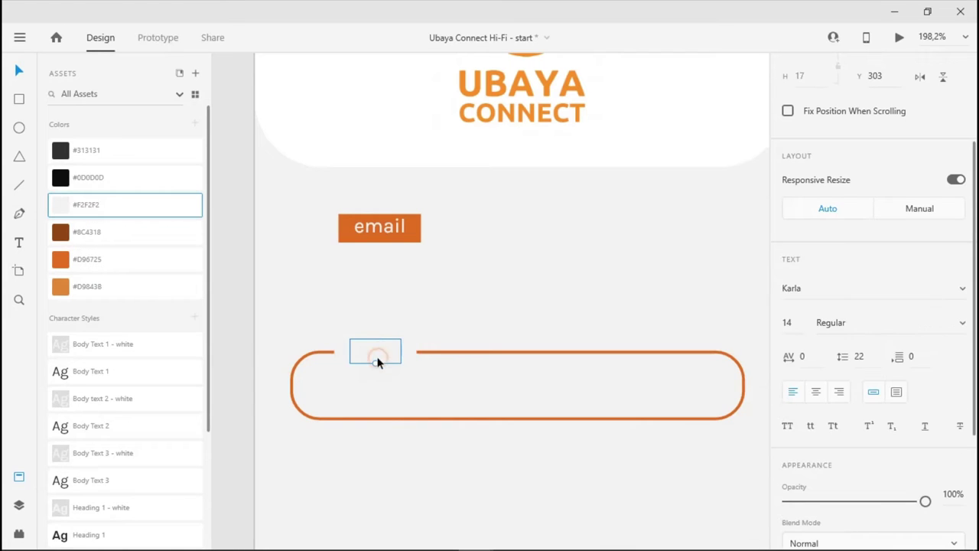
click(100, 259)
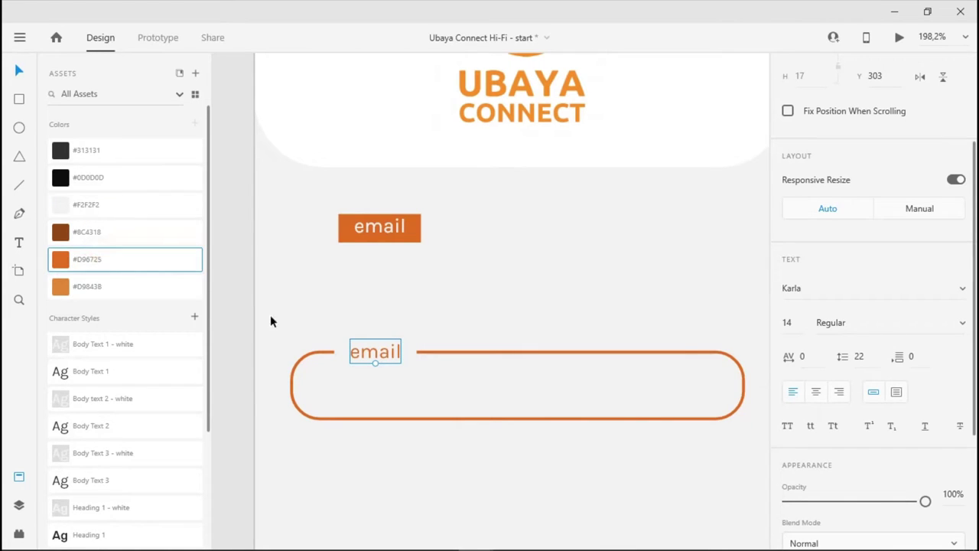
key(Escape)
- Group the lower email field's outline, masking rectangle and label into one object
drag(285, 339, 757, 440)
right_click(310, 352)
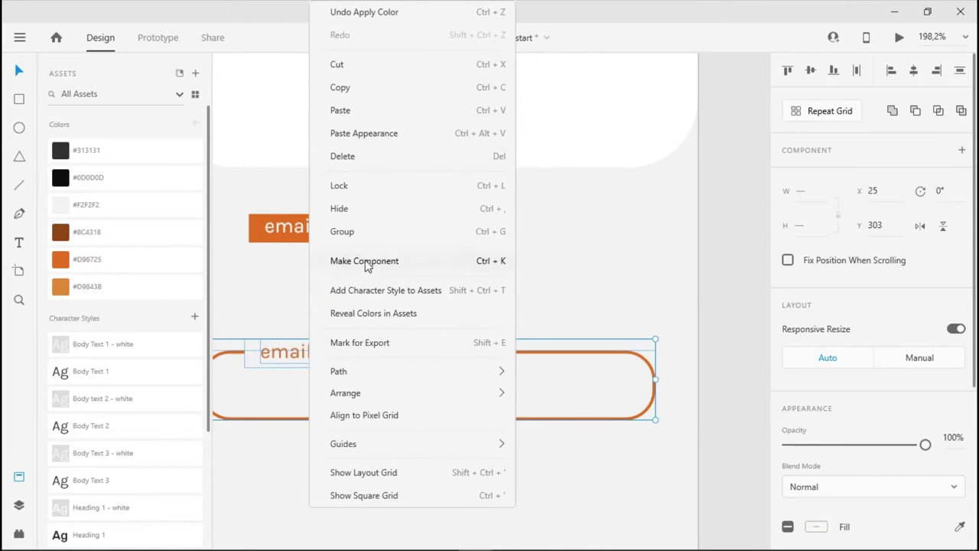
click(365, 233)
- Make the grouped orange-outlined field a reusable component and name it "text box white"
scroll(137, 497, down, 3)
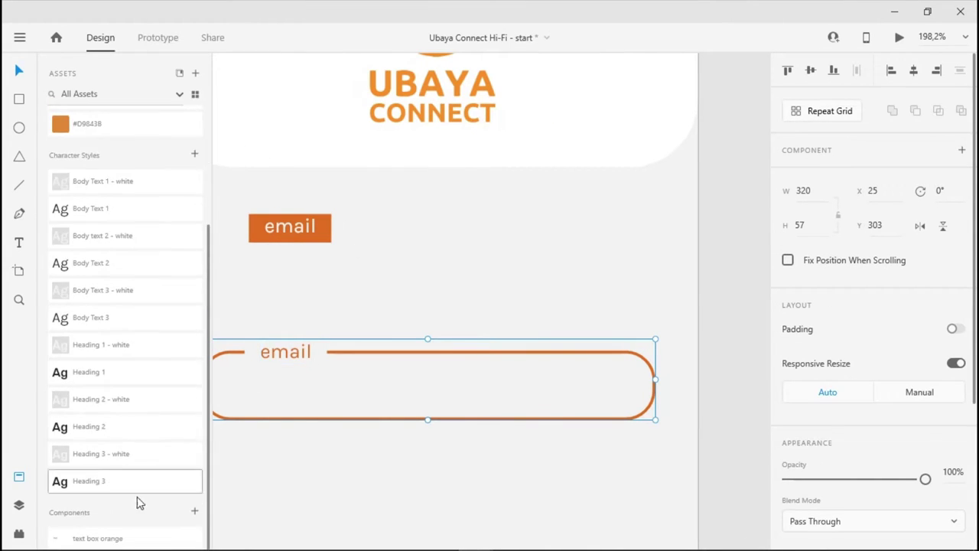
click(198, 513)
double_click(120, 511)
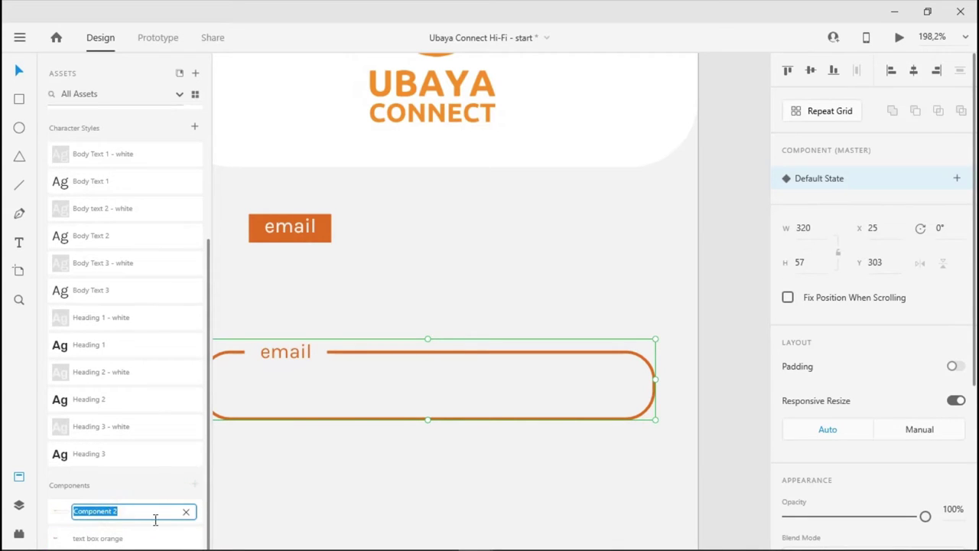
text(text box white)
key(Return)
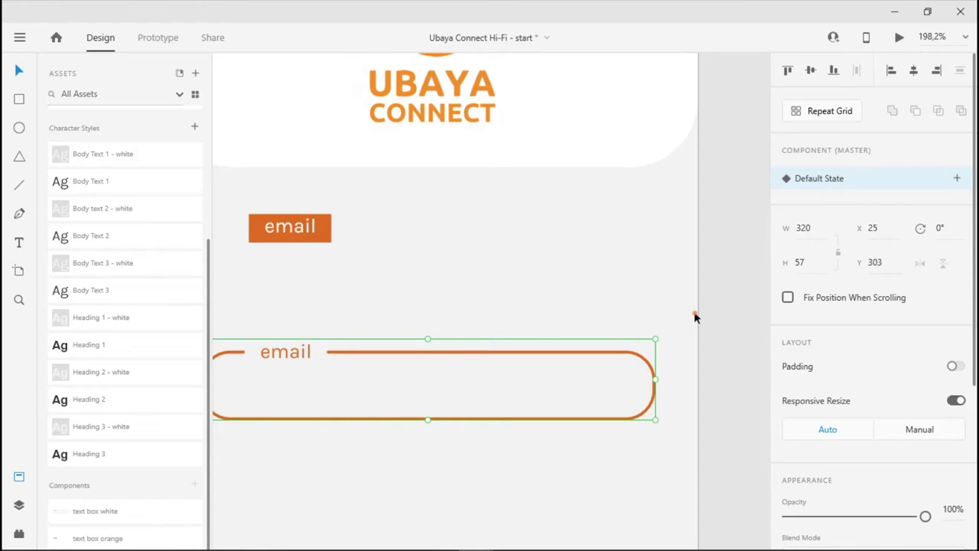
- Delete both email fields from the artboard, leaving the area below the logo empty
click(694, 317)
click(395, 352)
key(Delete)
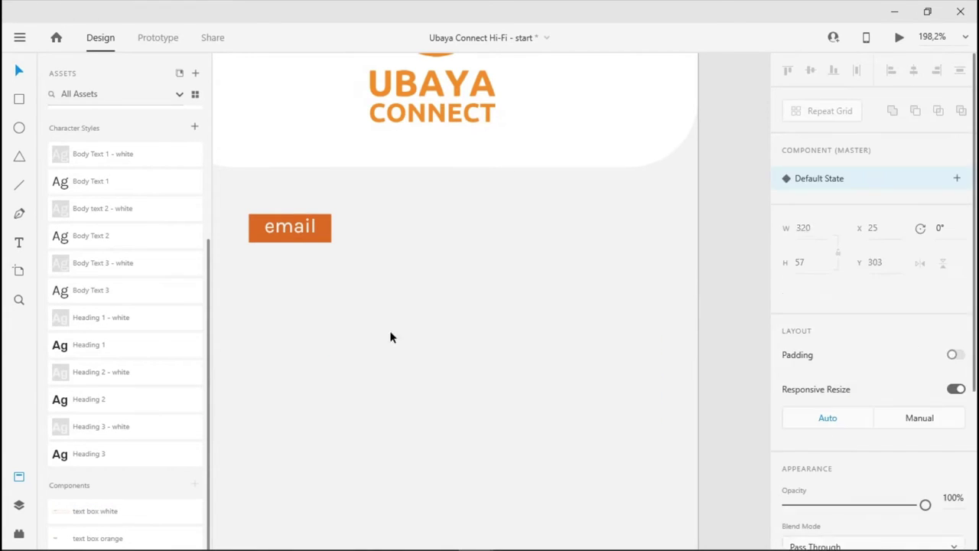
click(329, 232)
key(Delete)
- Fill the Onboarding 3 – 1 artboard's background with #D96725
scroll(329, 323, down, 3)
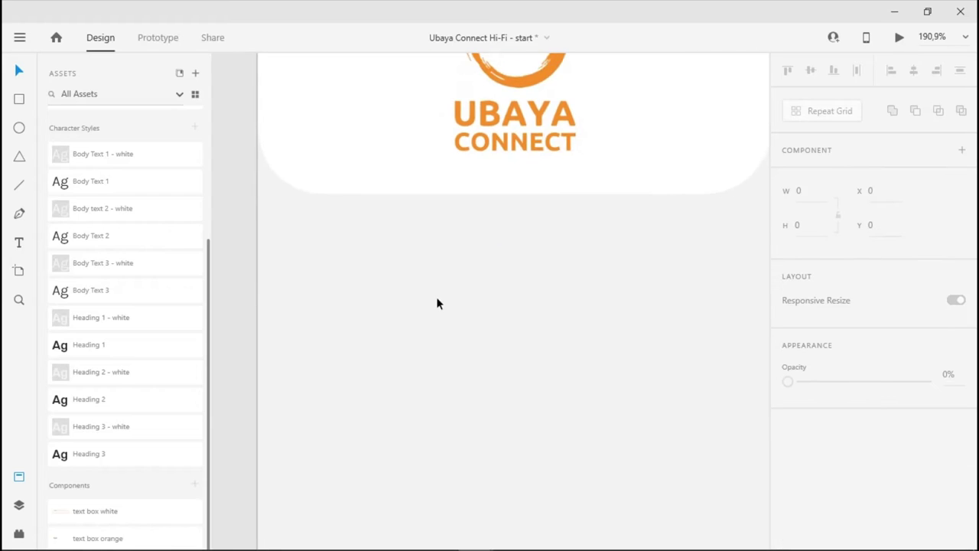
click(371, 70)
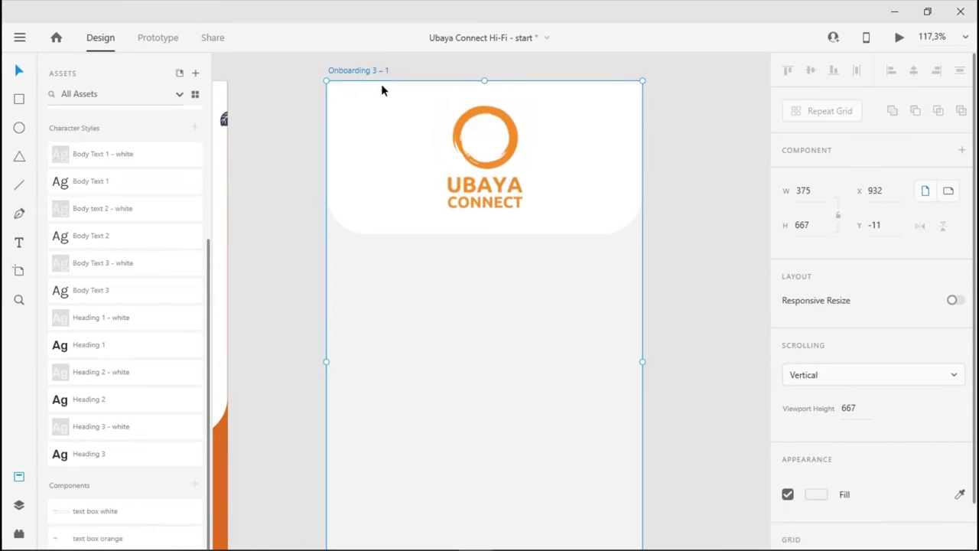
scroll(136, 280, up, 3)
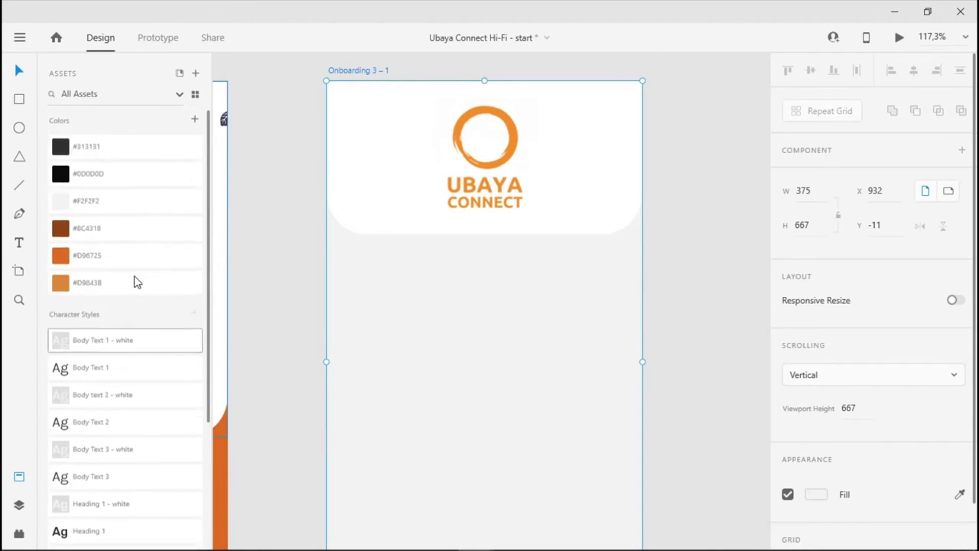
click(79, 259)
- Place one instance each of the text box white and text box orange components on the artboard
scroll(59, 426, down, 5)
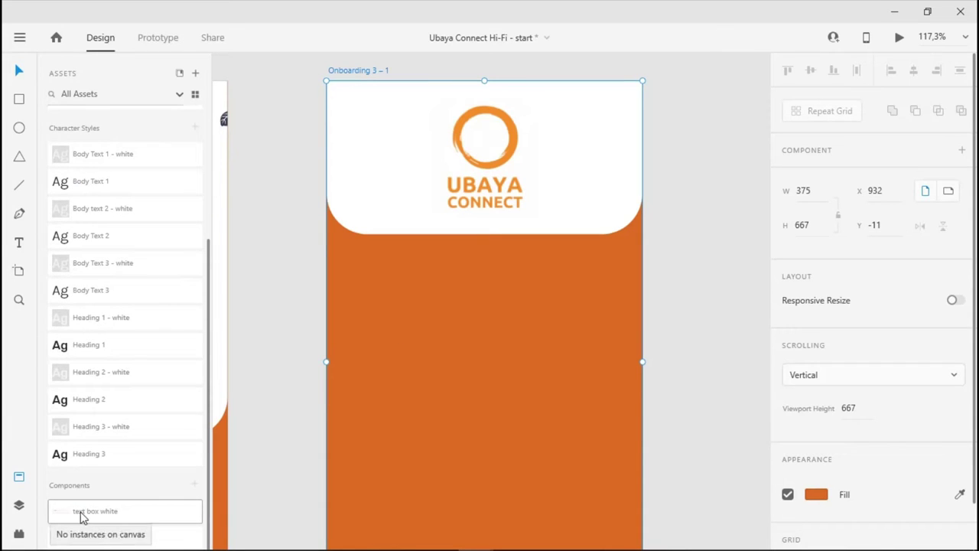
drag(87, 517, 442, 324)
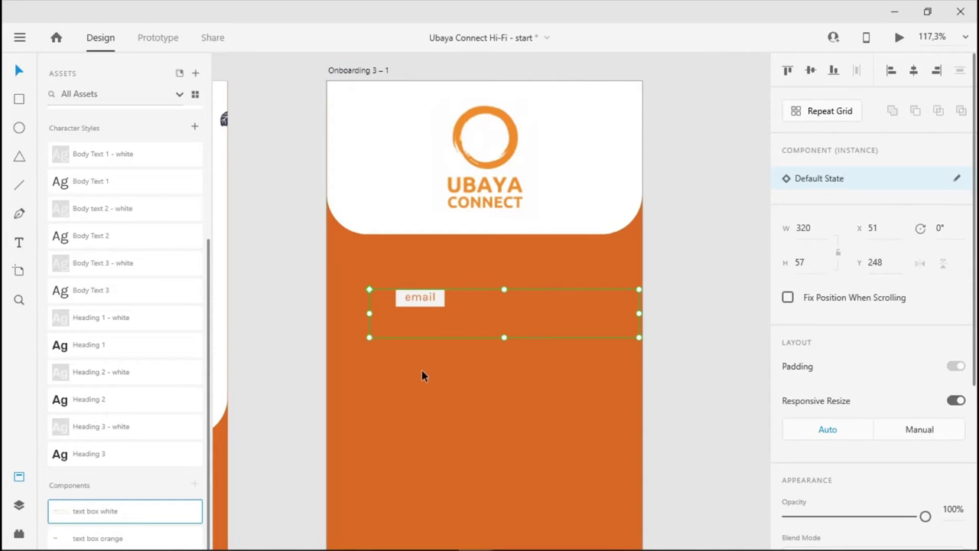
drag(81, 538, 448, 399)
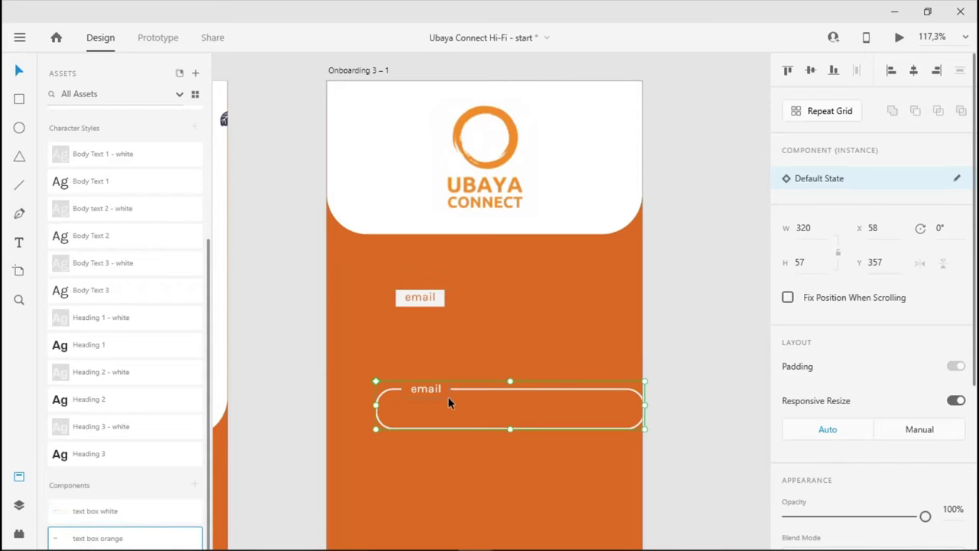
- Delete the text box white instance and move the text box orange instance to X 28, Y 229
click(418, 306)
key(Delete)
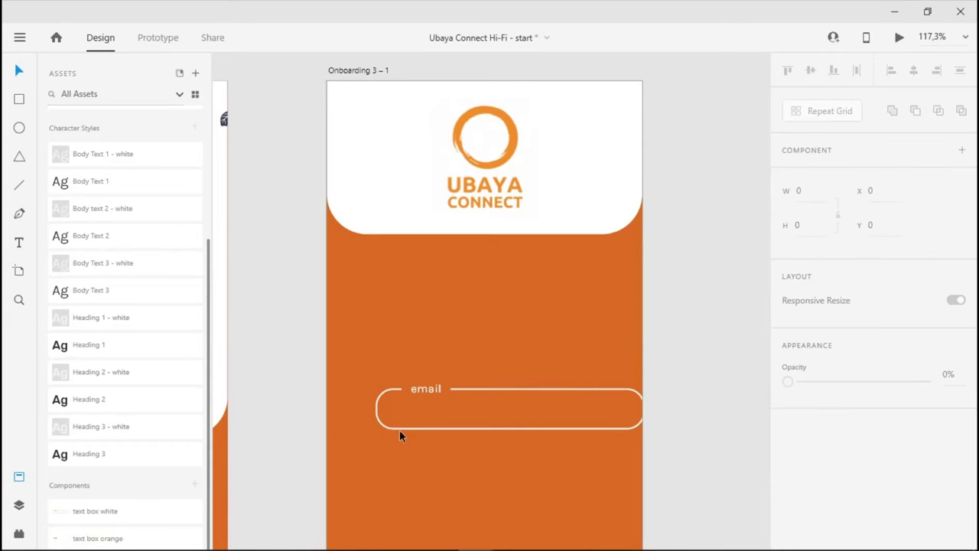
drag(417, 392, 394, 284)
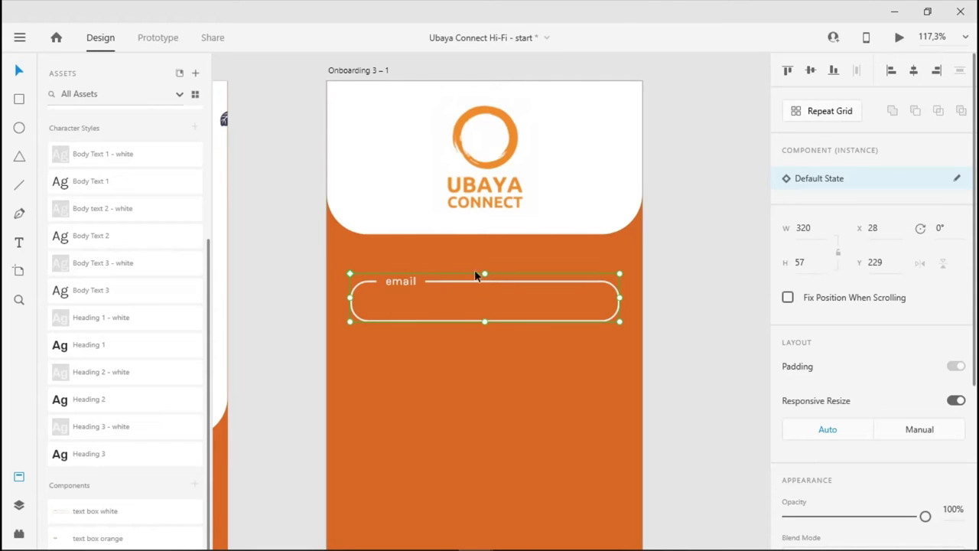
- Duplicate the email field directly below at X 28, Y 305 and ungroup the copy
drag(415, 280, 412, 347)
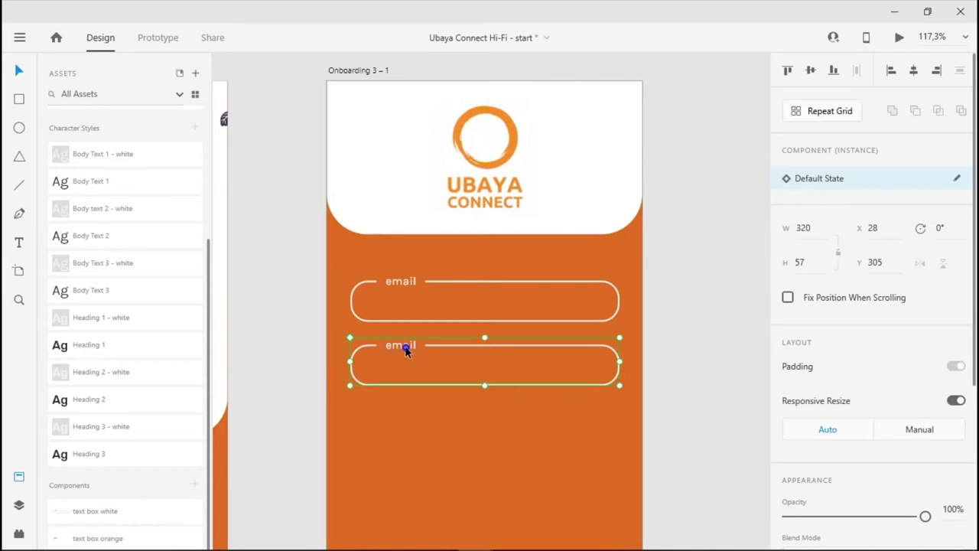
right_click(406, 346)
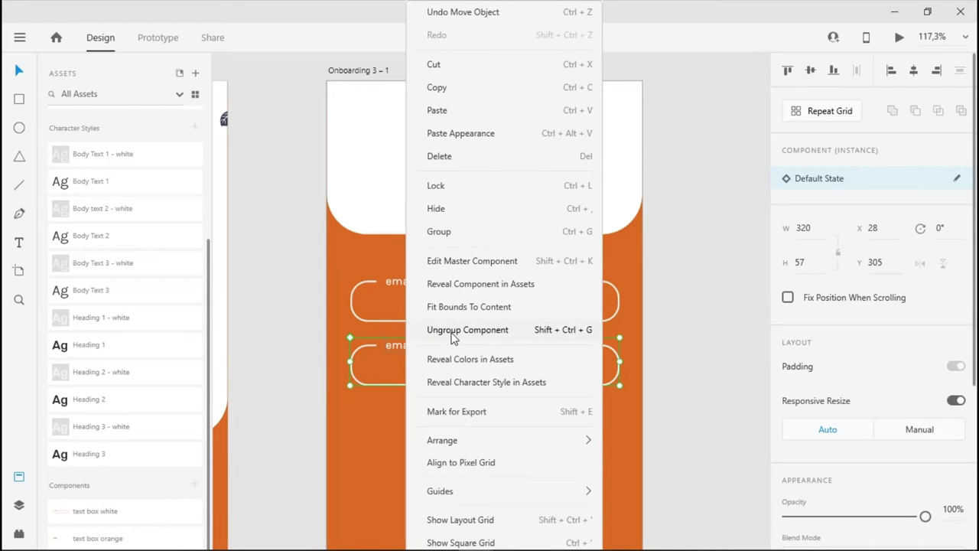
click(453, 329)
- Change the lower field's label text to "password"
click(411, 374)
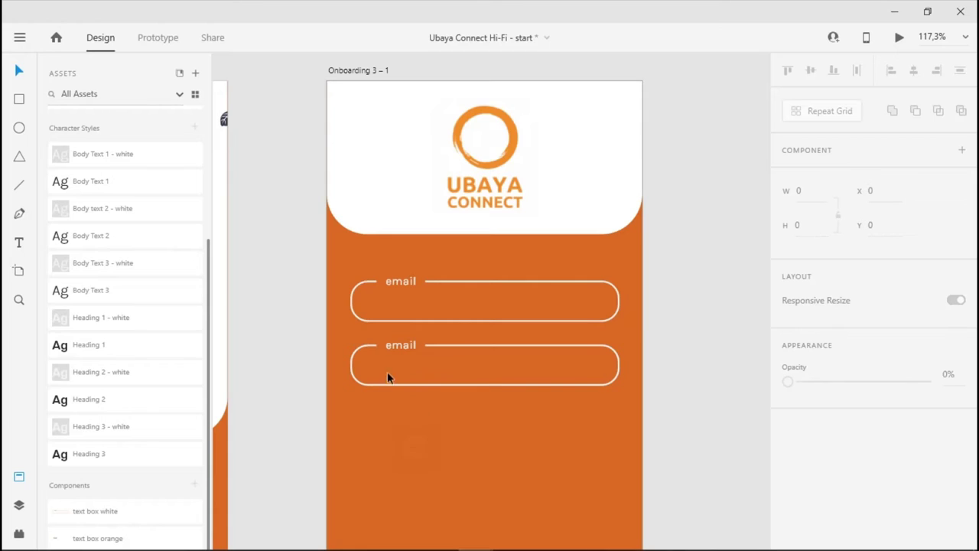
double_click(397, 346)
text(password)
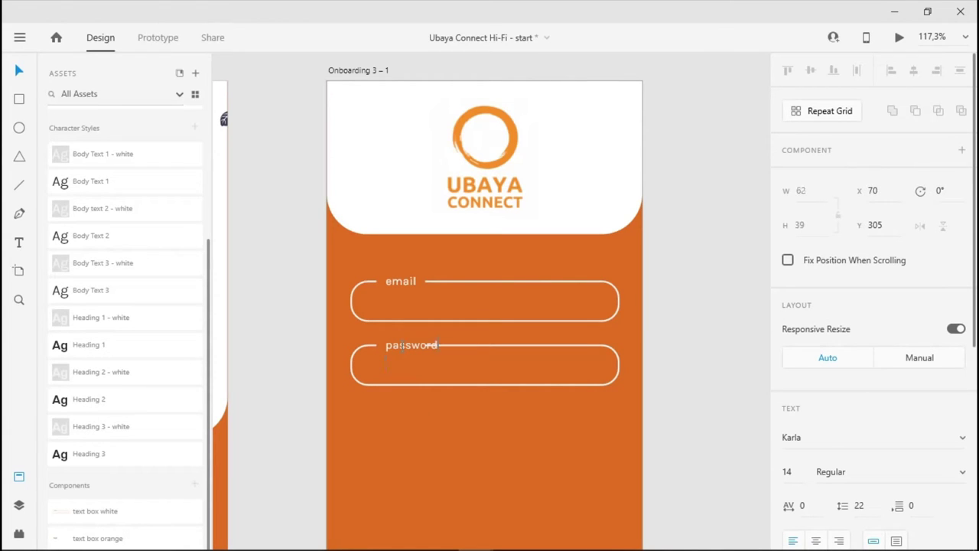
- Widen the masking rectangle behind the password label so it covers the outline along the whole word
scroll(438, 382, up, 5)
click(338, 317)
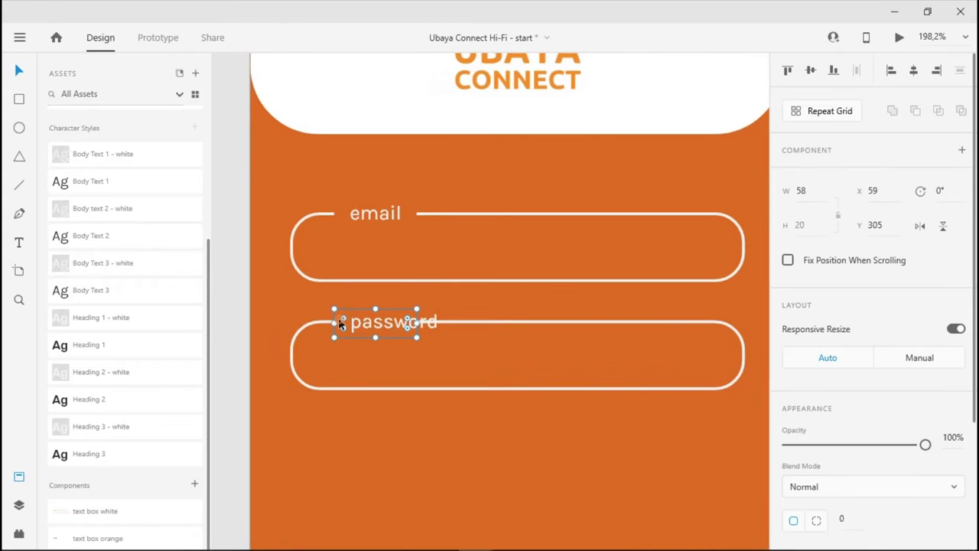
drag(415, 321, 456, 322)
click(497, 438)
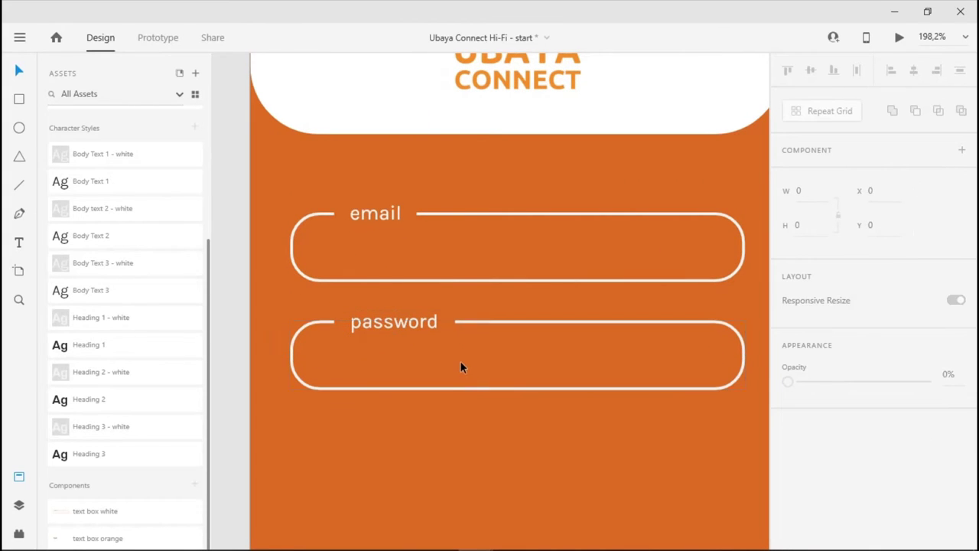
- Rename the Onboarding 3 – 1 artboard as "Sign In"
scroll(459, 367, down, 6)
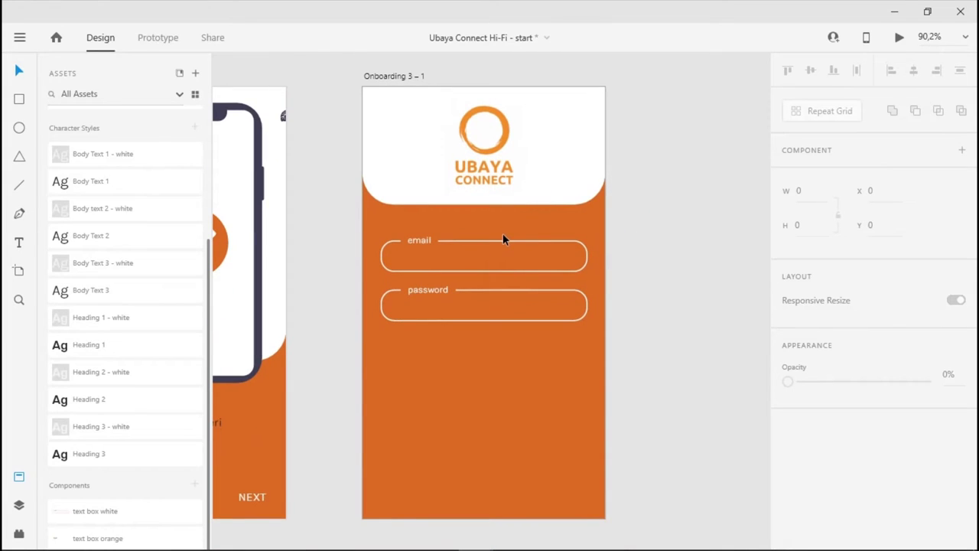
click(382, 77)
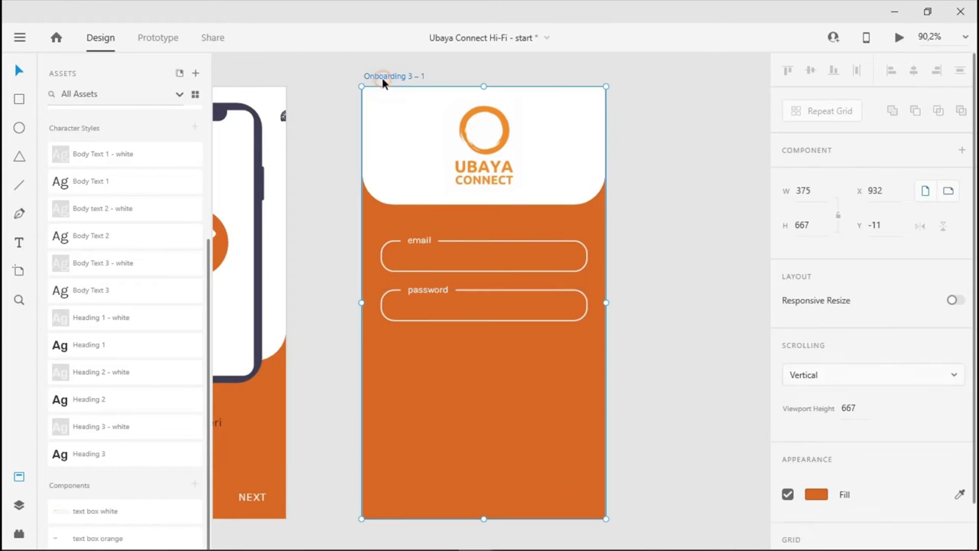
double_click(389, 76)
text(Sign In)
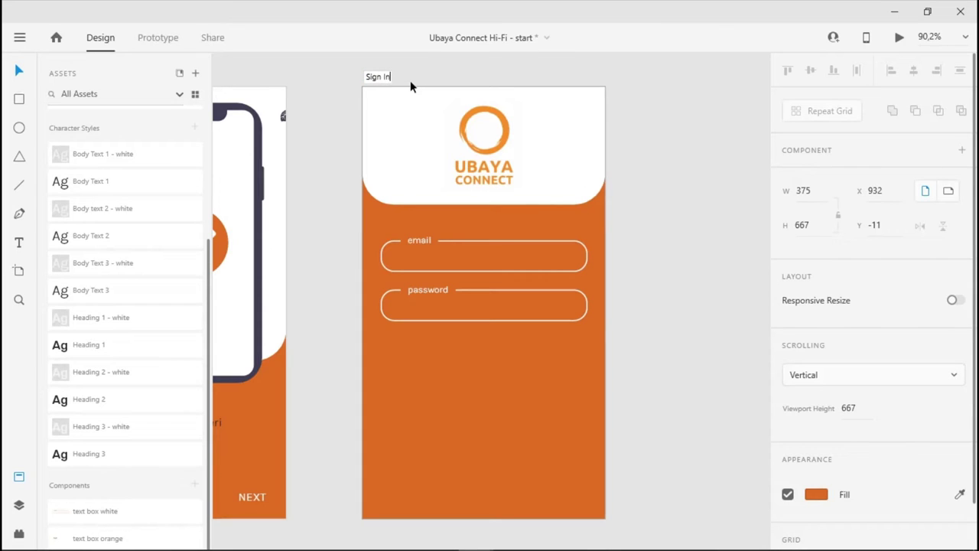
key(Return)
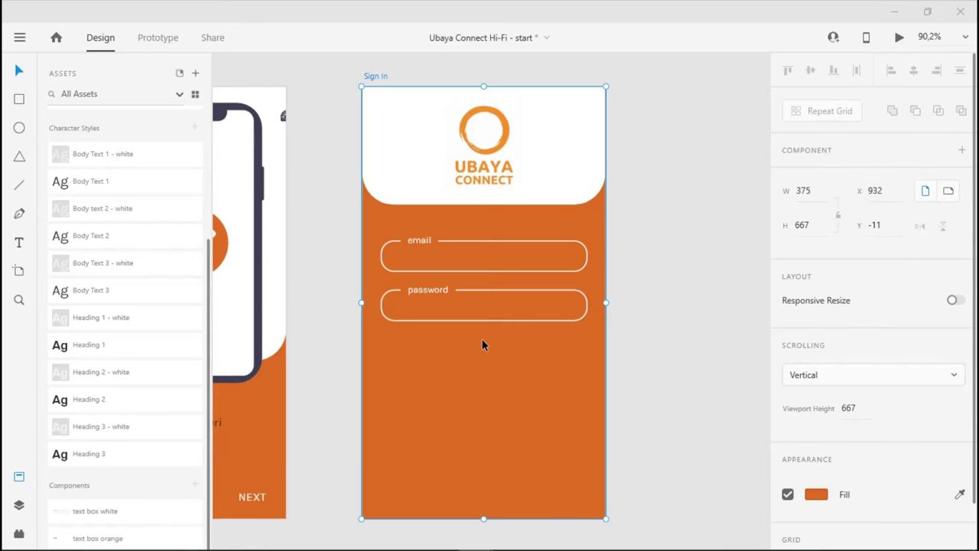
- Switch to the stickersheet-components document and copy the raised NORMAL button from the light button samples
key(alt+Tab)
key(Tab)
scroll(411, 243, down, 6)
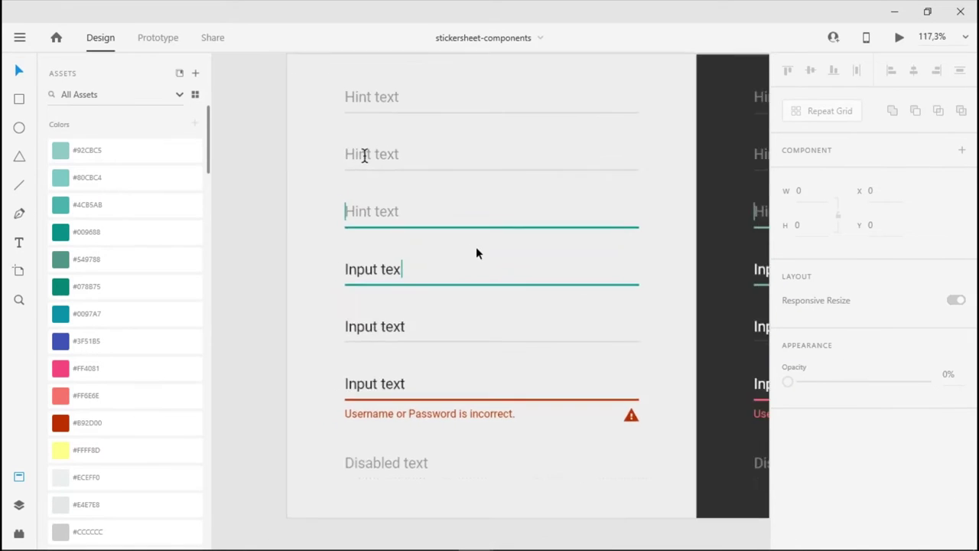
scroll(410, 370, left, 10)
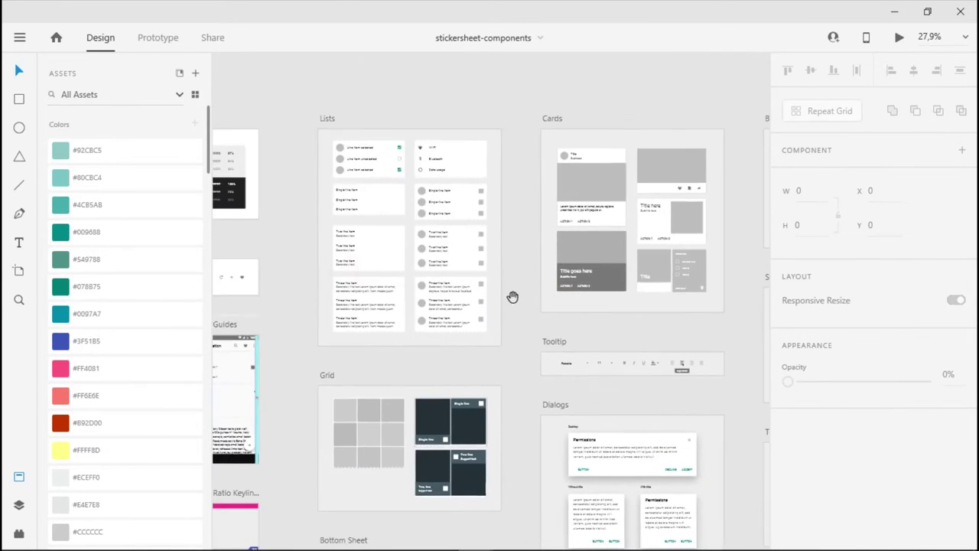
scroll(465, 262, right, 10)
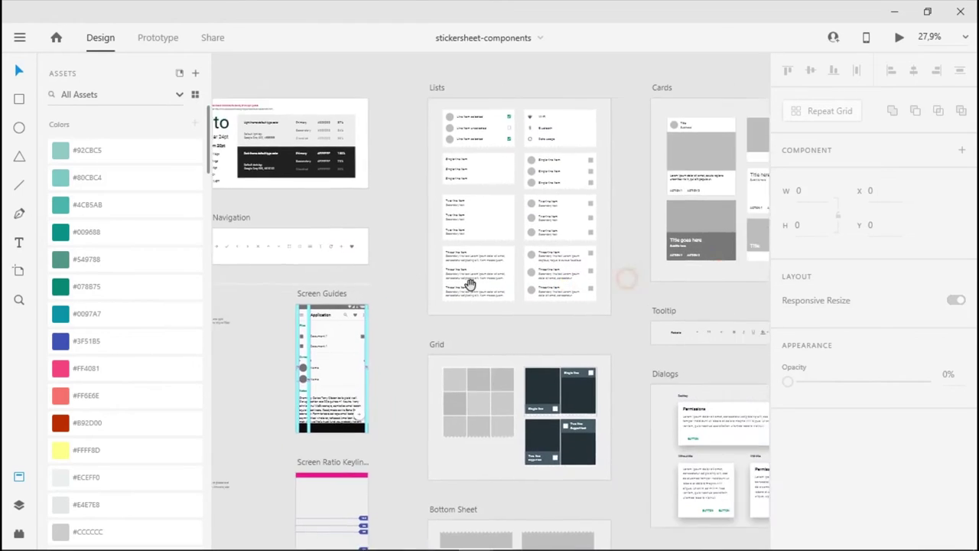
scroll(551, 301, up, 1)
scroll(533, 249, up, 5)
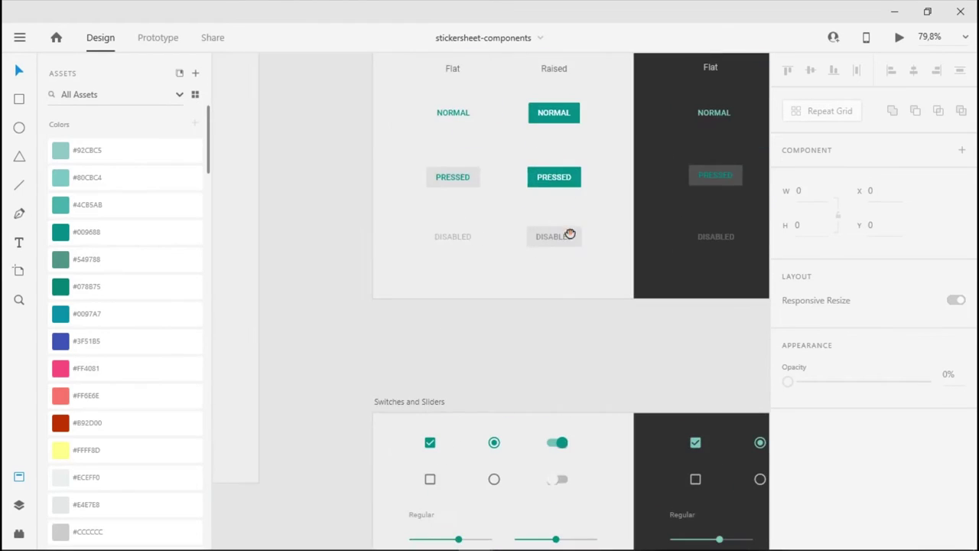
drag(568, 231, 408, 310)
scroll(409, 310, up, 3)
drag(291, 286, 453, 369)
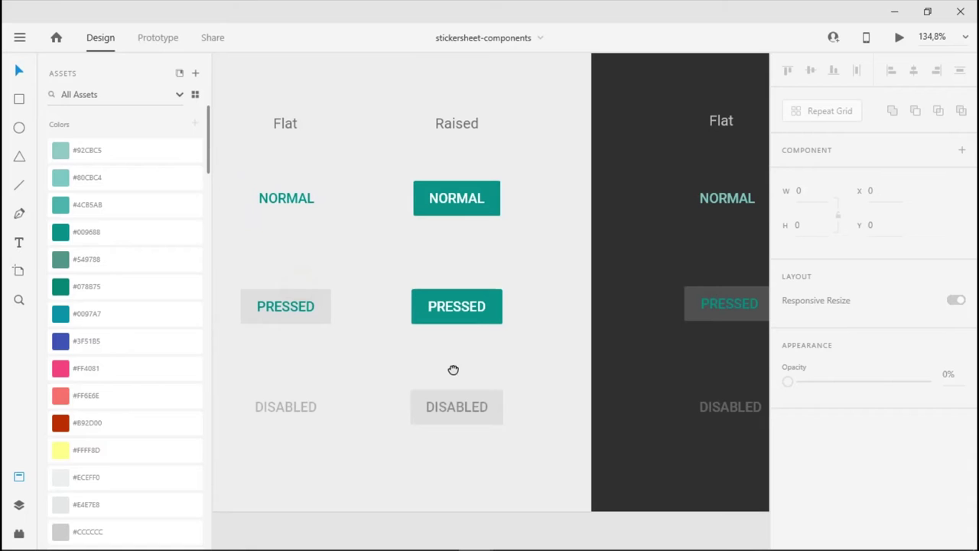
click(463, 218)
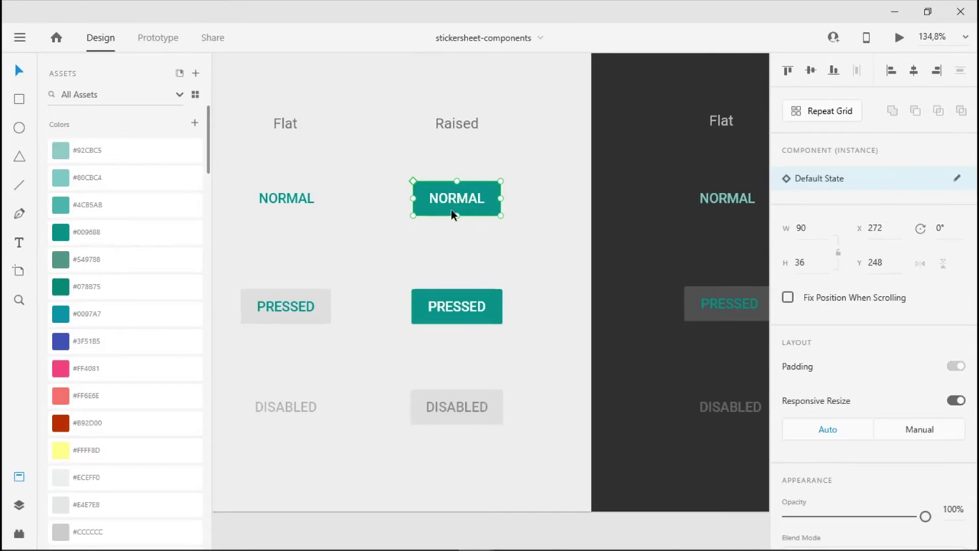
- Switch back to the Ubaya Connect Hi-Fi document and paste the NORMAL button below the password field at X 143, Y 411
key(alt+Tab)
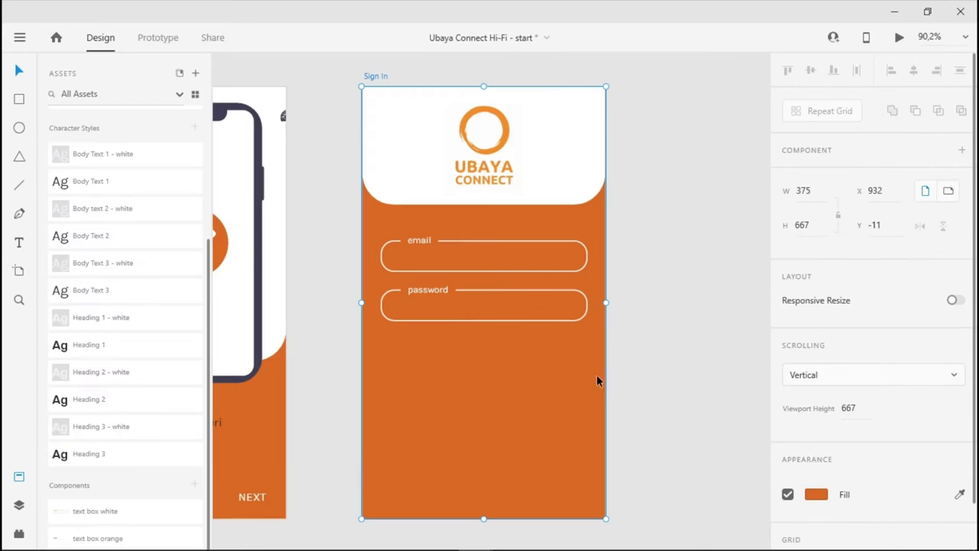
key(ctrl+v)
drag(552, 254, 513, 302)
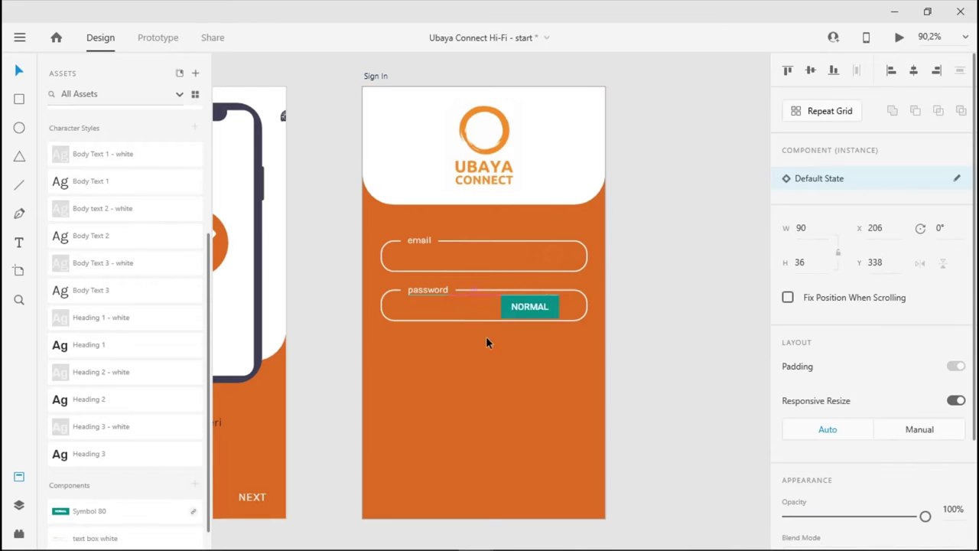
drag(486, 343, 461, 365)
- Unlink the pasted NORMAL button from its source component
right_click(468, 360)
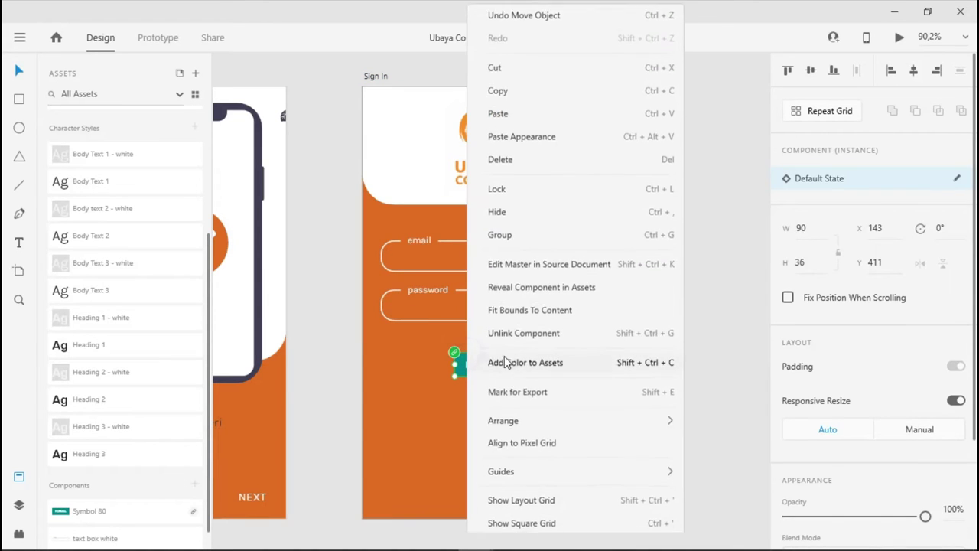
click(525, 328)
click(682, 382)
- Move the NORMAL button to X 28, Y 384, aligned with the password field's left edge
scroll(549, 393, up, 3)
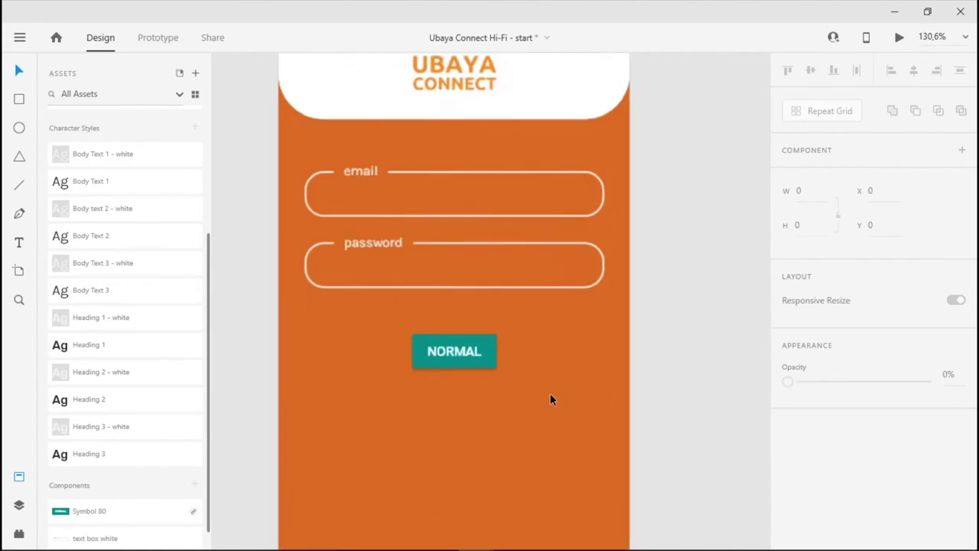
scroll(377, 367, up, 2)
click(442, 325)
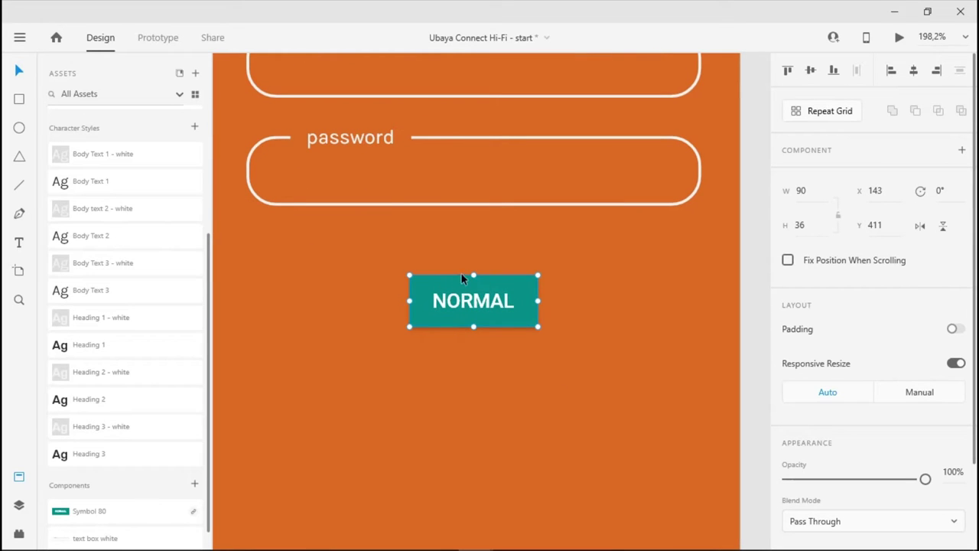
drag(431, 297, 266, 256)
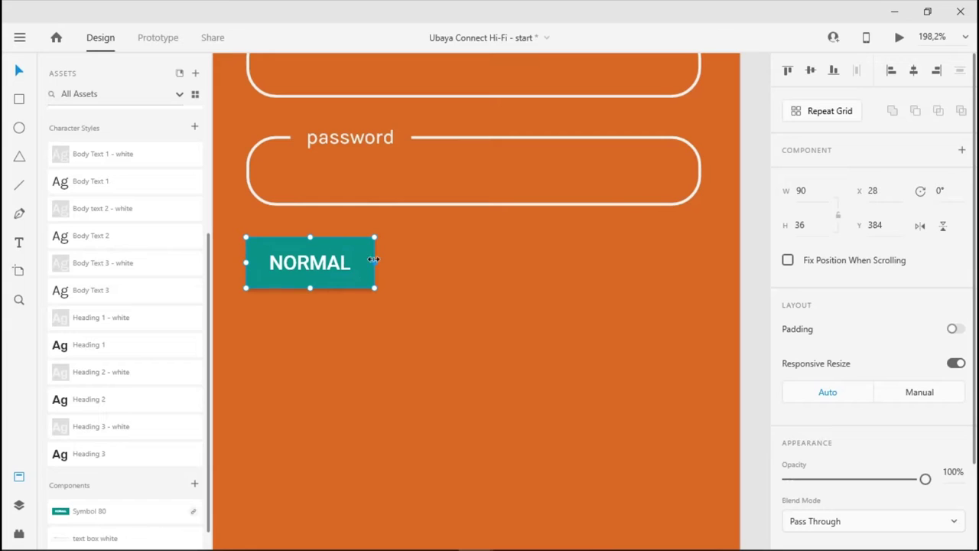
- Resize the NORMAL button to 320 wide and 44 high, and move it down to Y 395
drag(373, 259, 701, 264)
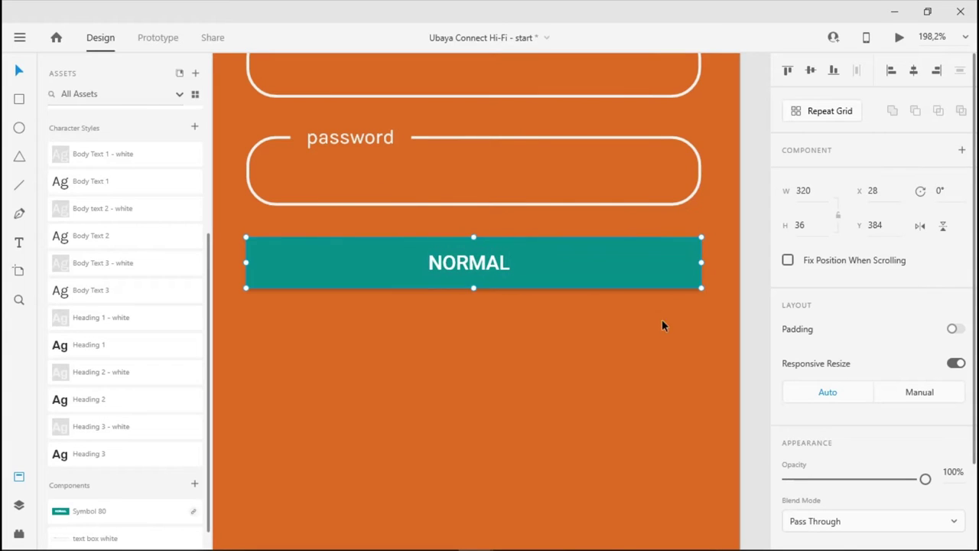
drag(475, 289, 474, 300)
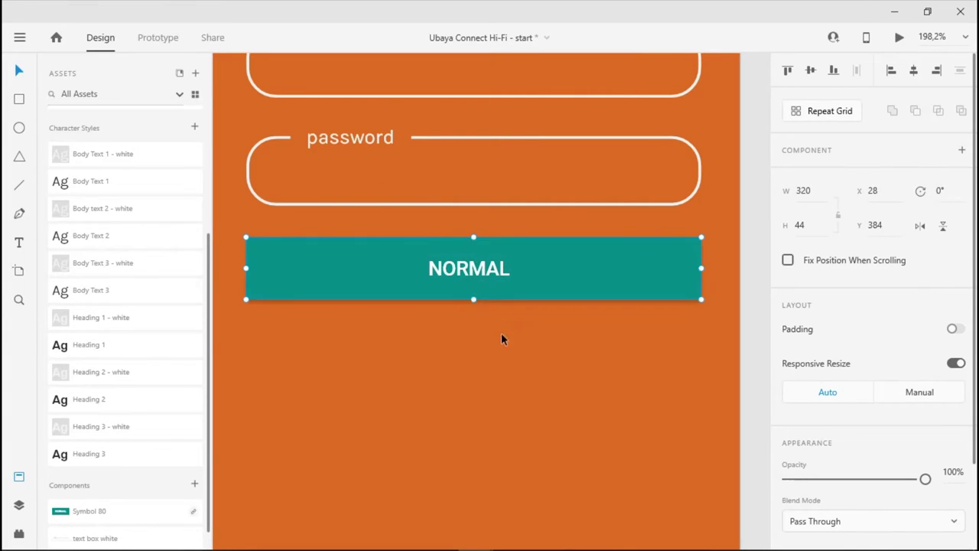
scroll(529, 354, down, 5)
drag(559, 326, 559, 333)
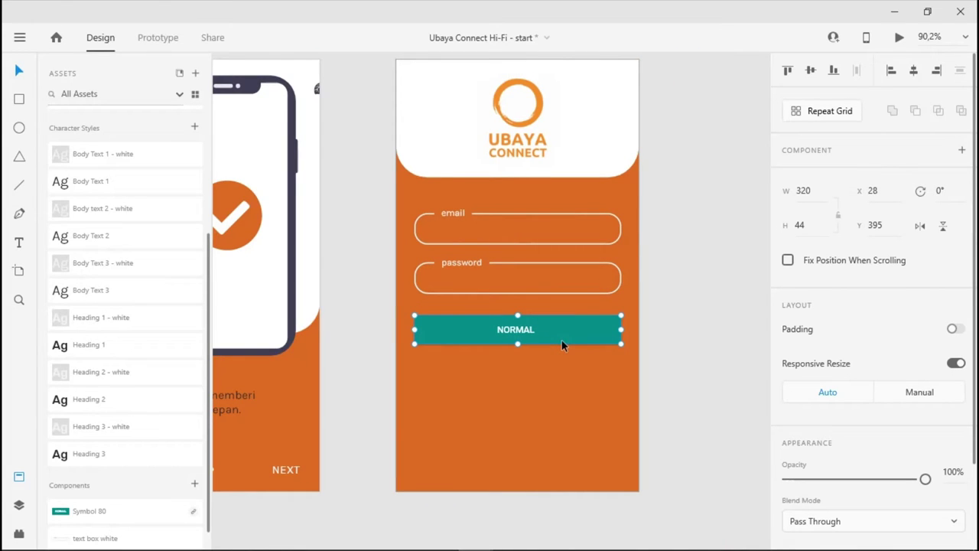
- Ungroup the NORMAL button and select its background rectangle on its own
right_click(563, 334)
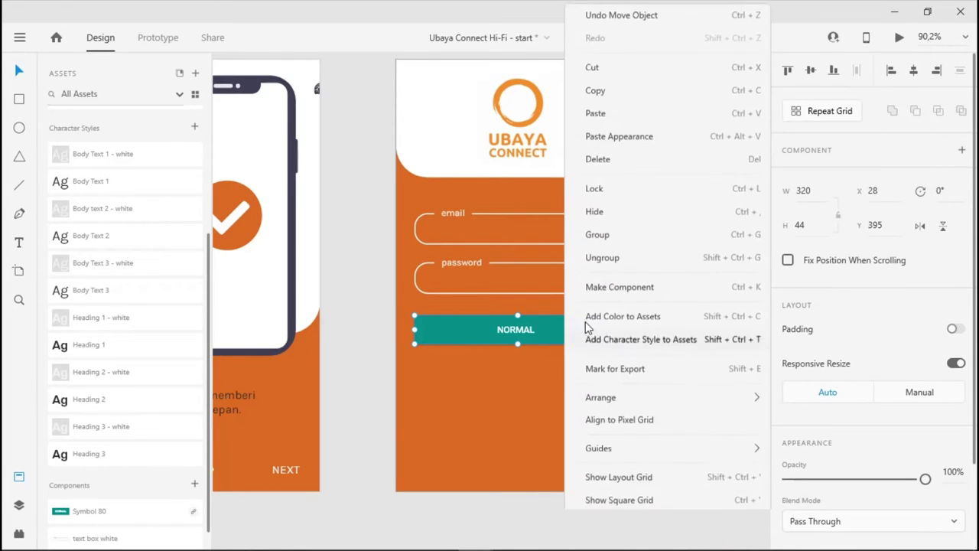
click(619, 310)
click(655, 355)
click(576, 333)
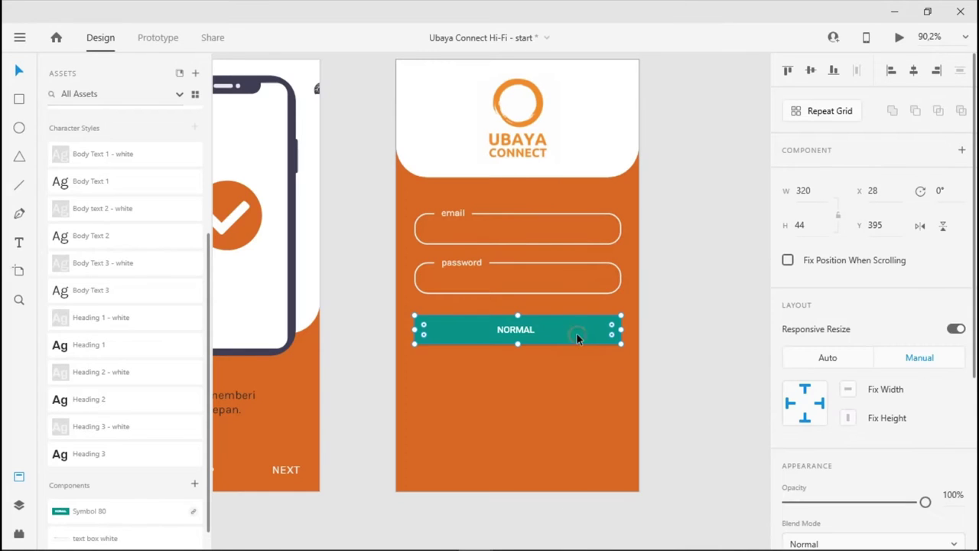
- Round all corners of the button's background rectangle to a radius of about 13
scroll(657, 375, up, 1)
scroll(657, 376, up, 5)
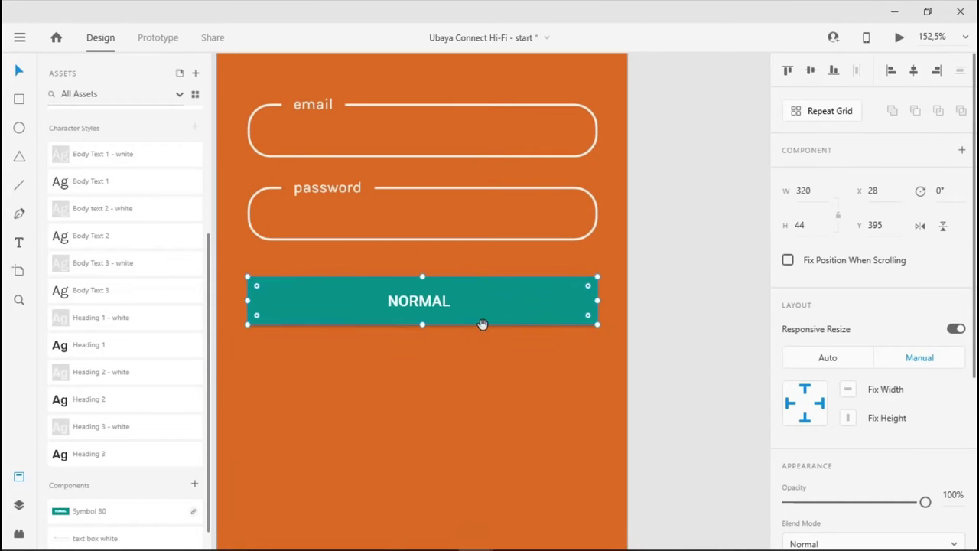
drag(589, 317, 583, 313)
click(644, 306)
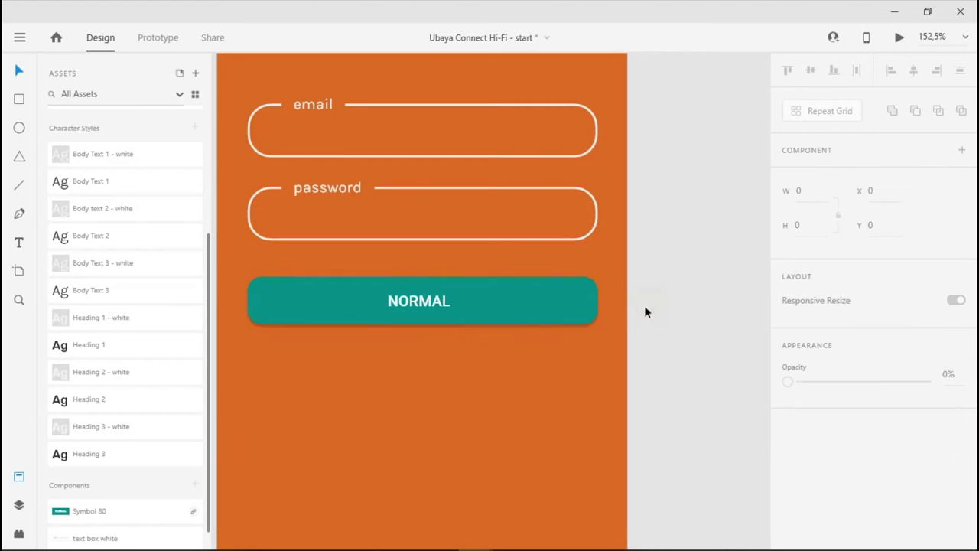
- Try the saved colors #313131, #0D0D0D and #8C431B as the fill of the button's background
click(465, 310)
scroll(796, 428, down, 4)
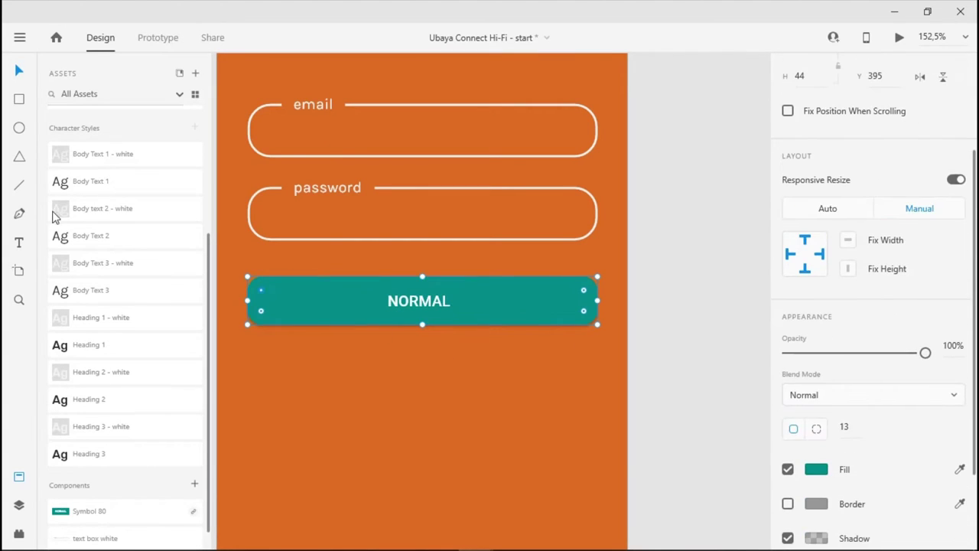
scroll(93, 243, up, 4)
click(86, 151)
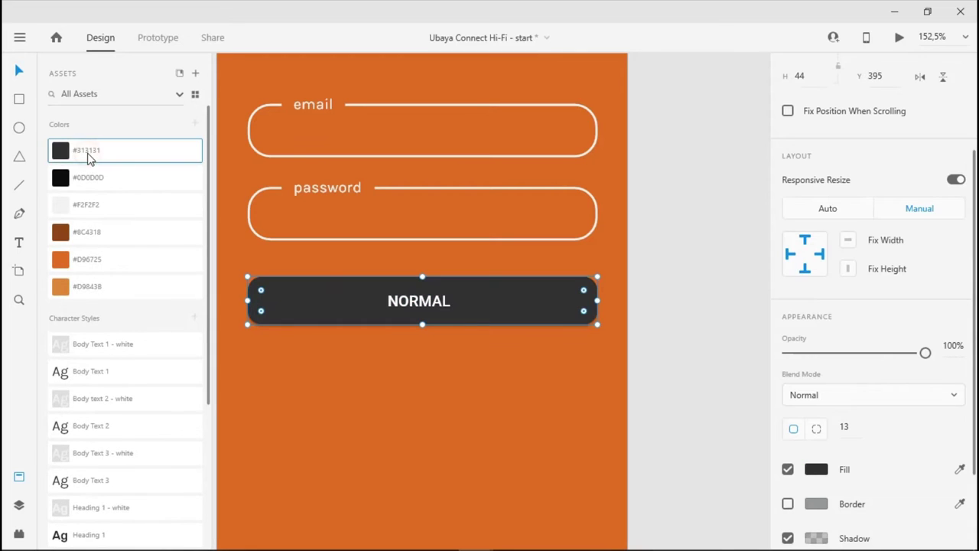
click(71, 177)
click(86, 150)
click(117, 233)
click(677, 384)
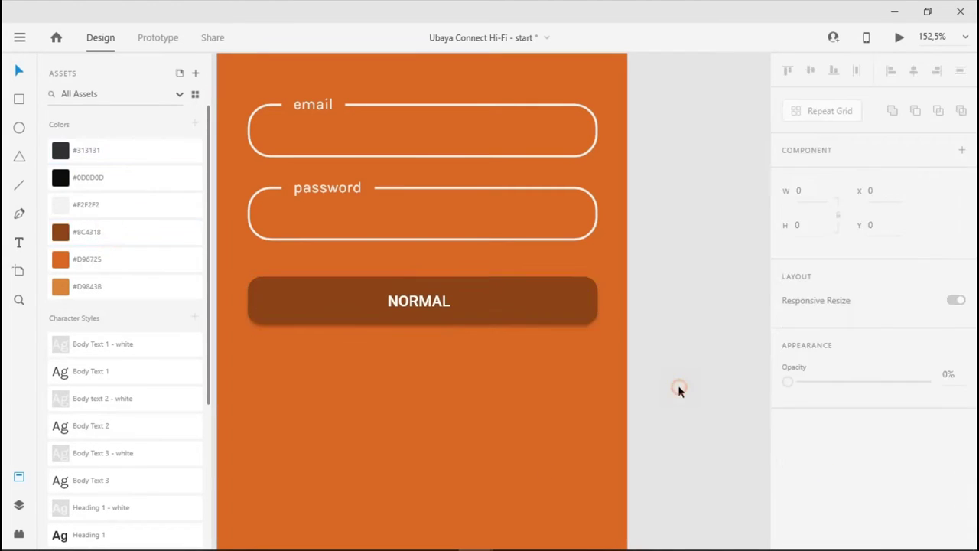
- Fill the button's background with the saved dark grey color #313131
click(561, 310)
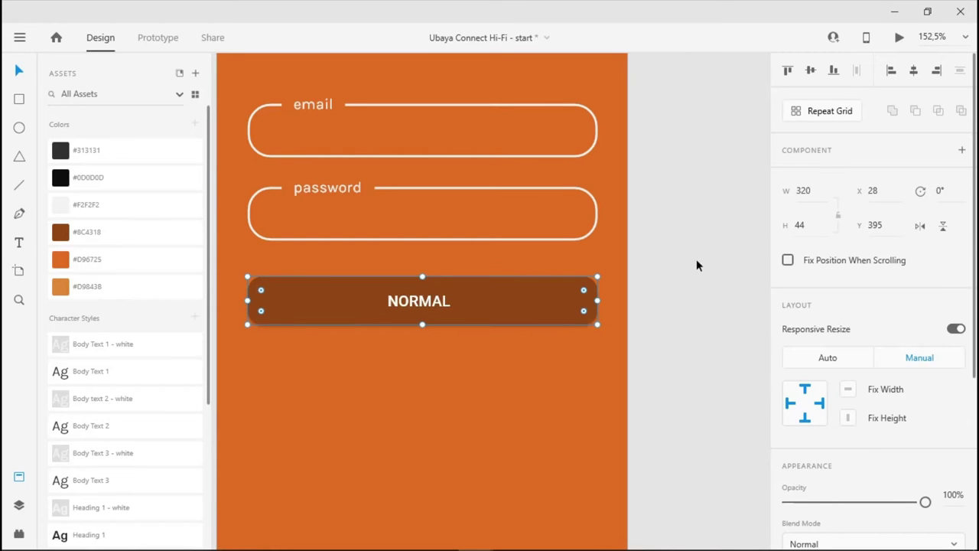
click(111, 146)
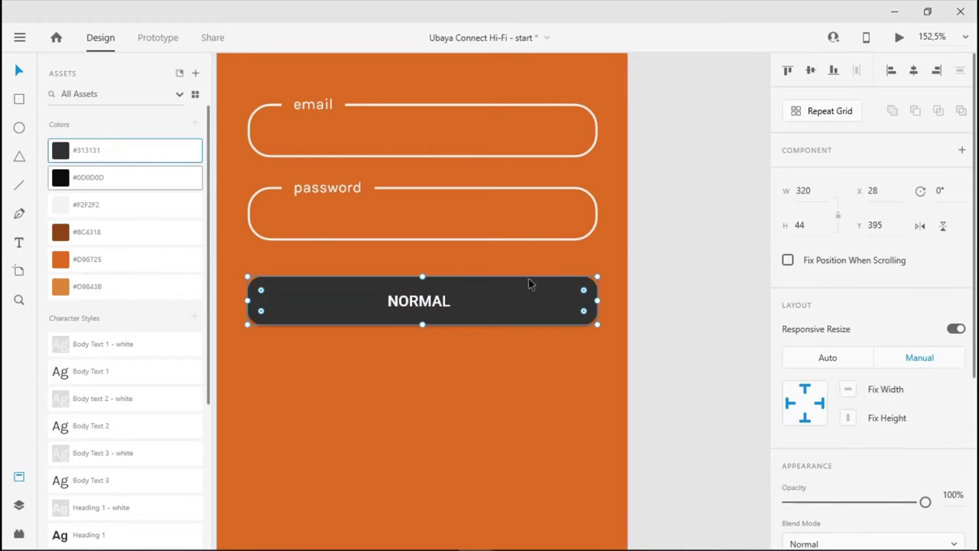
click(704, 308)
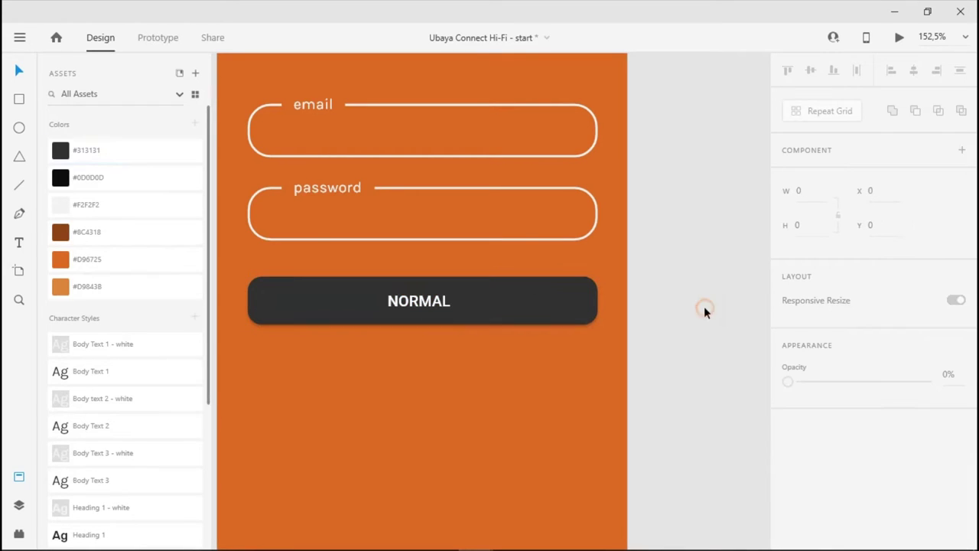
- Change the button background's fill to a linear gradient running from #313131 to #0D0D0D
click(512, 322)
scroll(892, 482, down, 3)
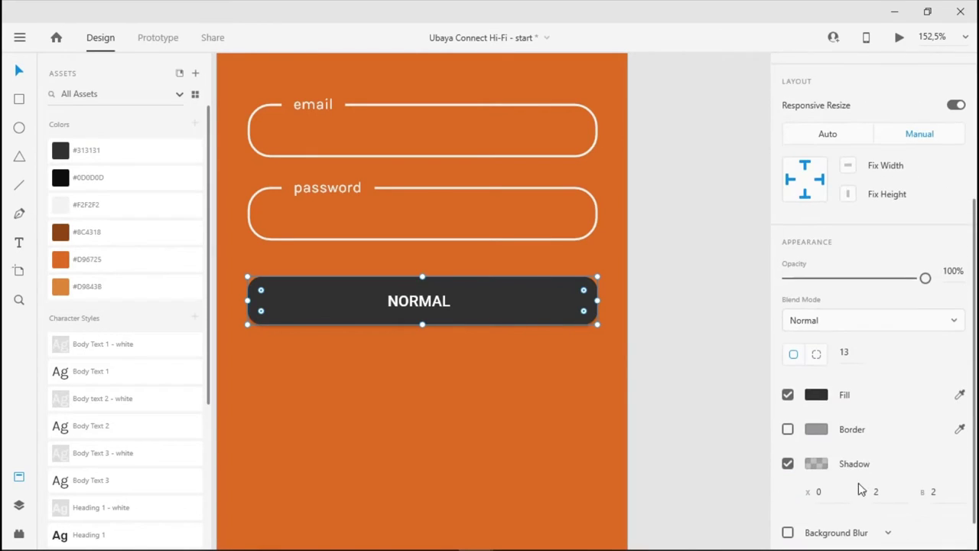
click(817, 395)
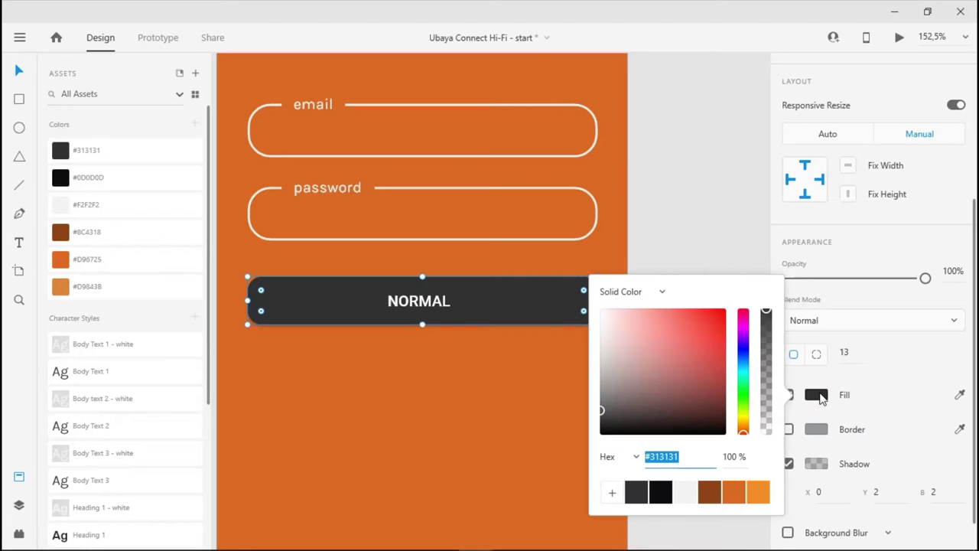
click(645, 294)
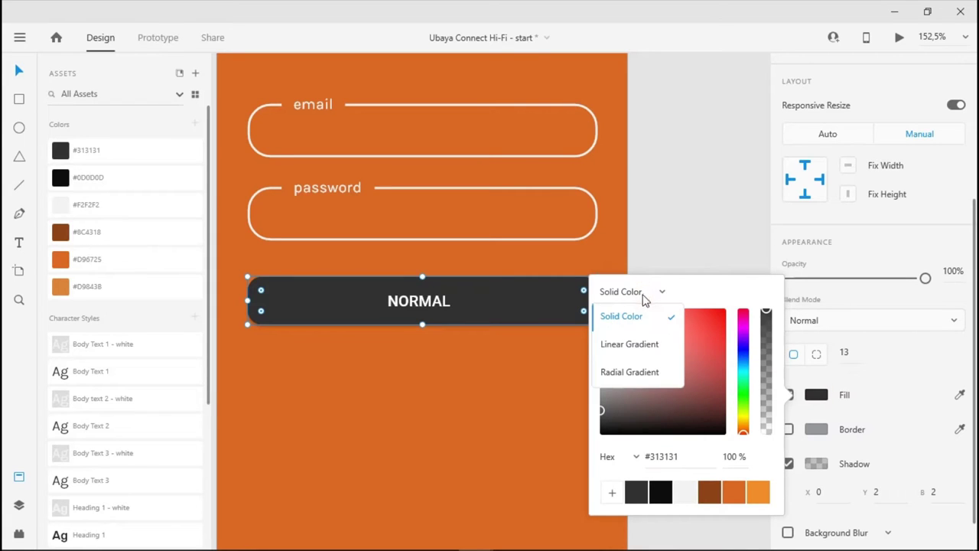
click(635, 342)
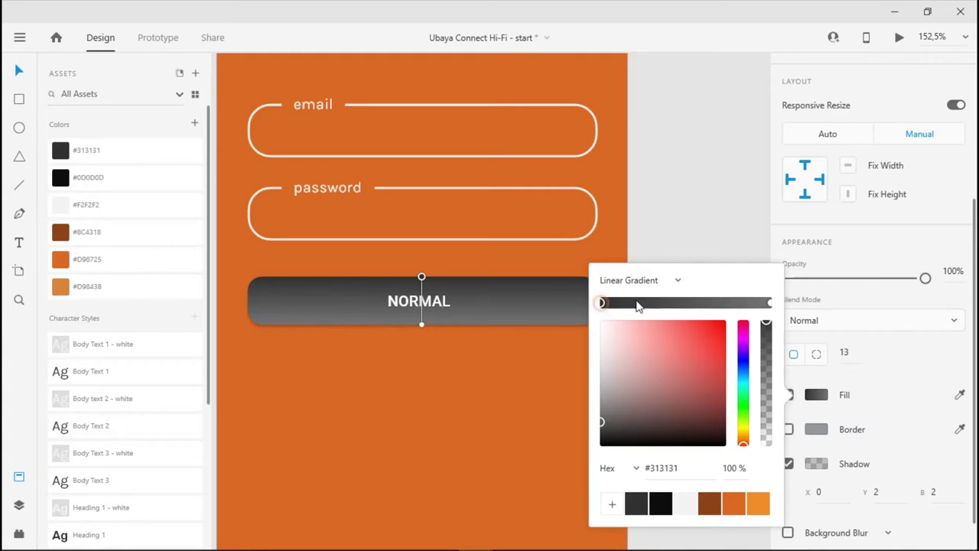
click(769, 304)
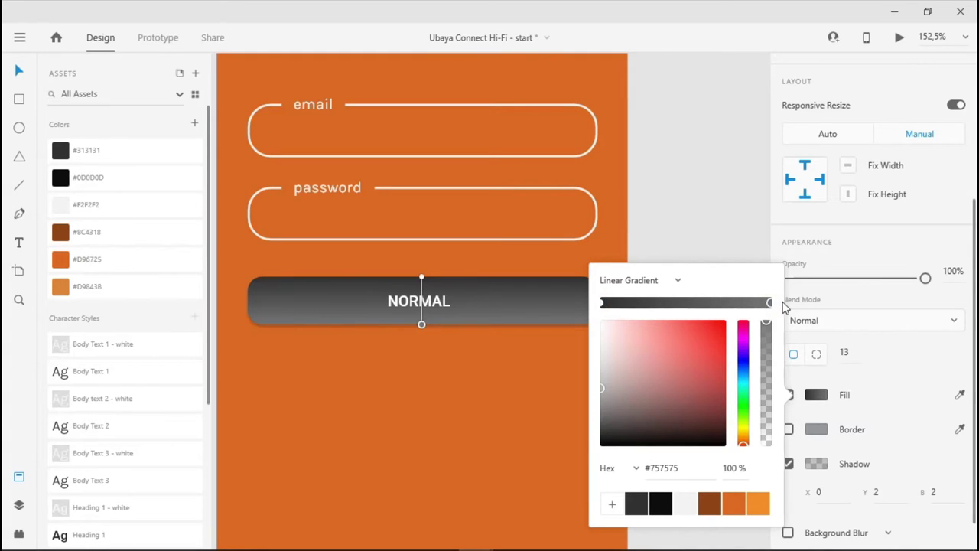
click(660, 503)
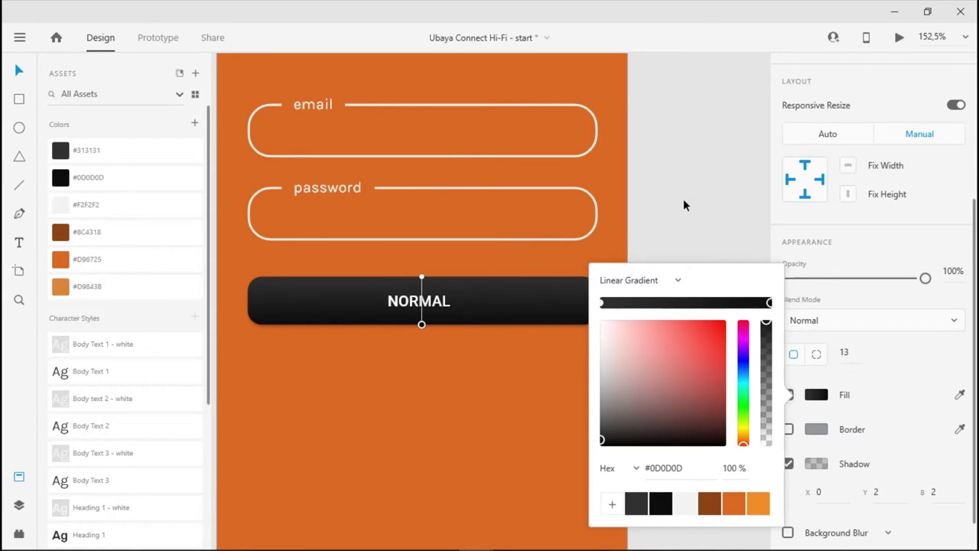
- Save the button's #313131 to #0D0D0D gradient among the document's color assets
mouse_move(659, 503)
mouse_down()
mouse_move(616, 502)
mouse_move(653, 520)
mouse_up()
click(193, 123)
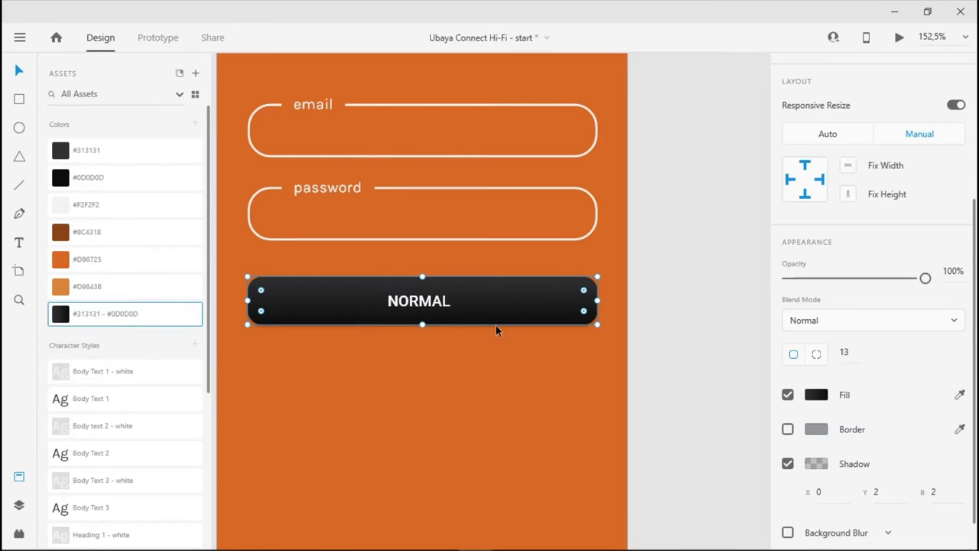
click(669, 298)
- Replace the button's NORMAL label with the text SIGN IN
scroll(676, 315, down, 3)
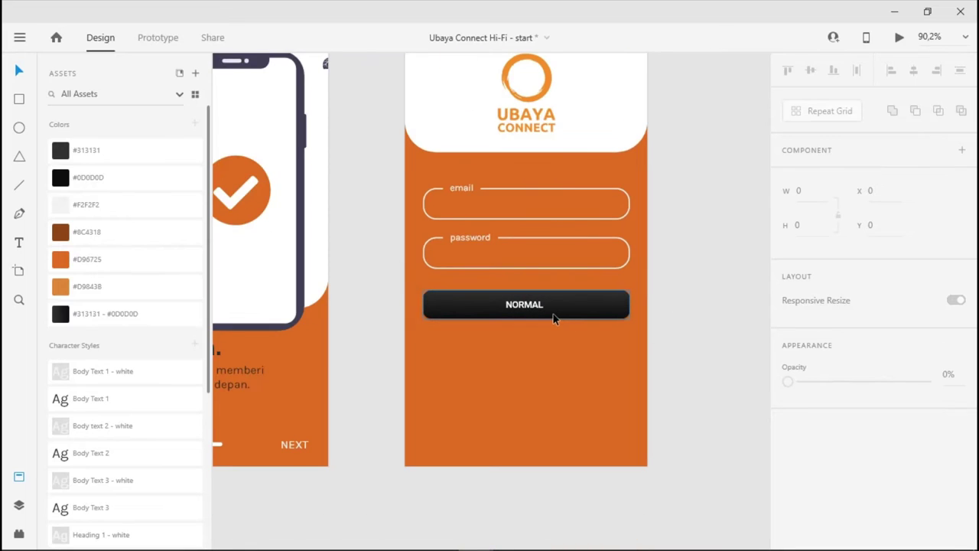
scroll(550, 317, up, 3)
double_click(506, 305)
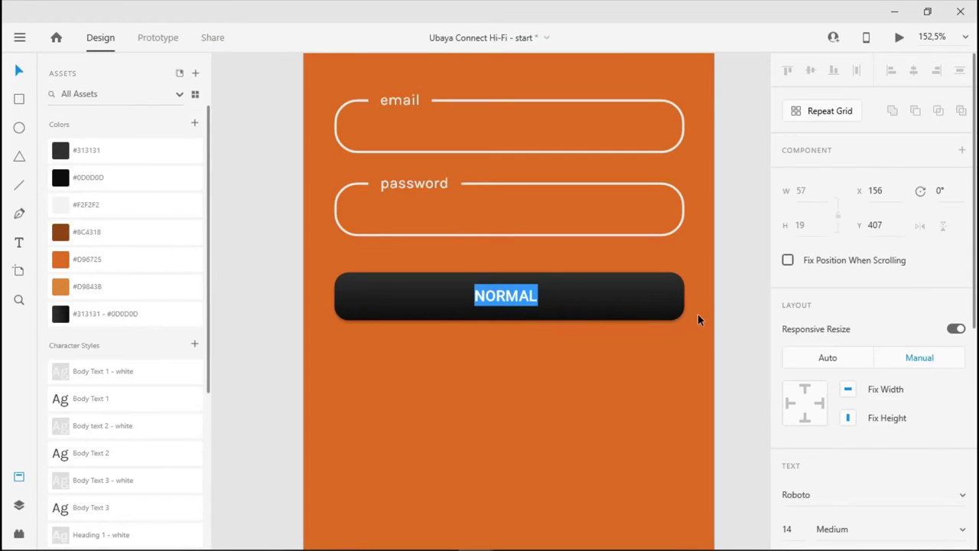
text(SIG)
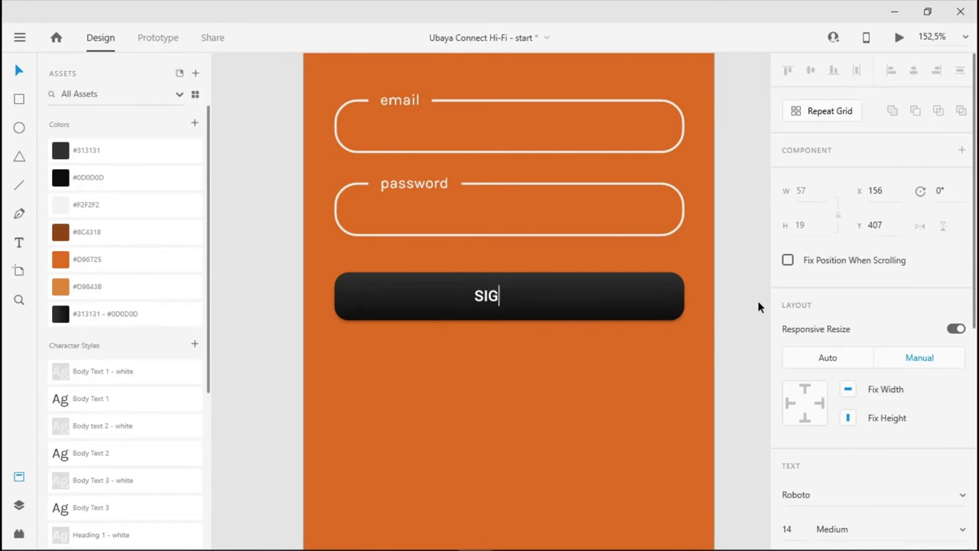
text(N IN)
key(Escape)
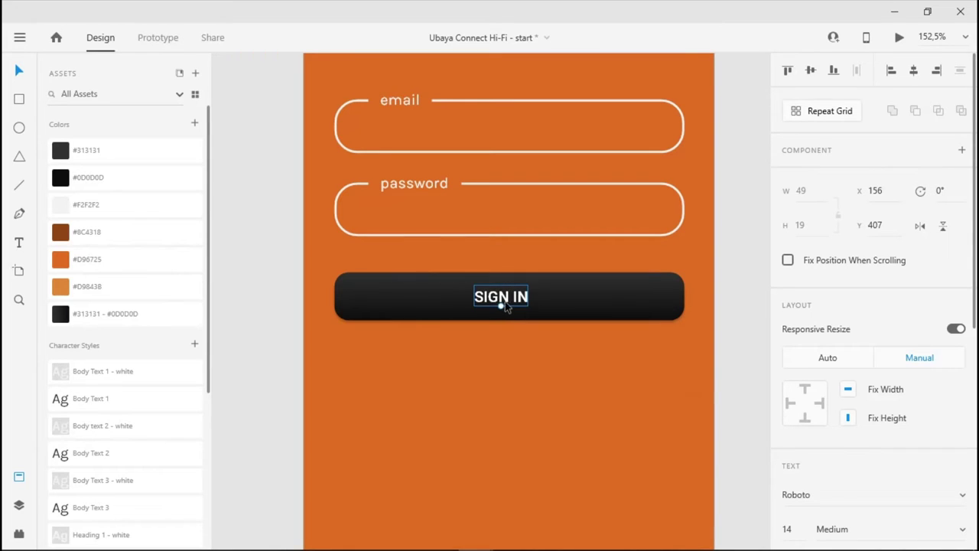
- Try the Heading 2, Heading 3, Heading 3 - white and Body Text 3 - white character styles on the SIGN IN label
scroll(127, 375, down, 4)
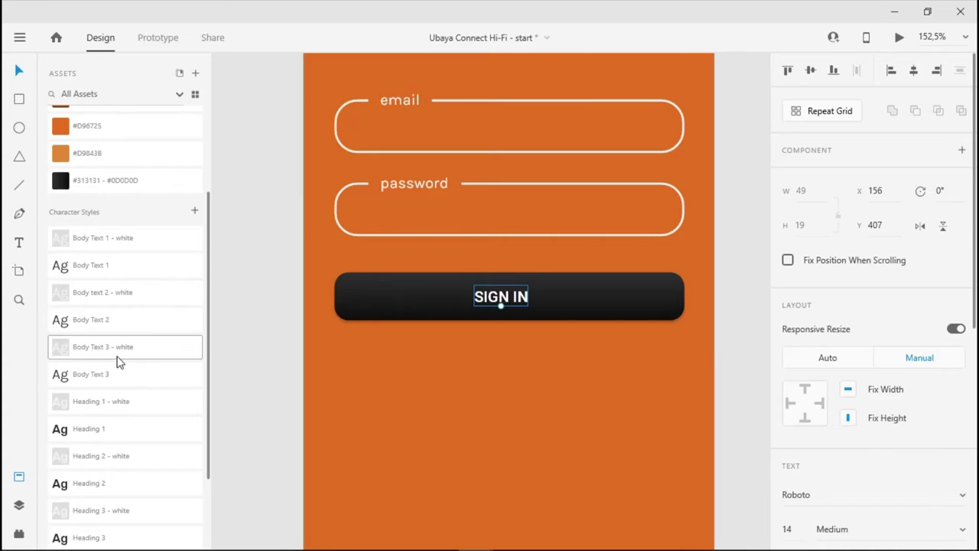
scroll(119, 363, down, 2)
click(111, 425)
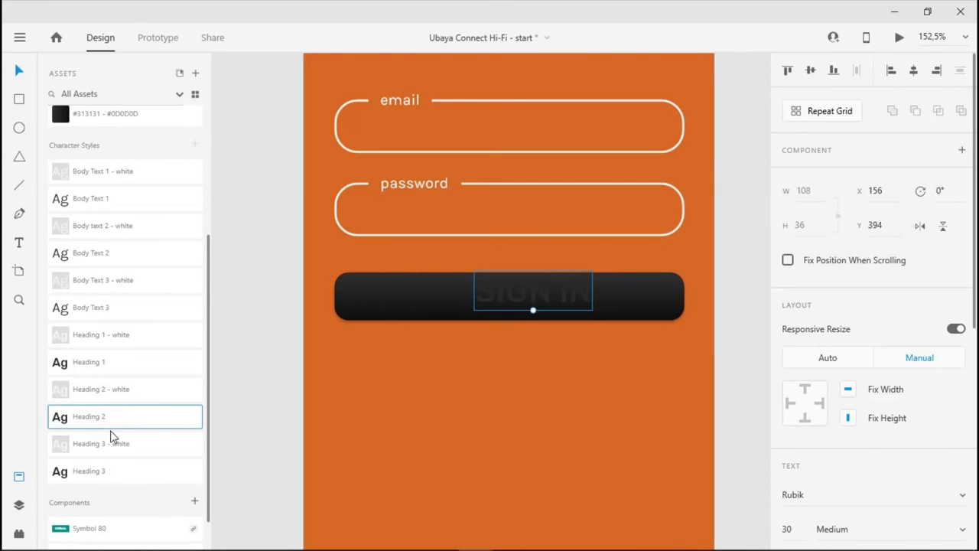
click(110, 475)
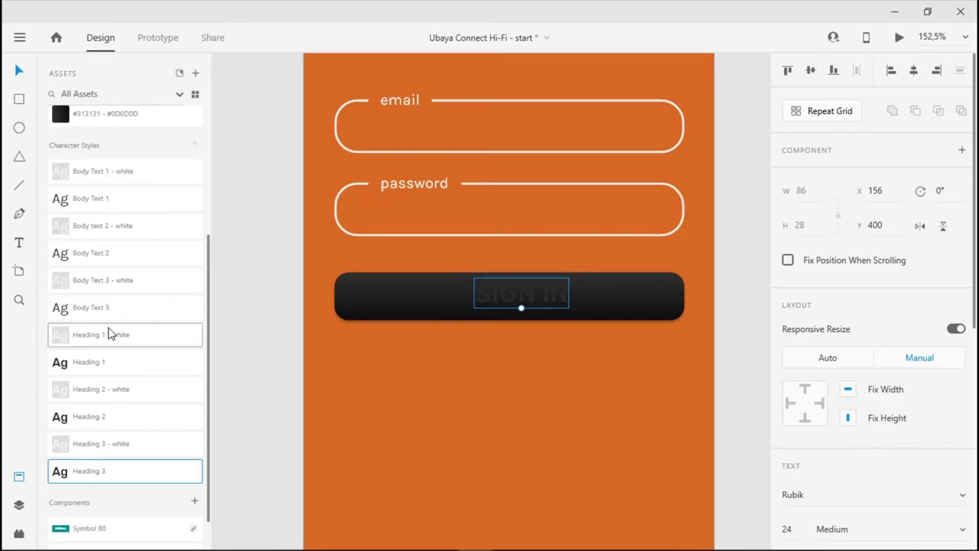
click(113, 450)
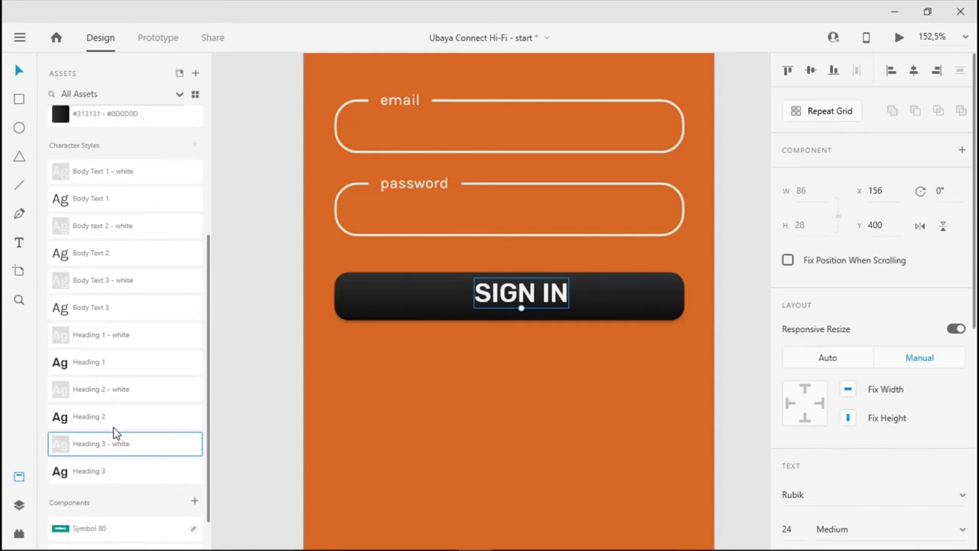
click(109, 289)
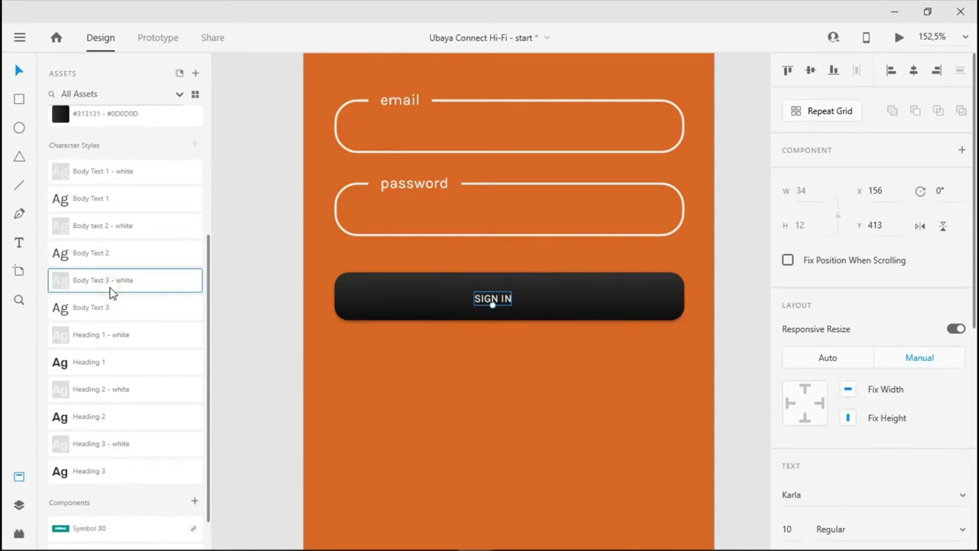
- Apply the Body Text 1 - white character style to the SIGN IN label and center it on the button
click(113, 181)
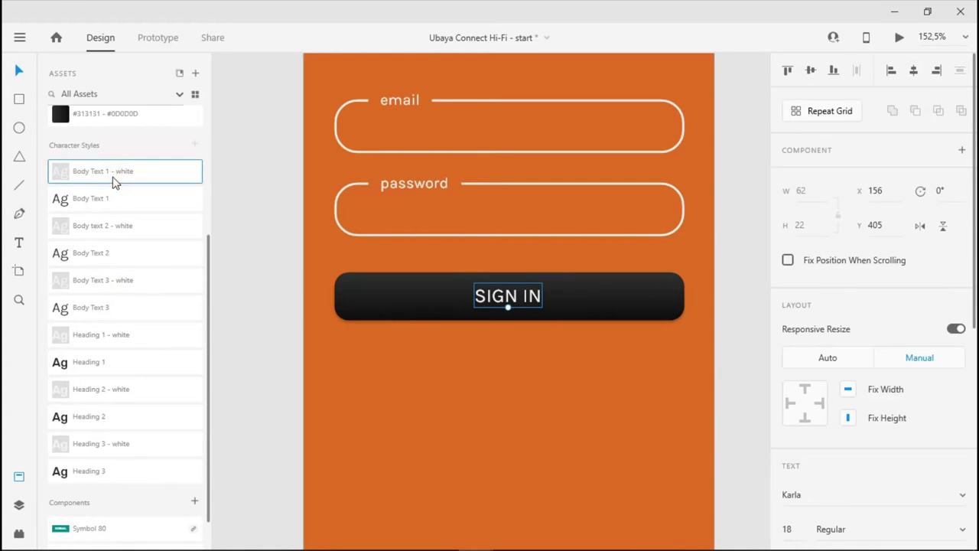
drag(507, 306, 510, 303)
click(594, 372)
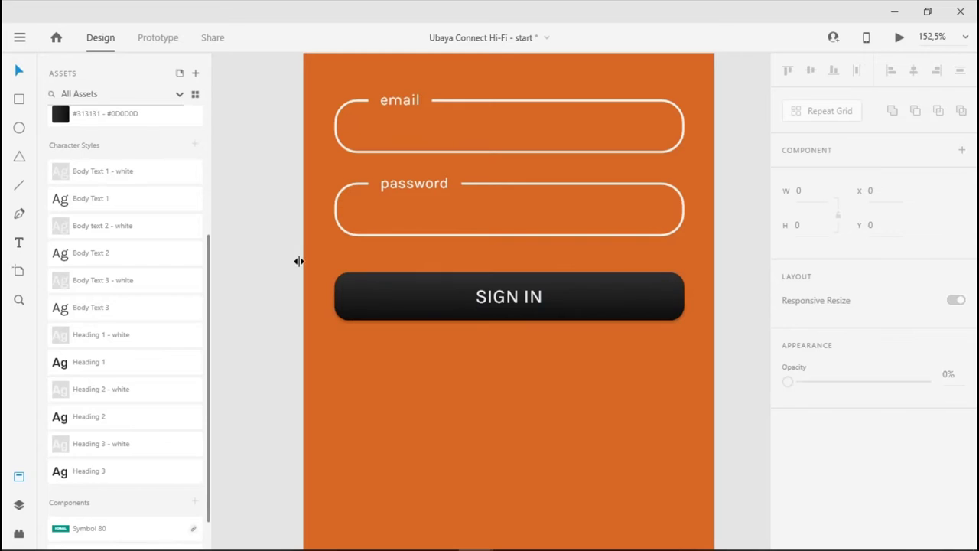
- Group the button's background with the SIGN IN label and turn the group into a component
click(304, 262)
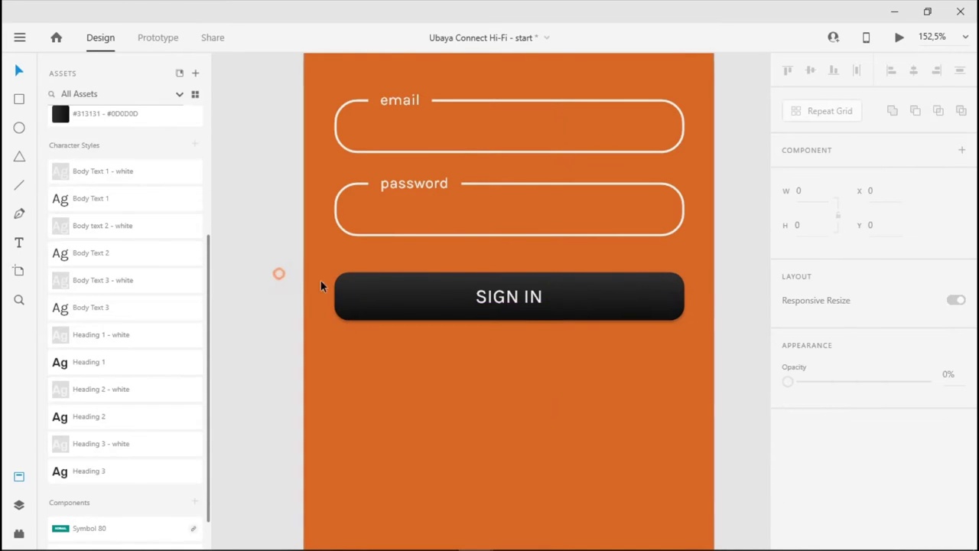
drag(278, 273, 702, 330)
right_click(536, 298)
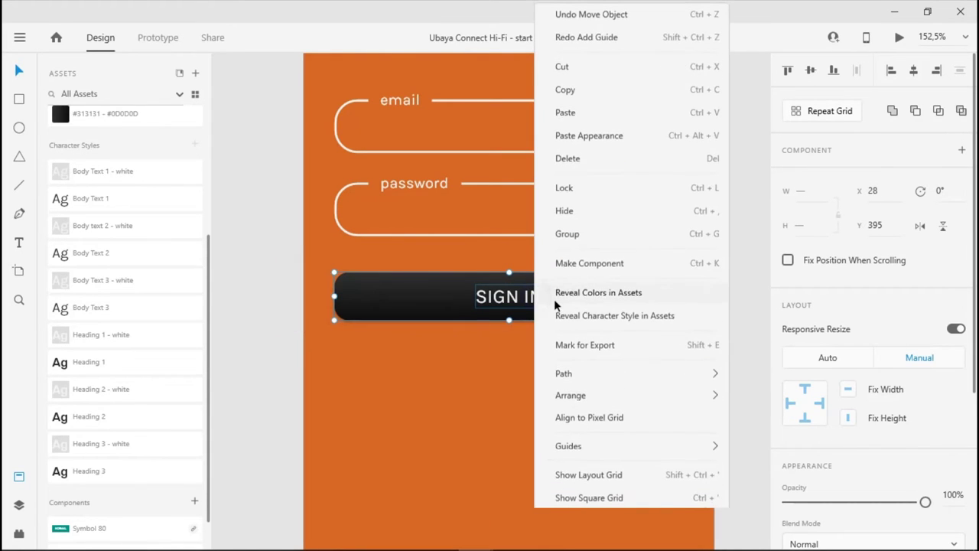
click(574, 233)
right_click(522, 292)
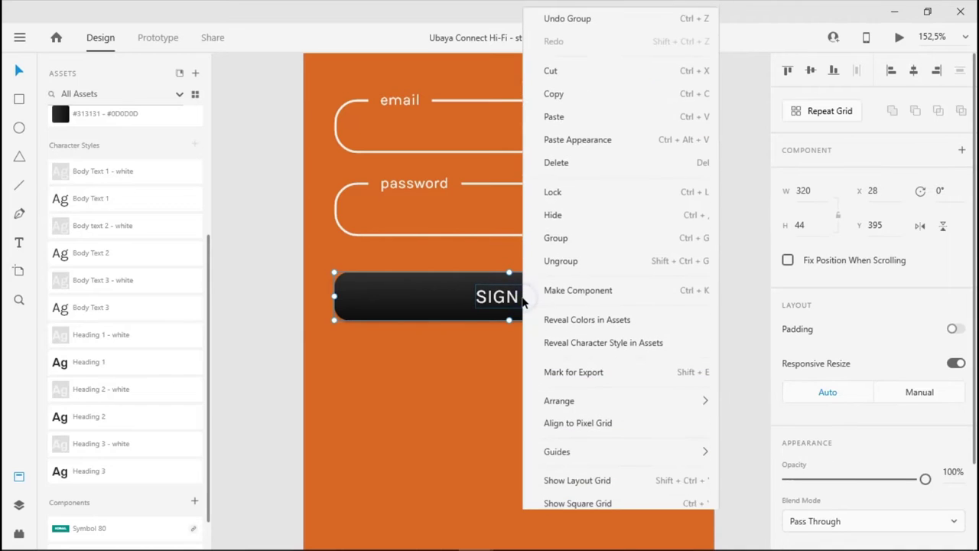
click(579, 286)
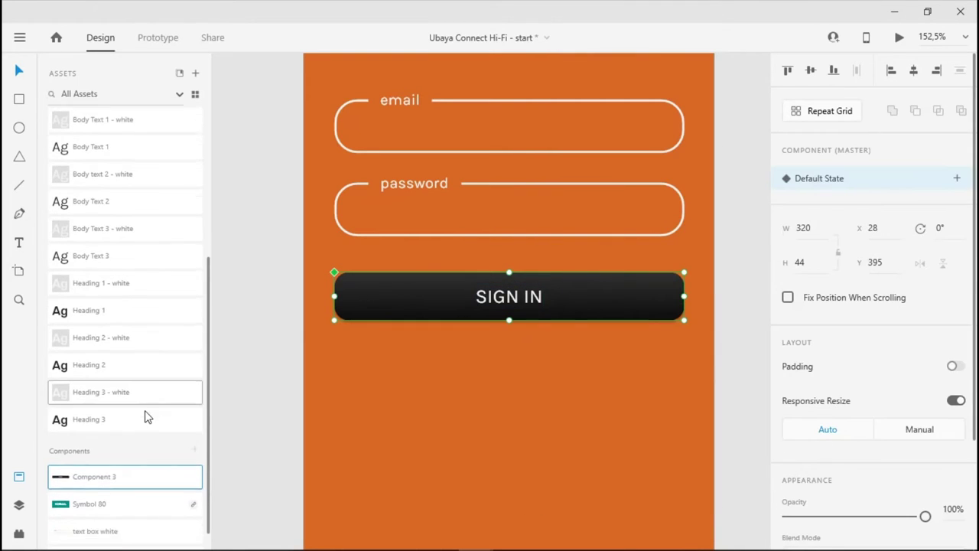
- Rename the new SIGN IN button component as black button
double_click(98, 458)
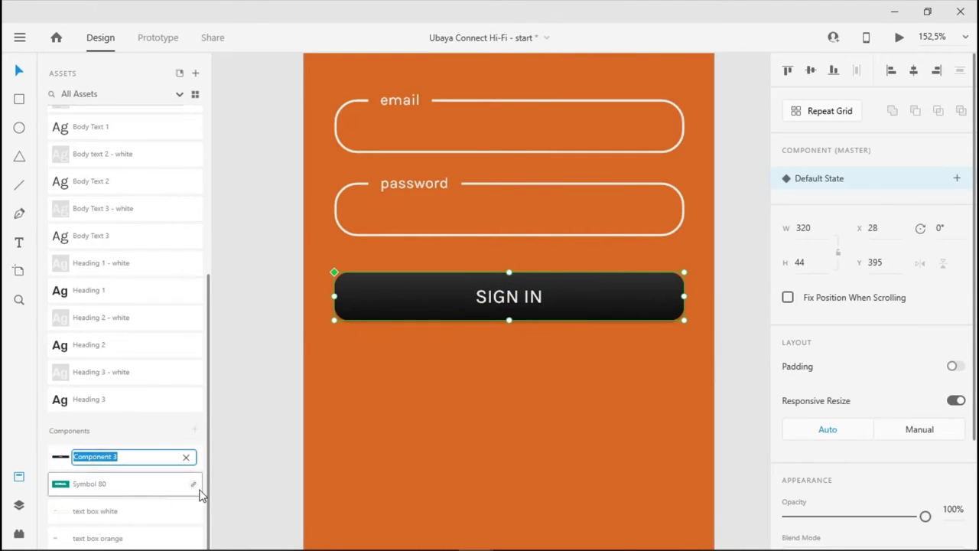
text(Bl)
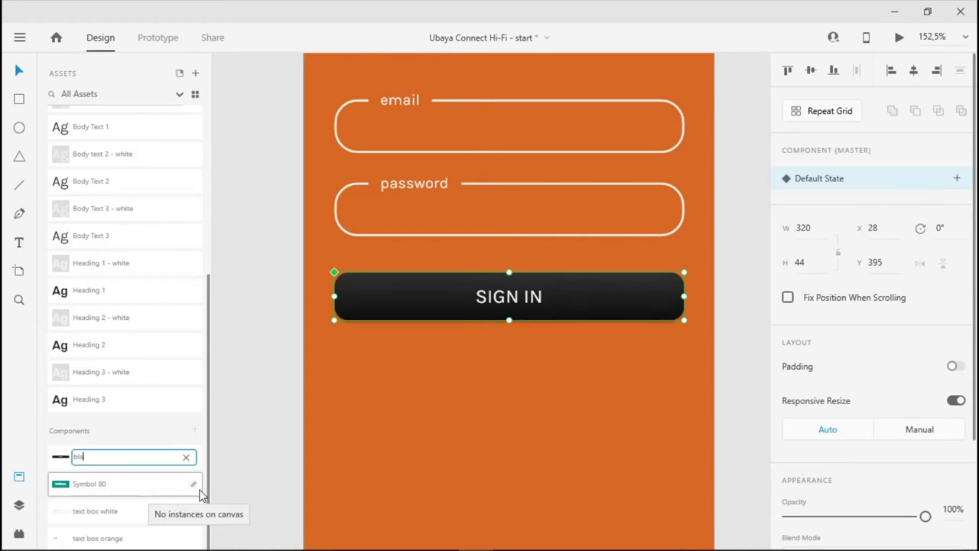
text(ack button)
key(Return)
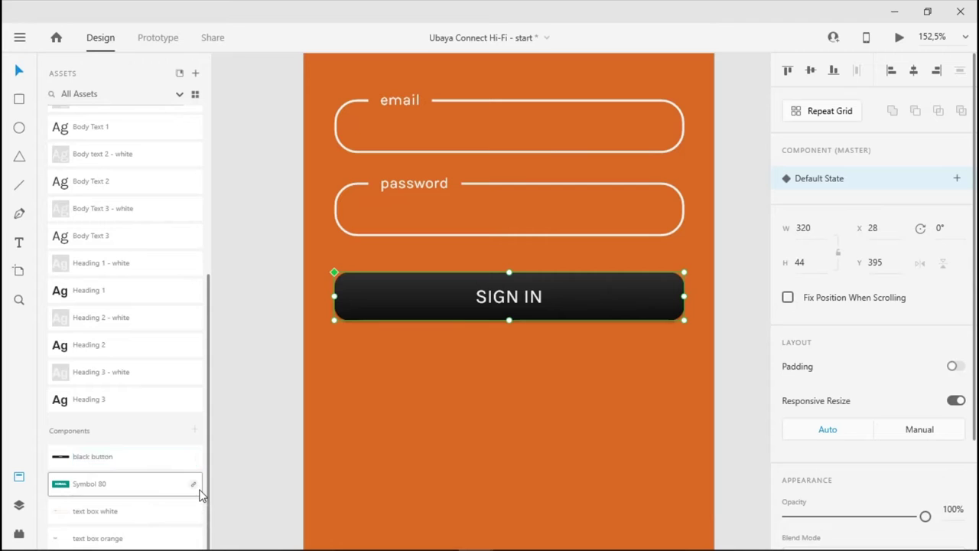
- Delete the unused Symbol 80 component from the document assets and deselect the SIGN IN button
right_click(84, 482)
click(118, 392)
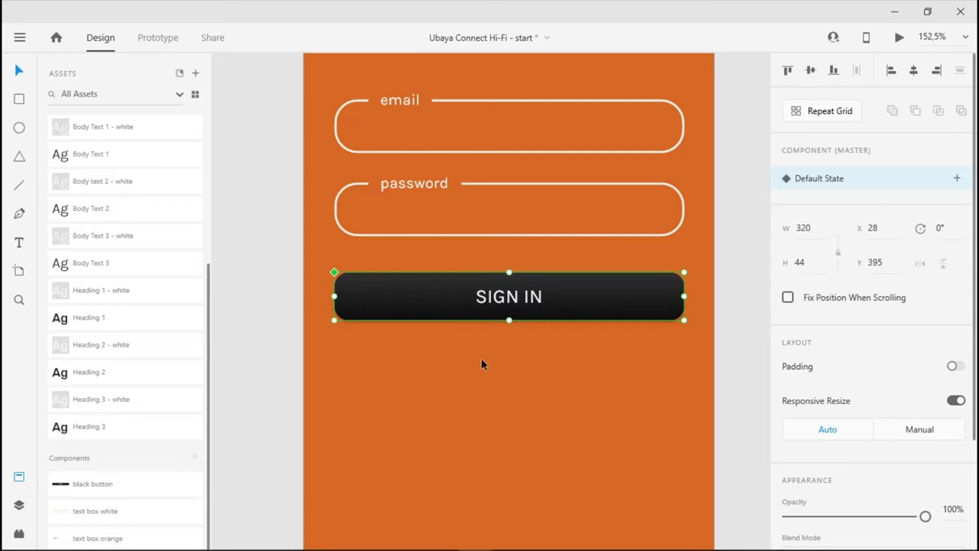
scroll(501, 363, down, 3)
click(640, 351)
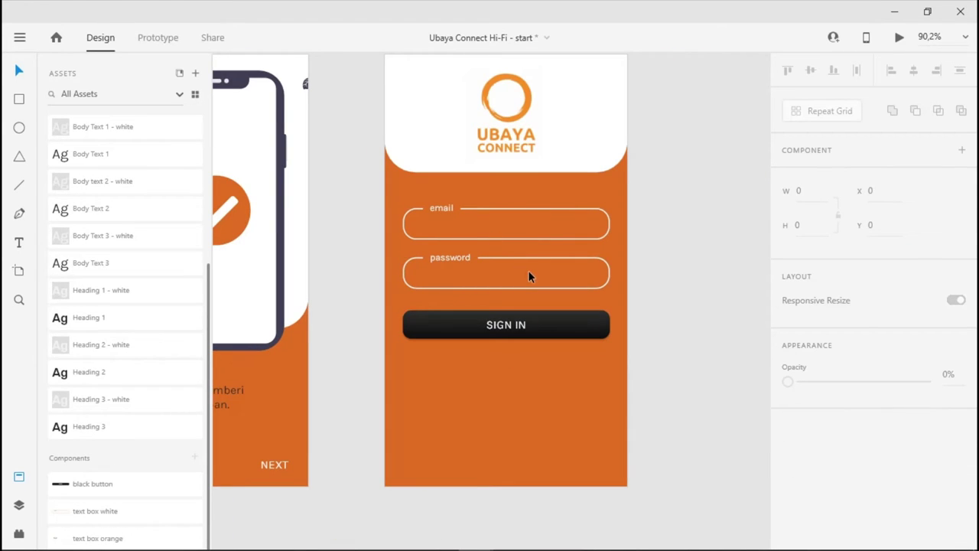
- Add the text forgot password? below the SIGN IN button and align its right end with the button's right edge
scroll(538, 306, up, 3)
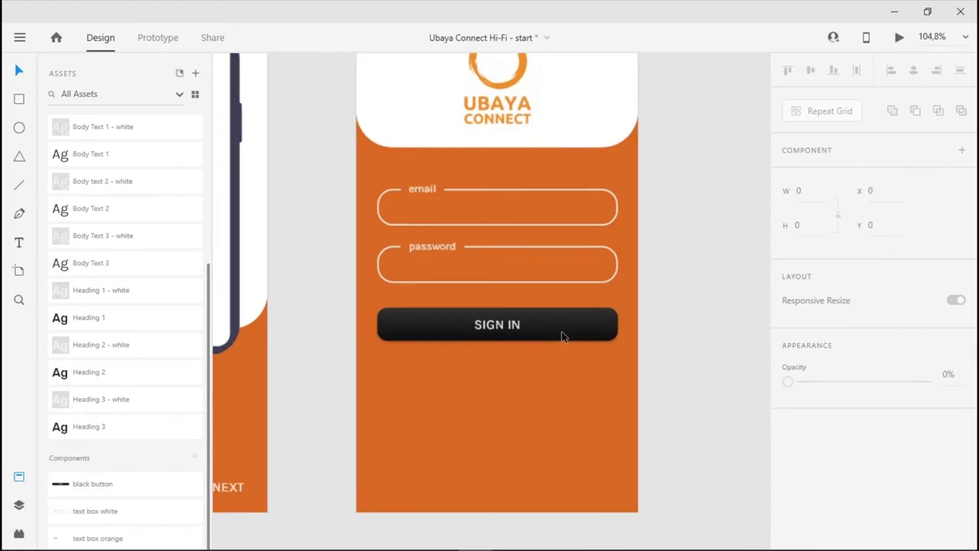
click(21, 243)
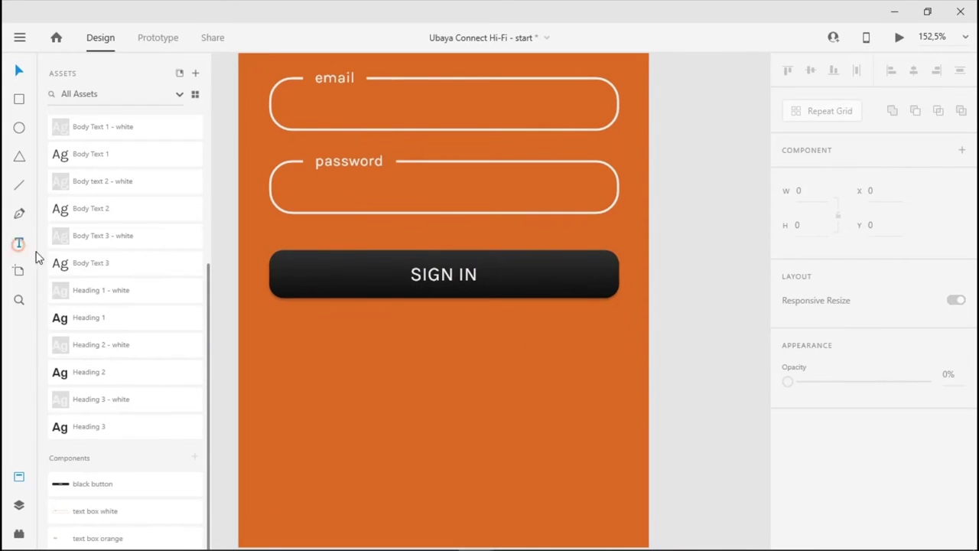
click(484, 322)
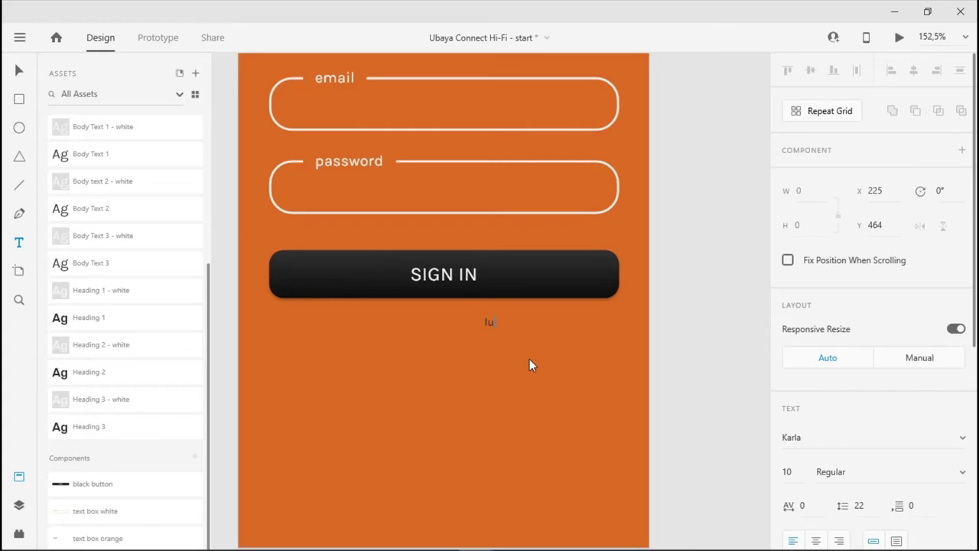
text(forgot password?)
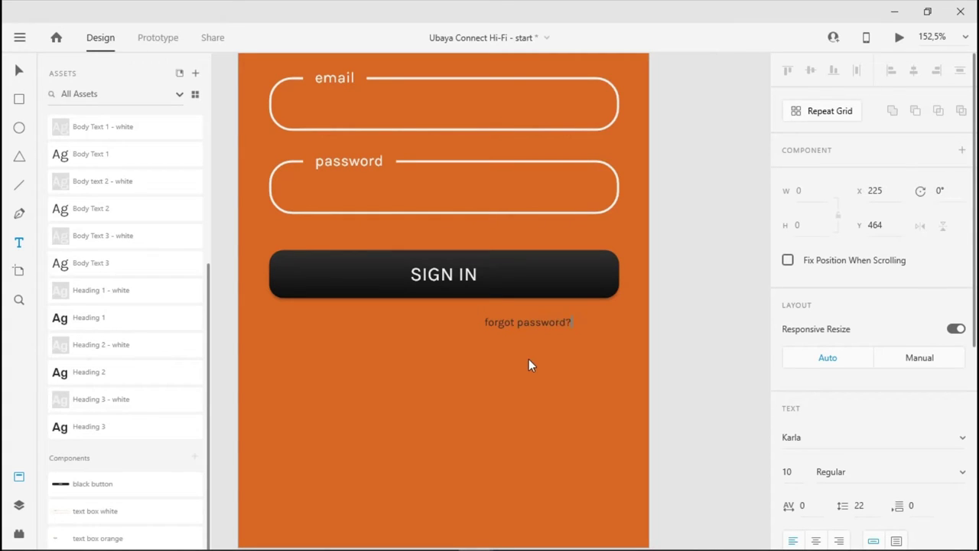
key(Escape)
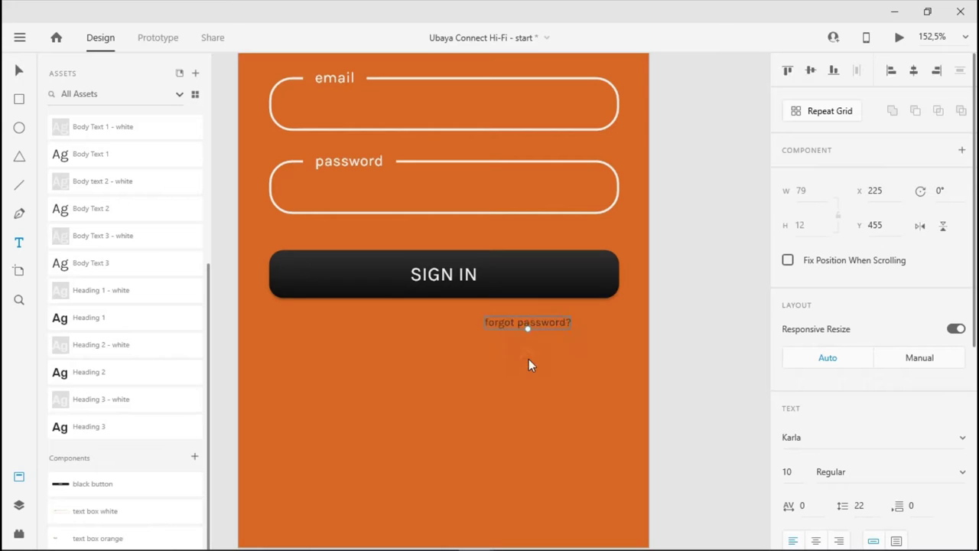
click(18, 74)
drag(506, 325, 550, 311)
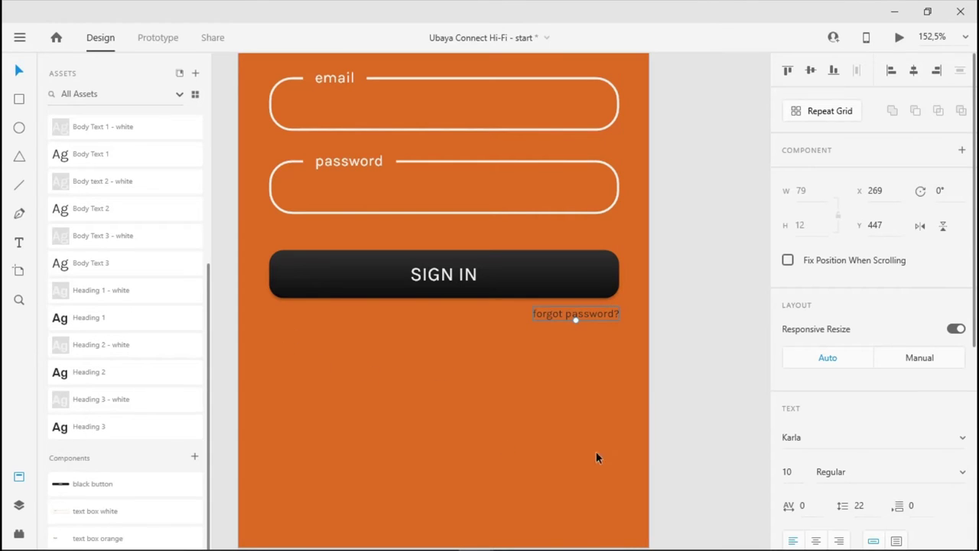
- Apply the Body Text 3 - white character style to the forgot password? text
scroll(501, 413, down, 1)
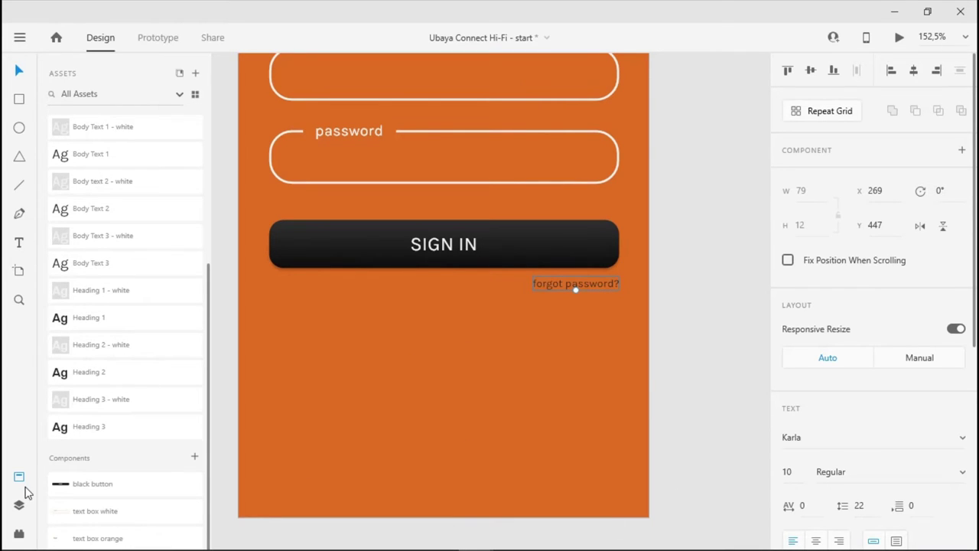
scroll(120, 380, up, 5)
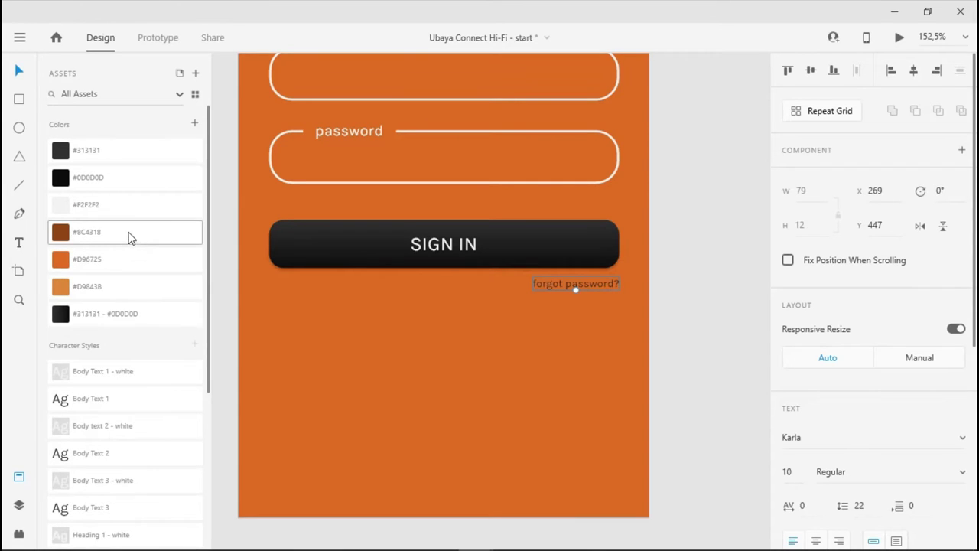
scroll(107, 368, down, 3)
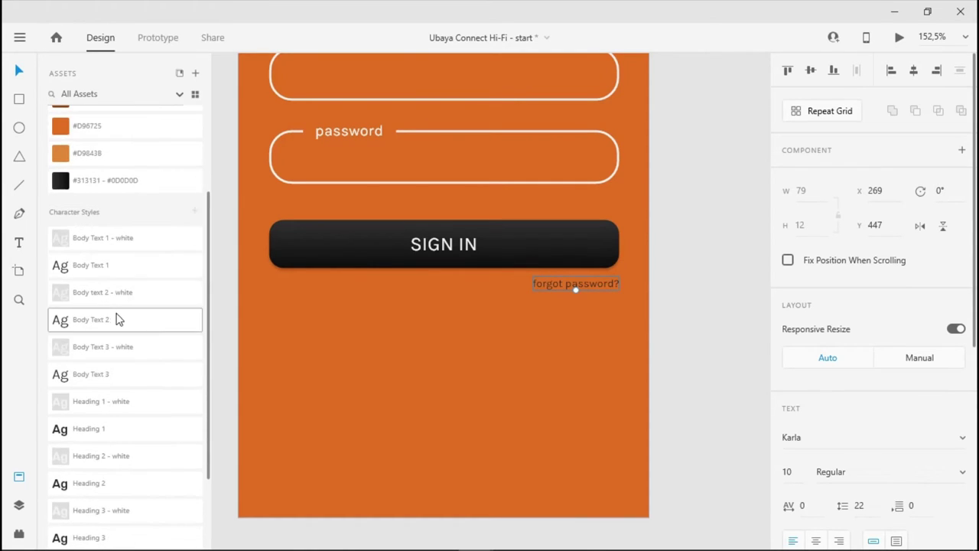
click(131, 354)
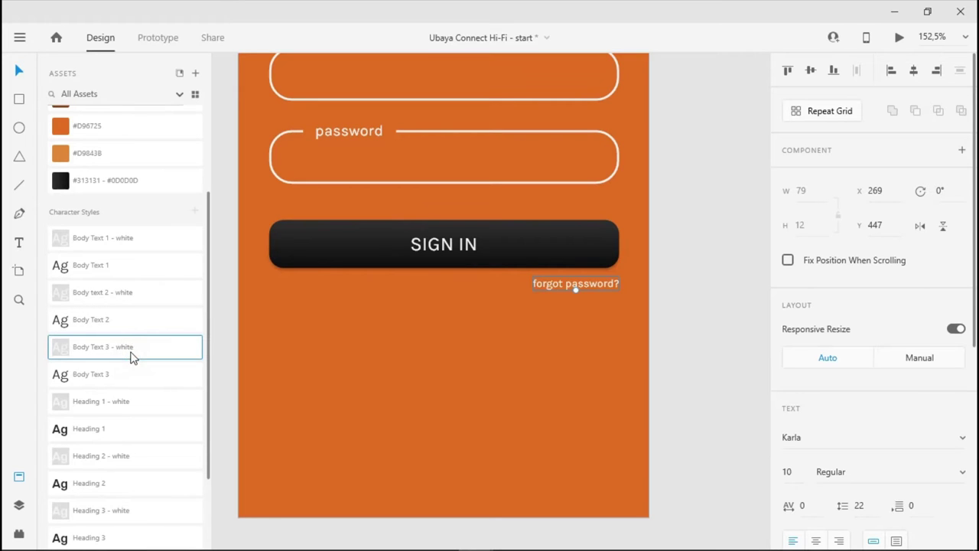
click(673, 340)
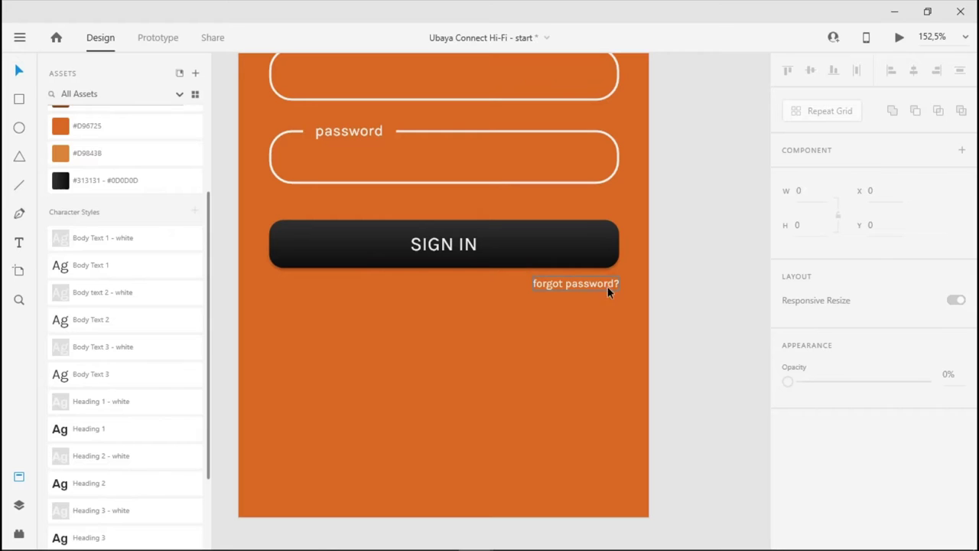
- Duplicate the SIGN IN button twice below the forgot password? text, stacking the copies at X 28 with Y 492 and Y 548
click(413, 223)
drag(373, 246, 375, 351)
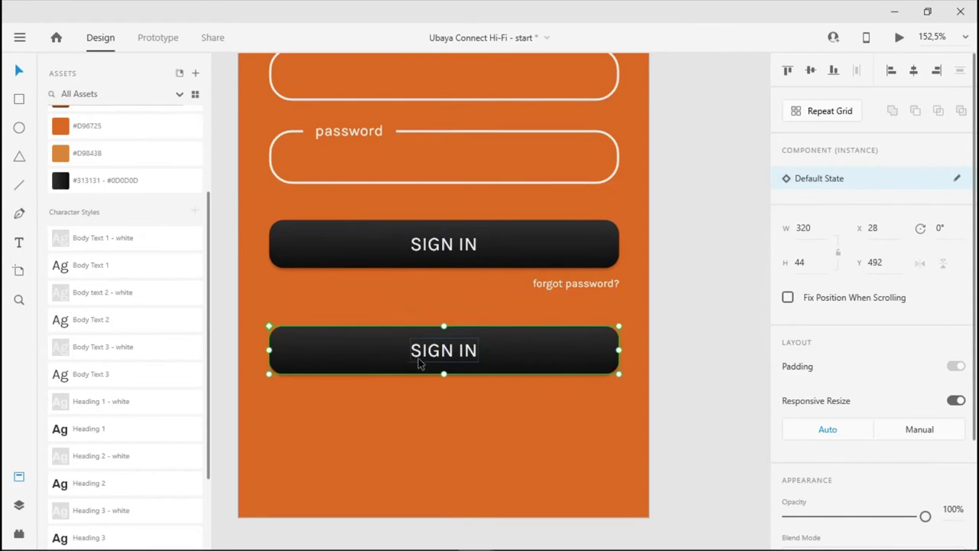
click(428, 255)
click(360, 360)
drag(361, 360, 361, 421)
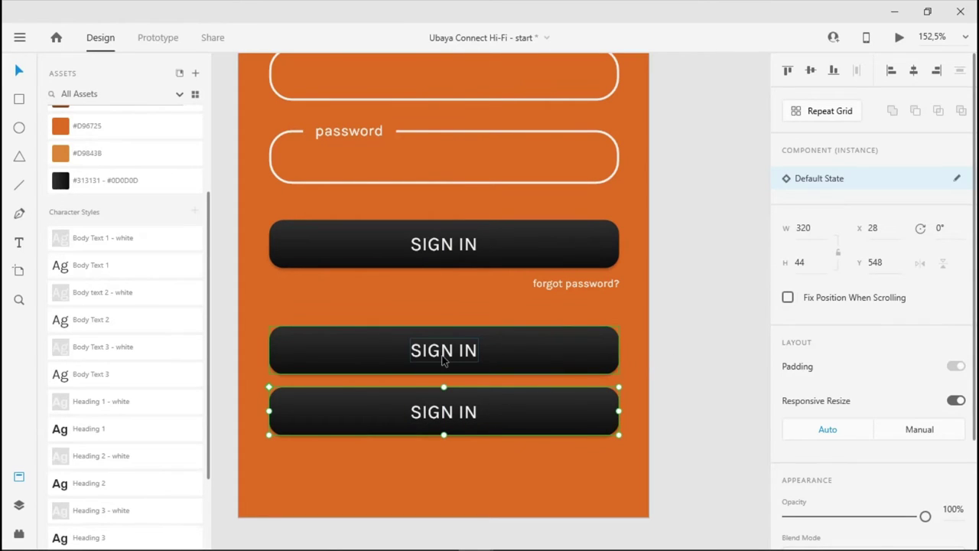
- Ungroup the component of the upper SIGN IN copy at Y 492
click(349, 349)
right_click(352, 350)
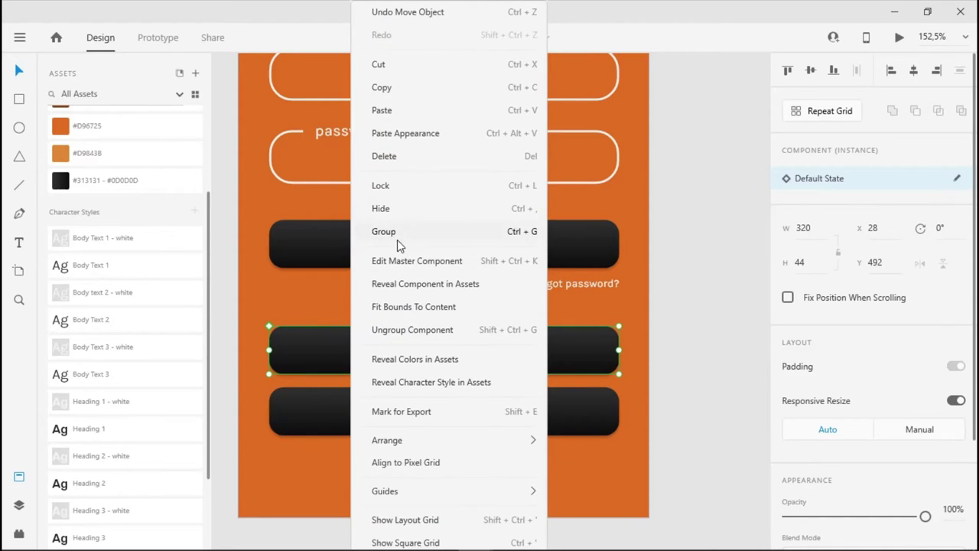
click(399, 331)
click(686, 357)
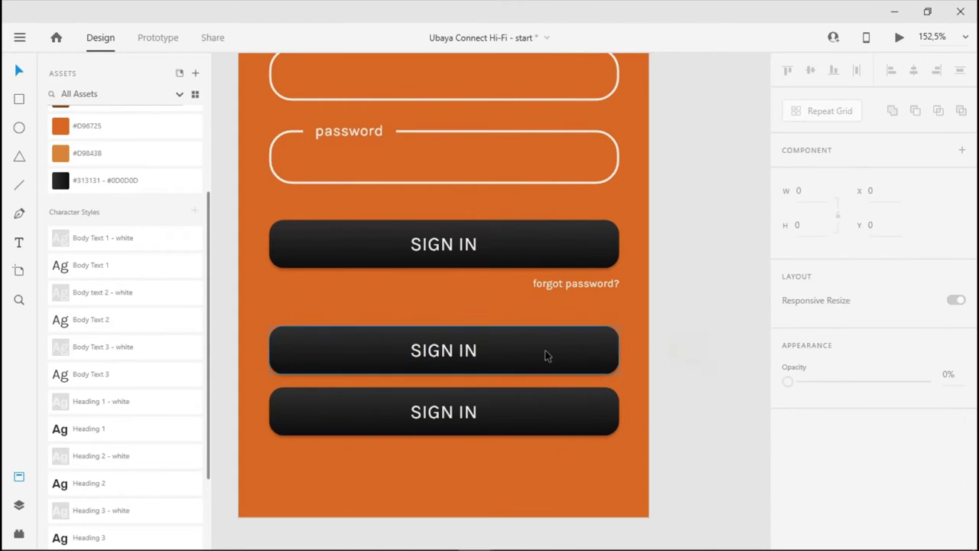
- Change the upper copy's label to SIGN IN WITH GOOGLE and center it on the button
click(463, 357)
double_click(463, 357)
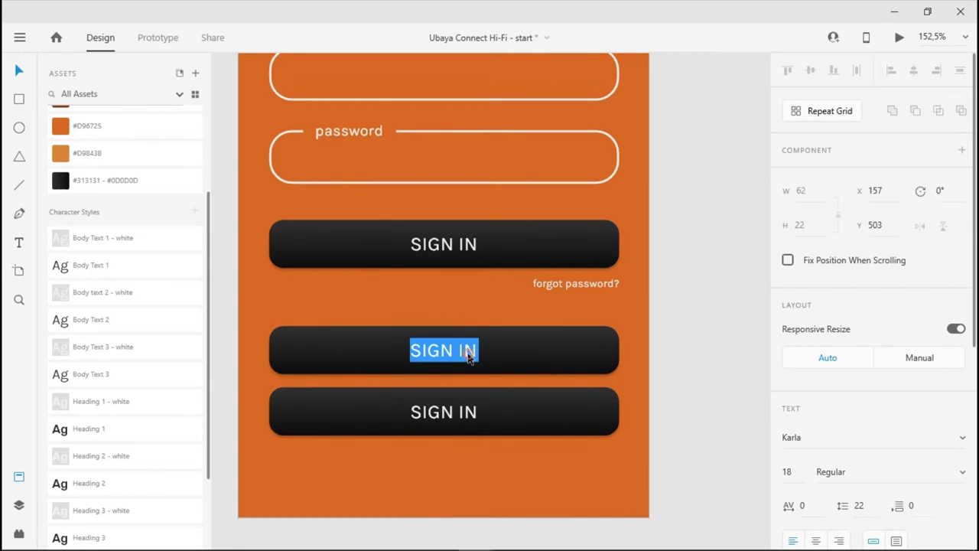
click(488, 353)
text(WITH GOOGL)
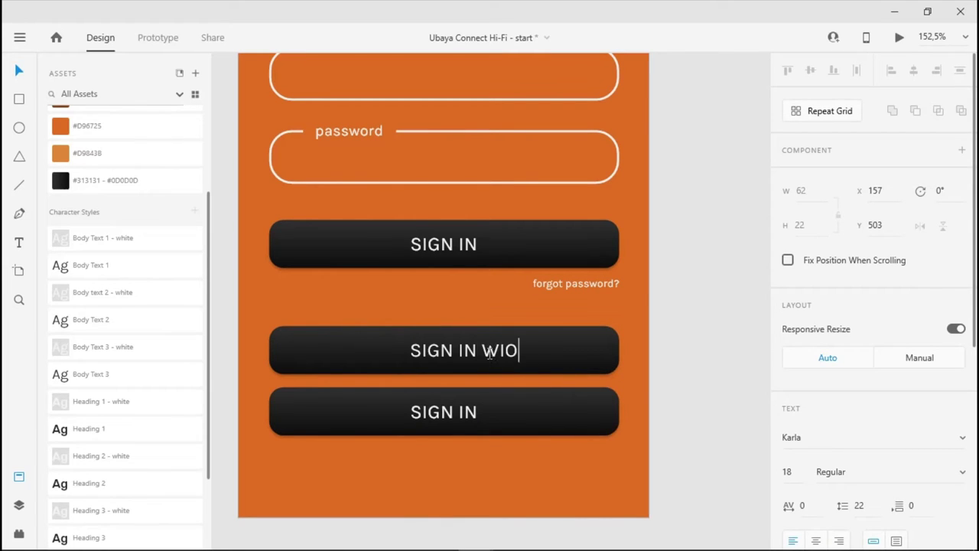
text(E)
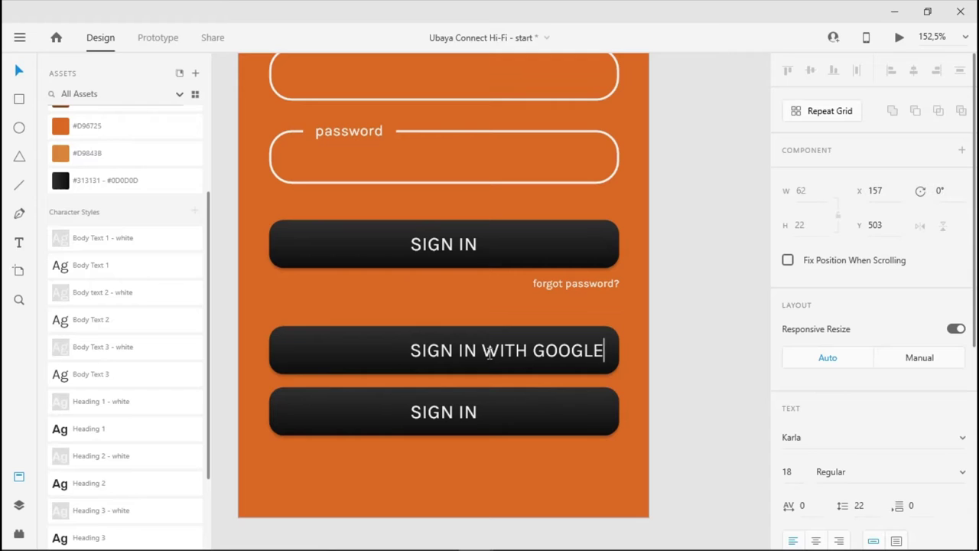
key(Escape)
drag(507, 359, 433, 361)
- Change the lowest button's label to SIGN IN WITH FACEBOOK and center it on the button
click(450, 413)
double_click(451, 412)
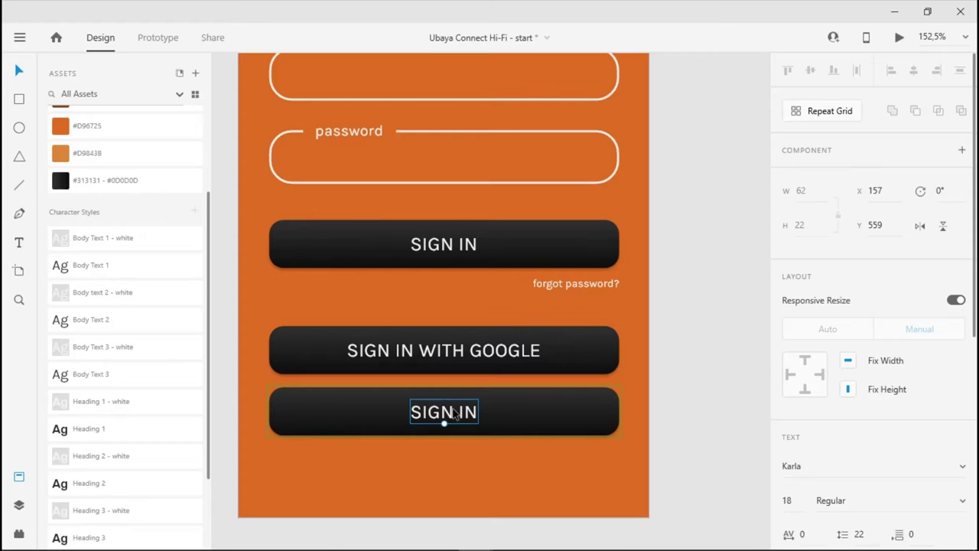
double_click(453, 413)
click(482, 412)
text(W)
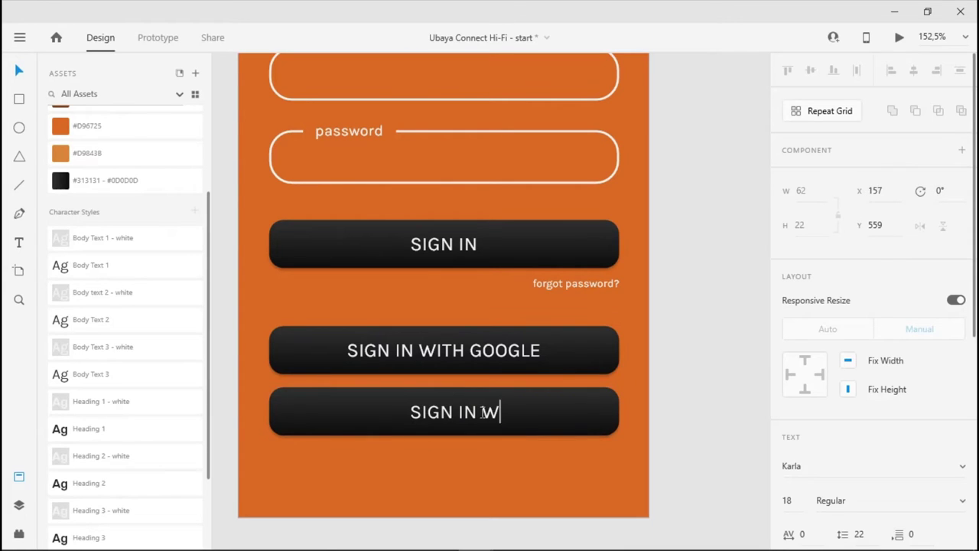
text(ITH FACEBOOK)
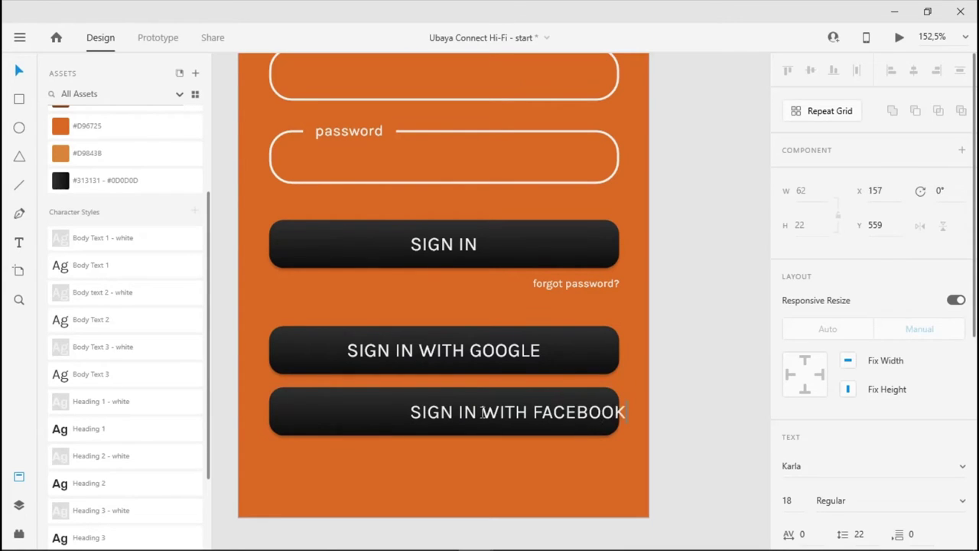
key(Escape)
drag(566, 416, 493, 419)
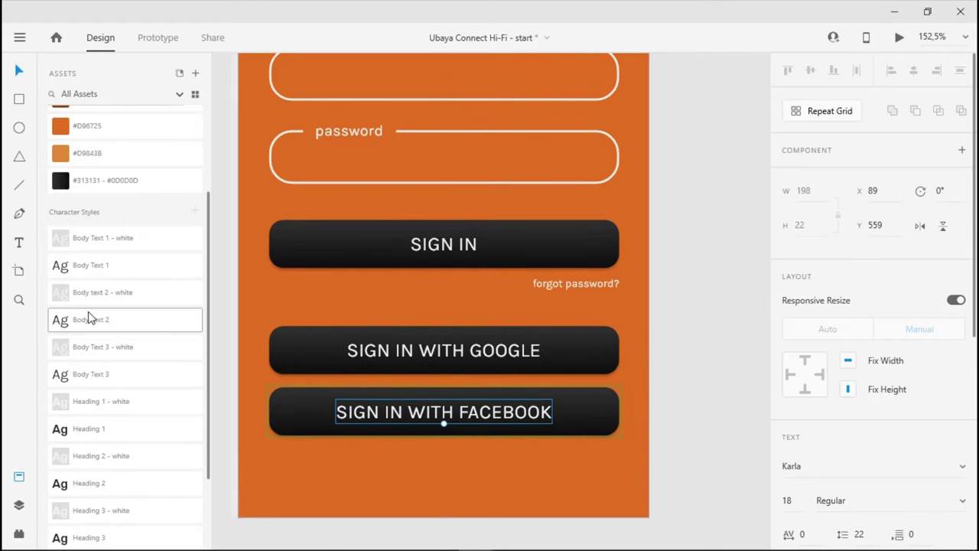
- Search the Icons 4 Design plugin for google and look through the icon sets for a suitable Google logo
click(17, 534)
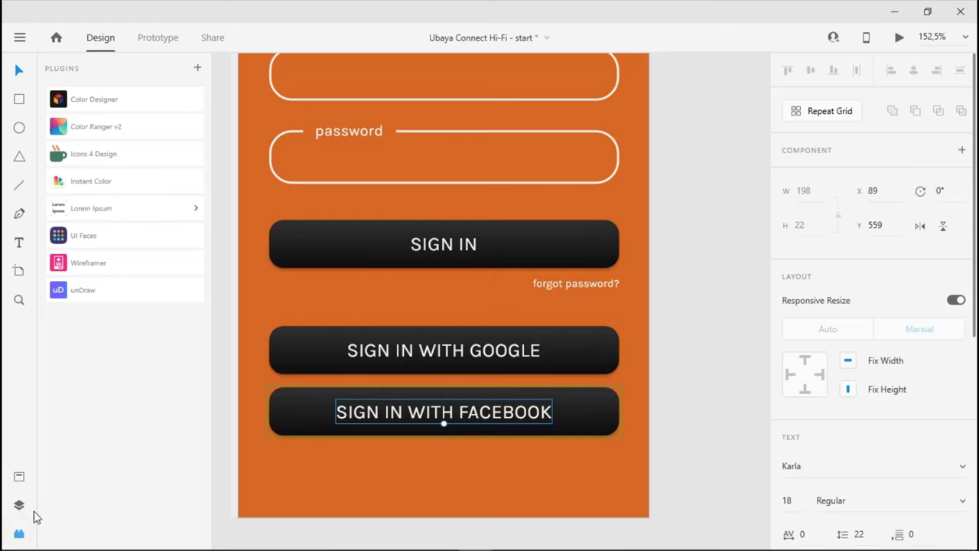
click(103, 153)
click(91, 145)
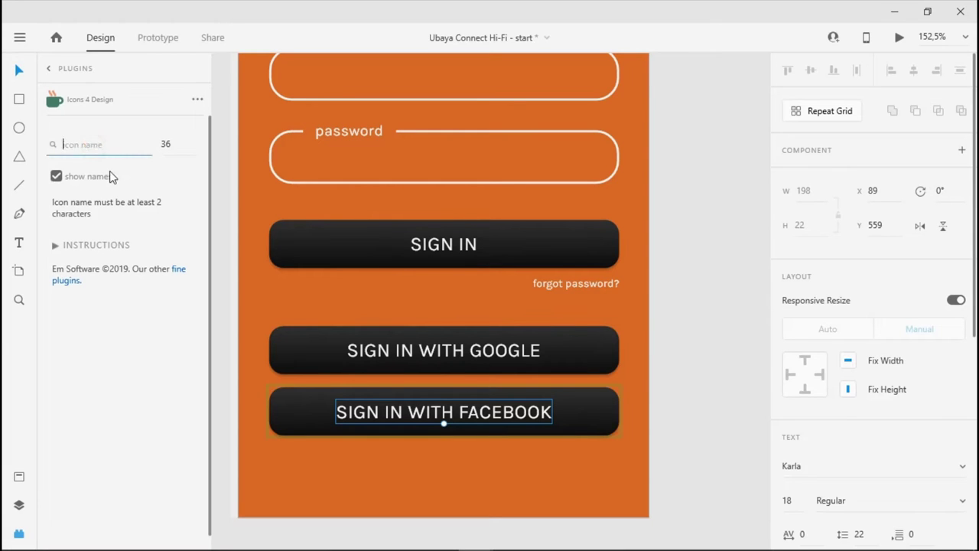
text(google)
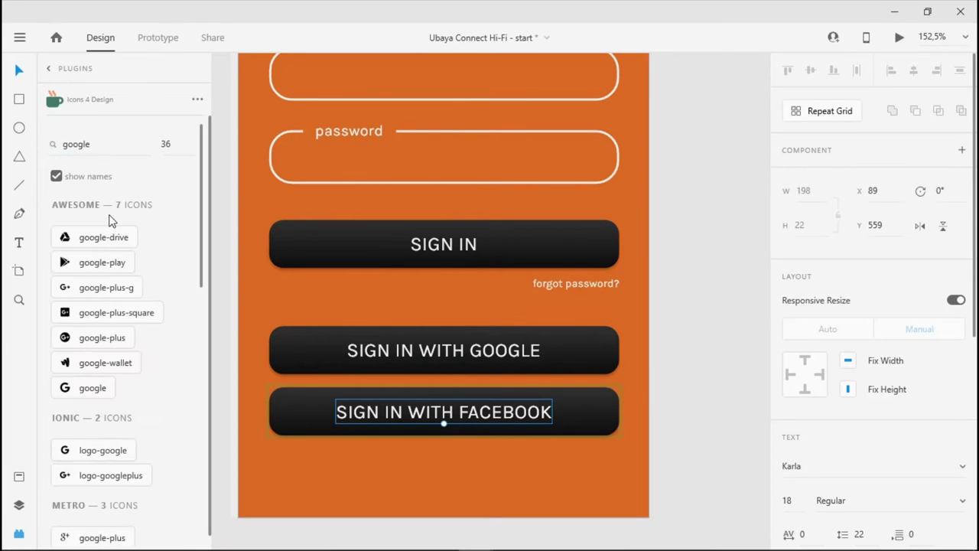
scroll(161, 292, down, 2)
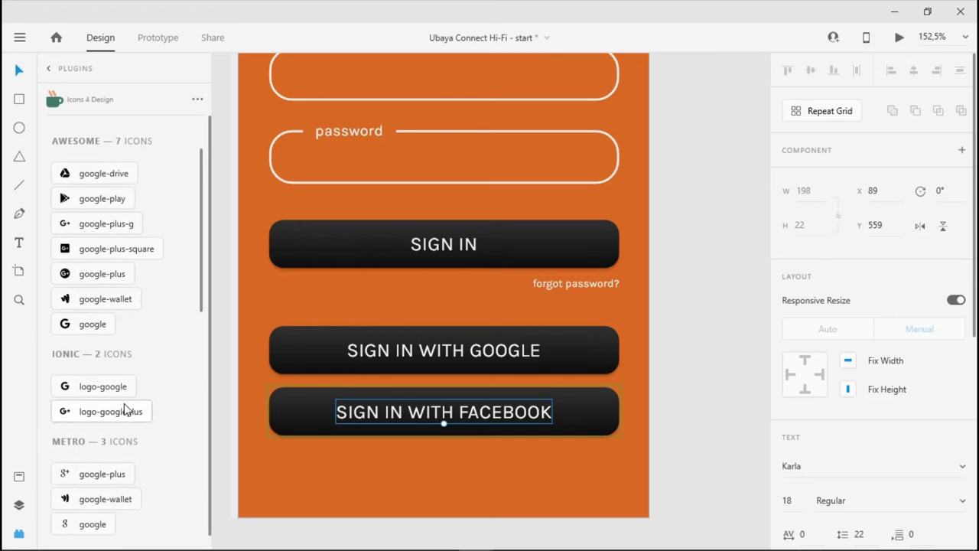
scroll(106, 351, down, 2)
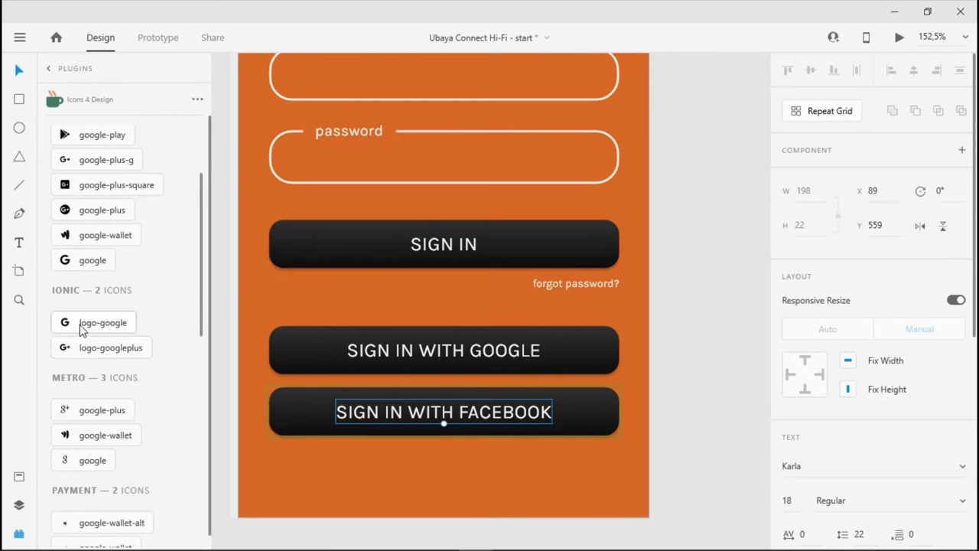
scroll(100, 463, down, 10)
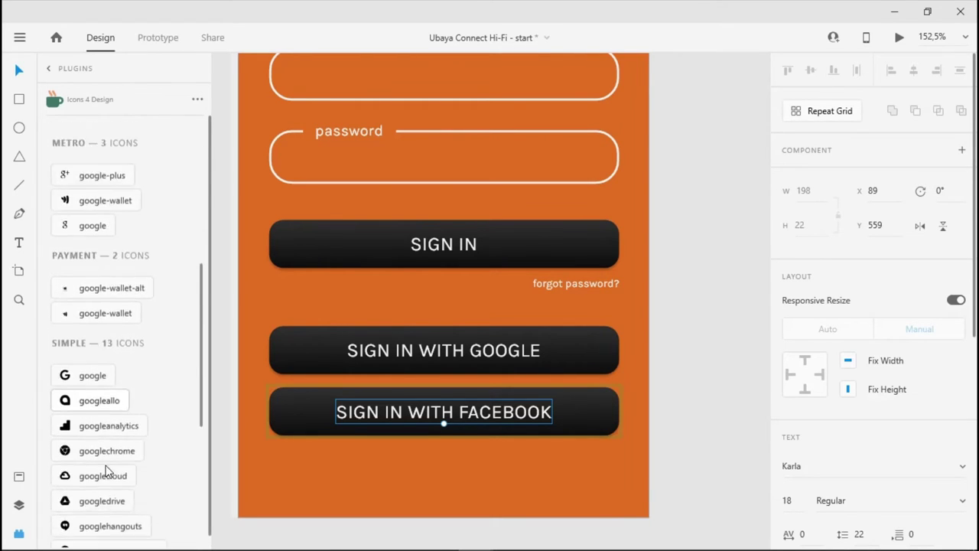
scroll(107, 472, down, 4)
scroll(112, 405, up, 20)
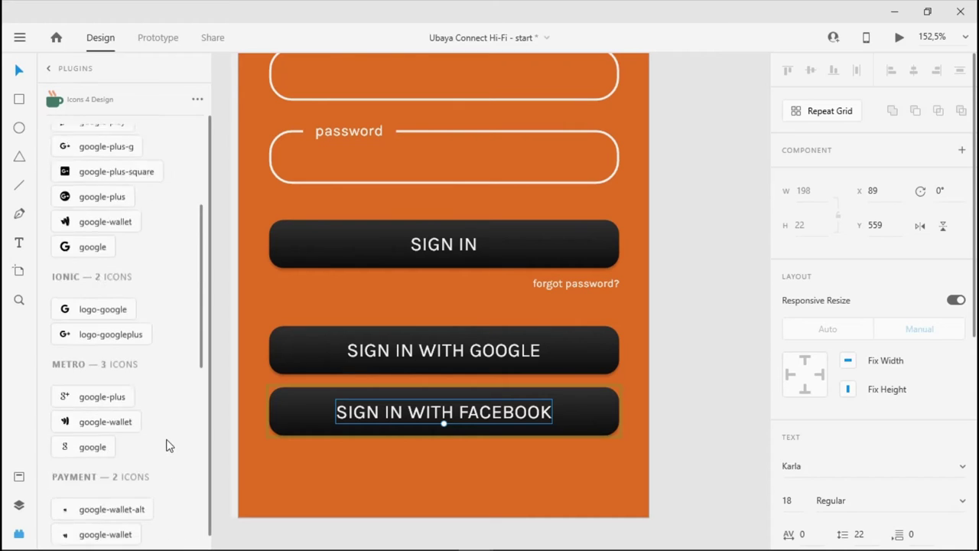
scroll(102, 343, down, 4)
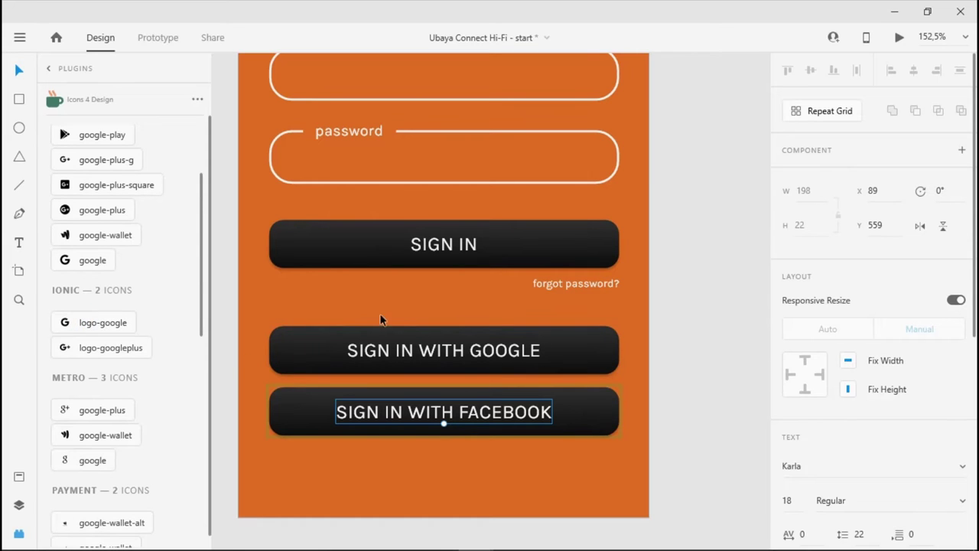
- Insert the Ionic logo-google icon from Icons 4 Design into the Sign In artboard
scroll(380, 319, up, 10)
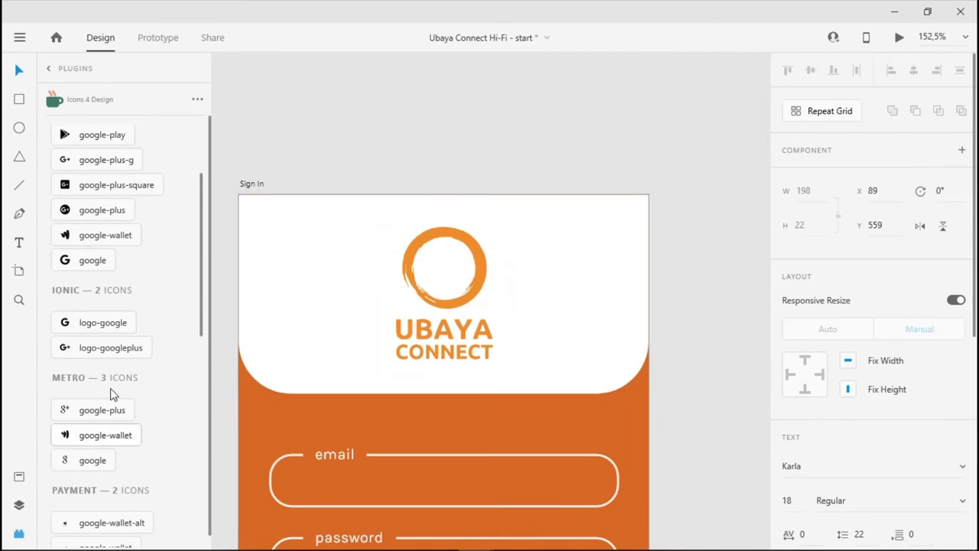
click(244, 179)
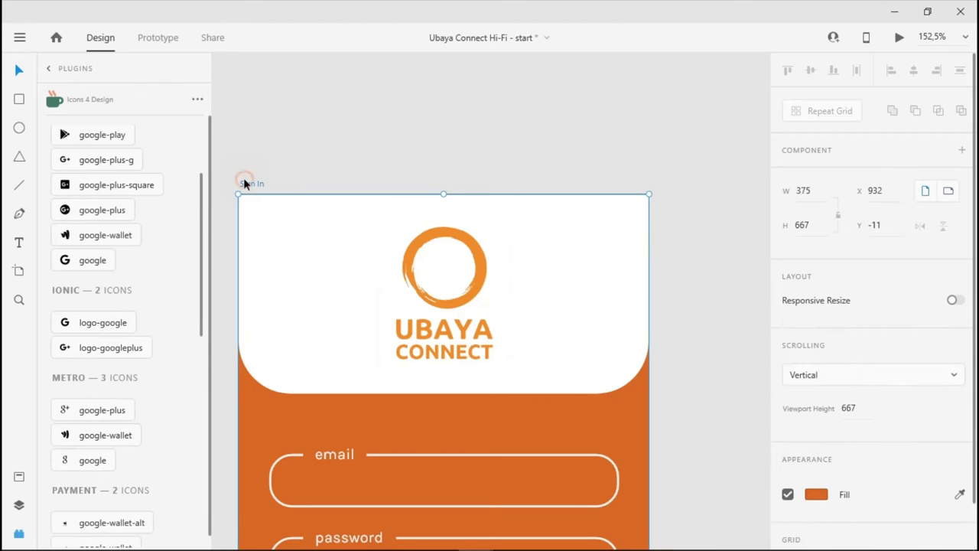
scroll(430, 439, down, 8)
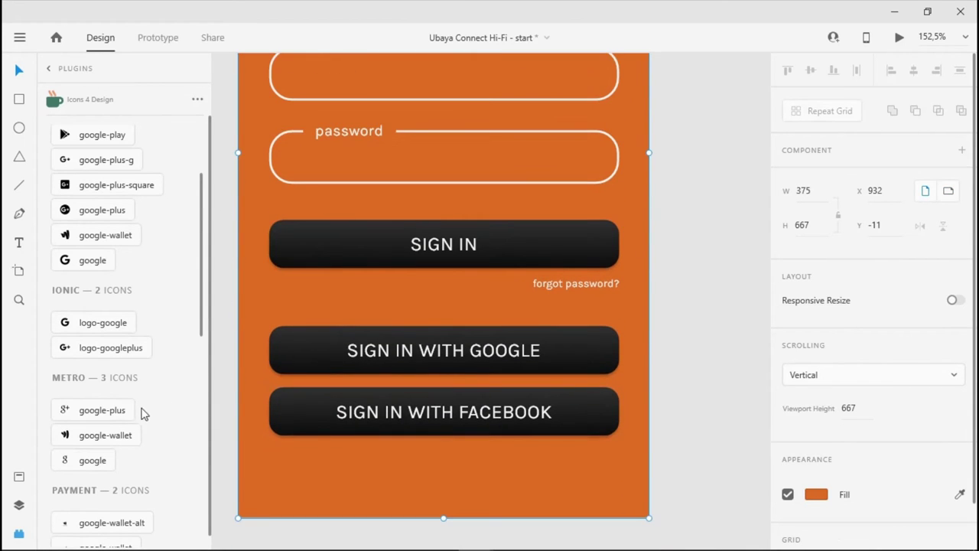
click(95, 323)
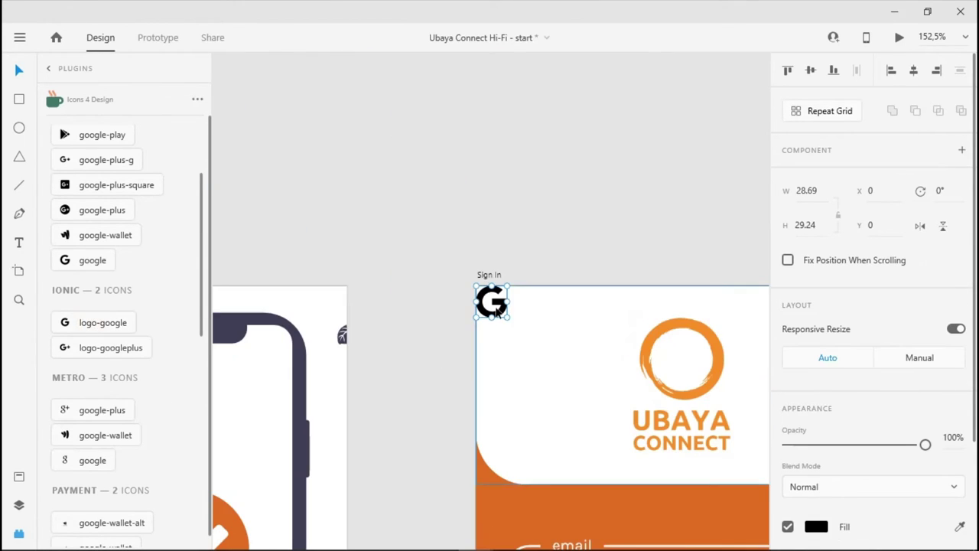
- Move the Google icon onto the SIGN IN WITH GOOGLE button, just before its label, at about X 62, Y 501
drag(521, 381, 535, 426)
key(ctrl+z)
click(505, 301)
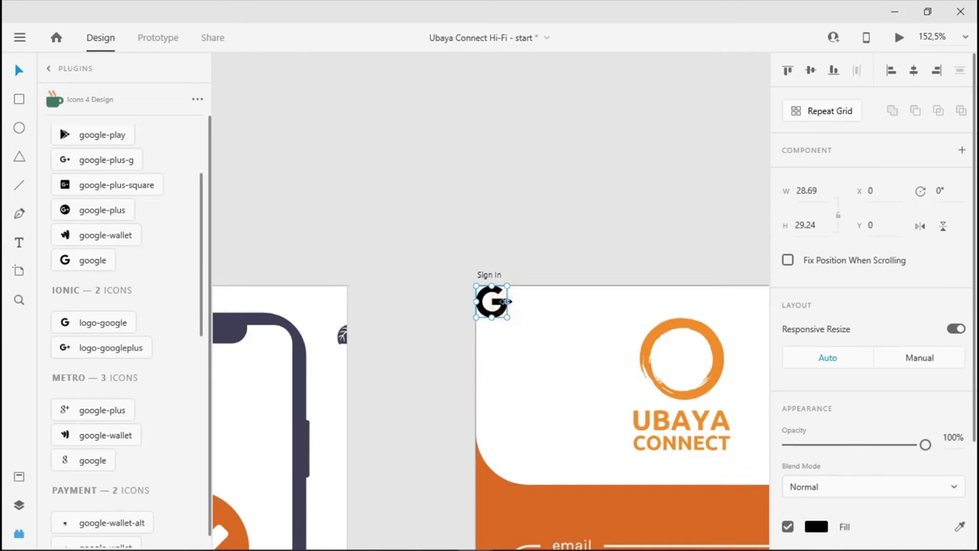
drag(501, 304, 539, 541)
drag(493, 468, 424, 379)
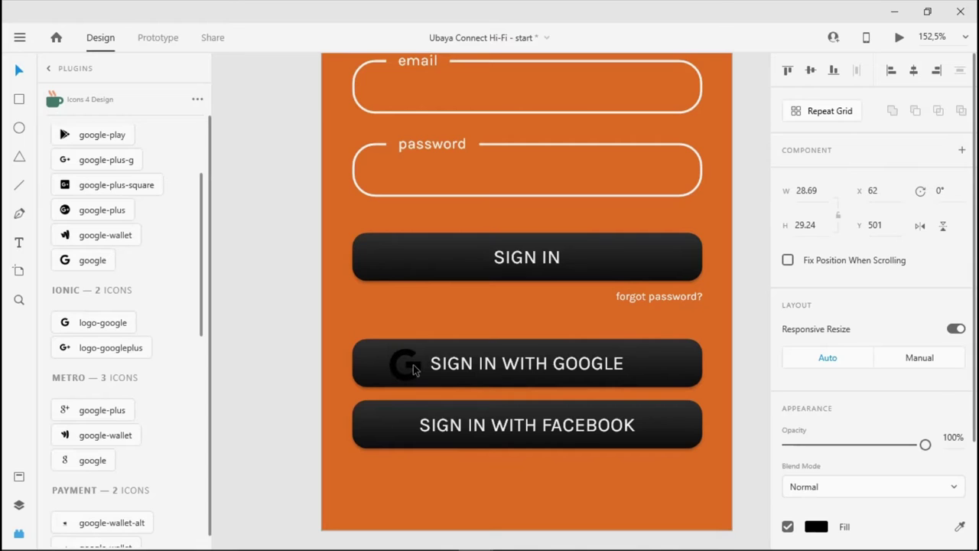
- Fill the Google icon with the #F2F2F2 asset color and shrink it proportionally to about 19 by 19
click(19, 475)
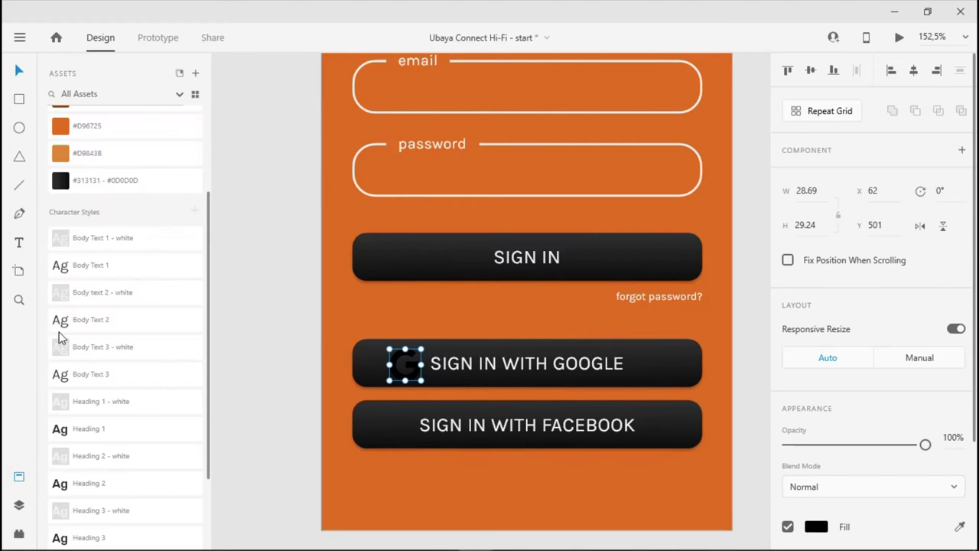
click(96, 206)
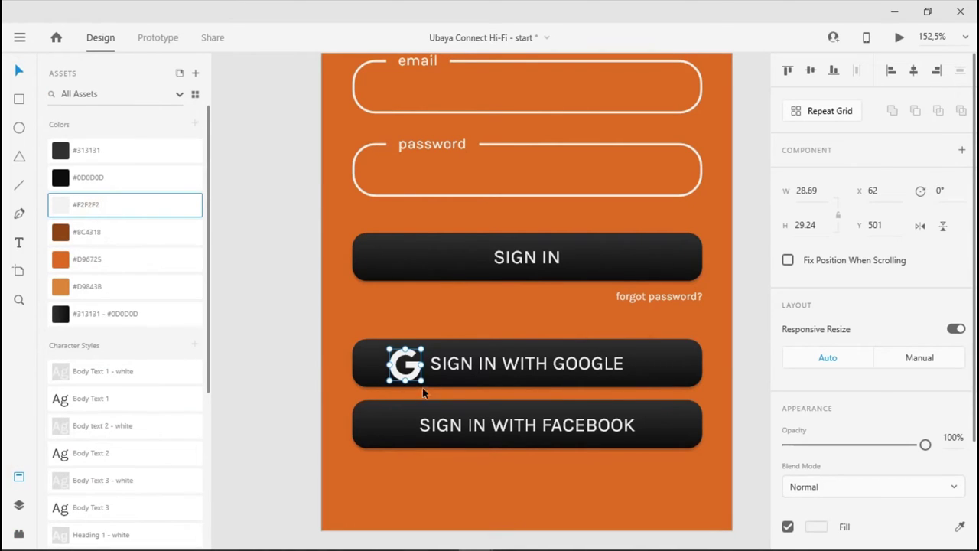
drag(421, 381, 413, 370)
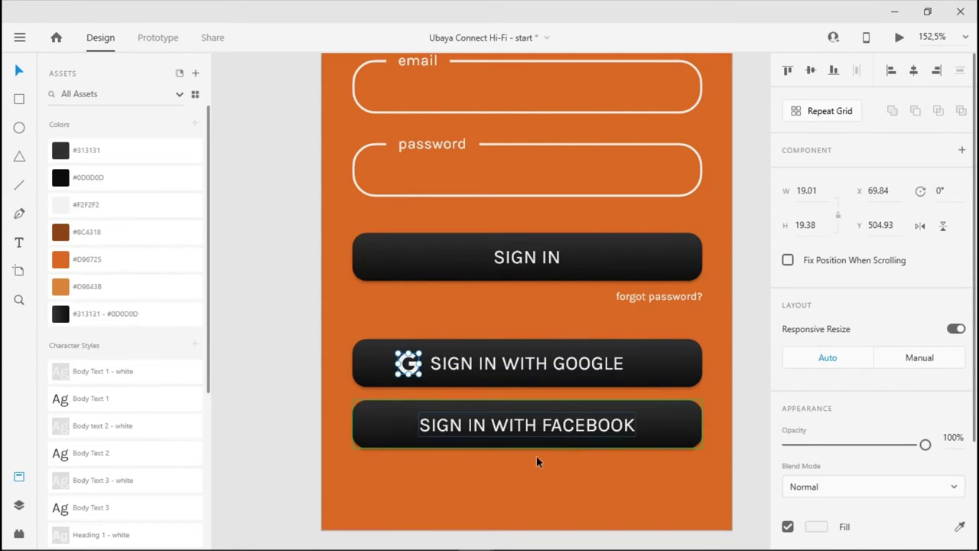
- Reposition the Google icon near the left end of the SIGN IN WITH GOOGLE button, at about X 42, Y 504
click(485, 453)
click(417, 366)
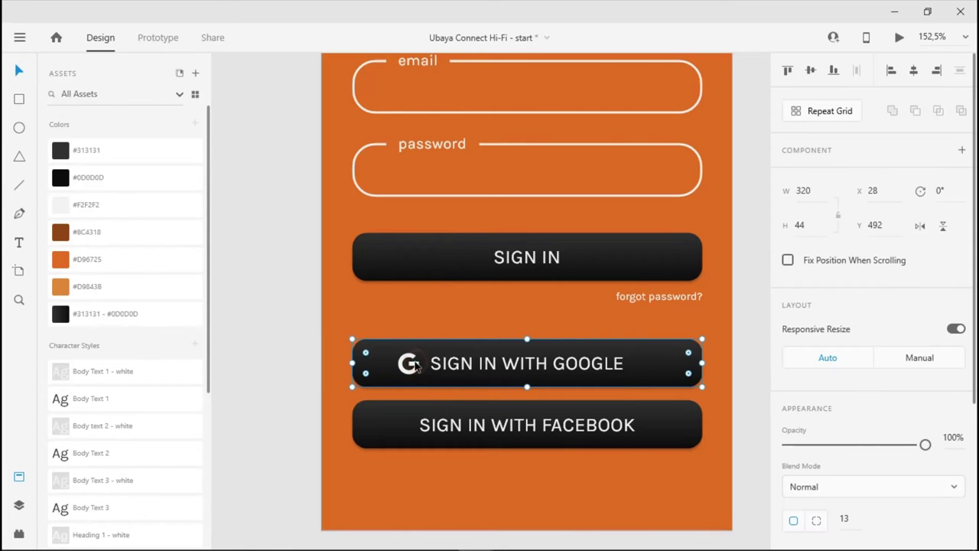
double_click(411, 363)
drag(410, 363, 408, 361)
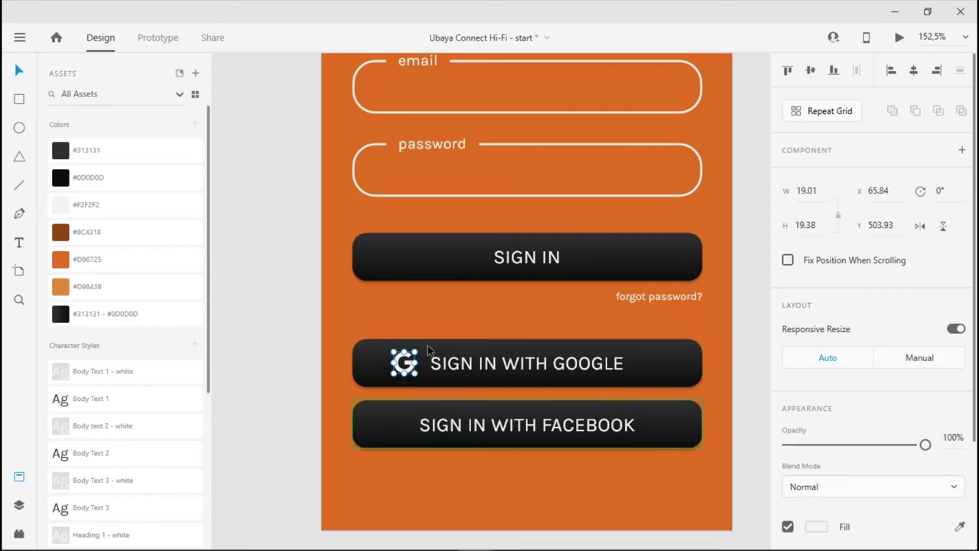
drag(410, 367, 384, 367)
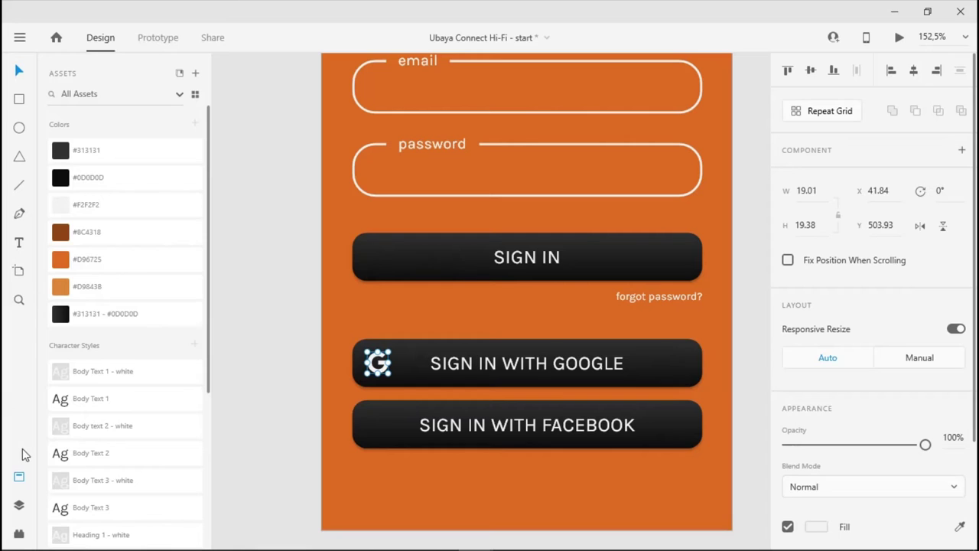
- Search the Icons 4 Design plugin for facebook and look through the icon sets for a suitable Facebook logo
click(19, 533)
double_click(87, 148)
text(facebook)
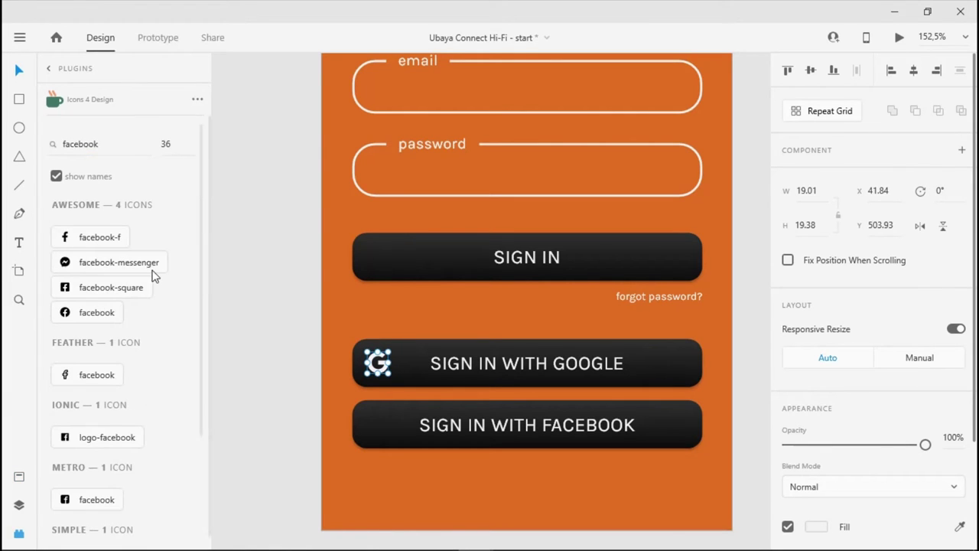
scroll(153, 277, down, 4)
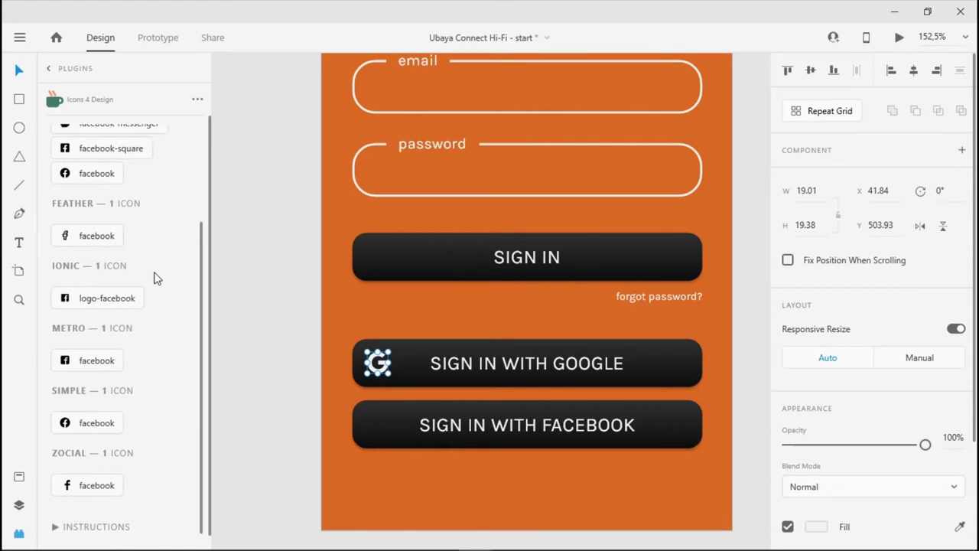
scroll(153, 278, up, 4)
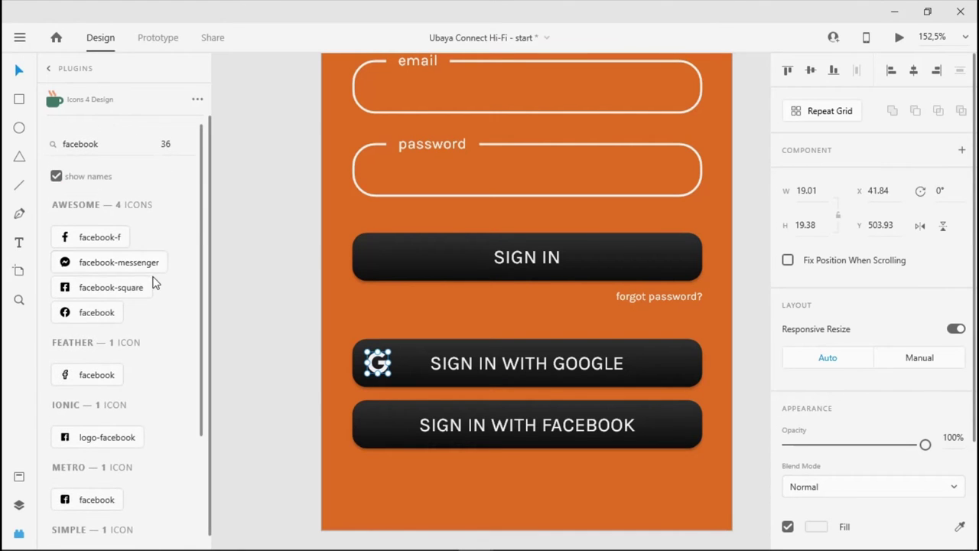
scroll(150, 291, down, 4)
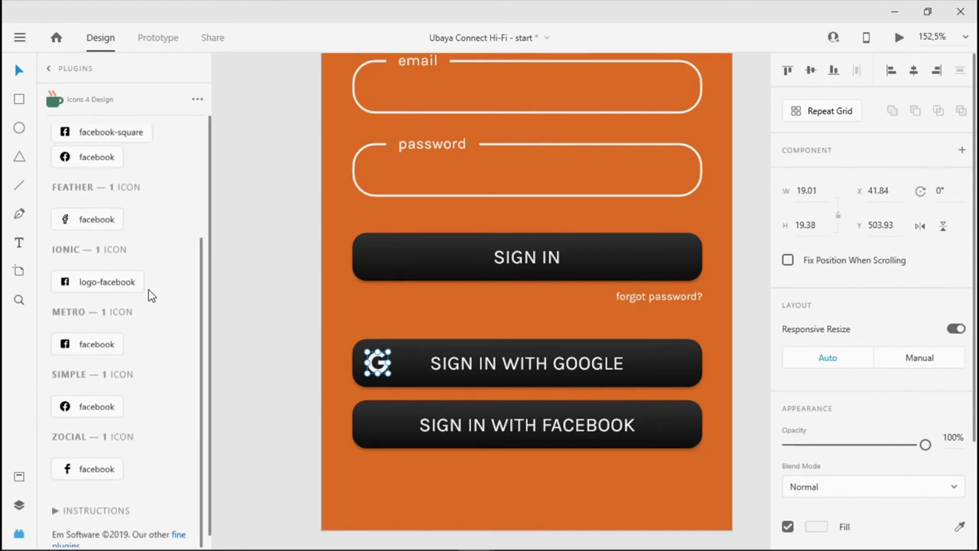
- Insert the Simple set's facebook icon from the Icons 4 Design plugin and fill it with #F2F2F2
click(96, 406)
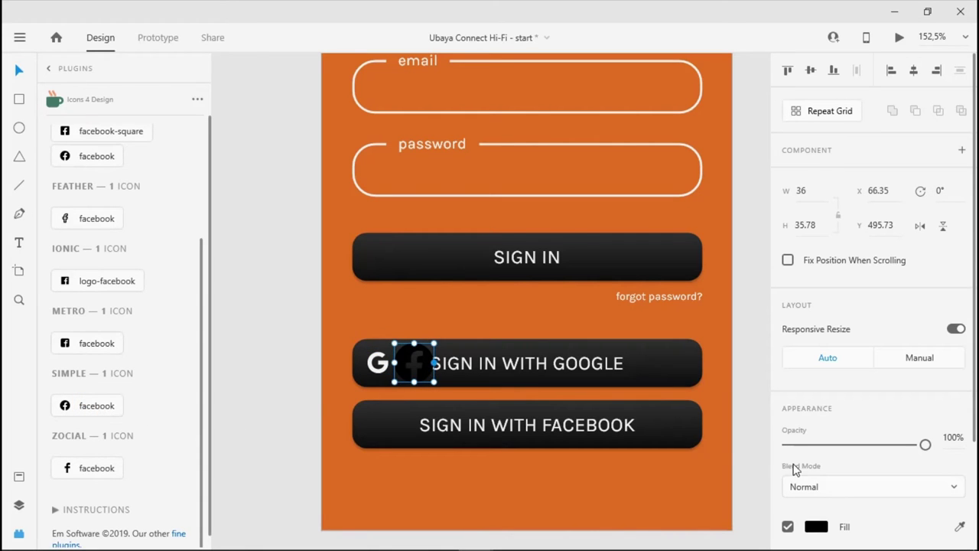
click(23, 472)
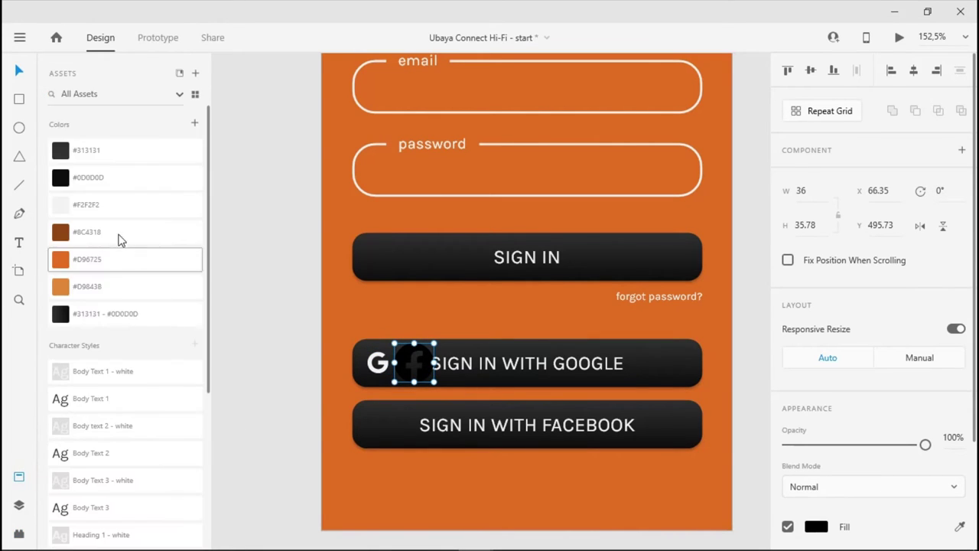
click(90, 213)
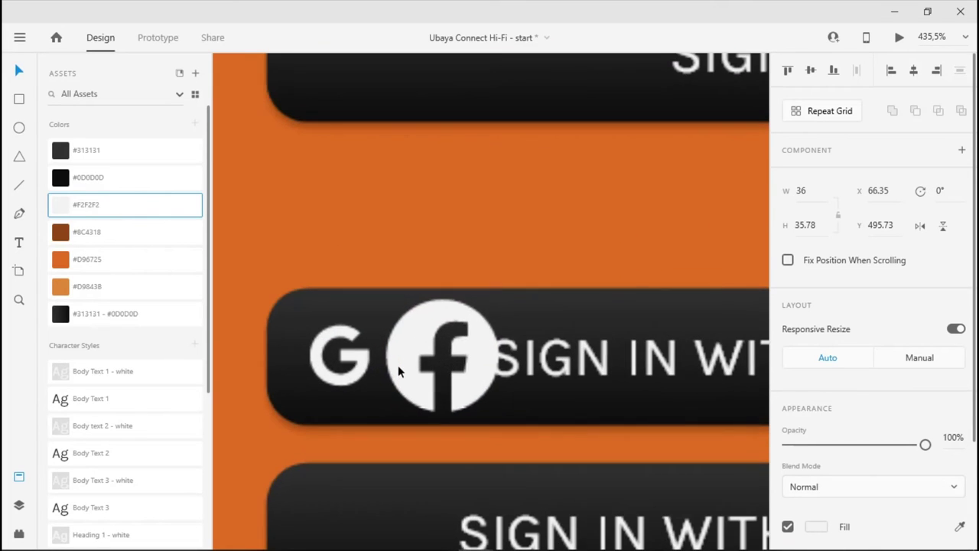
- Place the Facebook icon over the Google icon and scale it to about 19.7 by 19.58 to match its size
scroll(406, 355, up, 5)
drag(420, 328, 388, 350)
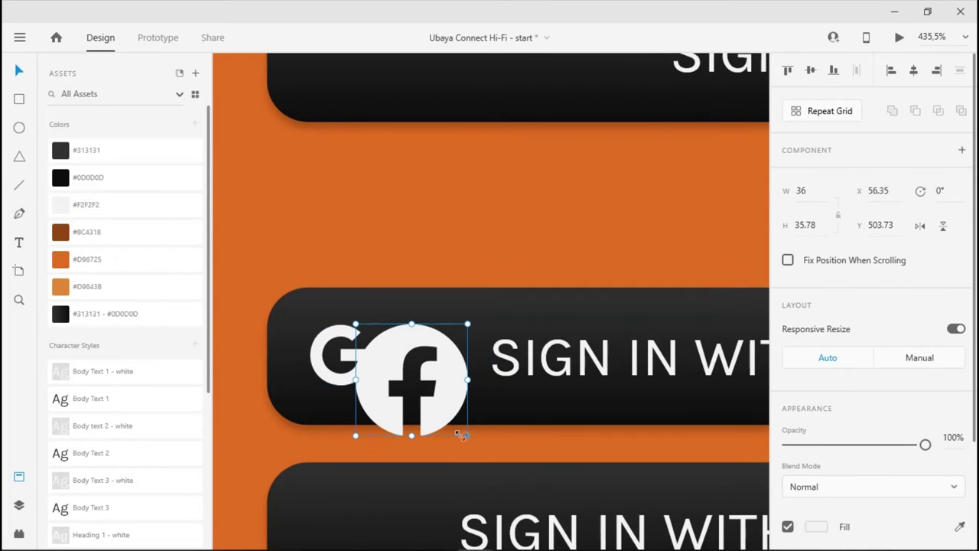
drag(463, 434, 359, 352)
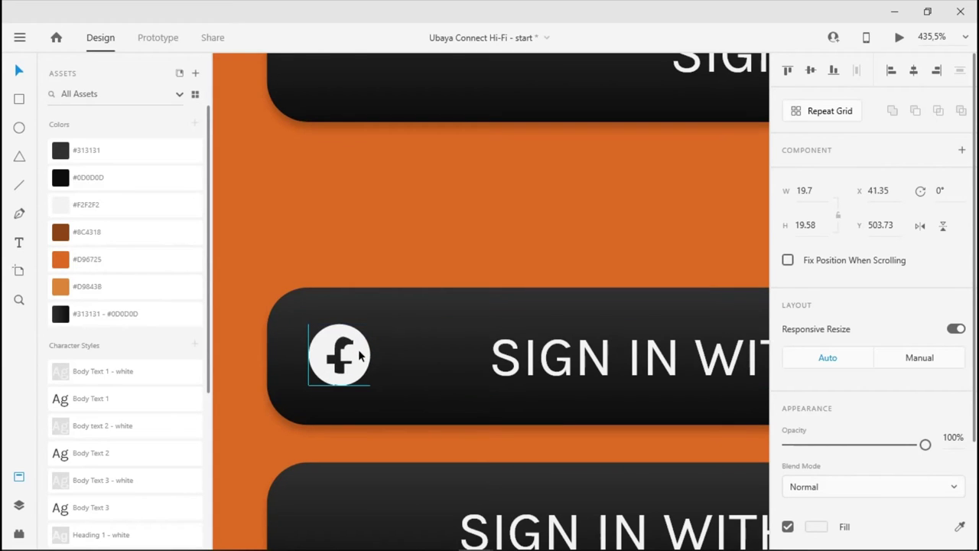
- Move the Facebook icon straight down onto the Sign In with Facebook button, at Y 559.73
key(shift+Down)
key(shift+Down)
key(shift+Down)
key(shift+Down)
key(shift+Down)
key(shift+Down)
key(shift+Down)
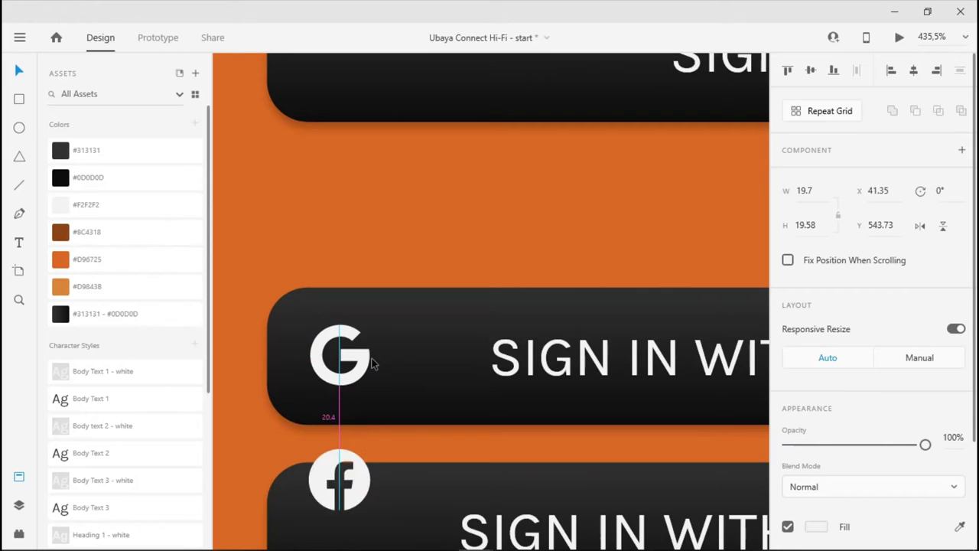
key(shift+Up)
drag(398, 373, 452, 225)
key(shift+Up)
key(Down)
key(Down)
key(Down)
key(Down)
key(Down)
key(Down)
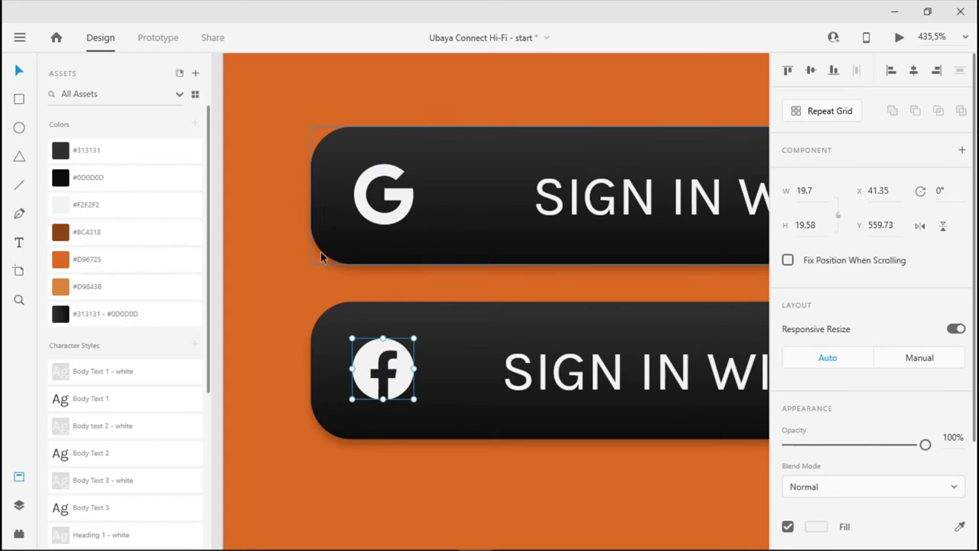
- Group the Google icon with its sign-in button and the Facebook icon with its sign-in button
click(293, 258)
ctrl+scroll(293, 259, down, 5)
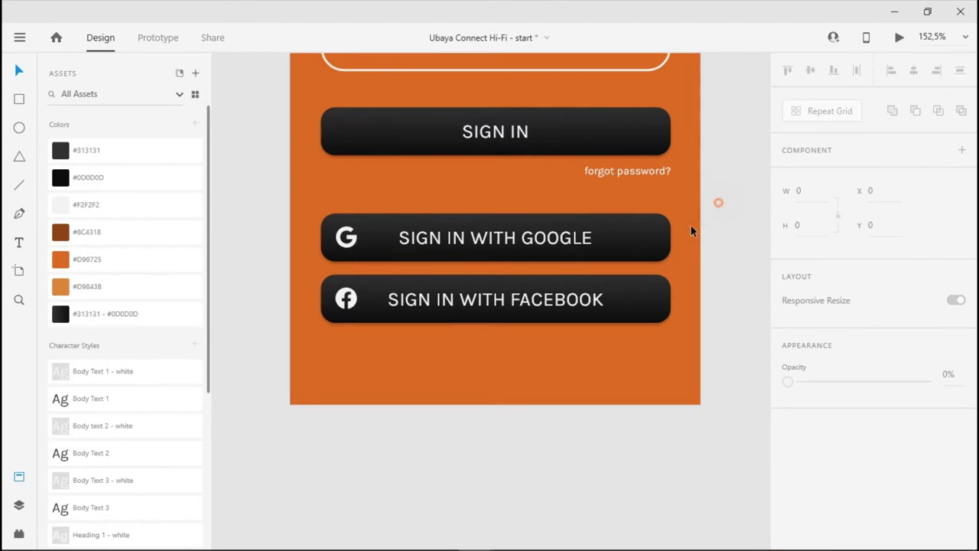
drag(717, 202, 303, 272)
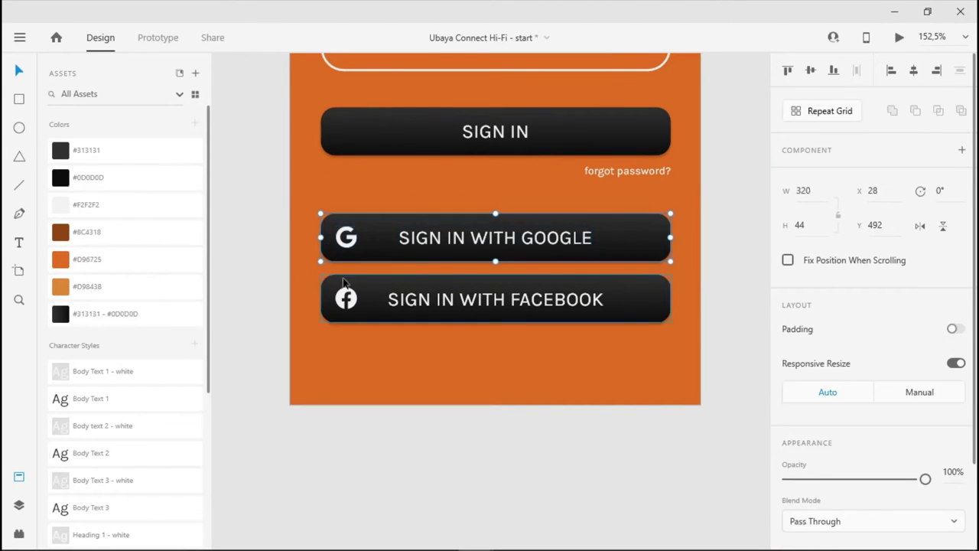
drag(729, 264, 296, 330)
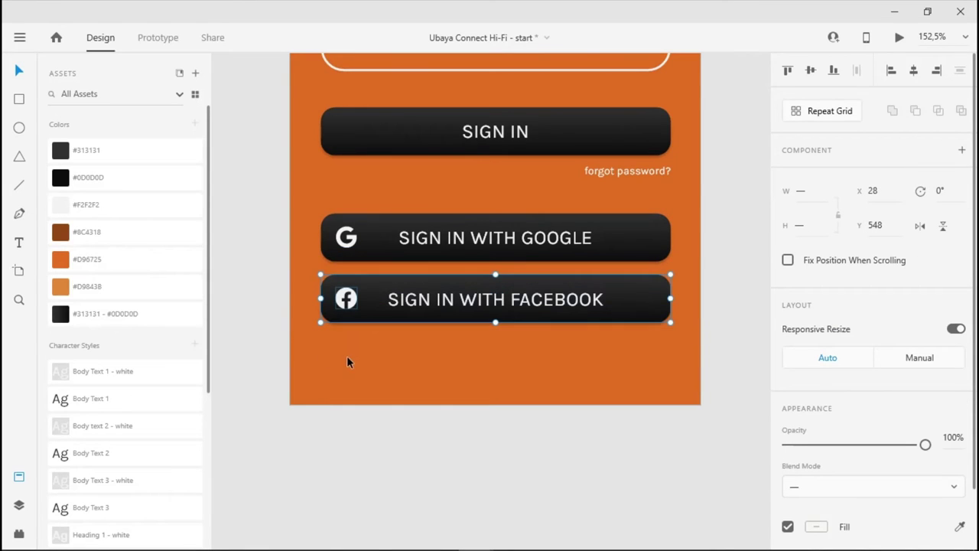
- Ungroup the Sign In with Google button down to its separate parts and select its background shape
click(605, 240)
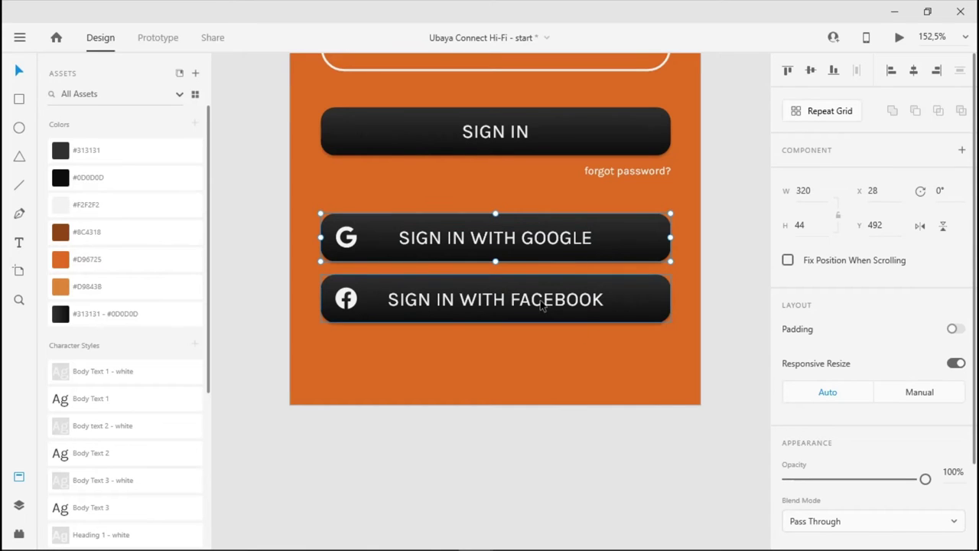
right_click(635, 254)
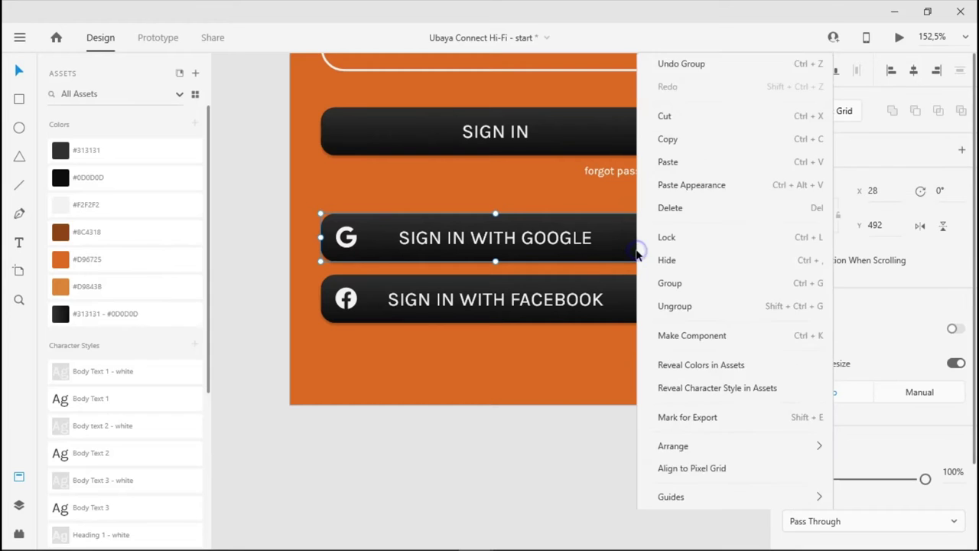
click(674, 259)
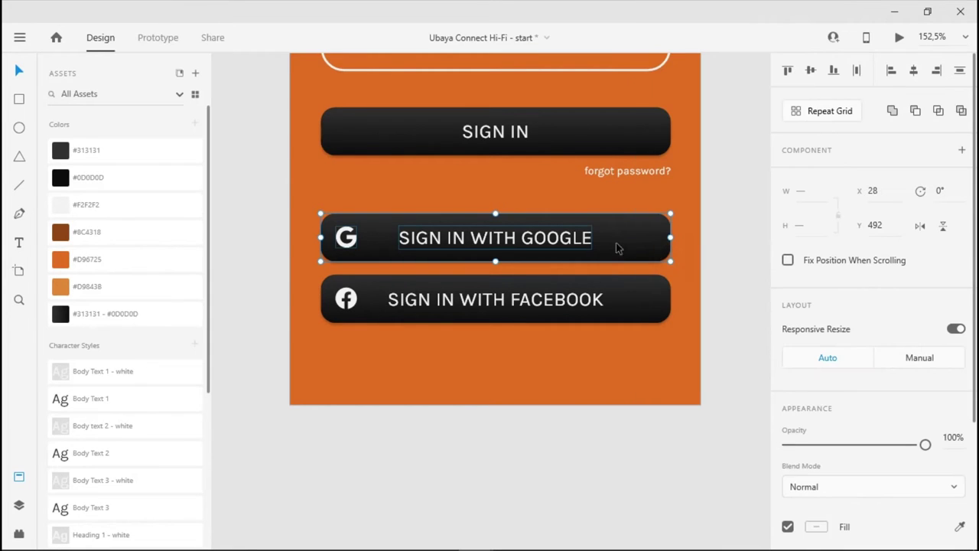
click(706, 234)
click(639, 240)
double_click(640, 240)
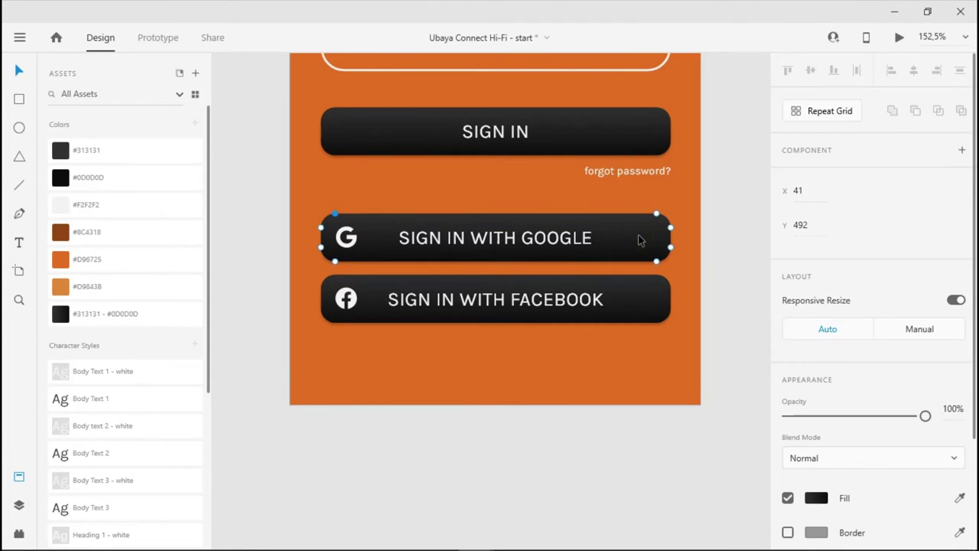
key(Escape)
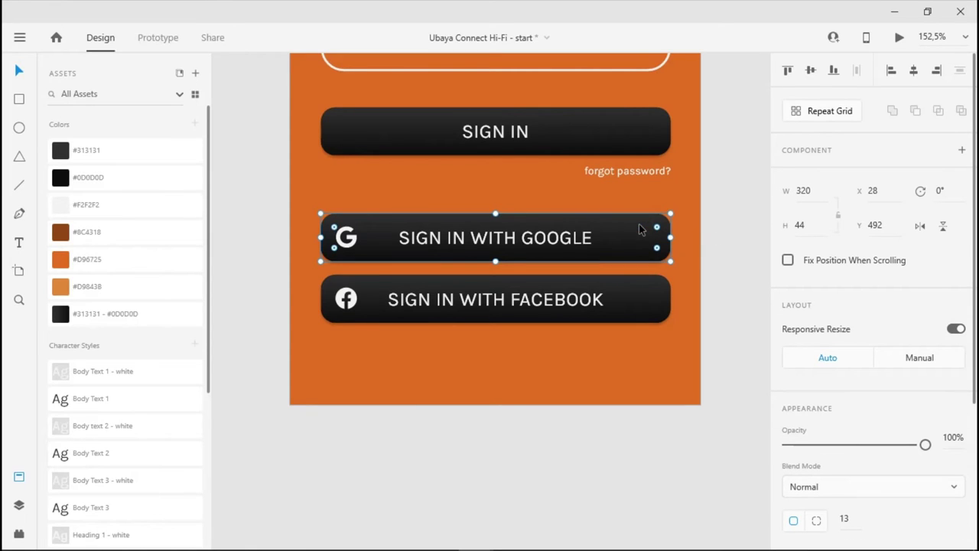
- Try orange #D96725 and brown #8C4318 as the Google button's background fill
click(80, 291)
click(76, 260)
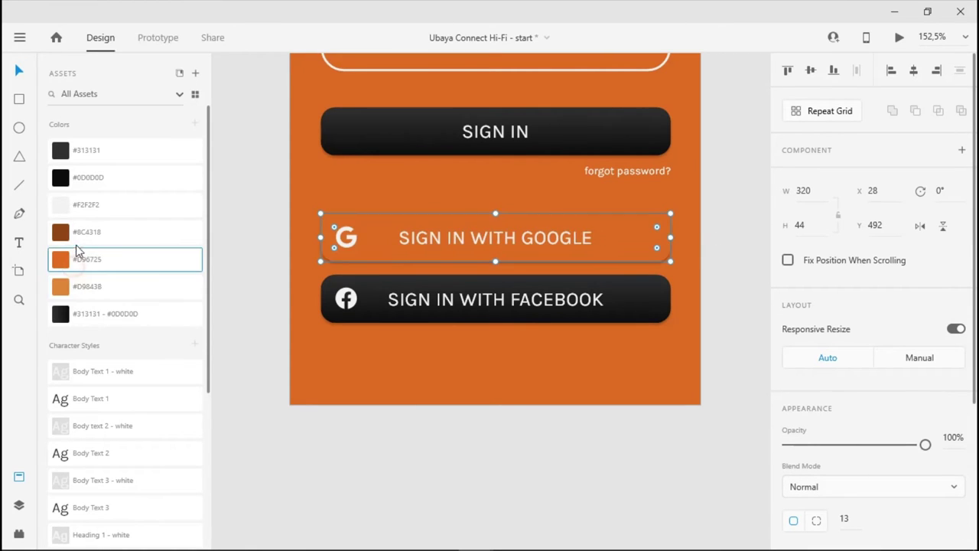
click(77, 232)
click(247, 253)
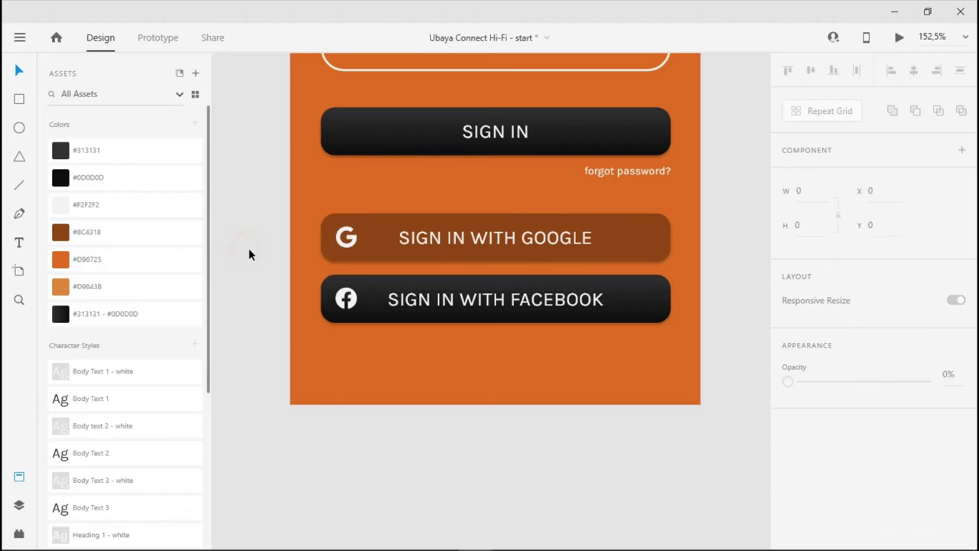
- Fill the background of the Sign In with Google button with solid dark gray #313131
click(354, 245)
click(79, 321)
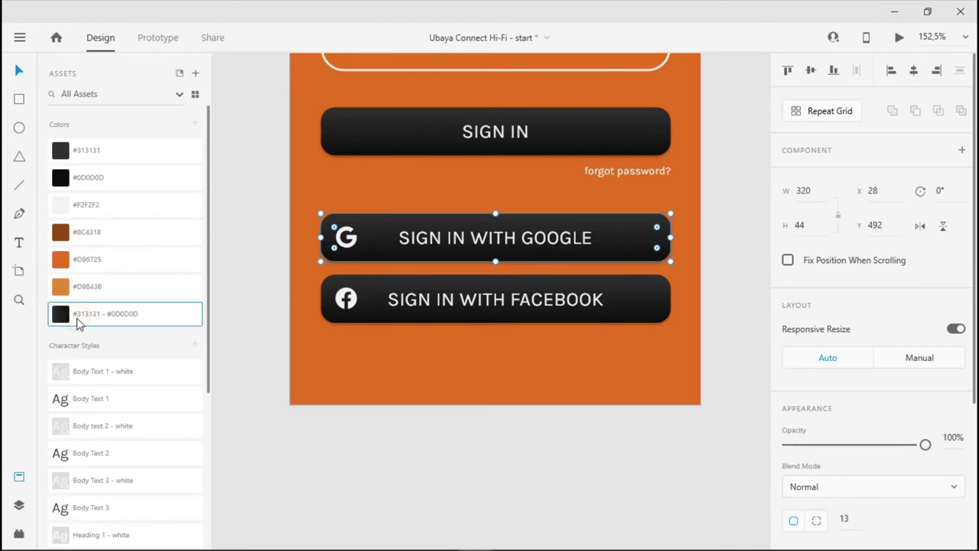
click(86, 153)
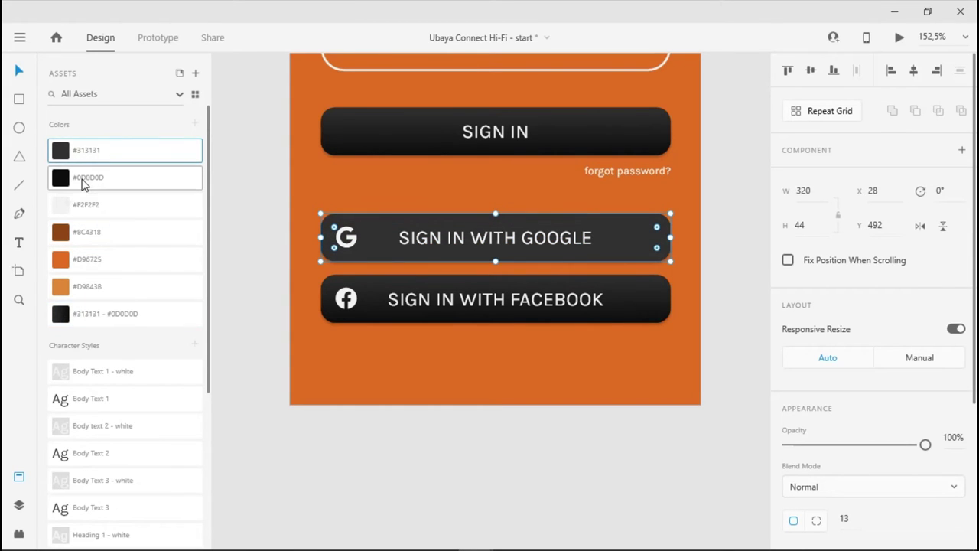
click(708, 299)
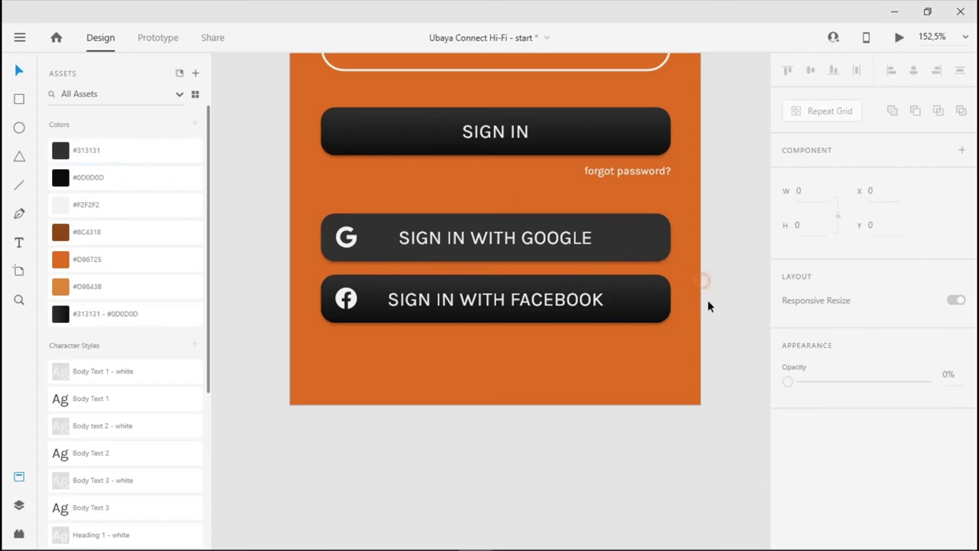
click(667, 320)
key(ctrl+k)
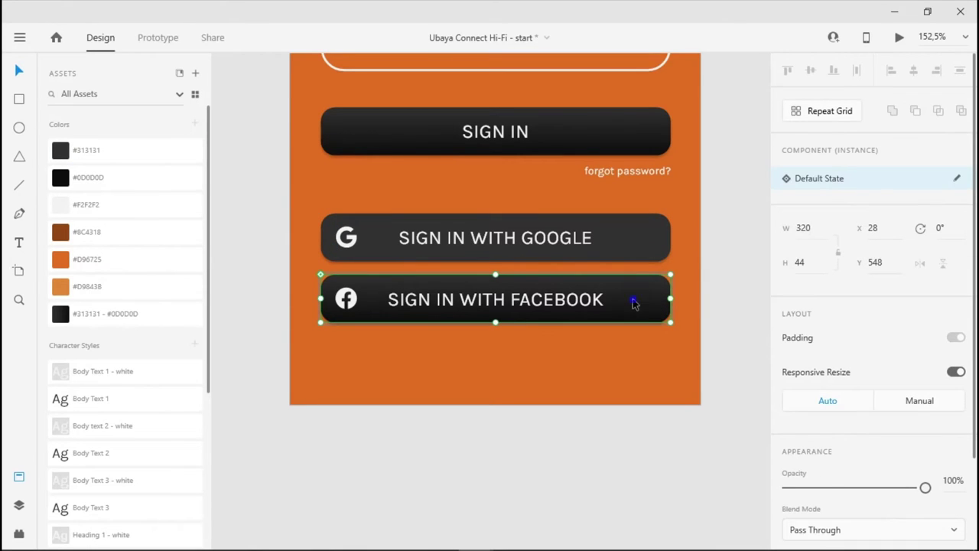
right_click(633, 303)
click(548, 366)
key(ctrl+z)
- Ungroup the Sign In with Facebook button and fill its background shape with #313131
right_click(668, 319)
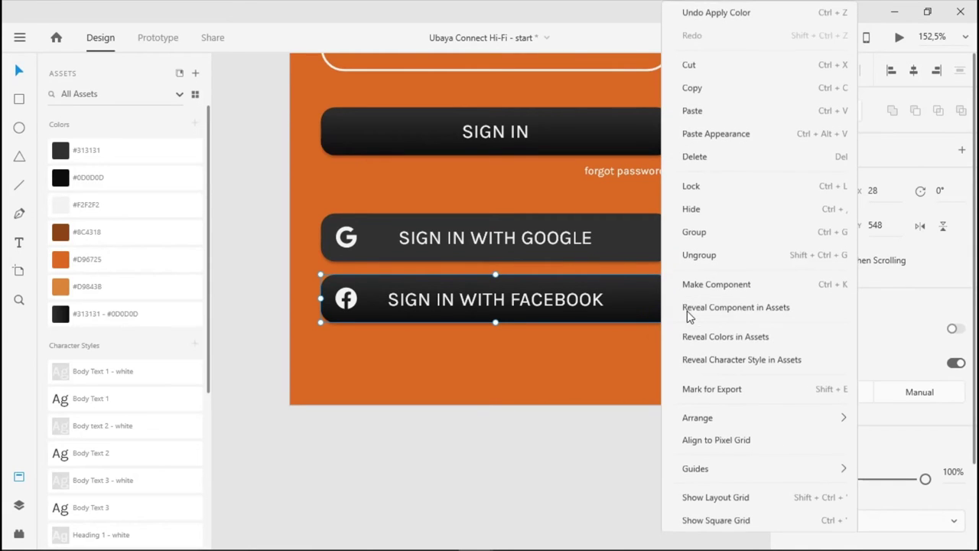
click(703, 265)
right_click(641, 322)
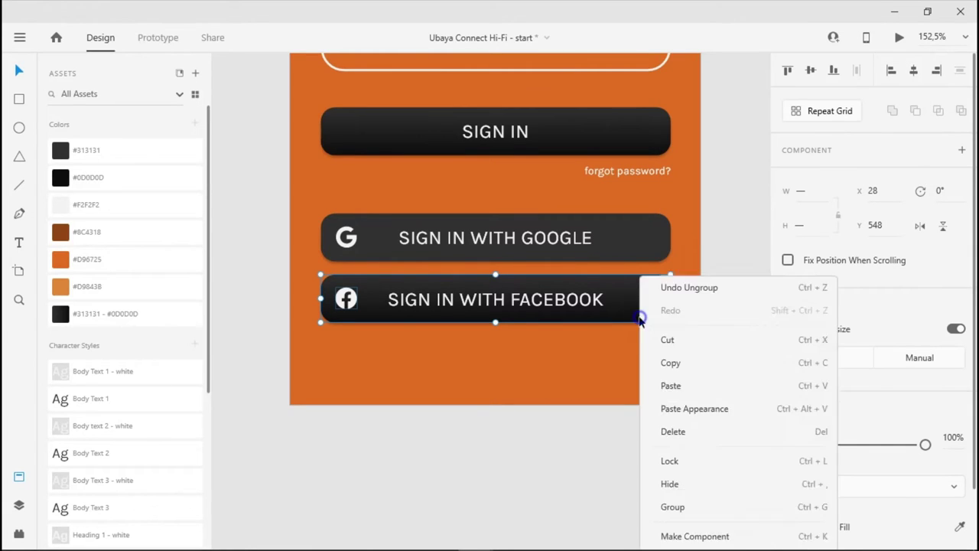
click(588, 309)
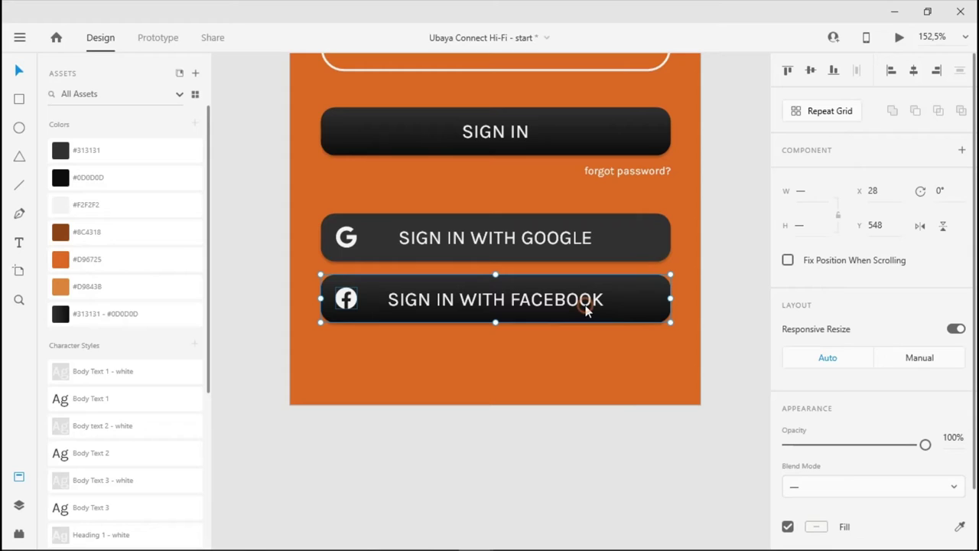
click(625, 314)
right_click(627, 314)
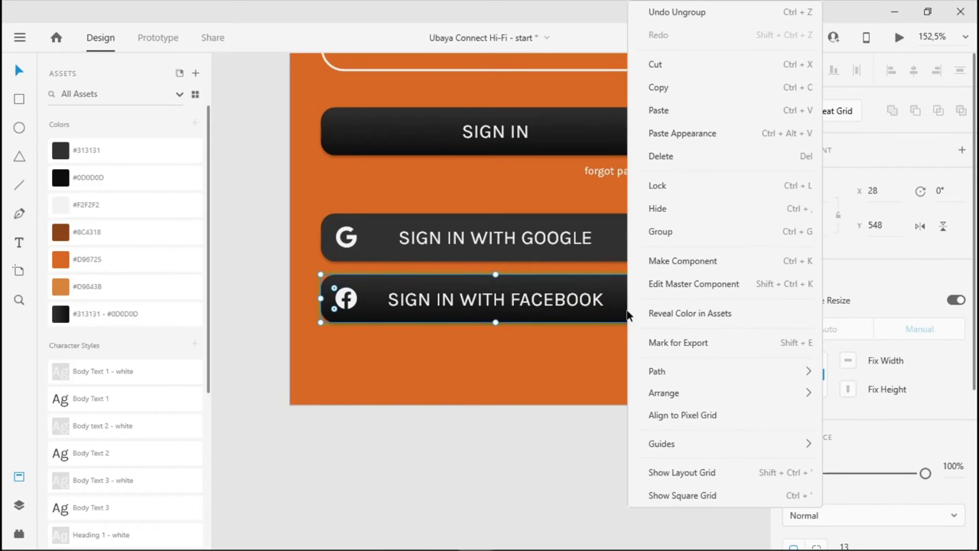
click(463, 319)
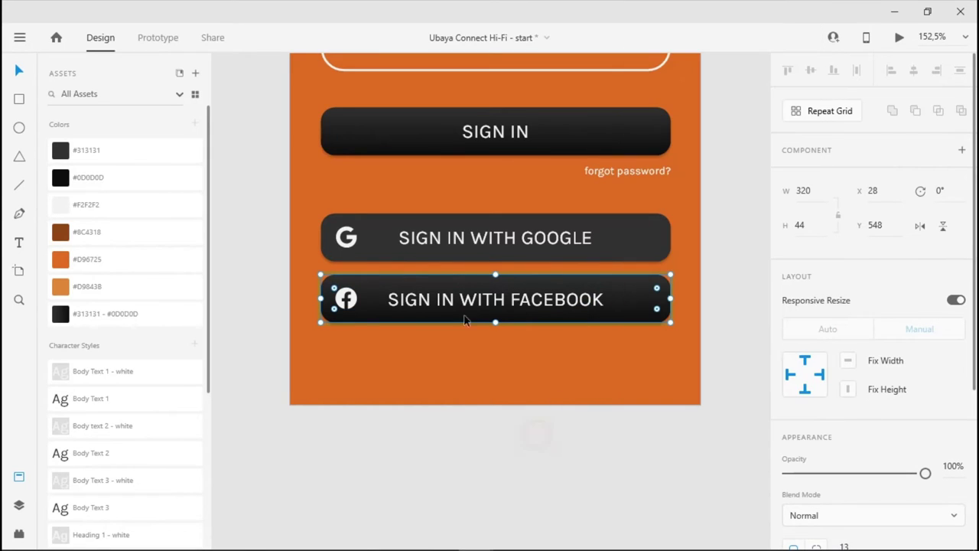
click(91, 153)
click(249, 306)
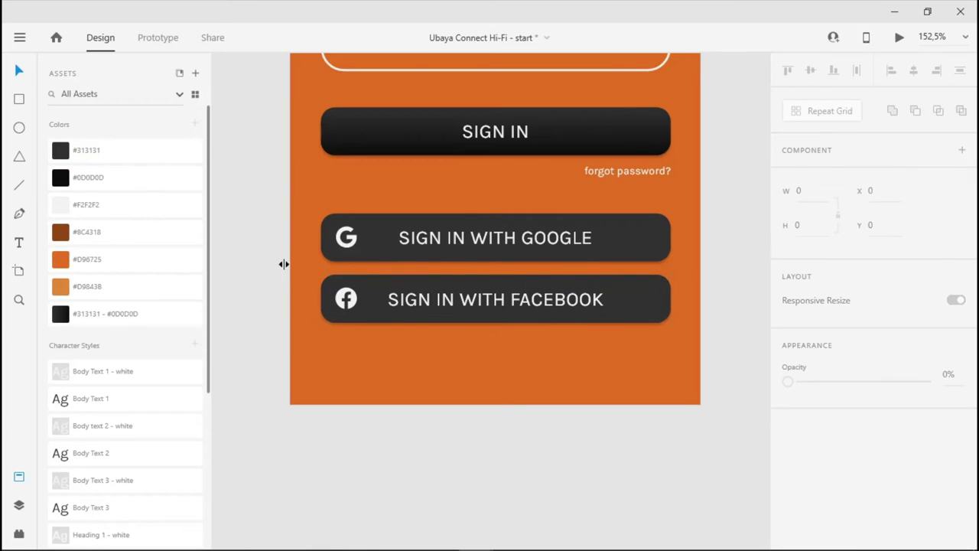
- Group the Facebook button's background, label and icon, and group the Google button's parts the same way
drag(299, 273, 706, 349)
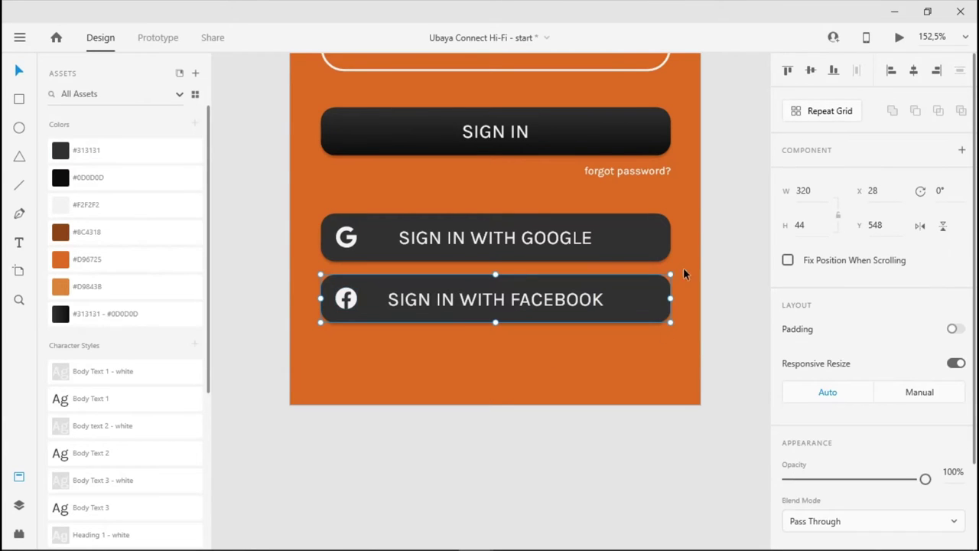
click(709, 204)
drag(708, 207, 278, 266)
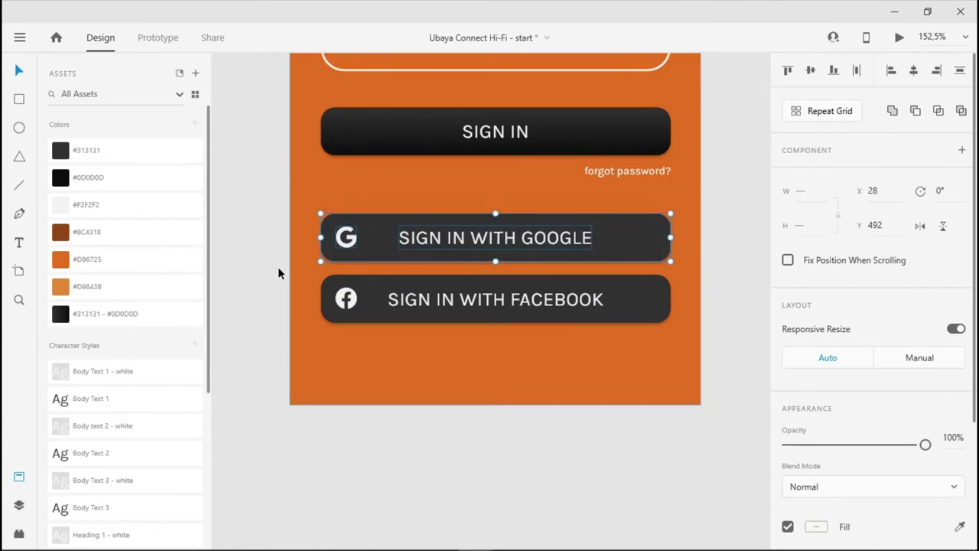
- Make the grouped Sign In with Google button a component and name it "gray button"
right_click(375, 234)
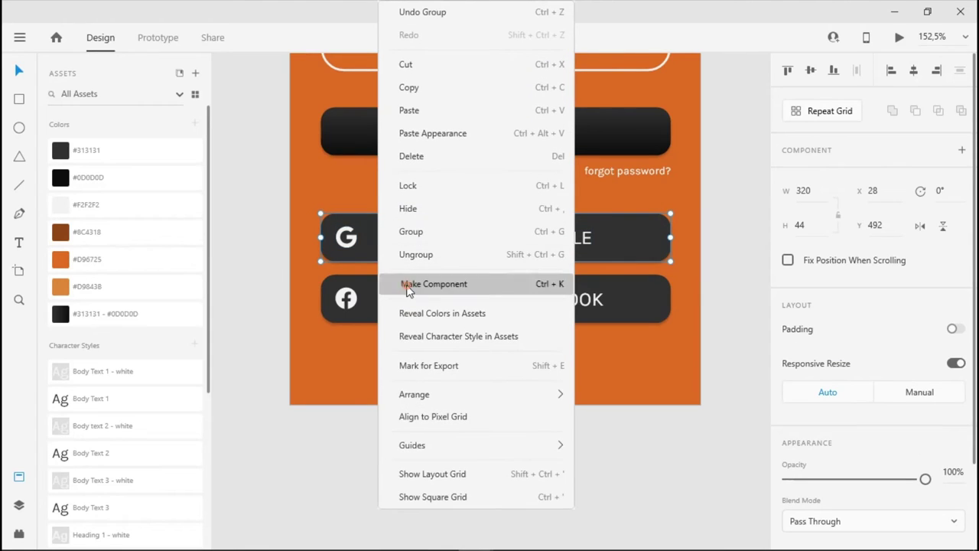
click(406, 284)
scroll(95, 429, down, 1)
double_click(90, 457)
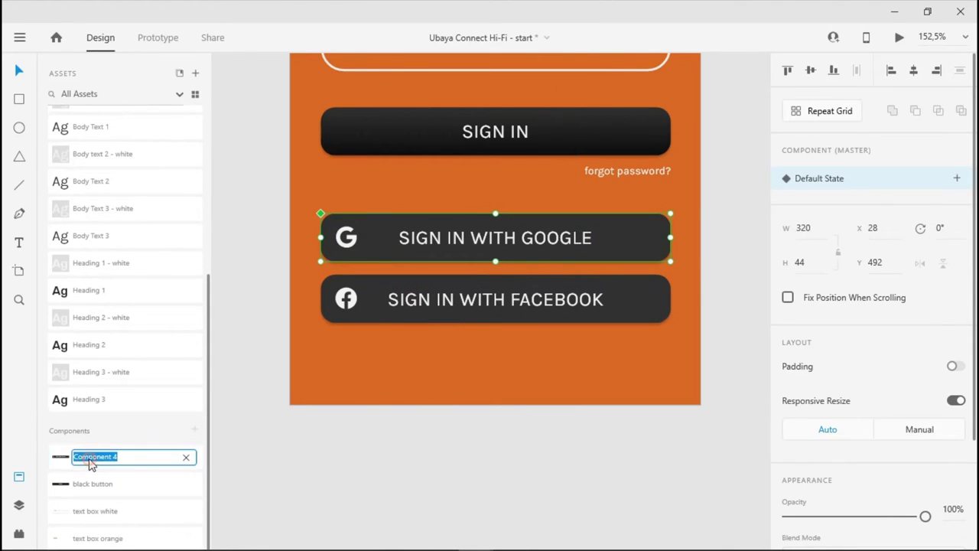
text(gray button)
click(420, 381)
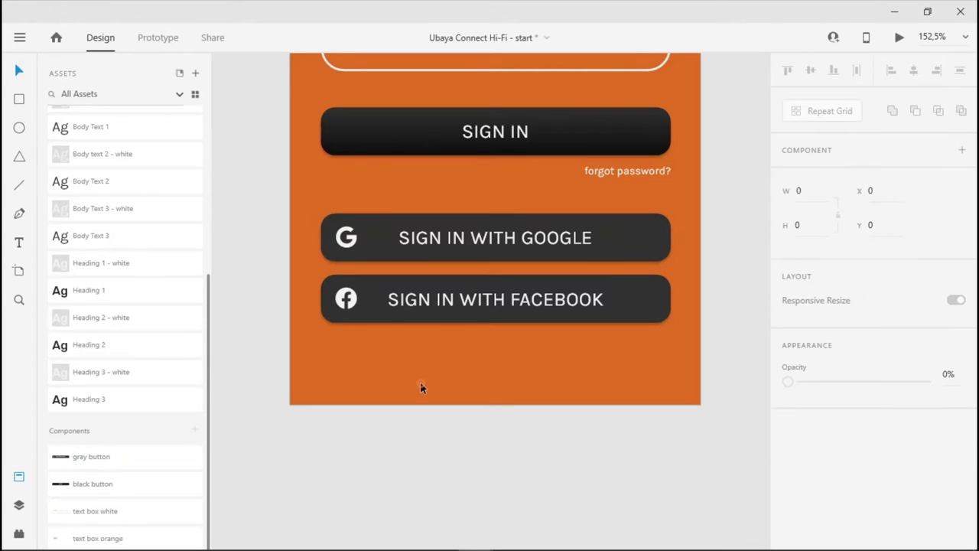
- Move the Google and Facebook sign-in buttons down together on the Sign In artboard, with the Google button at Y 544
scroll(329, 89, up, 1)
scroll(567, 217, down, 3)
scroll(553, 190, up, 3)
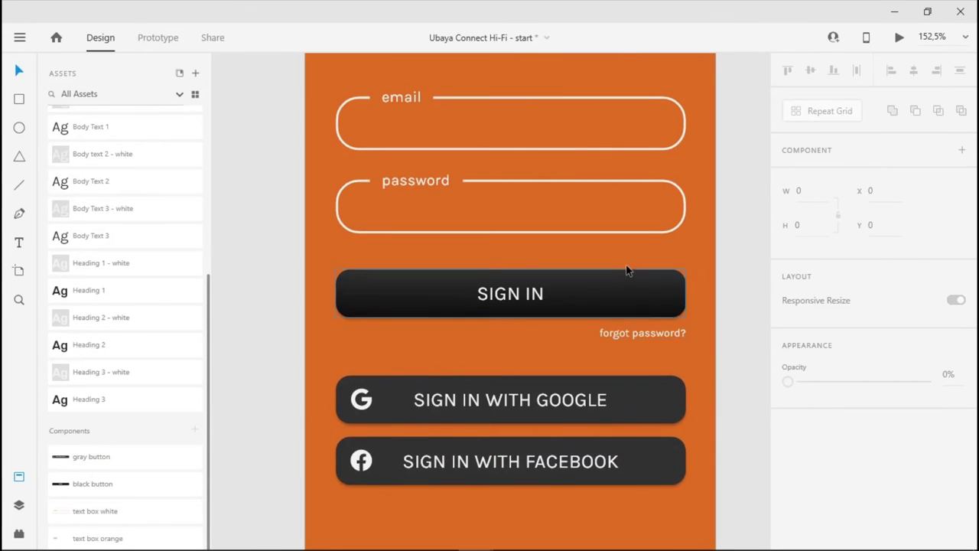
scroll(629, 270, down, 4)
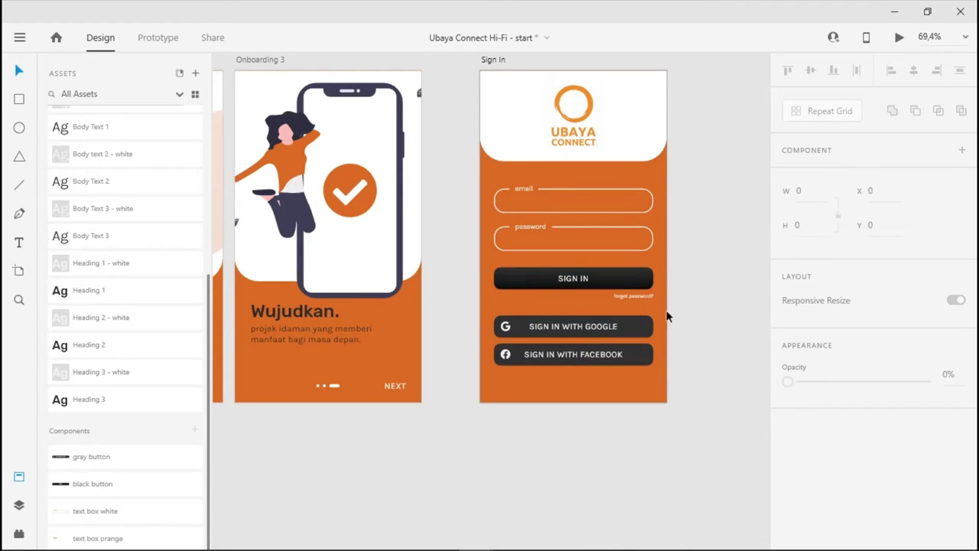
drag(664, 309, 514, 361)
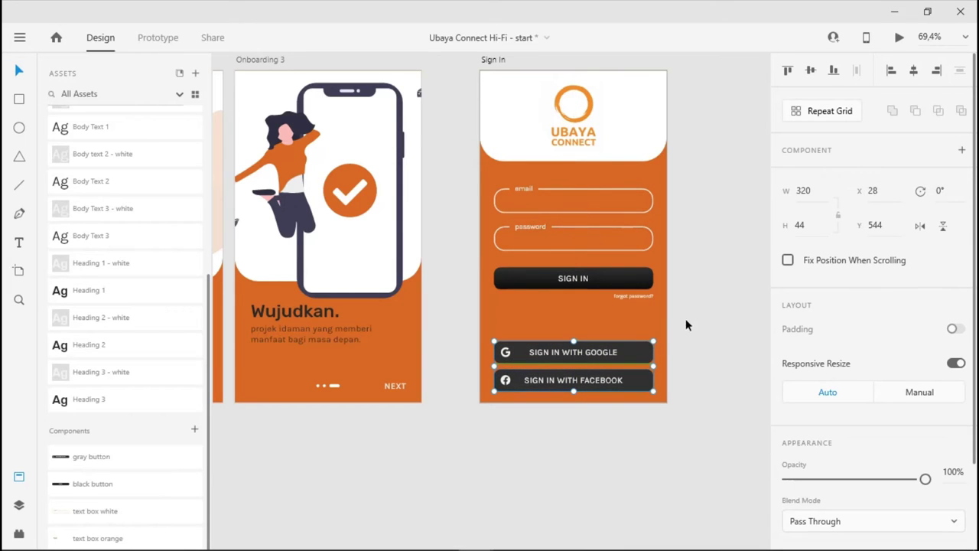
- Move the Google and Facebook sign-in buttons up together, placing the Google button at Y 492
drag(625, 351, 622, 326)
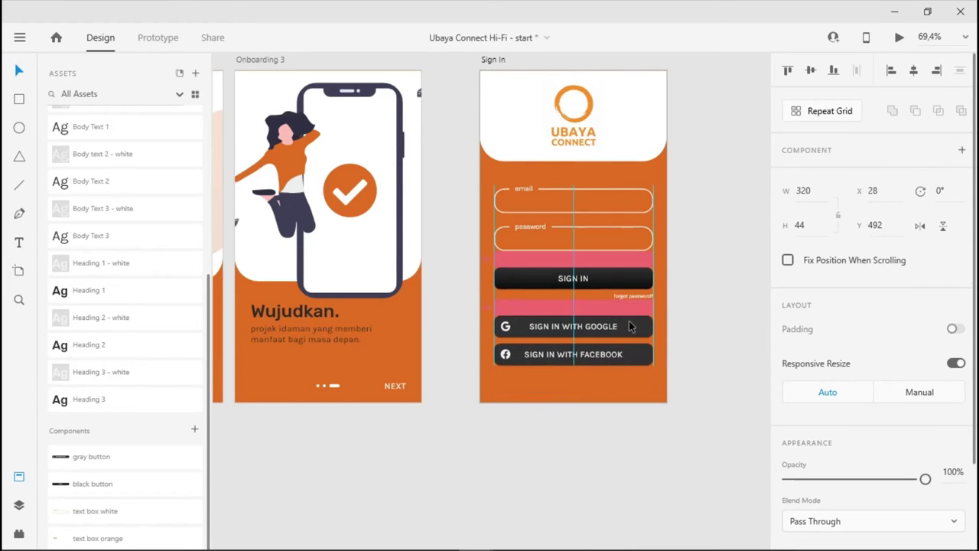
click(691, 359)
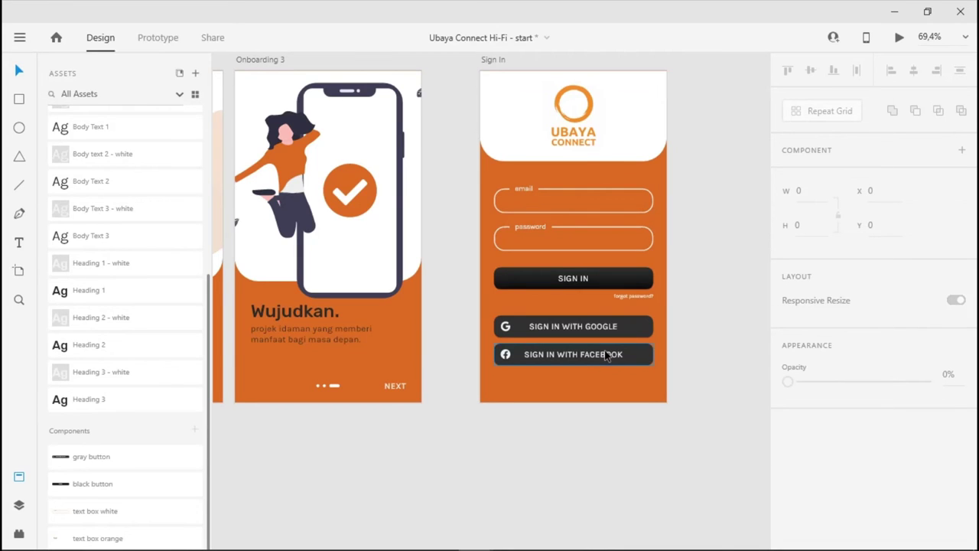
- Duplicate the "forgot password?" text and place the copy centered below the Facebook button at X 148, Y 642
scroll(606, 355, up, 5)
click(664, 232)
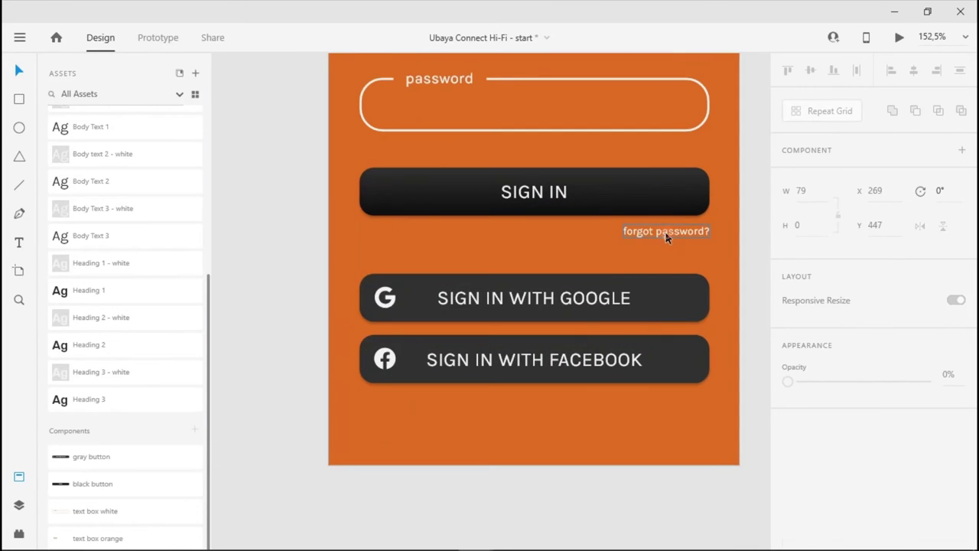
drag(643, 229, 505, 441)
- Change the copied text to "don't have account? create one now" and center it horizontally on the artboard at X 107
double_click(520, 442)
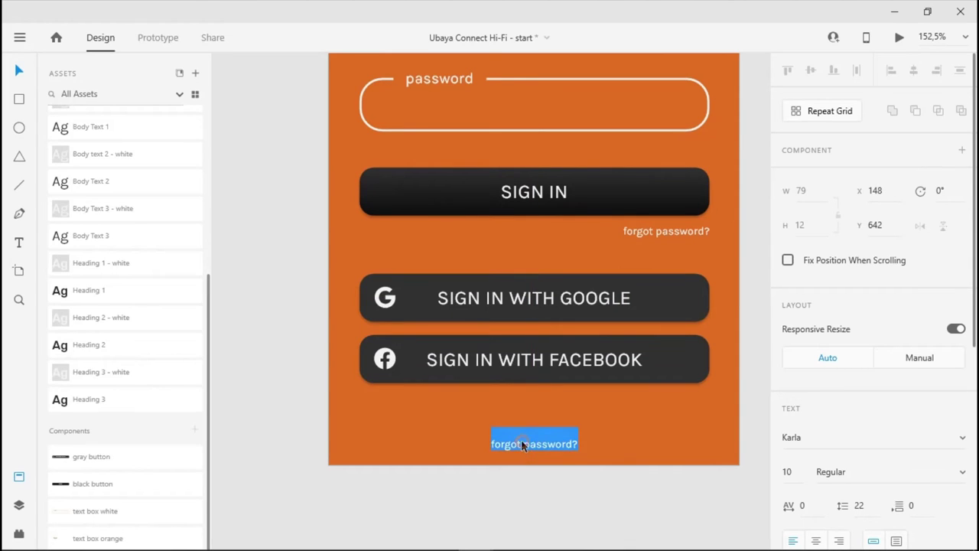
text(don't have account? create one n)
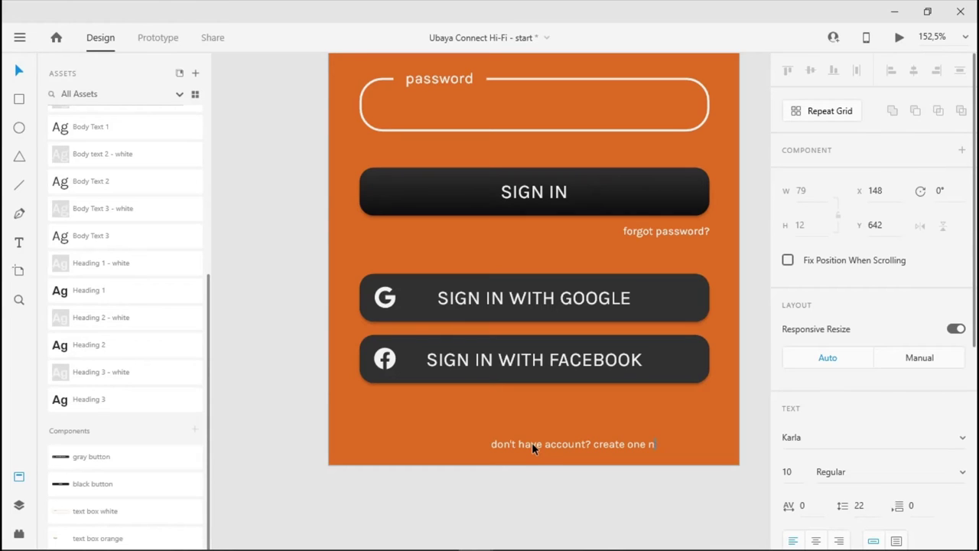
text(ow)
click(603, 488)
drag(610, 450, 562, 452)
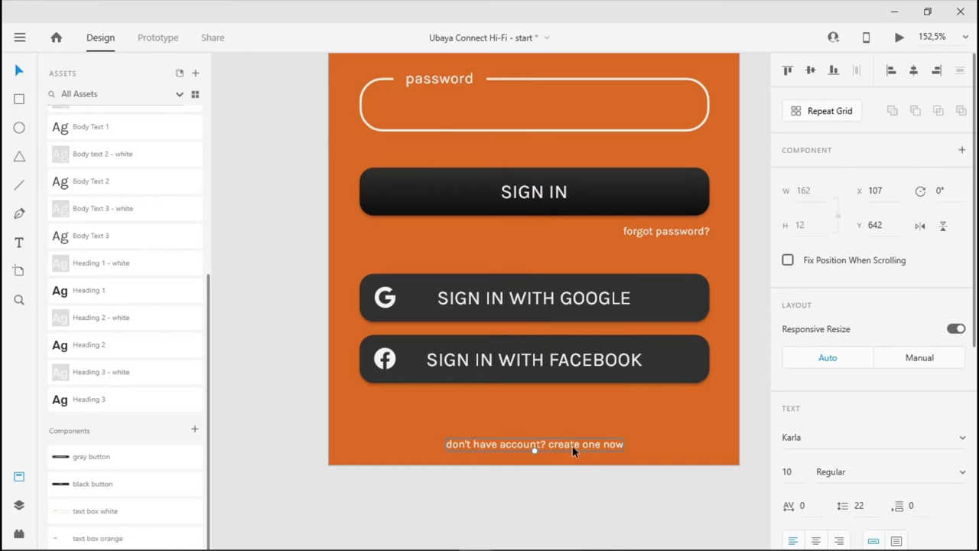
- Color only the words "create one now" with the saved color #313131
double_click(572, 445)
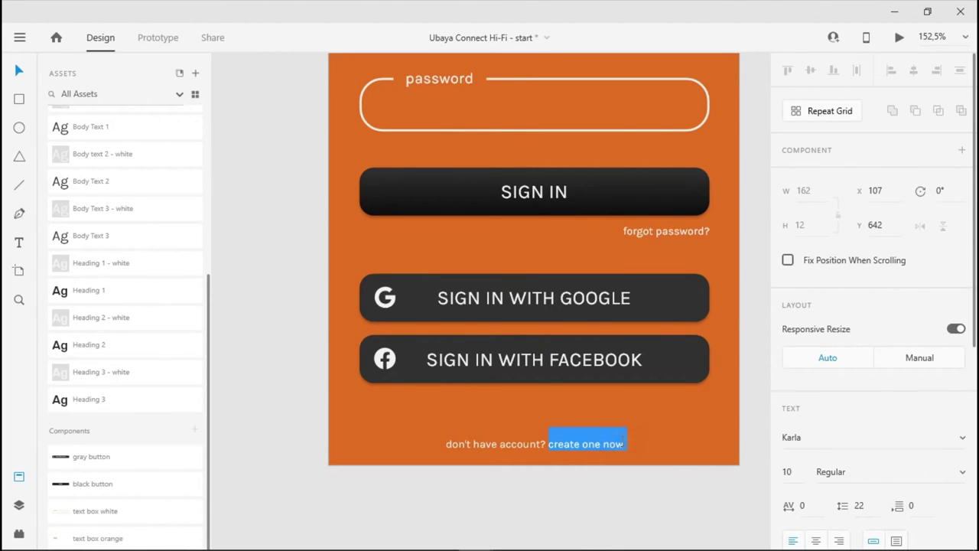
scroll(142, 417, up, 4)
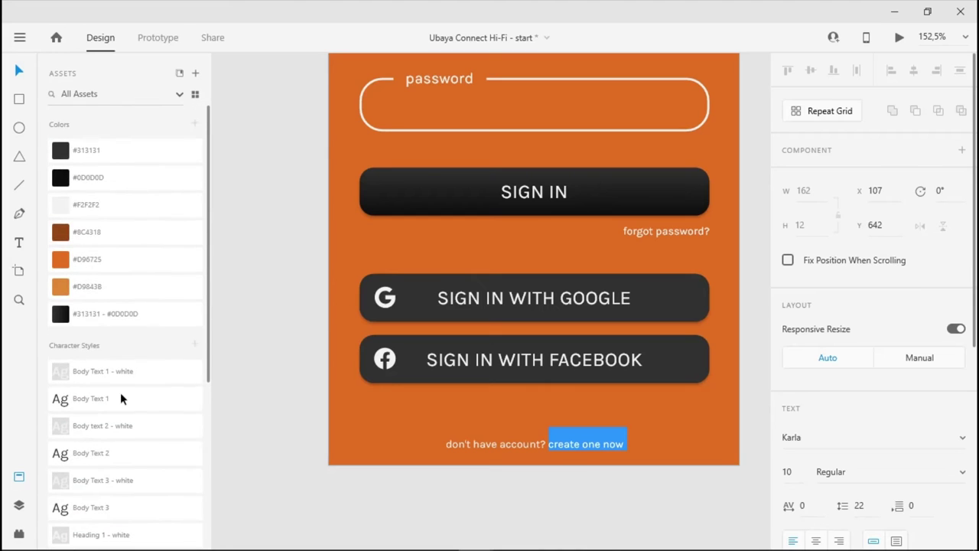
click(80, 286)
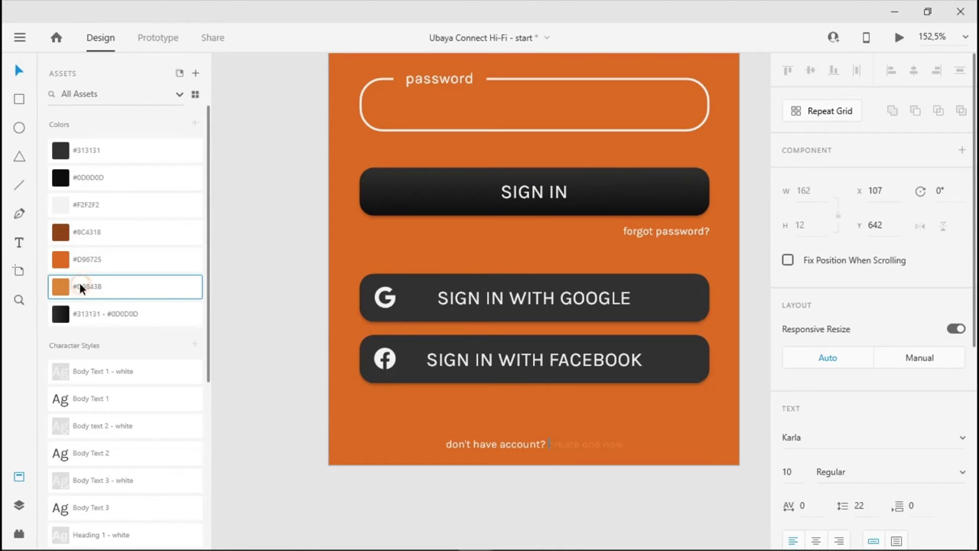
click(82, 233)
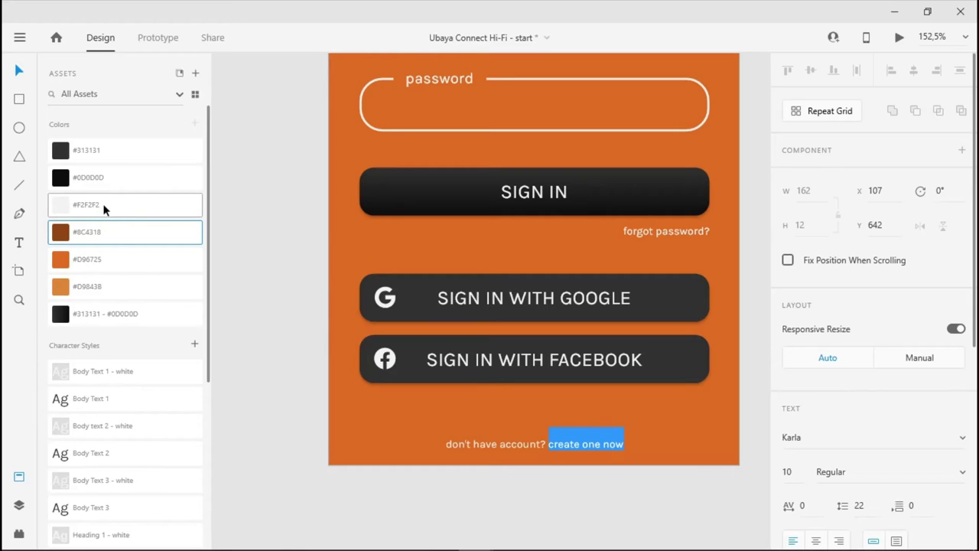
click(100, 152)
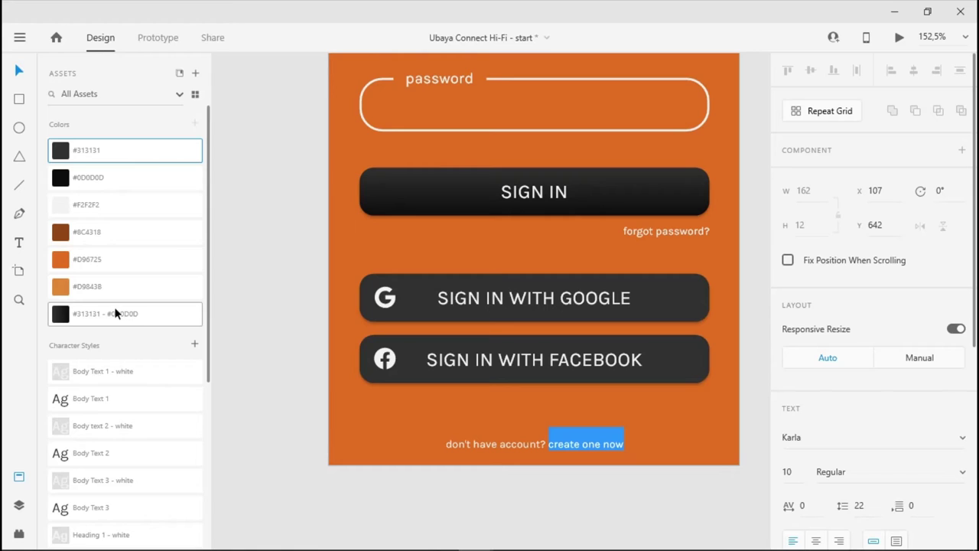
- Try the saved colors #0D0D0D, #8C4318, #D96725, #D9843B and #F2F2F2 on "create one now" and reapply #313131
click(108, 186)
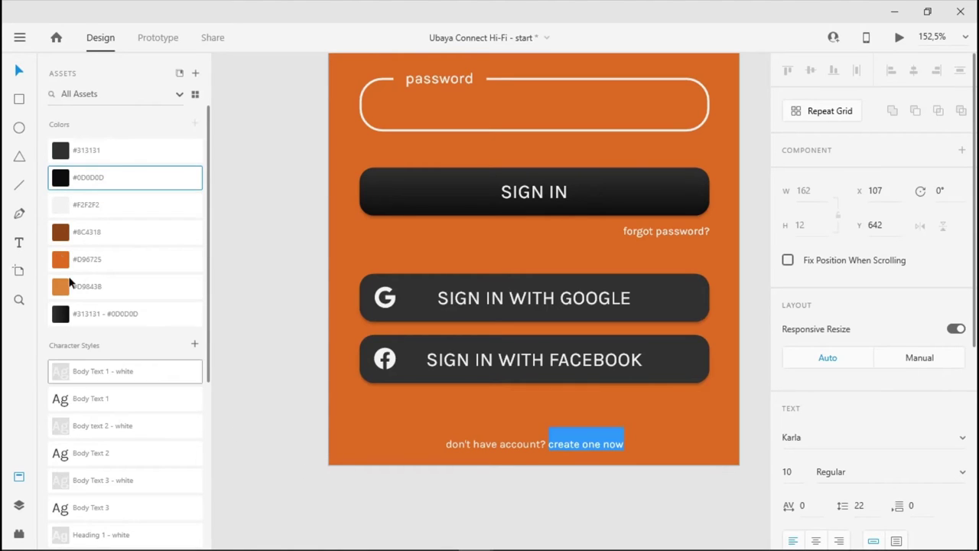
click(76, 233)
click(76, 260)
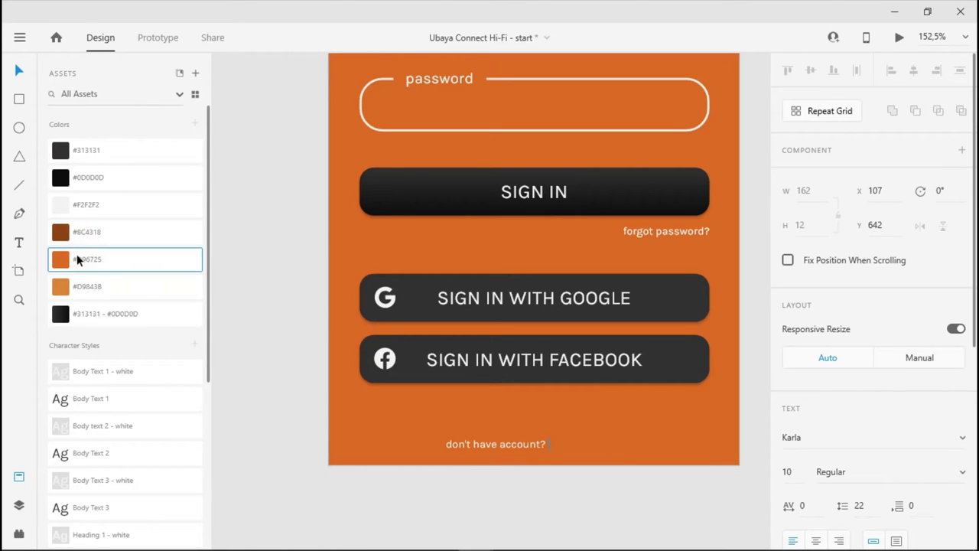
click(77, 285)
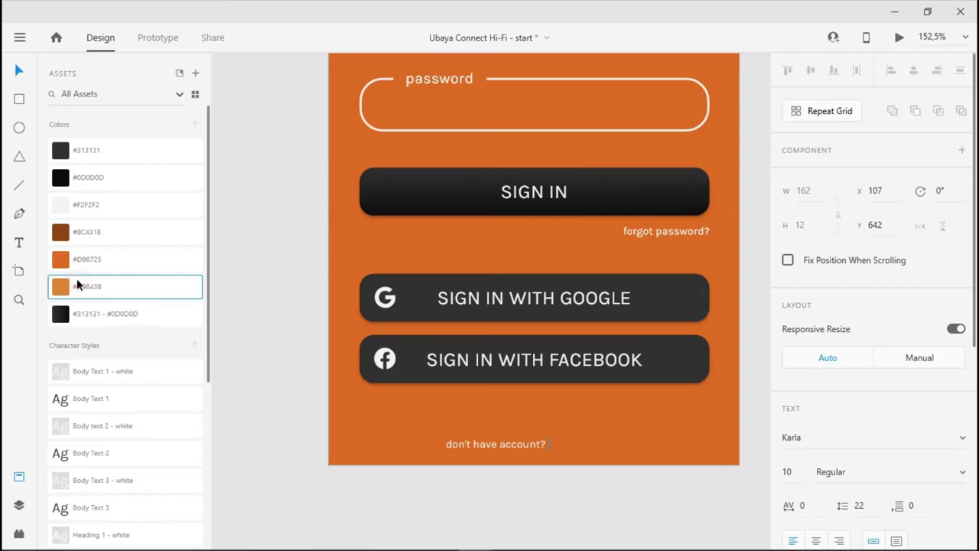
click(76, 204)
key(ctrl+z)
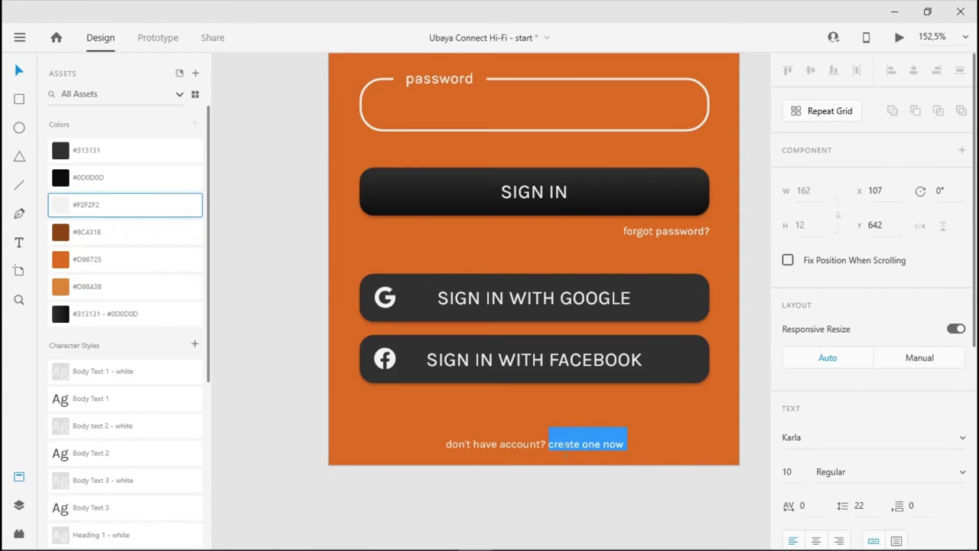
click(124, 153)
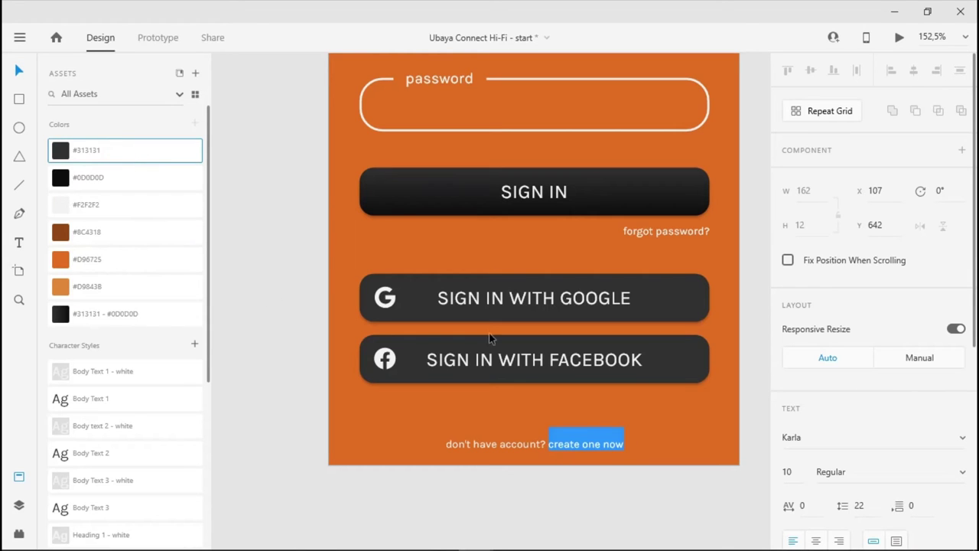
- Add a prototype tap transition from the SKIP text on Onboarding 1 to the Sign In artboard
ctrl+scroll(737, 407, down, 3)
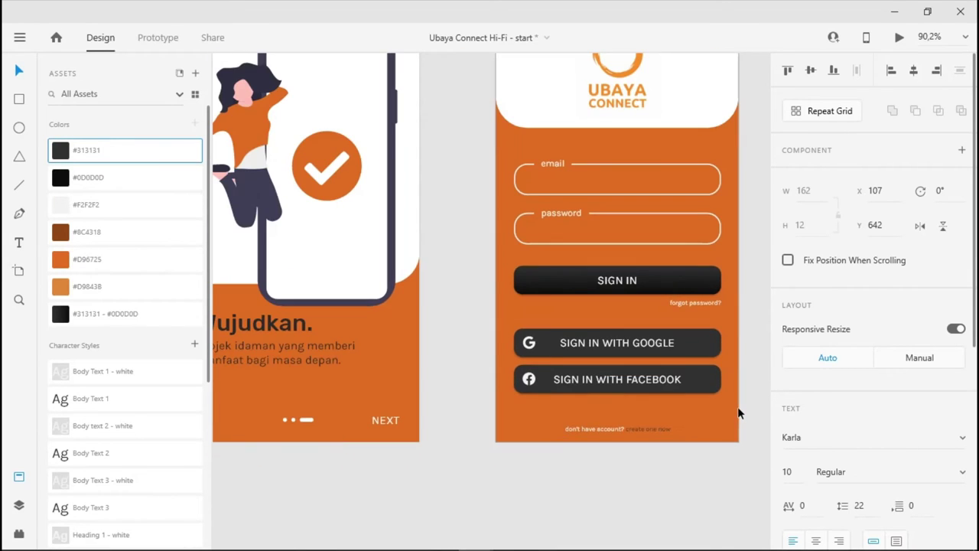
drag(741, 379, 569, 372)
ctrl+scroll(604, 368, down, 2)
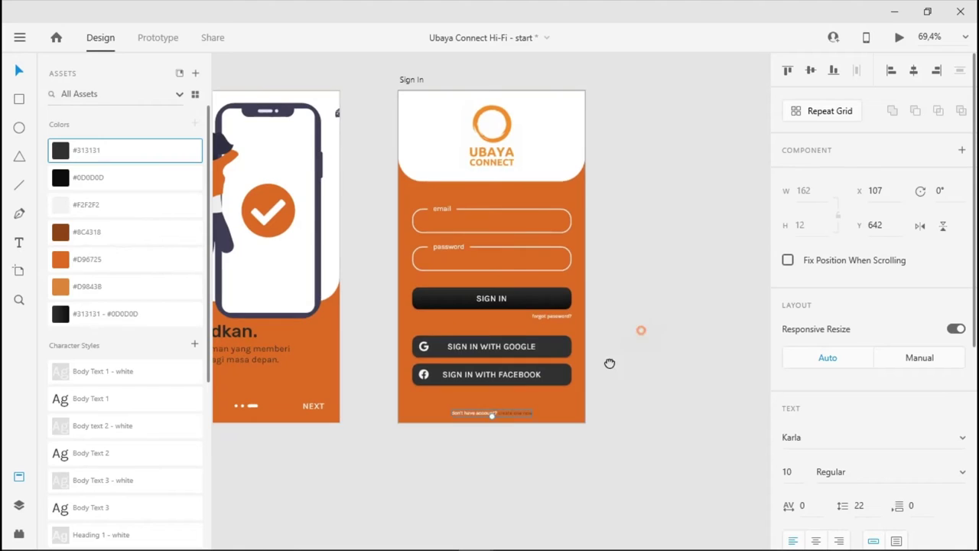
drag(313, 142, 429, 135)
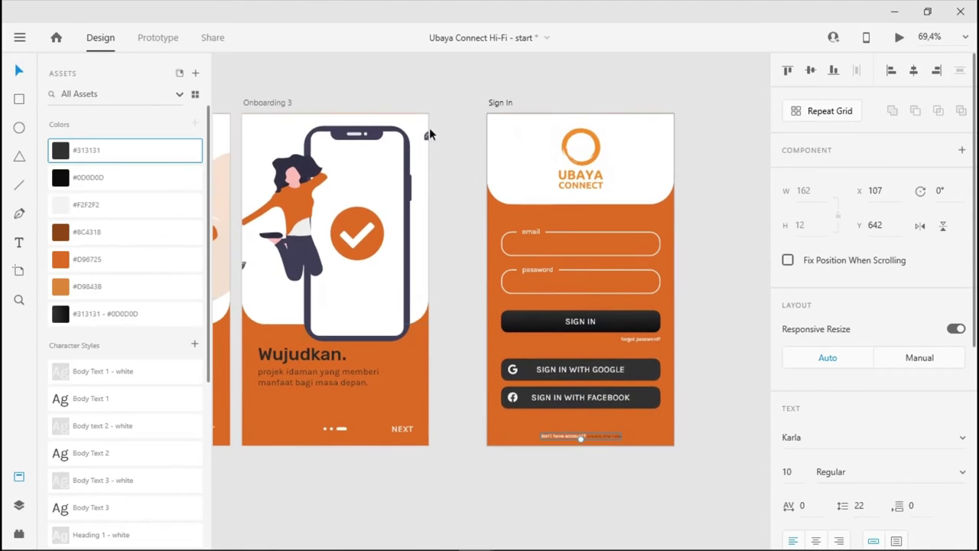
click(158, 38)
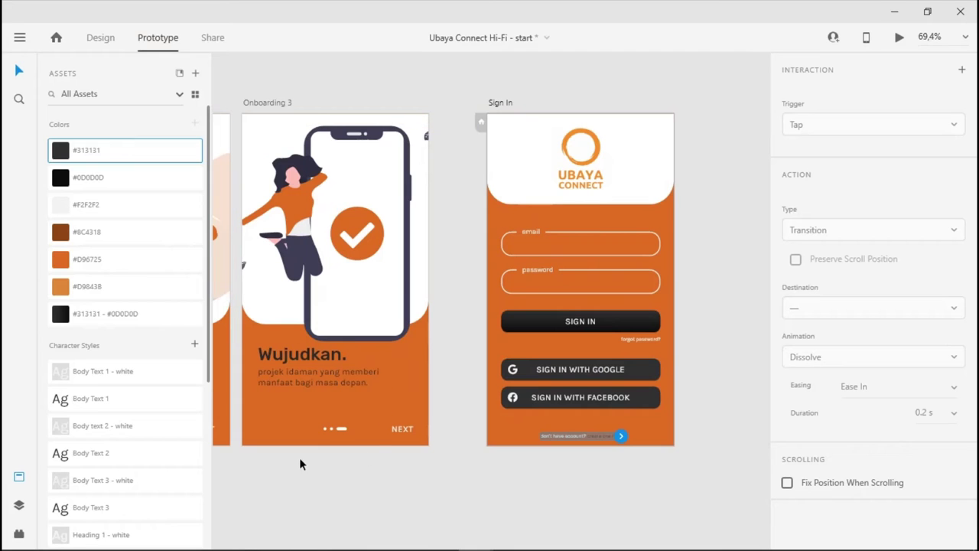
drag(267, 449, 490, 434)
drag(591, 413, 640, 417)
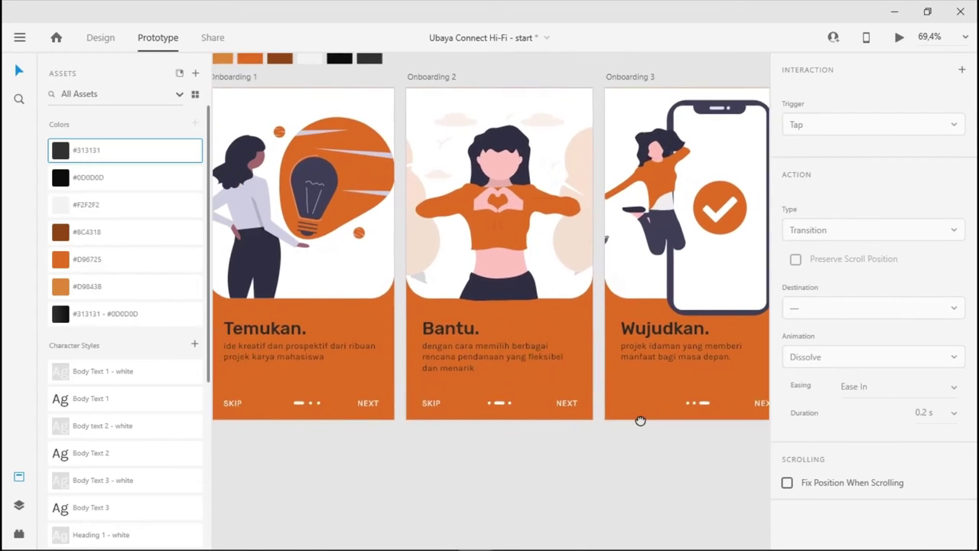
scroll(601, 363, down, 3)
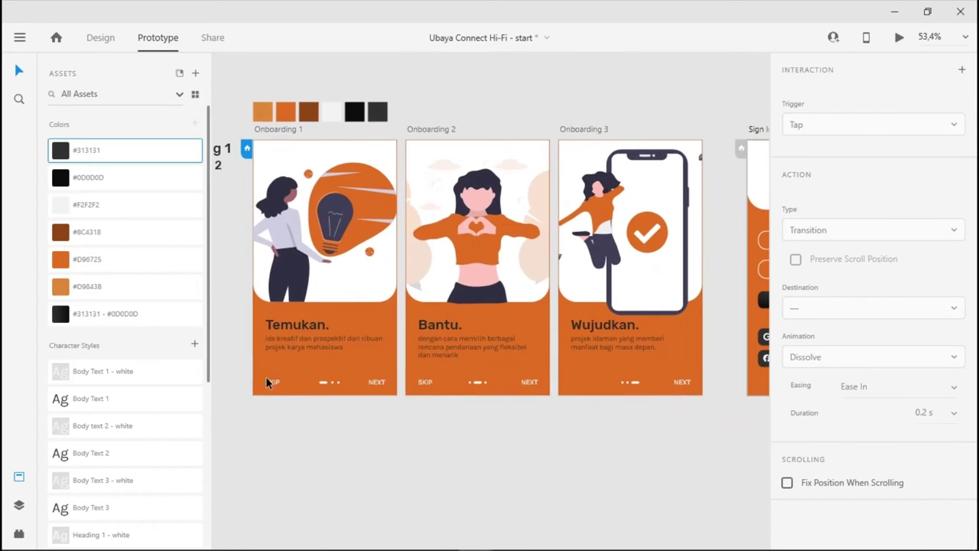
click(265, 377)
drag(281, 382, 752, 301)
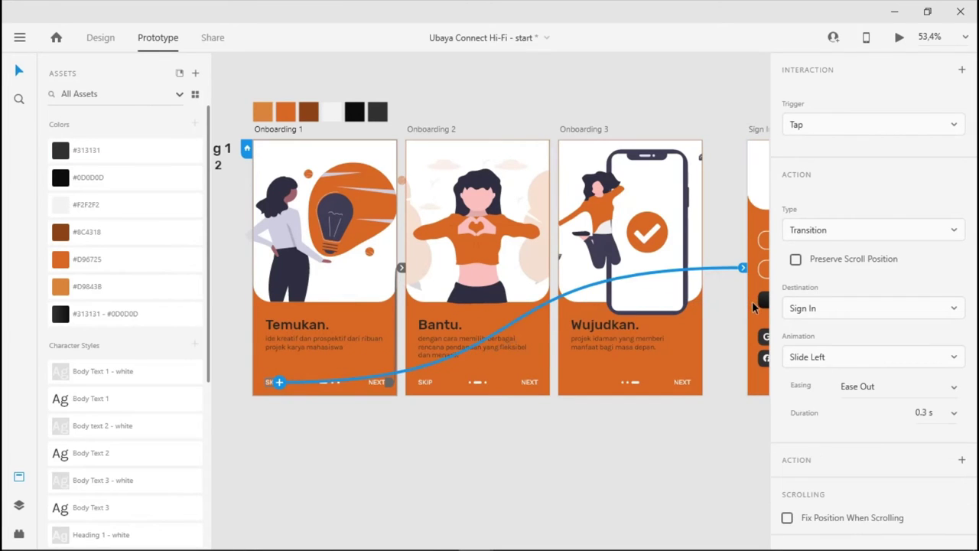
- Link the SKIP text on Onboarding 2 and the NEXT text on Onboarding 3 to the Sign In artboard
click(425, 382)
drag(433, 382, 692, 278)
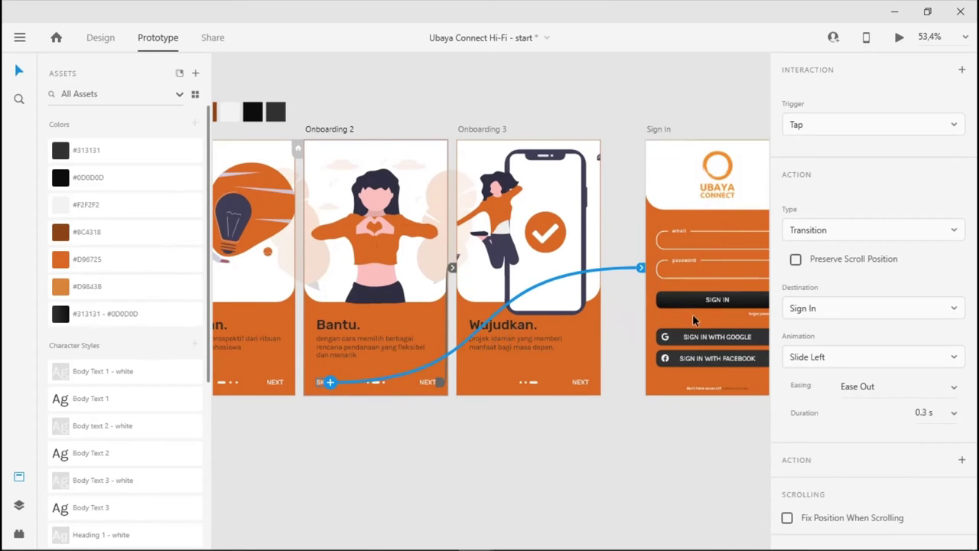
click(580, 384)
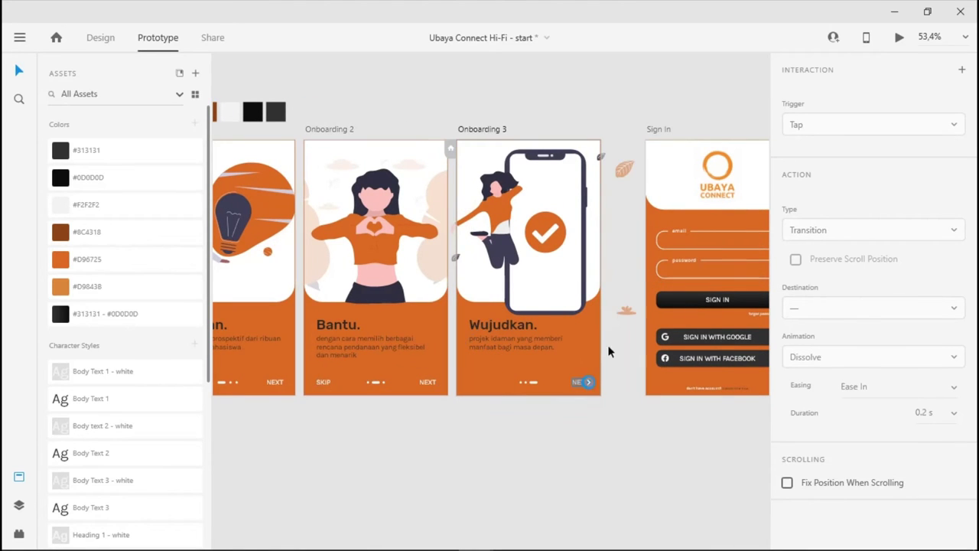
drag(587, 382, 641, 344)
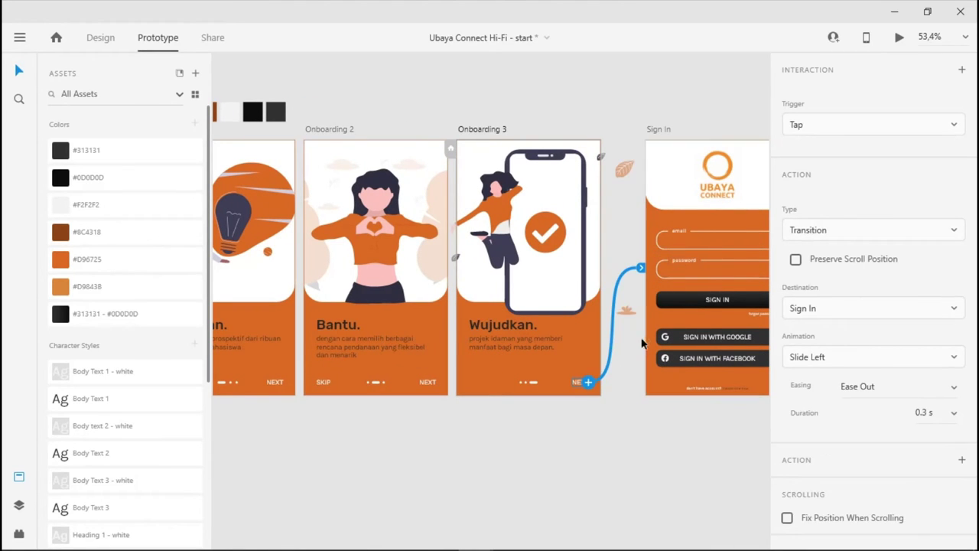
- Return to design mode and duplicate the Sign In artboard beside the original
scroll(632, 396, right, 5)
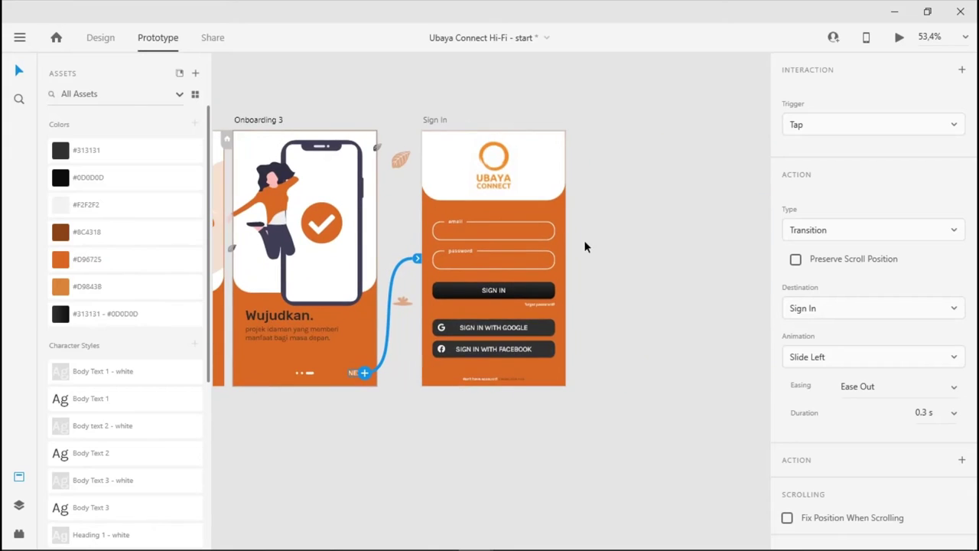
scroll(587, 223, up, 2)
scroll(586, 223, up, 2)
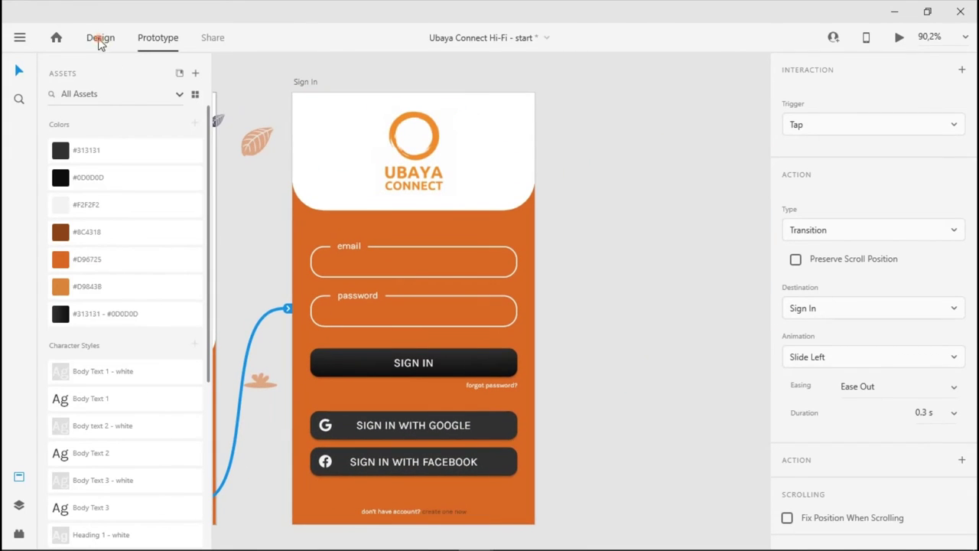
click(100, 38)
click(307, 84)
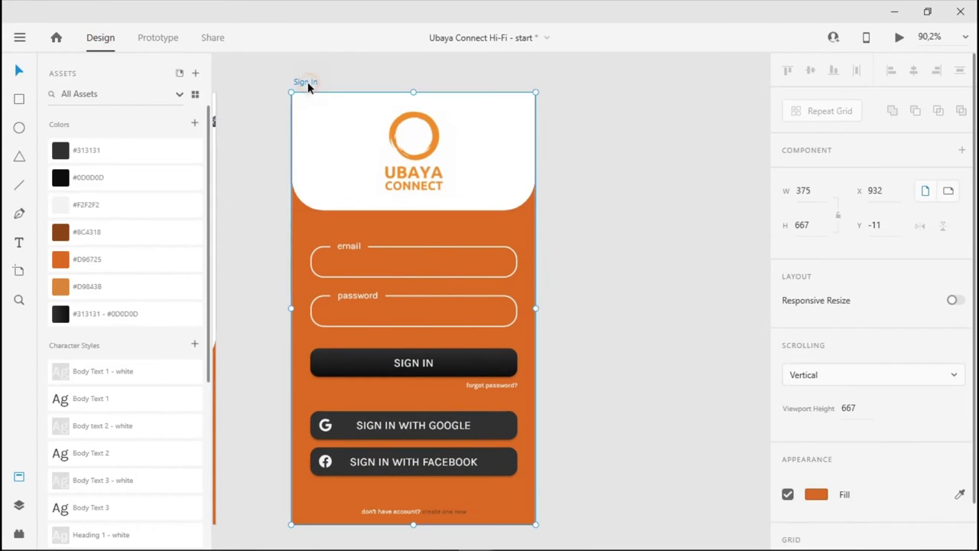
key(ctrl+d)
drag(594, 96, 566, 83)
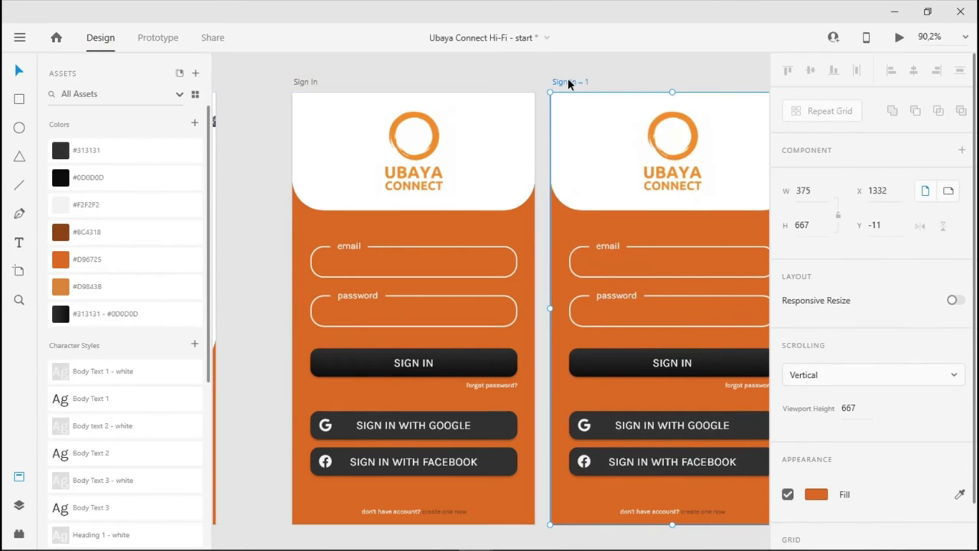
- Rename the duplicated artboard "Sign Up" and save the document
double_click(570, 80)
text(Sign U)
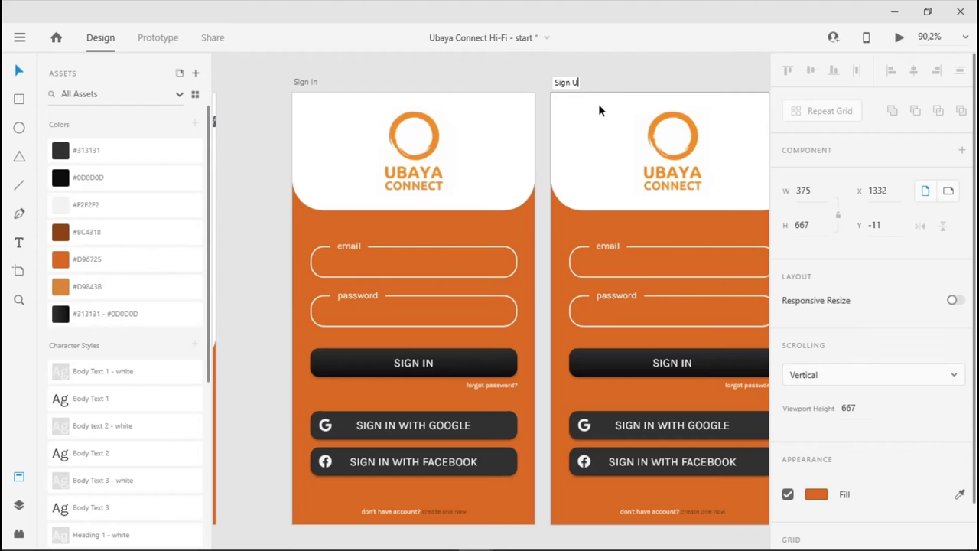
text(p)
key(Return)
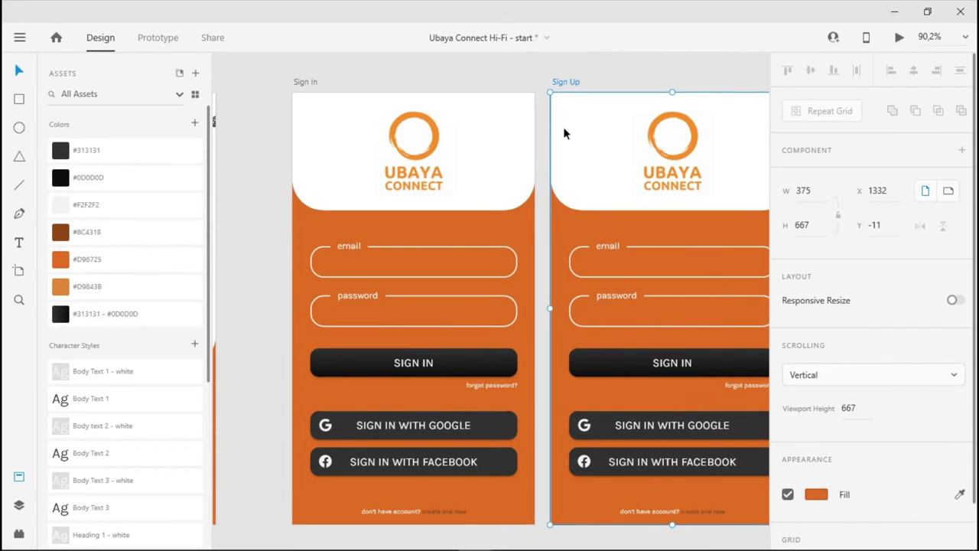
key(ctrl+s)
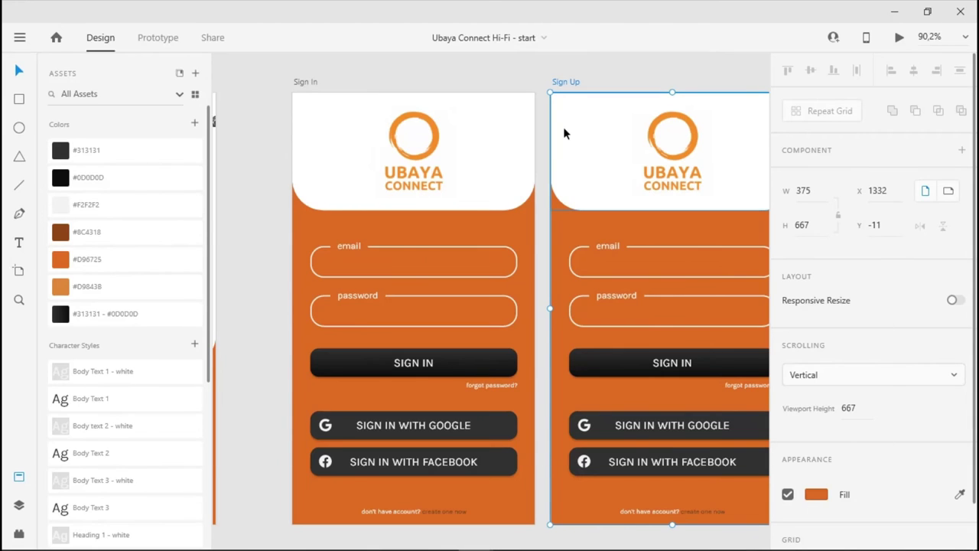
- Delete the Ubaya Connect logo from the white header of the Sign Up artboard
drag(583, 183, 451, 266)
click(485, 229)
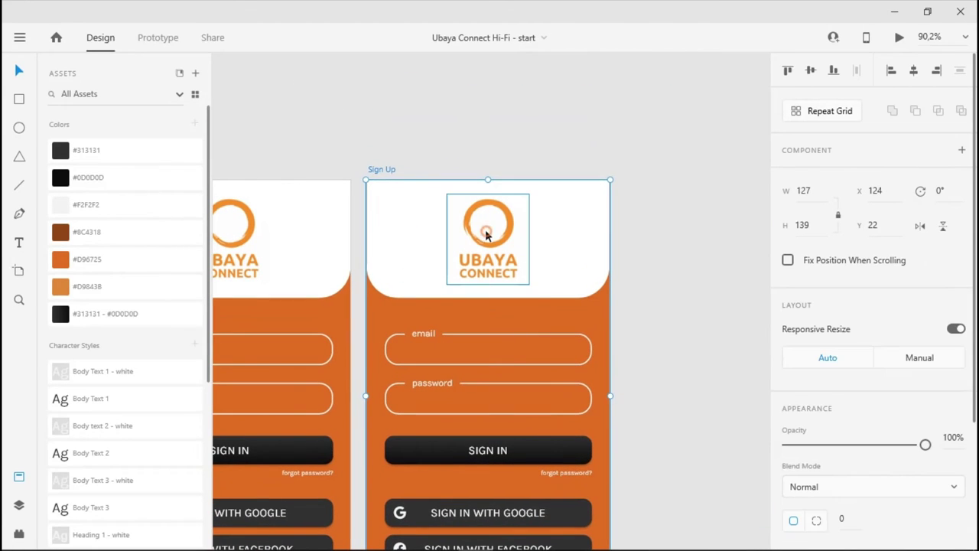
key(Delete)
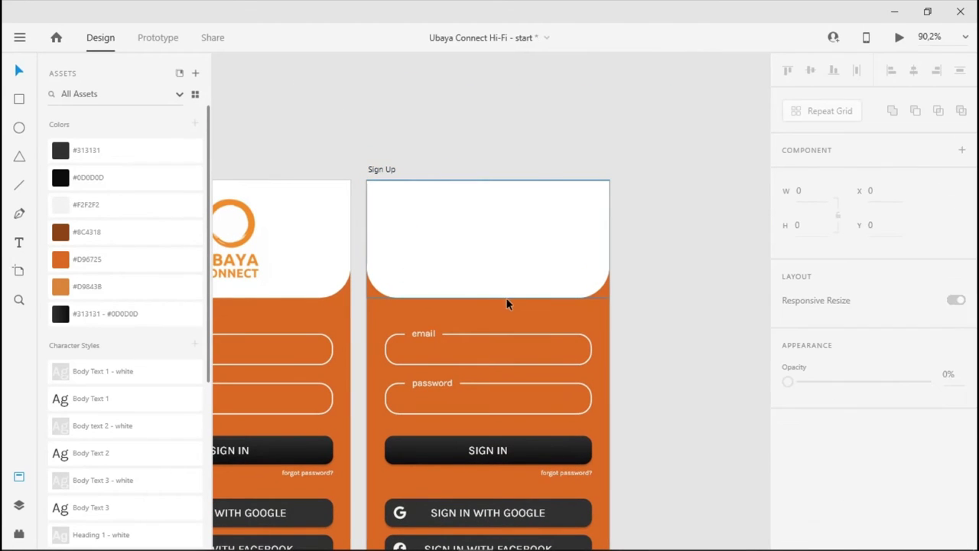
- Shorten the white header shape of the Sign Up artboard to a height of about 59
click(499, 298)
drag(487, 298, 484, 219)
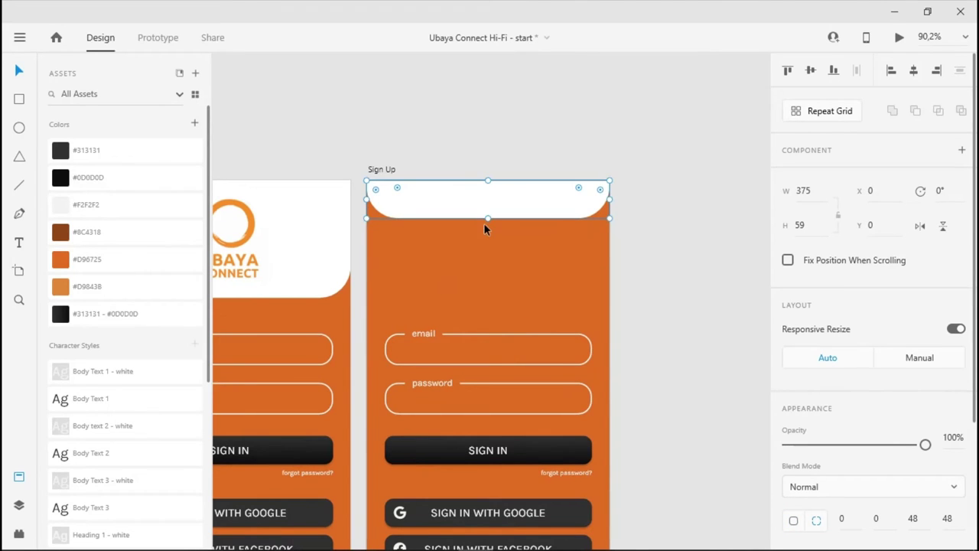
click(659, 241)
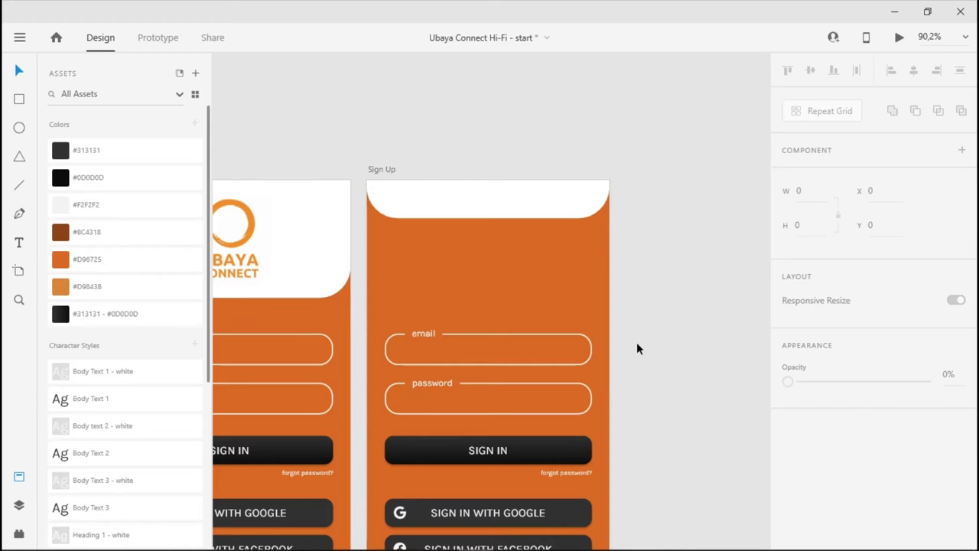
- Delete all the copied sign-in fields, buttons and link texts below the header of the Sign Up artboard
scroll(610, 374, down, 4)
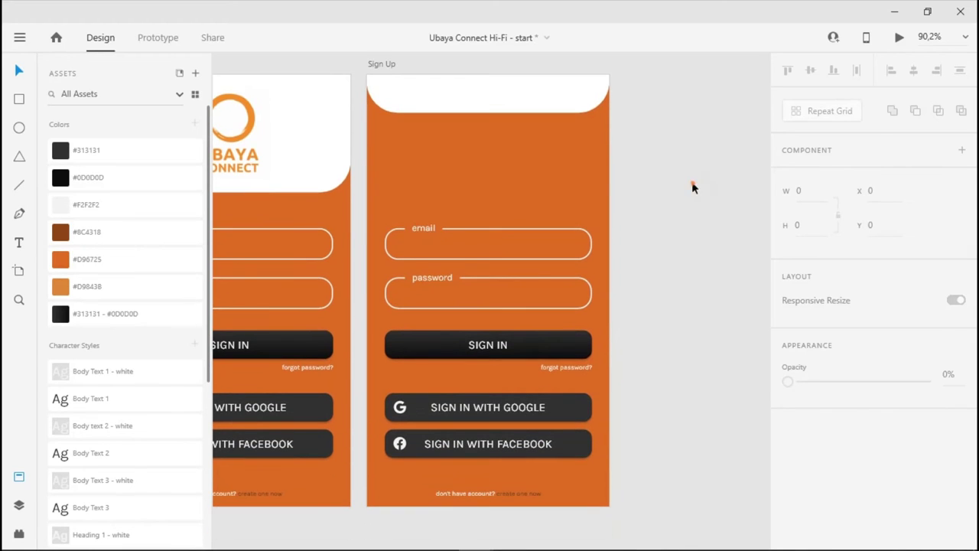
drag(692, 187, 417, 455)
key(Delete)
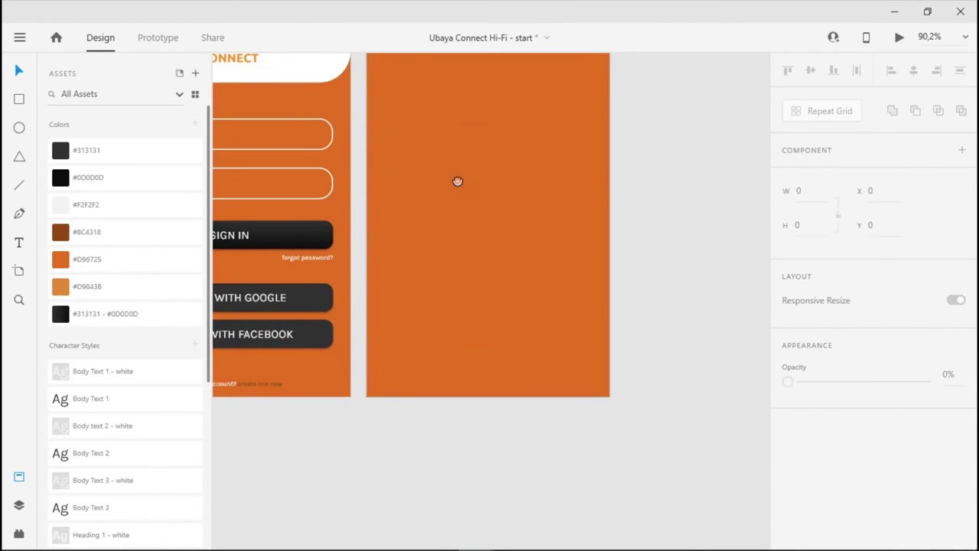
- Add a text object reading "SIGN UP" in the white header of the Sign Up artboard
drag(458, 182, 469, 374)
click(19, 242)
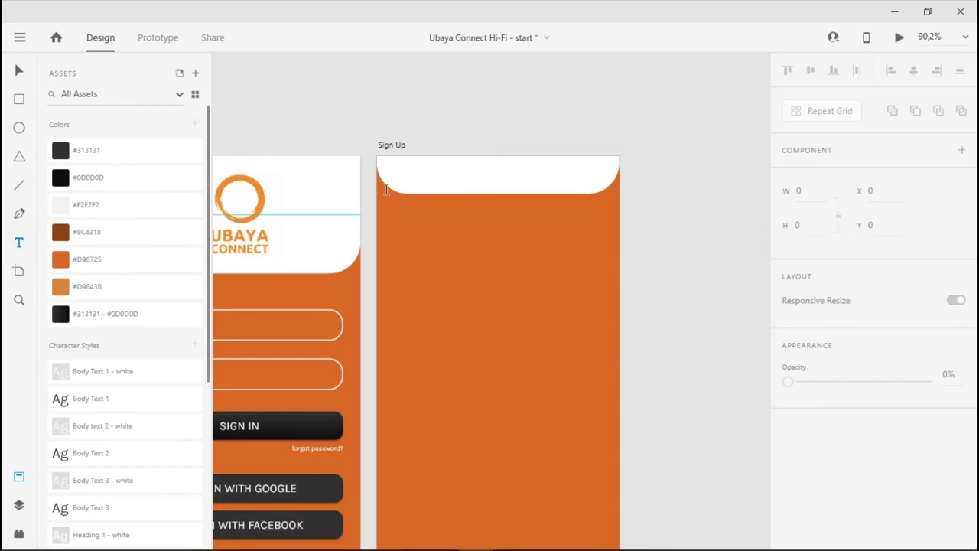
click(474, 174)
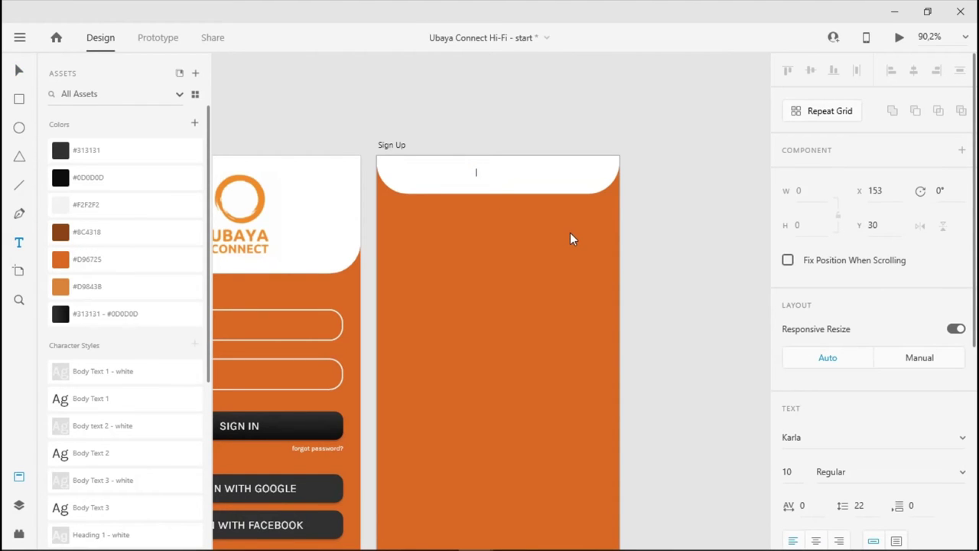
text(SIGN UP)
key(Escape)
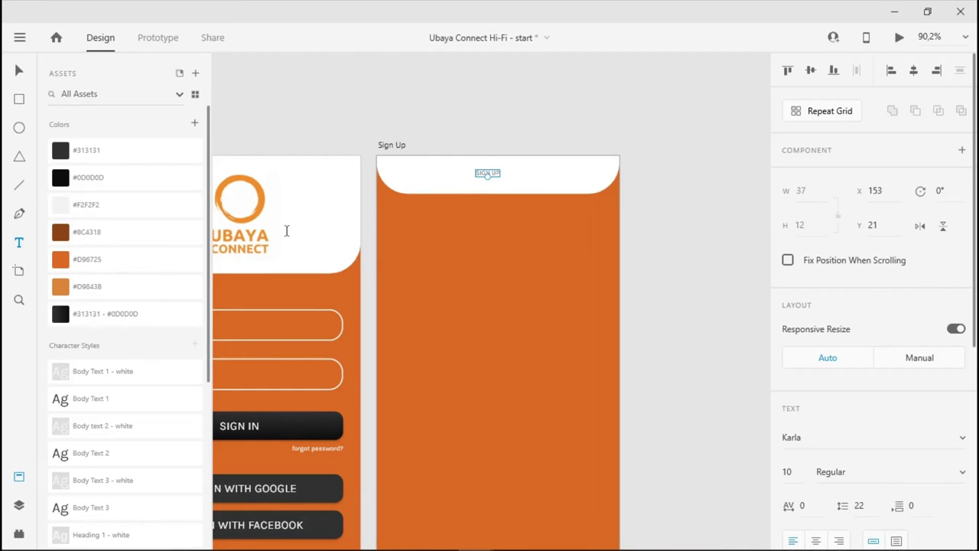
- Apply the Heading 2 character style to the SIGN UP text and centre it in the white header
scroll(97, 304, down, 5)
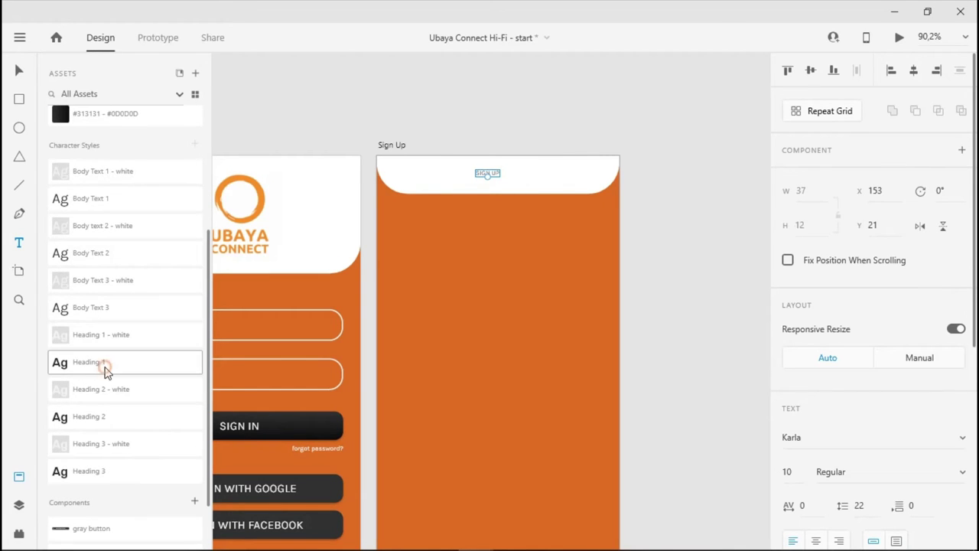
click(104, 365)
click(101, 414)
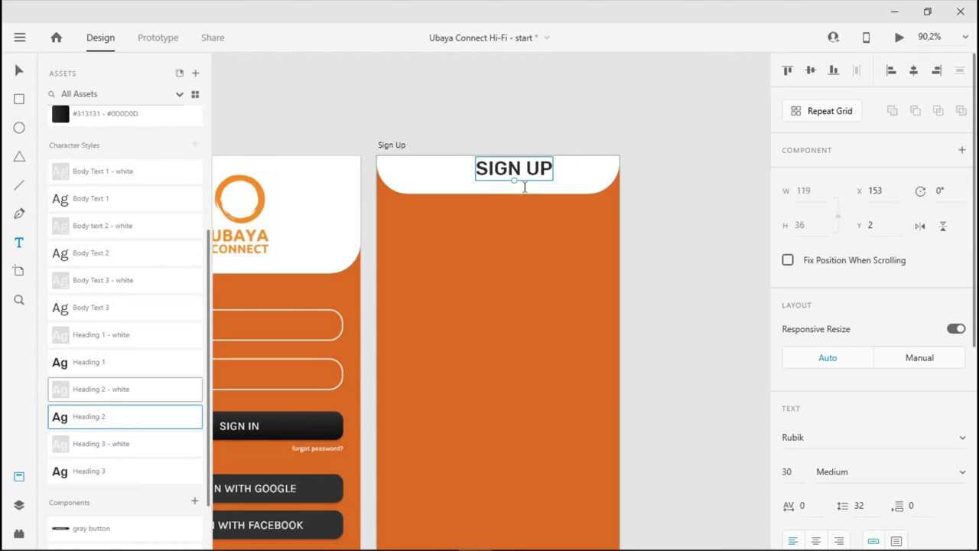
click(23, 71)
drag(515, 175, 498, 181)
- Find the Awesome chevron-left icon with the search "left", insert it in the Sign Up artboard and place it in the header before the title
scroll(517, 243, up, 5)
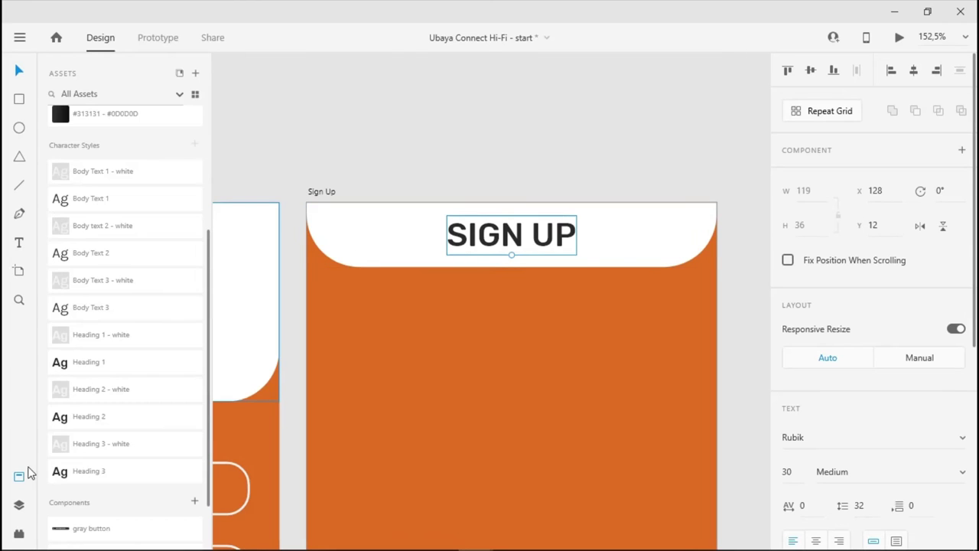
click(19, 534)
double_click(103, 149)
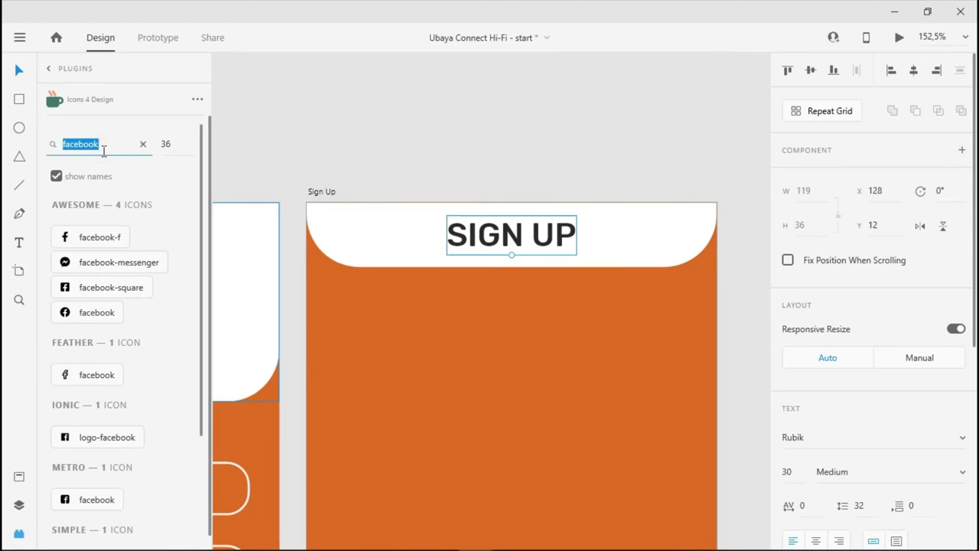
text(left)
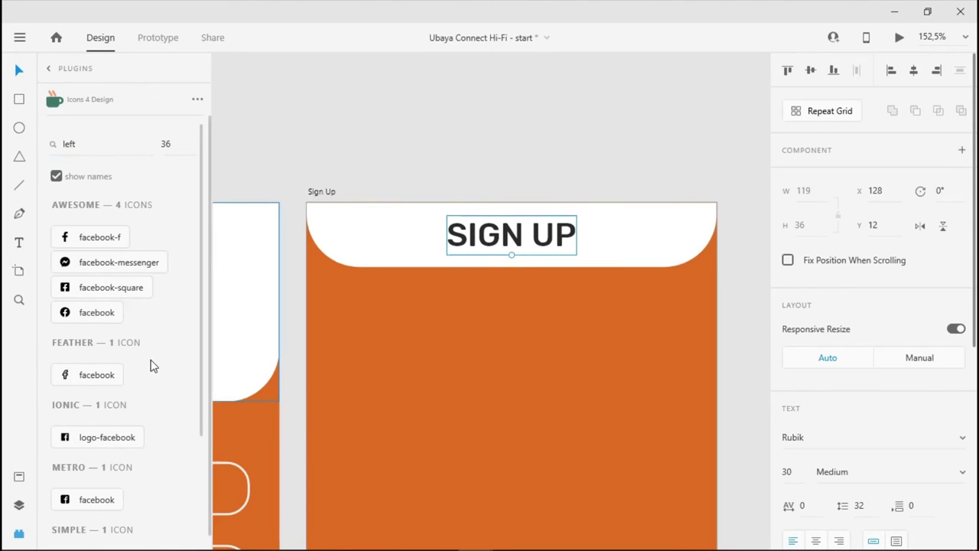
scroll(131, 363, down, 3)
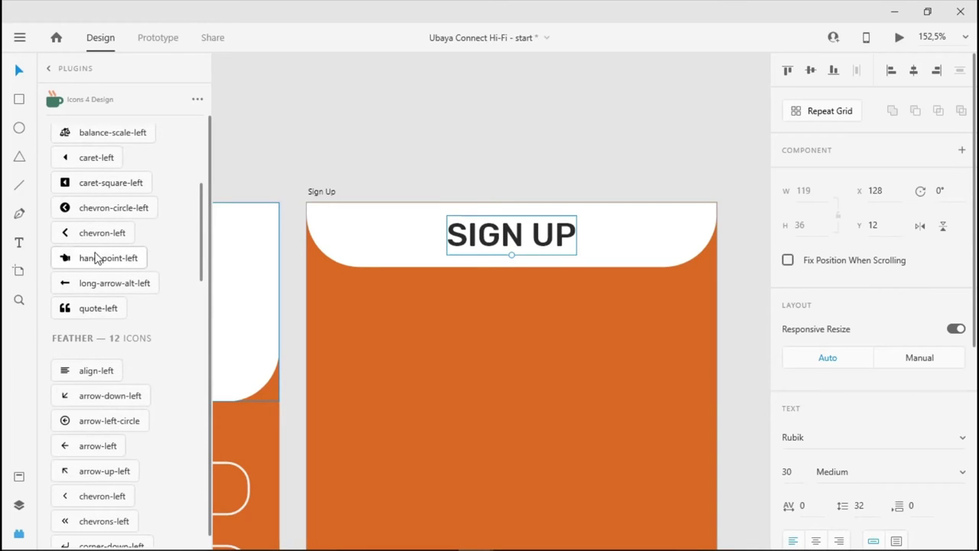
click(318, 191)
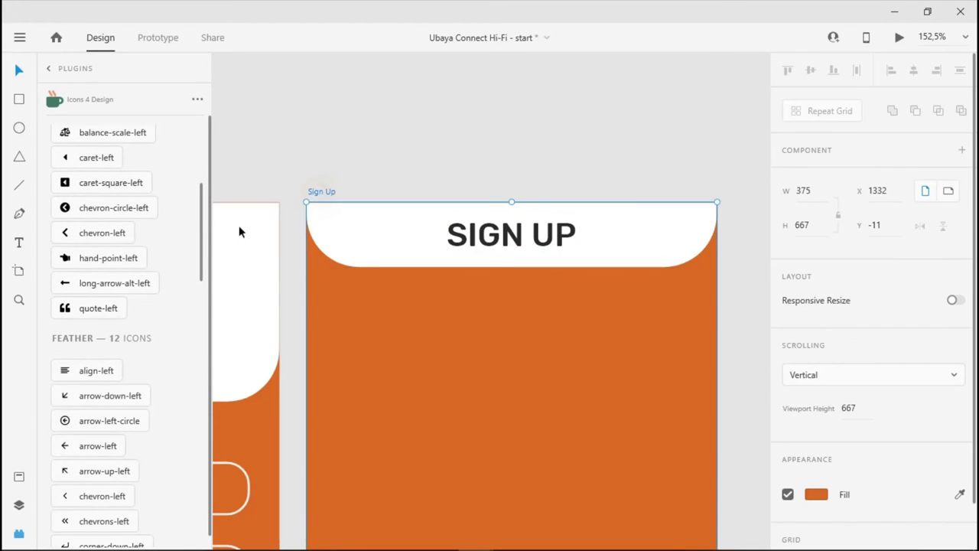
click(107, 233)
drag(327, 219, 350, 228)
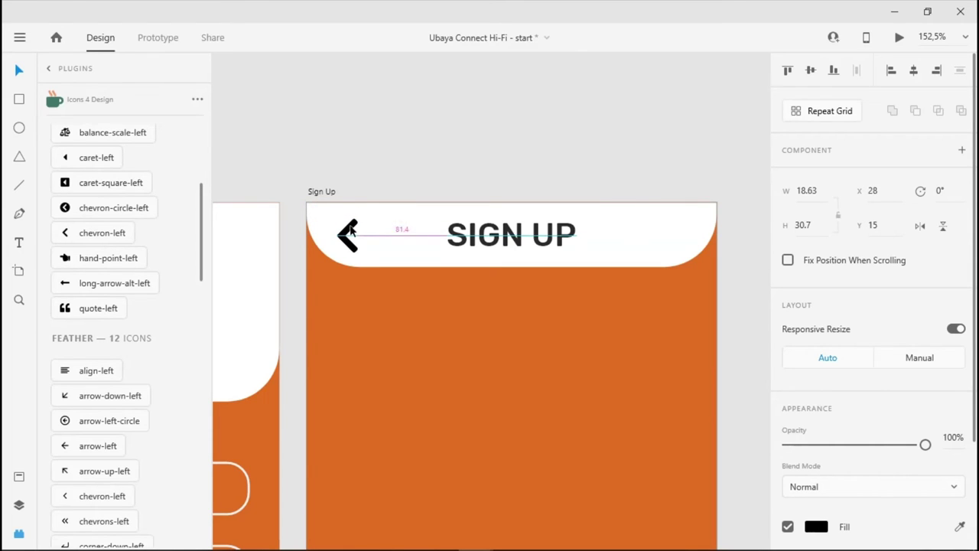
click(507, 171)
- Change the SIGN UP title to the Heading 3 character style and recentre it in the header
ctrl+scroll(647, 310, down, 3)
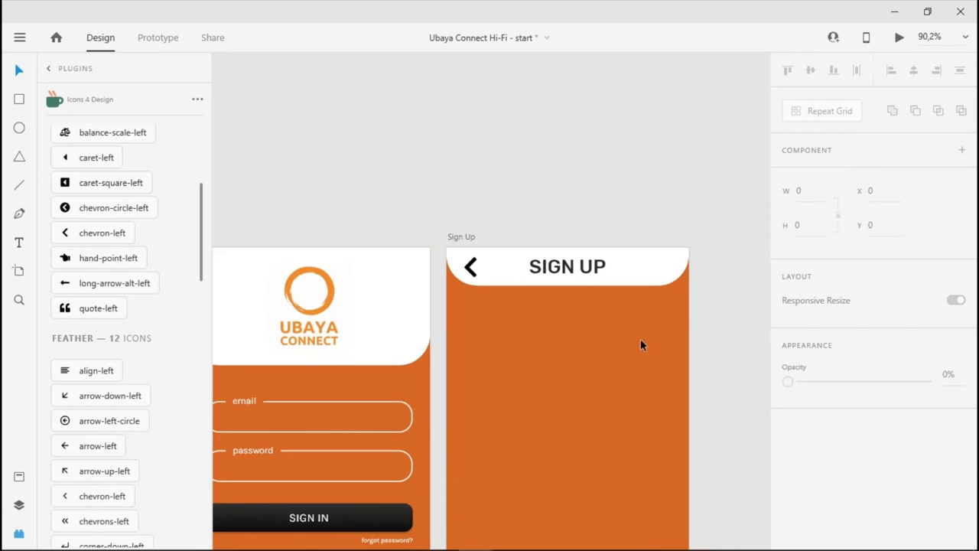
drag(640, 338, 591, 228)
ctrl+scroll(616, 225, down, 3)
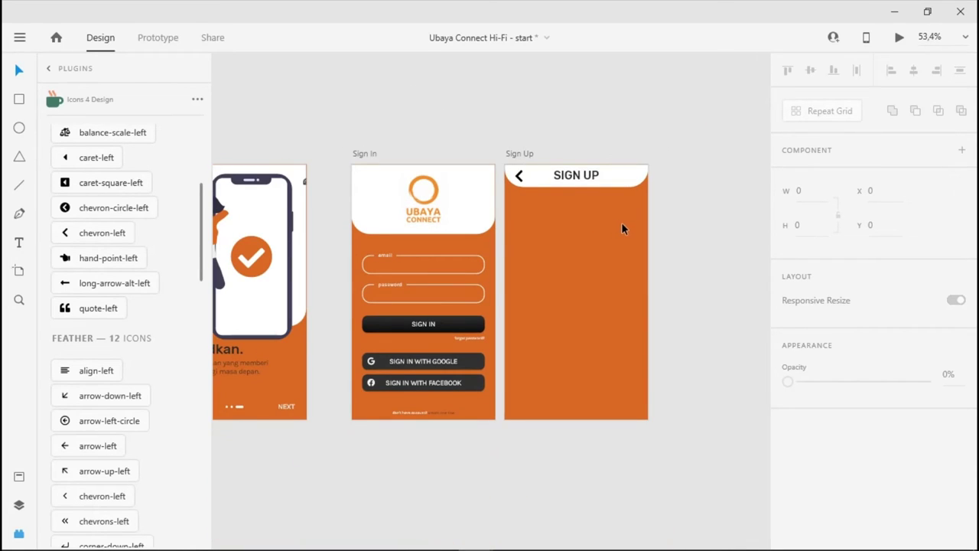
ctrl+scroll(621, 222, up, 3)
click(563, 142)
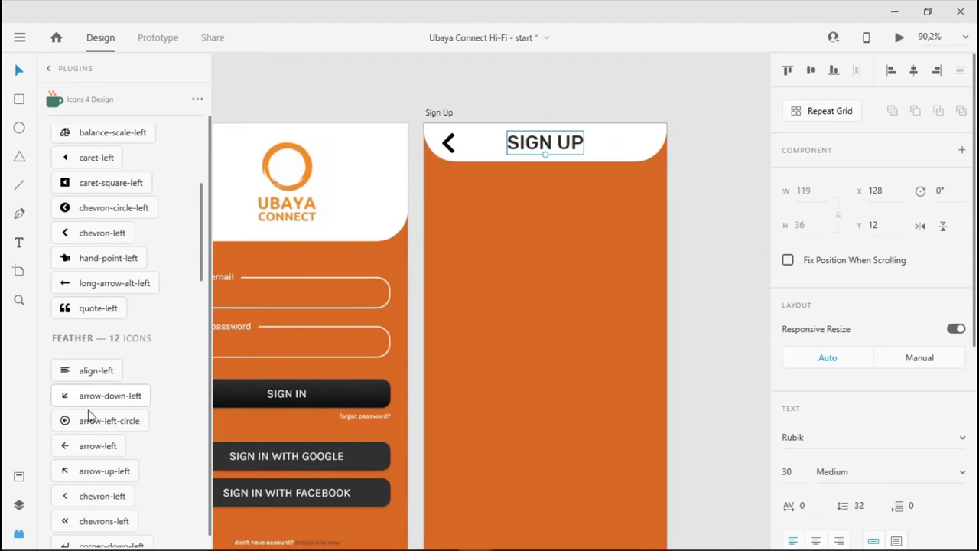
click(17, 476)
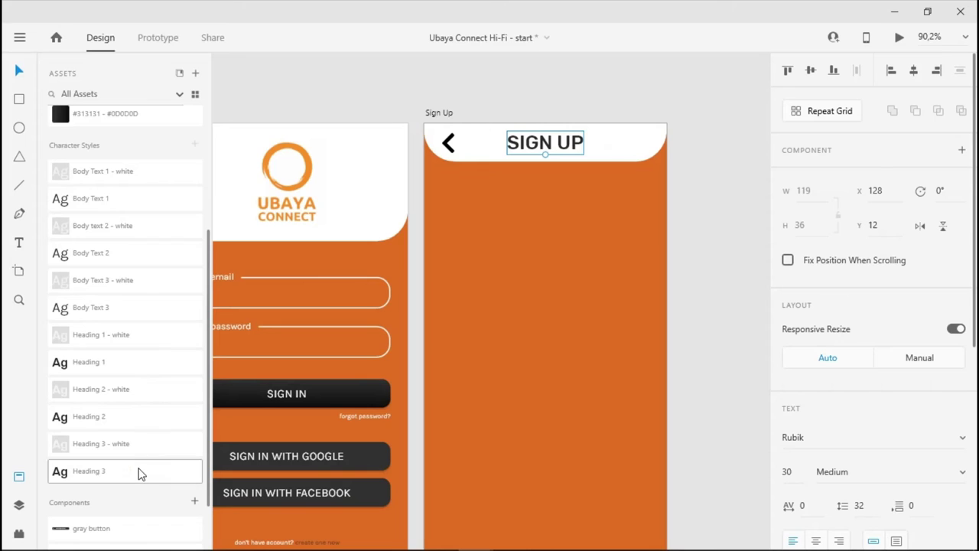
click(139, 469)
drag(558, 145, 566, 144)
click(698, 175)
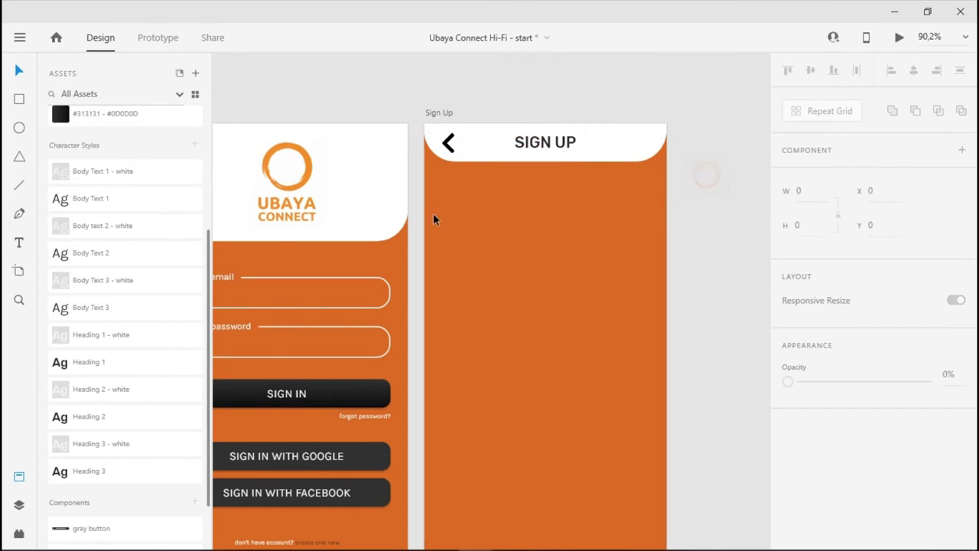
- Scale the back chevron icon down to about 13 by 21, keeping it level with the SIGN UP title
click(451, 148)
drag(454, 155, 452, 152)
scroll(493, 184, up, 5)
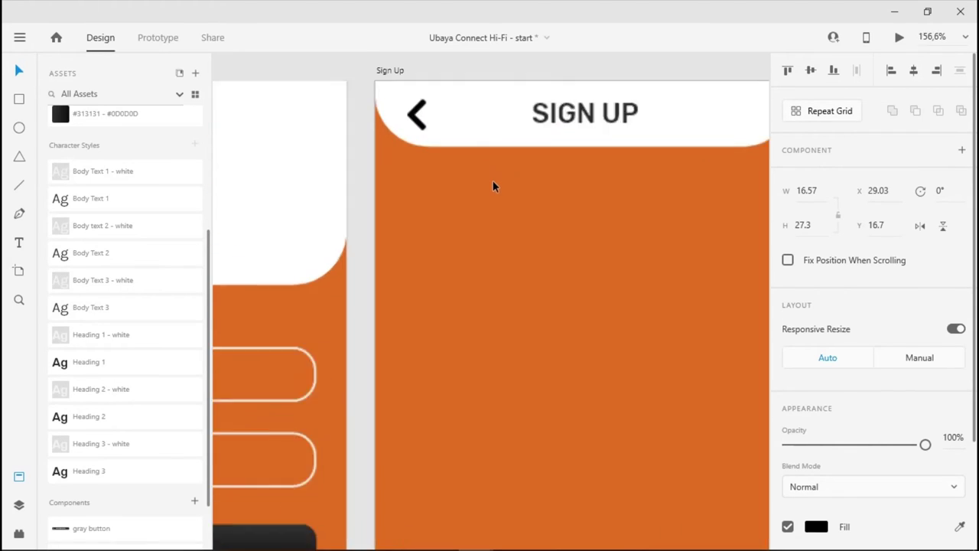
drag(408, 114, 403, 109)
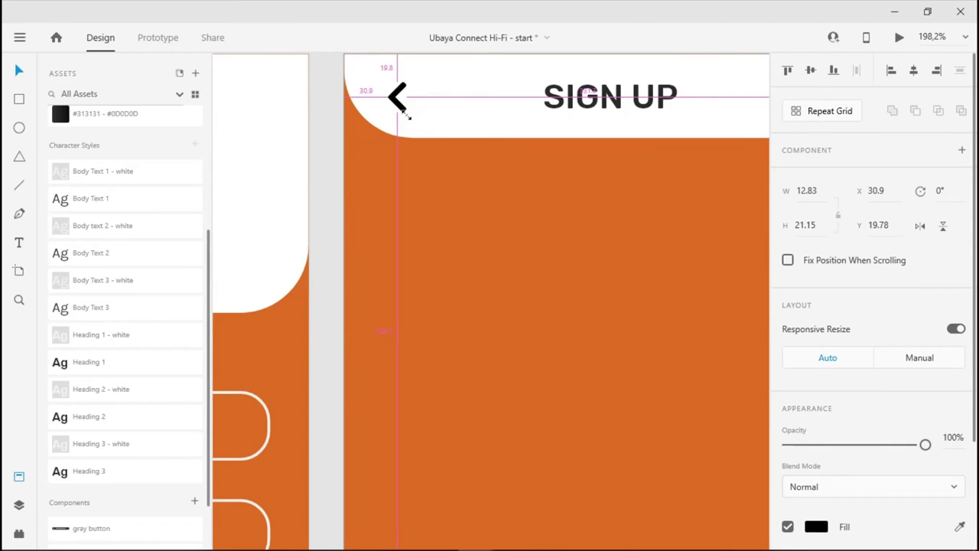
key(Escape)
- Place an instance of the text box orange component below the Sign Up header at X 28, Y 89
scroll(464, 202, down, 5)
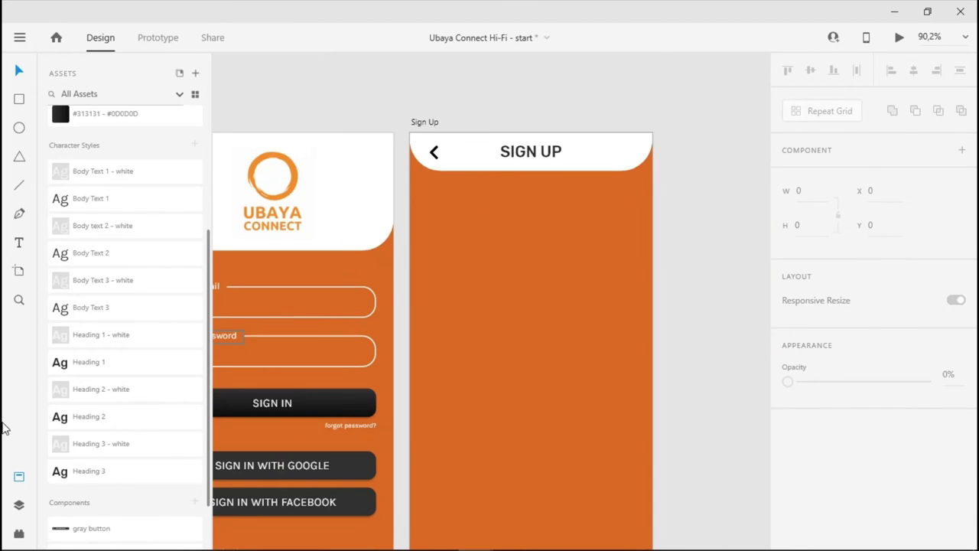
scroll(80, 468, down, 2)
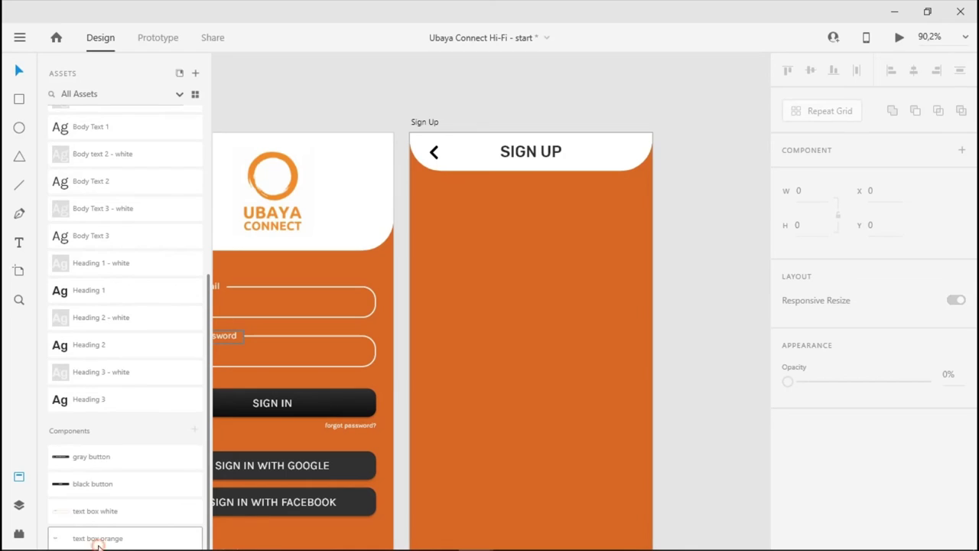
drag(122, 537, 565, 199)
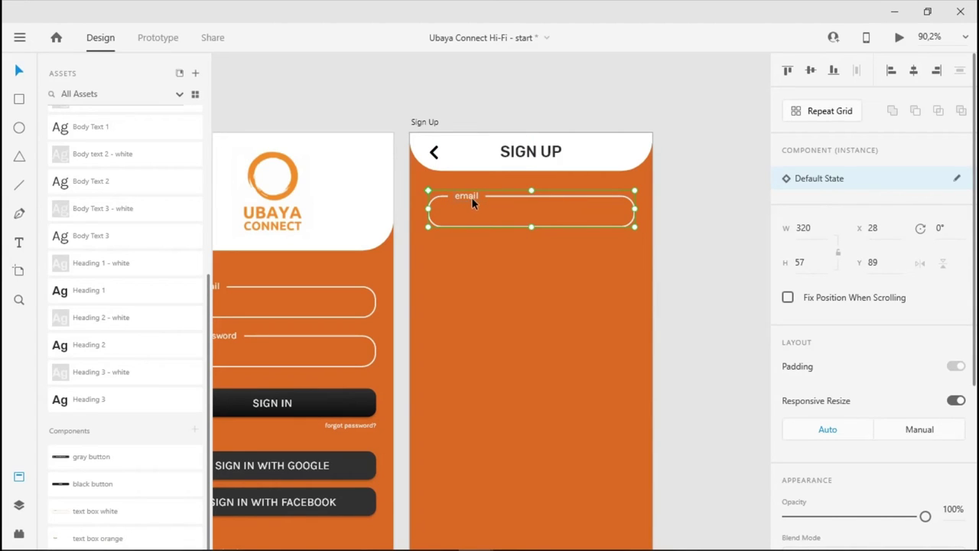
- Ungroup the email text box component instance on the Sign Up artboard
right_click(469, 195)
key(Escape)
right_click(502, 227)
key(Escape)
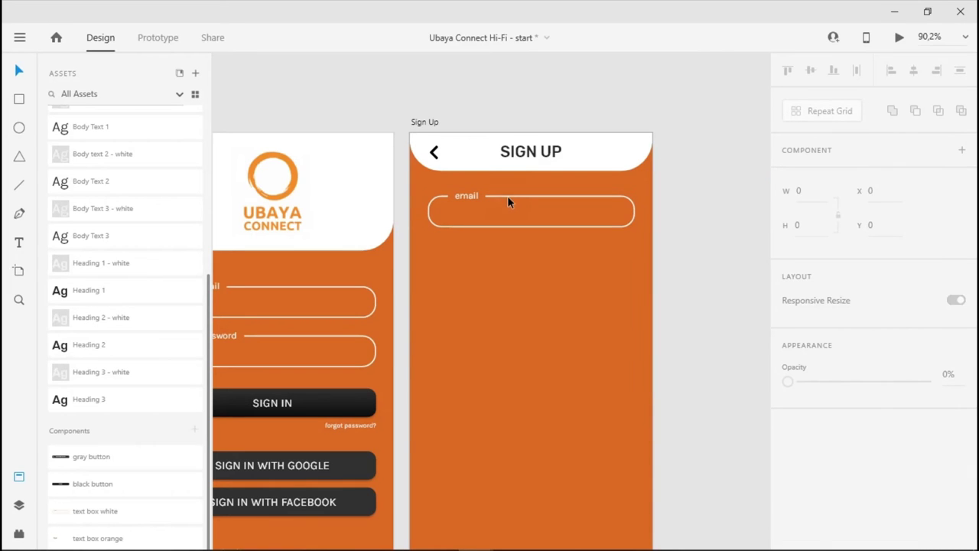
right_click(509, 197)
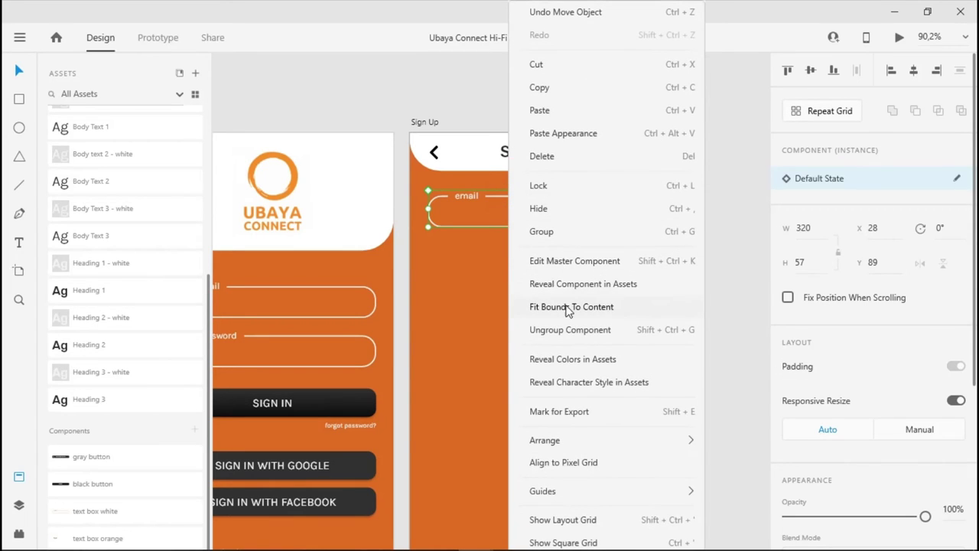
click(568, 330)
- Change the text box label to "first name" and widen the rectangle behind it to fit the longer text
scroll(514, 206, up, 5)
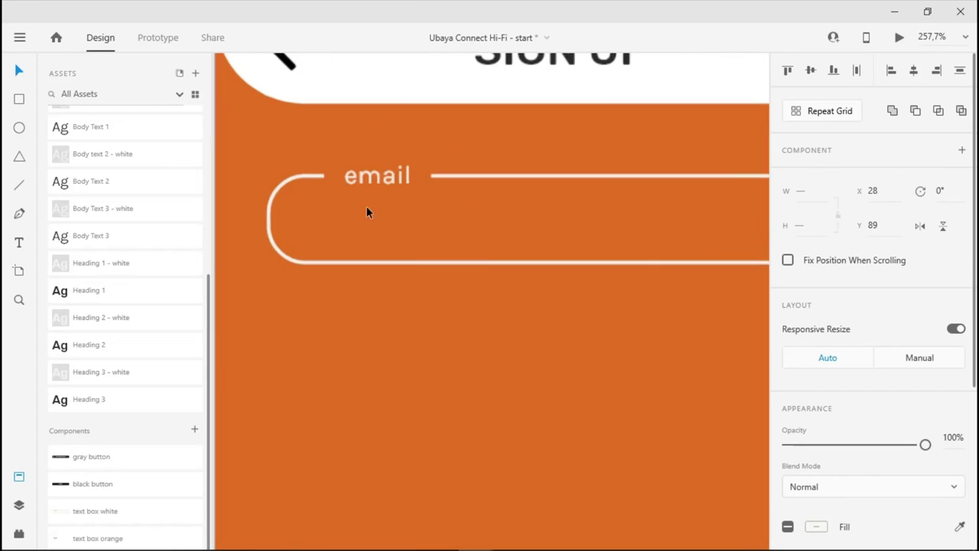
double_click(373, 179)
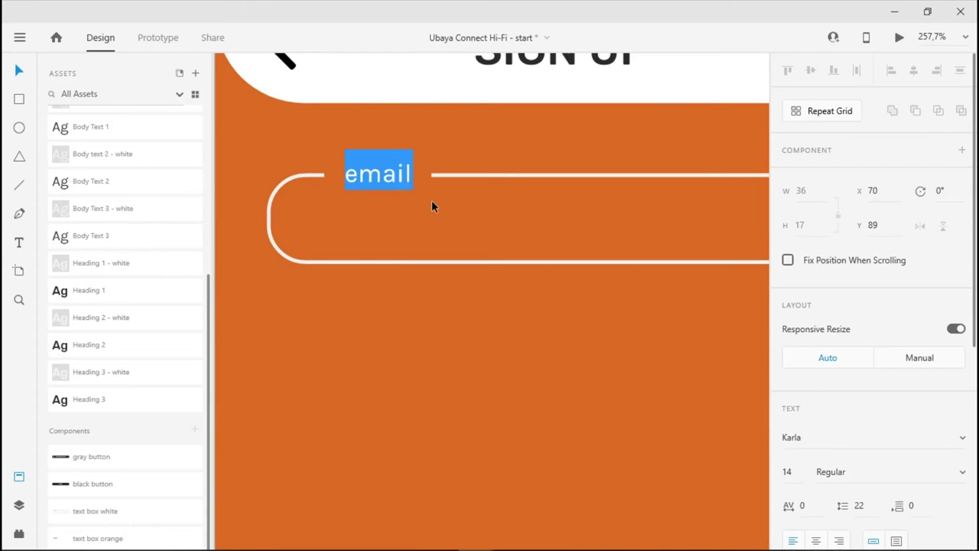
text(first na)
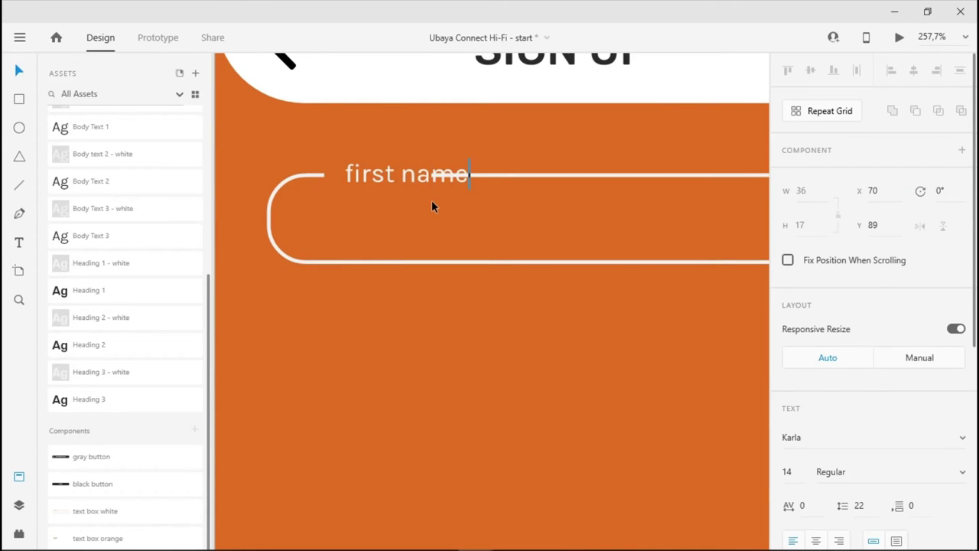
text(me)
key(Escape)
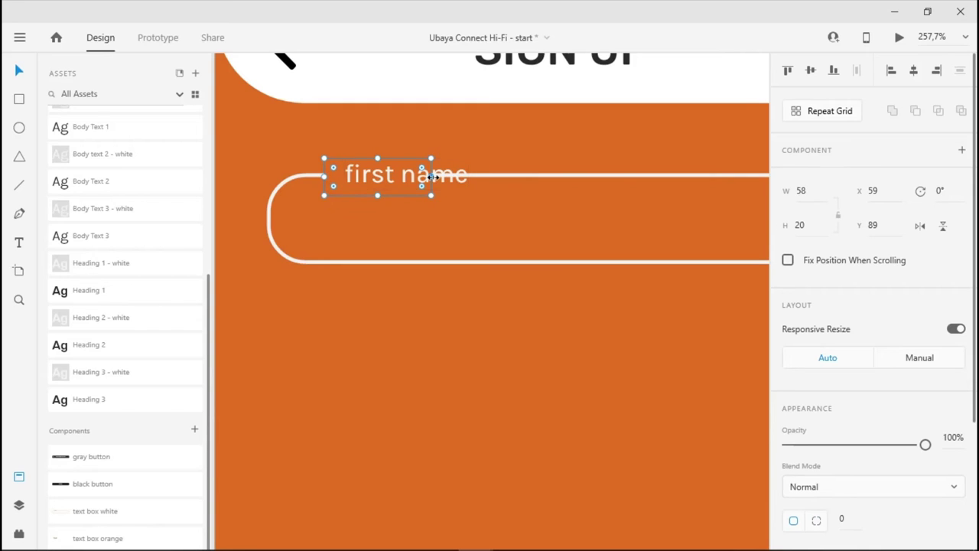
drag(432, 176, 487, 175)
click(492, 231)
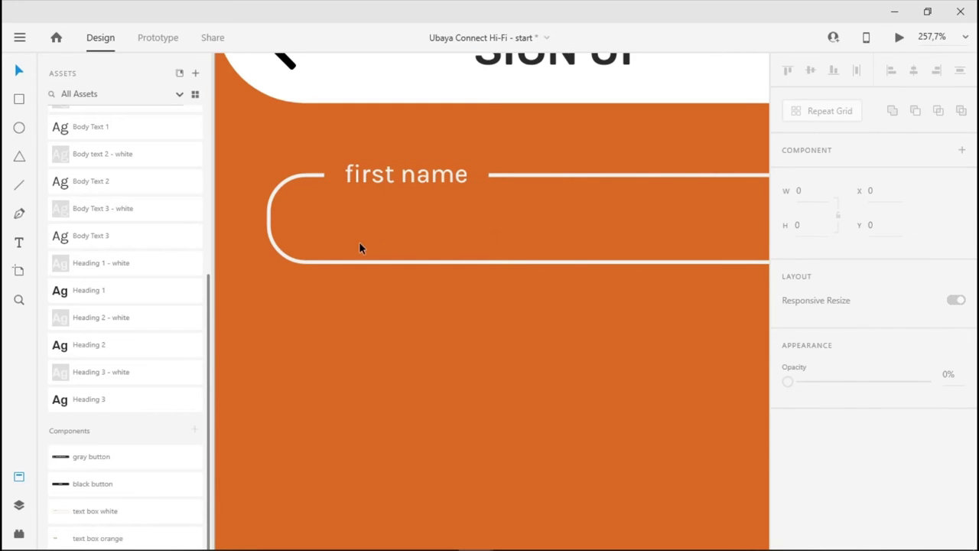
- Place a text box orange instance below the first name field at X 28, Y 158 and ungroup the component
scroll(359, 242, down, 5)
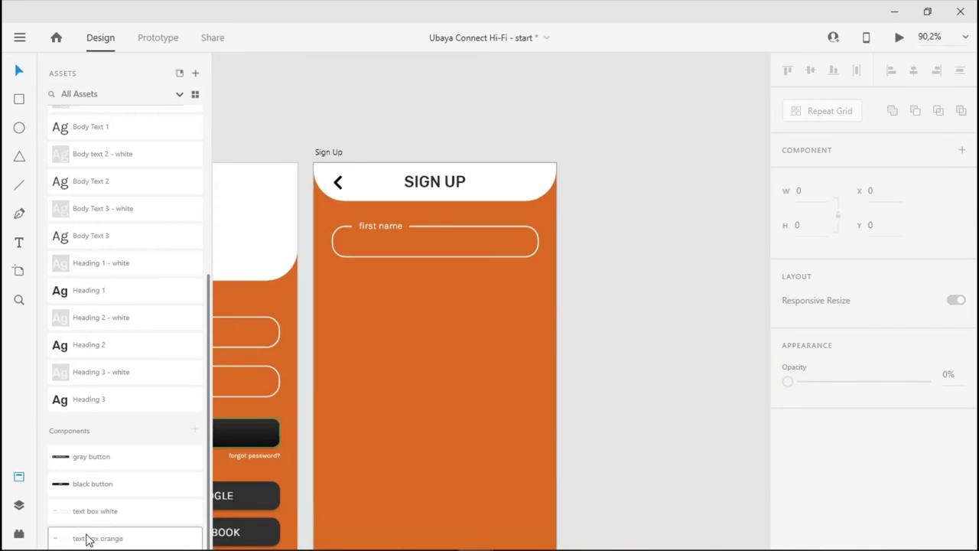
drag(88, 539, 404, 274)
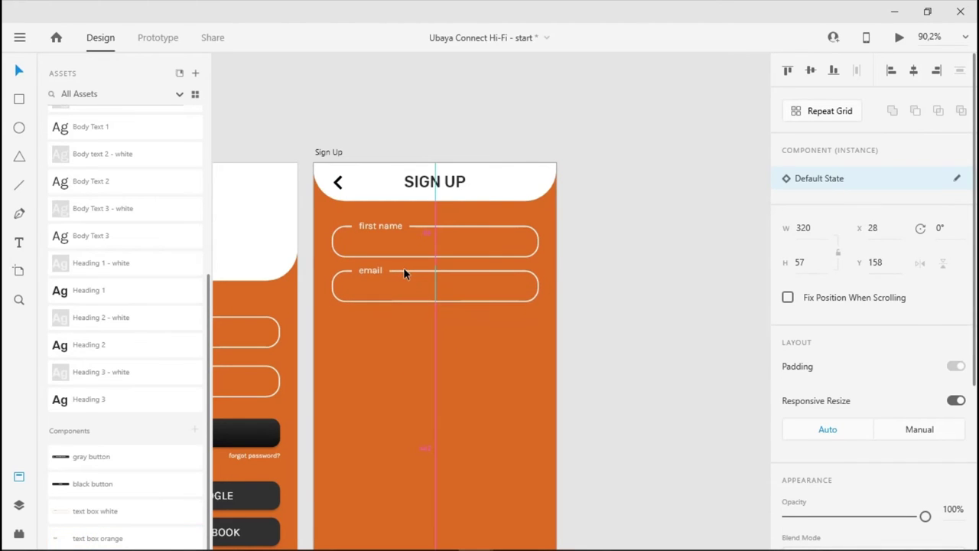
scroll(401, 273, up, 3)
right_click(402, 276)
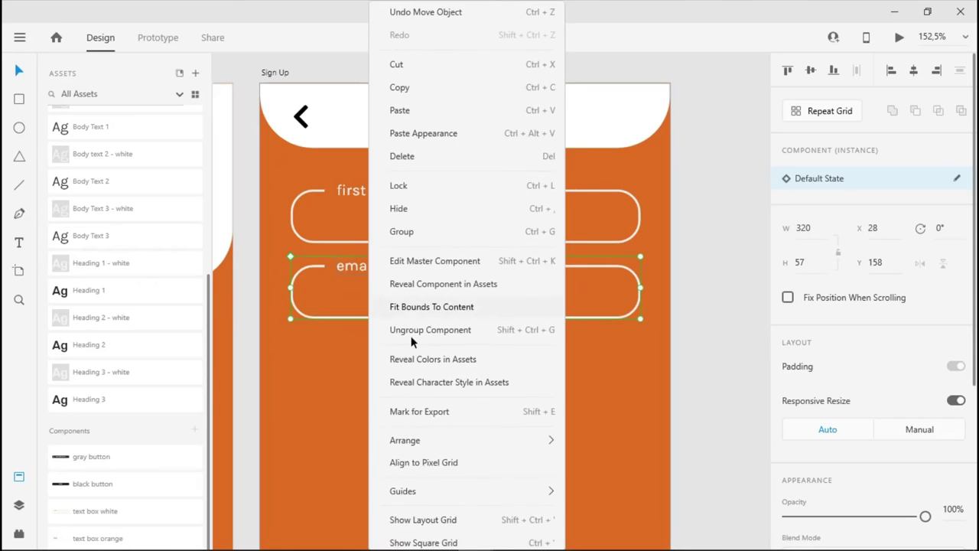
click(402, 333)
- Change the second text box's label to "last name" and widen the rectangle behind it to 89
double_click(351, 265)
double_click(352, 264)
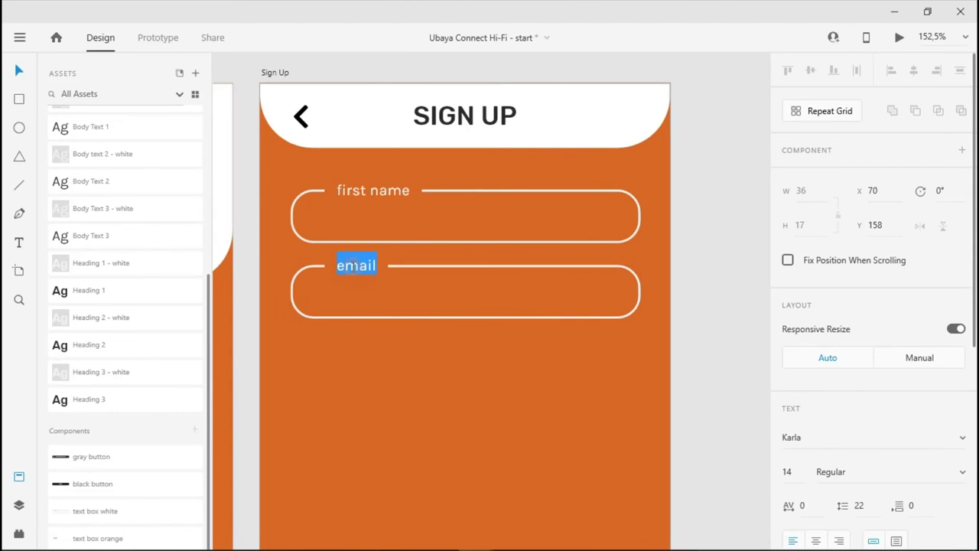
text(last name)
key(Escape)
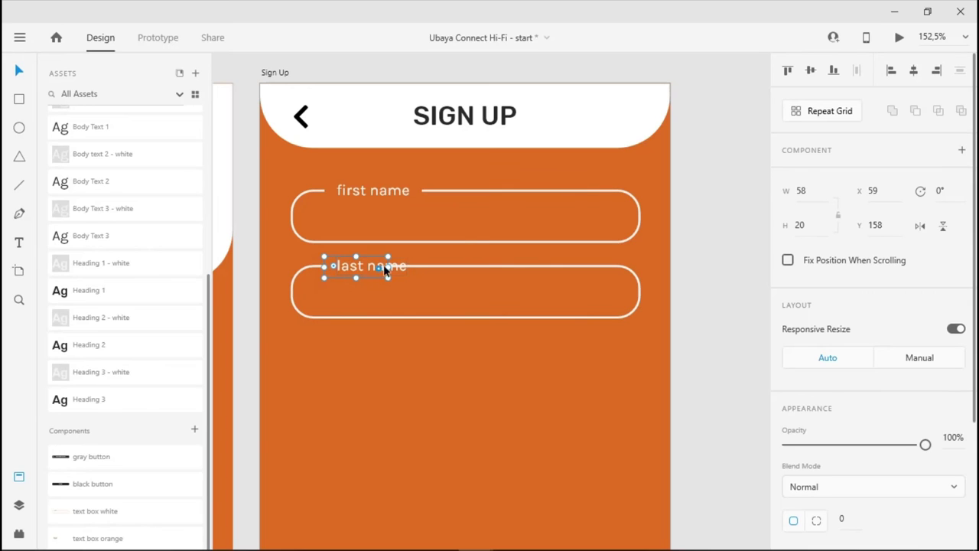
drag(401, 266, 422, 266)
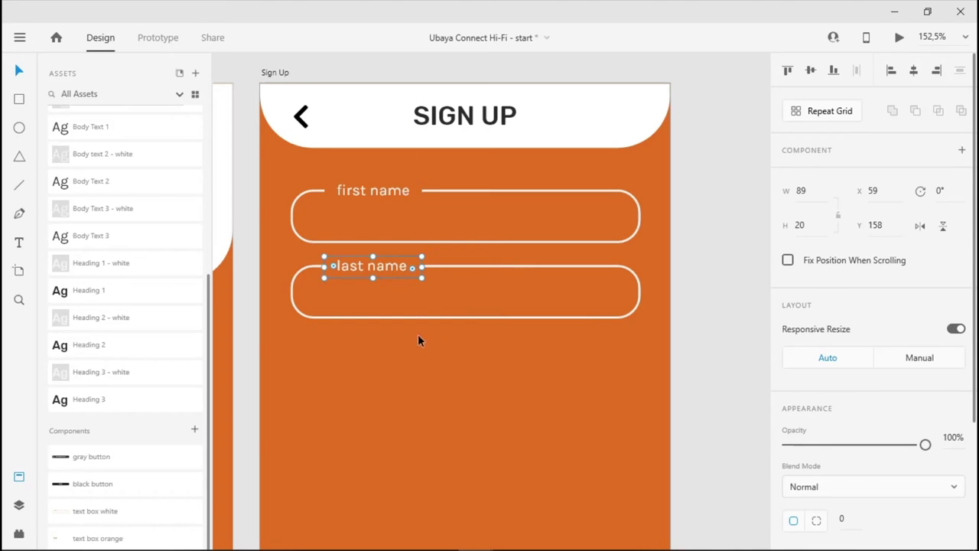
click(419, 378)
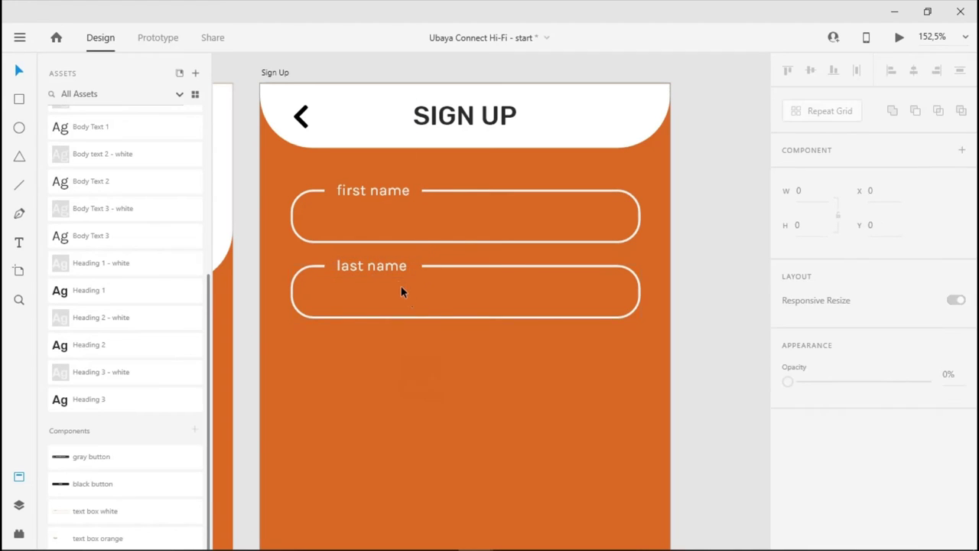
- Group the last name field's parts and duplicate the group directly below at X 28, Y 227
drag(700, 260, 243, 326)
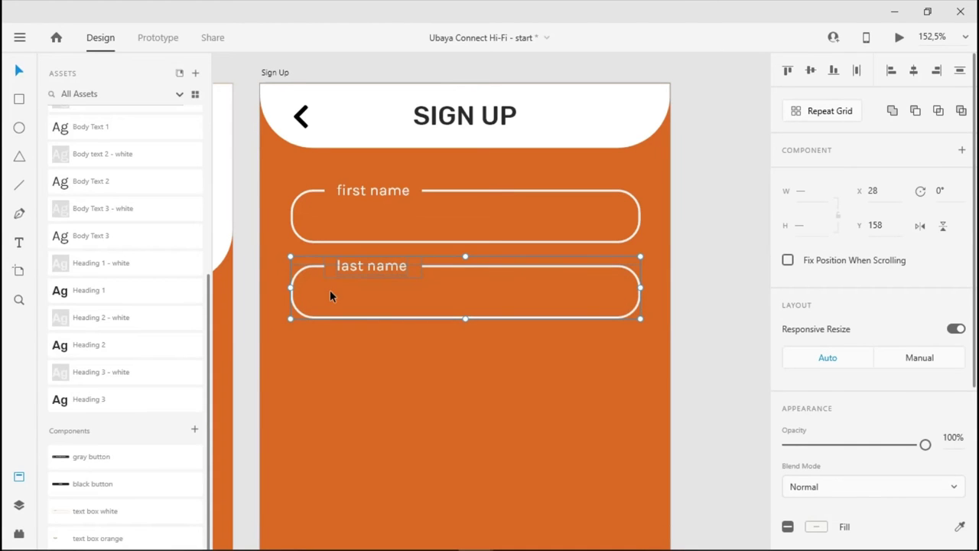
drag(395, 274, 380, 345)
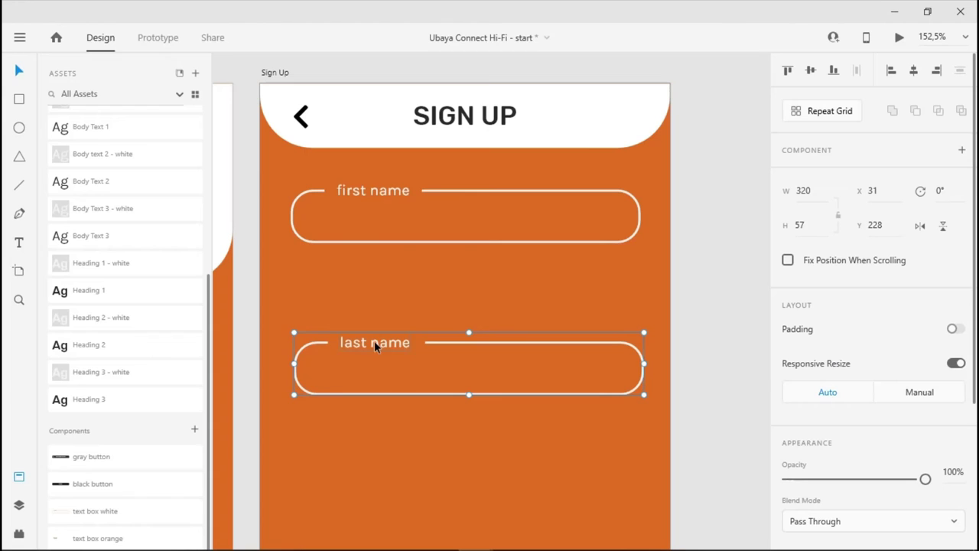
key(ctrl+z)
drag(385, 269, 382, 342)
- Change the third field's label to "email" and narrow the rectangle behind it to a width of 60
double_click(380, 344)
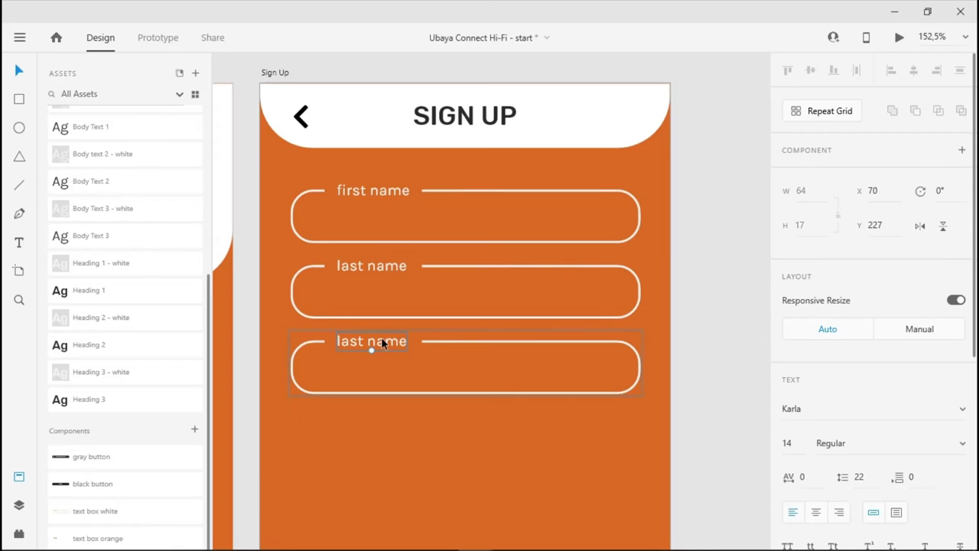
double_click(394, 342)
text(email)
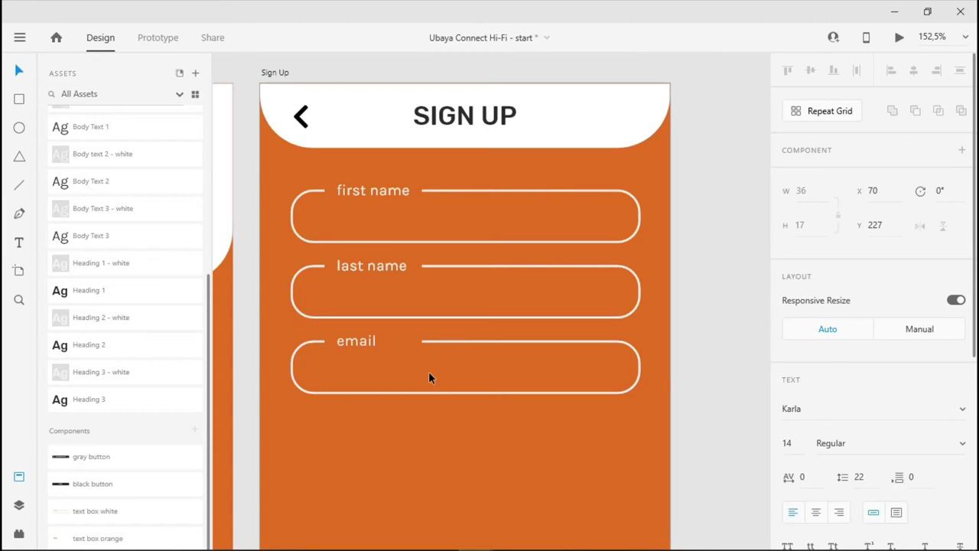
key(Escape)
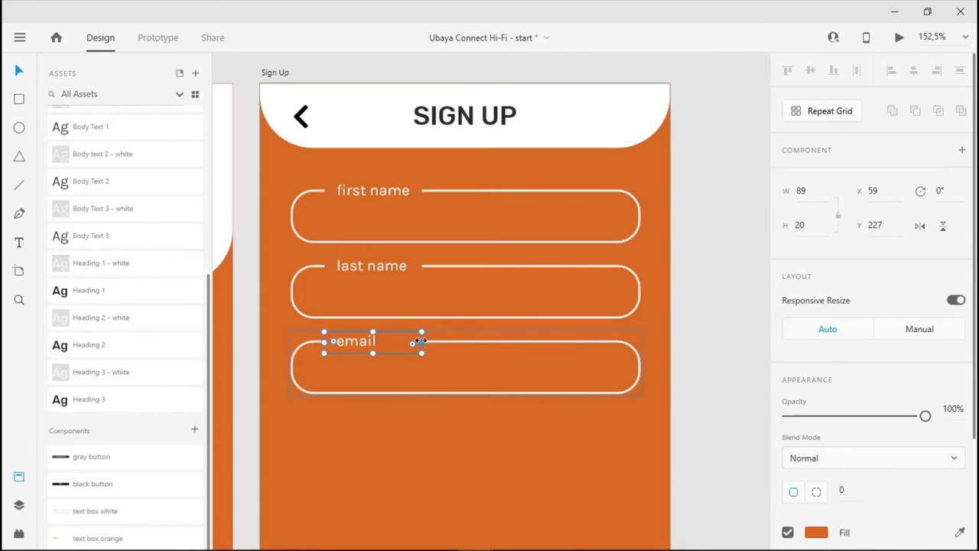
drag(421, 341, 390, 341)
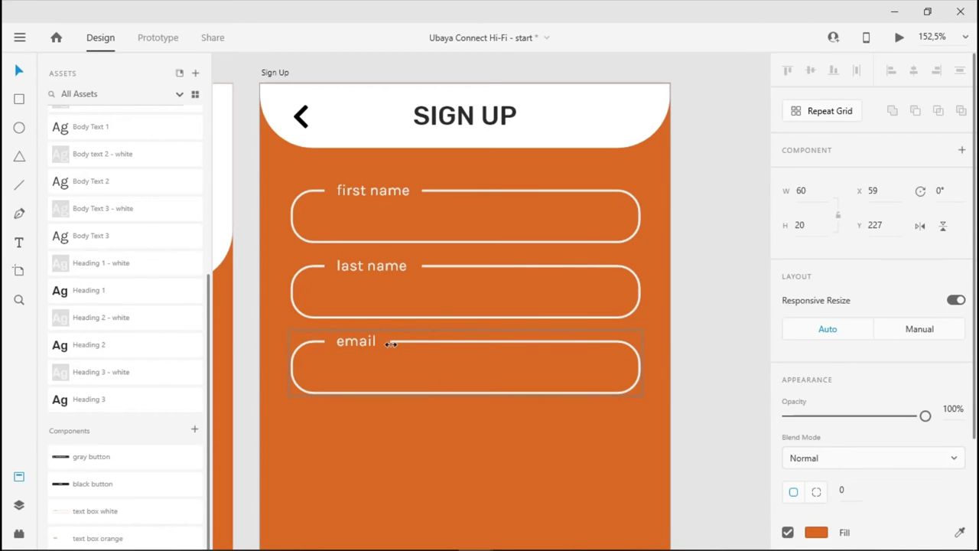
click(644, 339)
- Duplicate the last name field below the email field at Y 296 and change the copy's label to "password"
scroll(558, 317, down, 1)
click(445, 239)
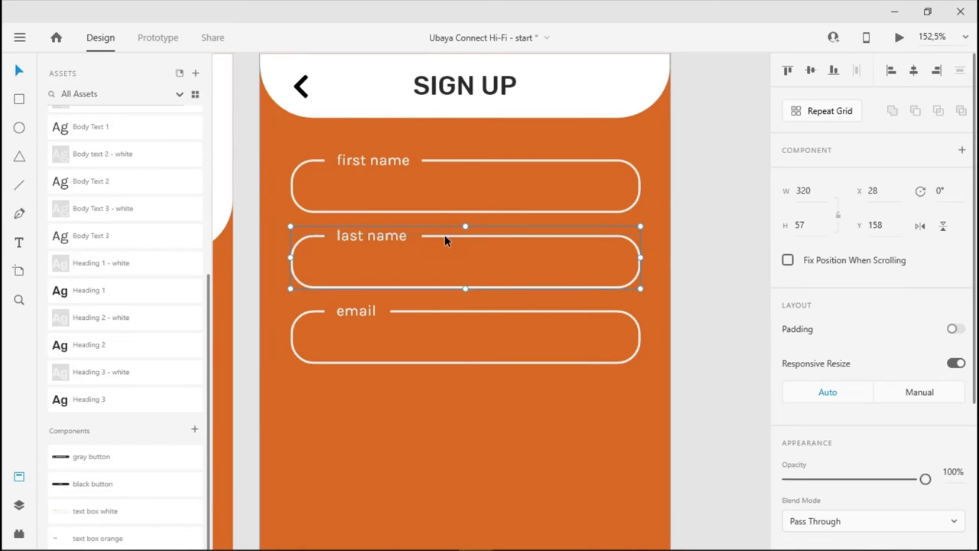
drag(444, 234, 444, 383)
double_click(382, 386)
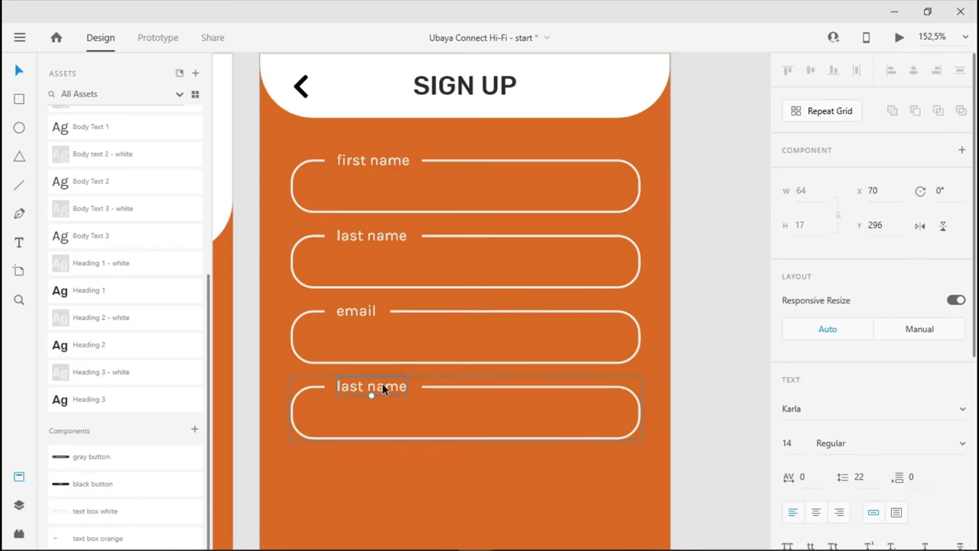
double_click(384, 387)
text(pass)
key(Escape)
scroll(688, 425, down, 4)
click(670, 298)
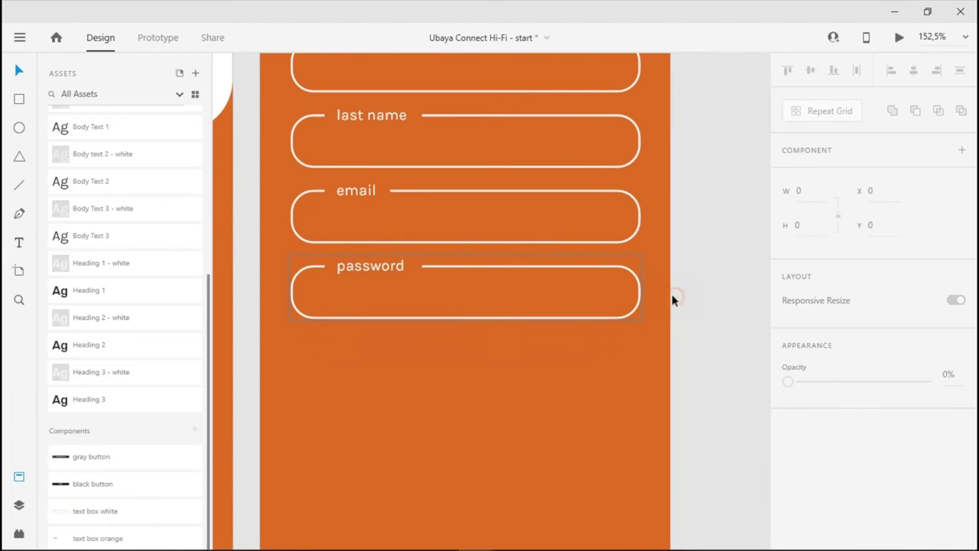
- Duplicate the password field directly below at X 28, Y 365 and change the copy's label to "repeat password"
drag(459, 267, 459, 344)
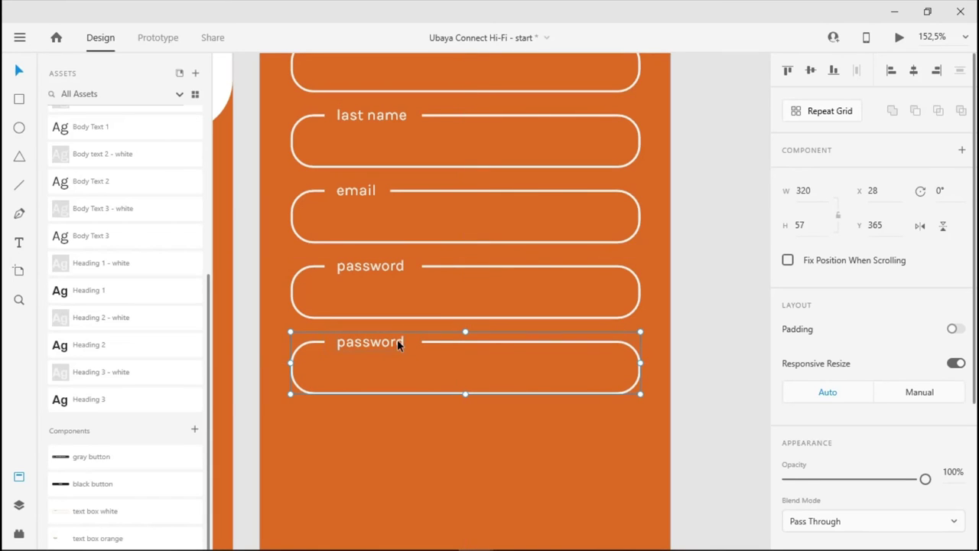
double_click(397, 342)
double_click(397, 342)
text(repe)
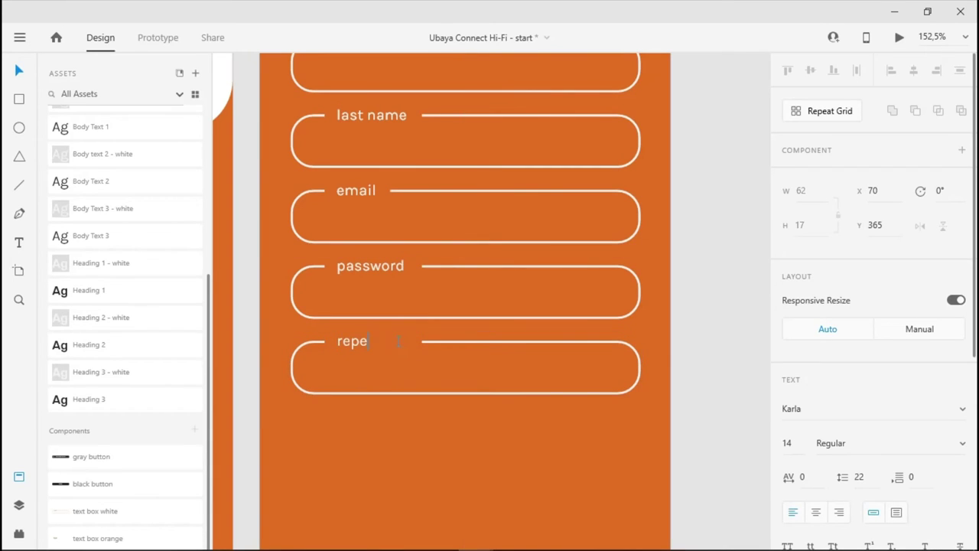
text(at password)
key(Escape)
- Widen the rectangle behind the repeat password label to 129 and save the document
click(334, 342)
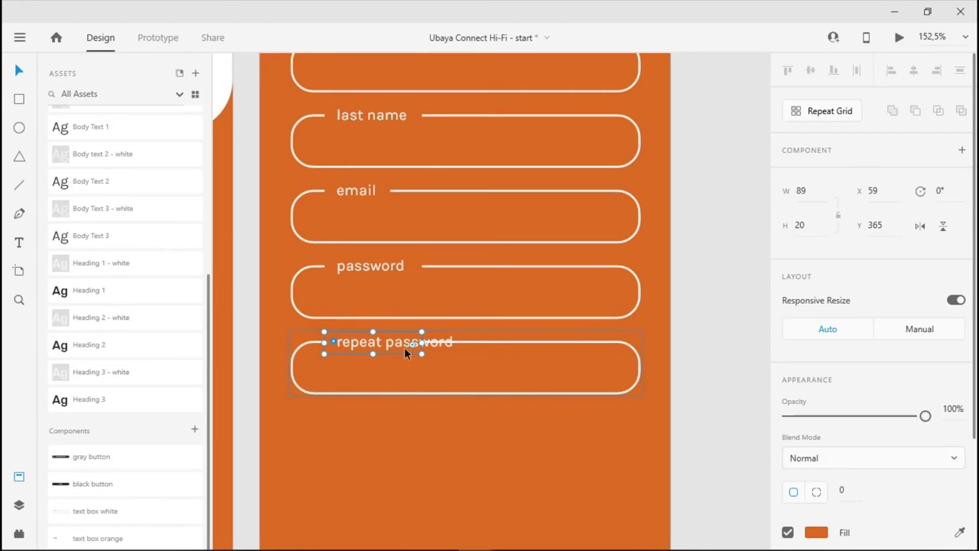
drag(421, 342, 465, 343)
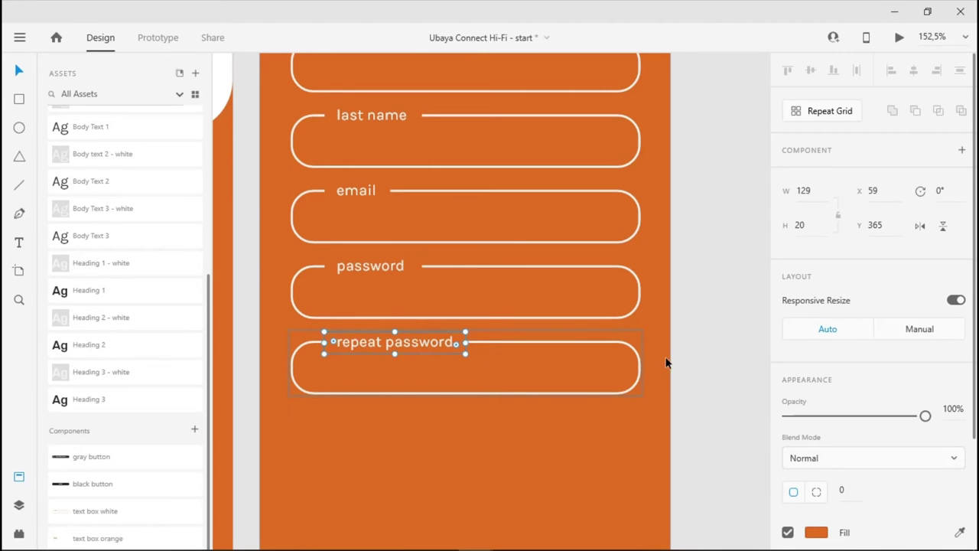
click(663, 362)
scroll(664, 362, up, 1)
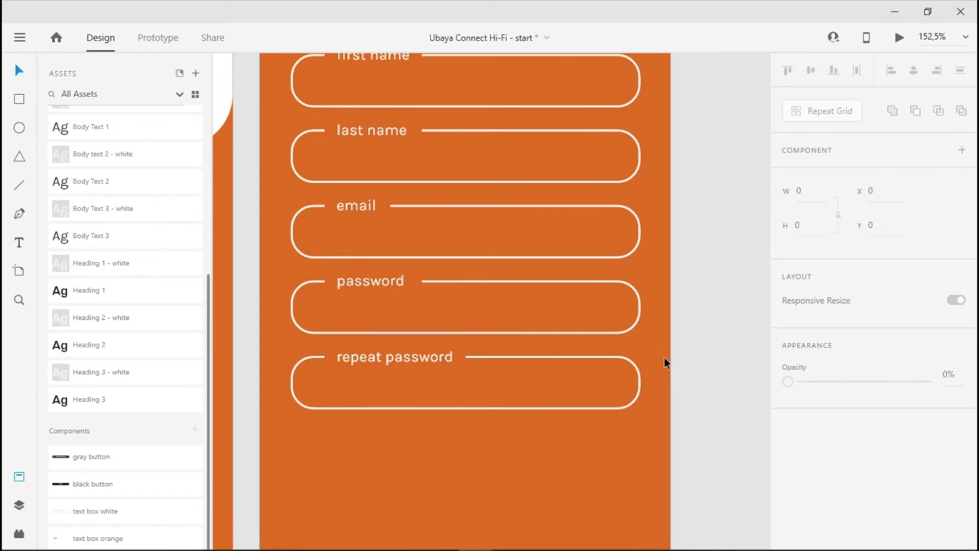
key(ctrl+s)
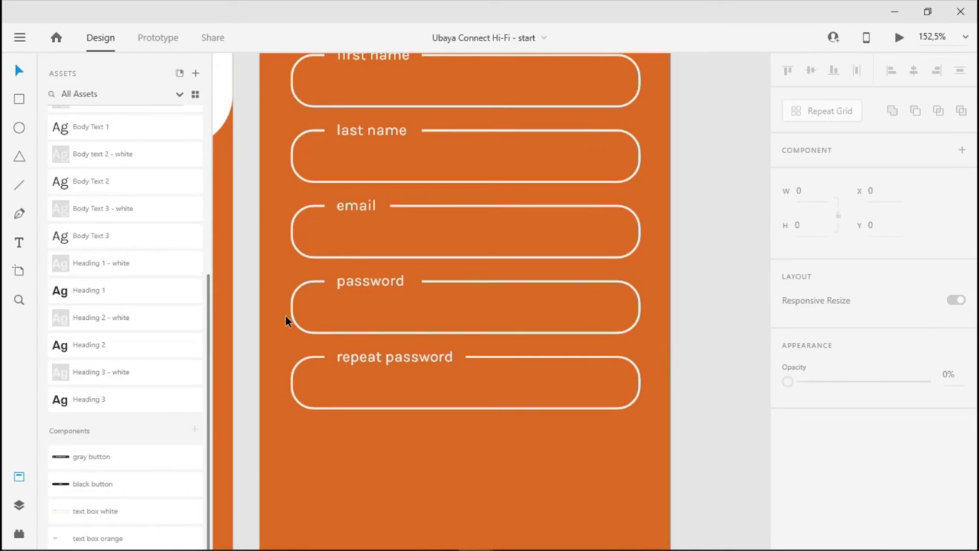
- Add the text "upon completion you agreed with terms & conditions" below the repeat password field
click(23, 246)
click(302, 440)
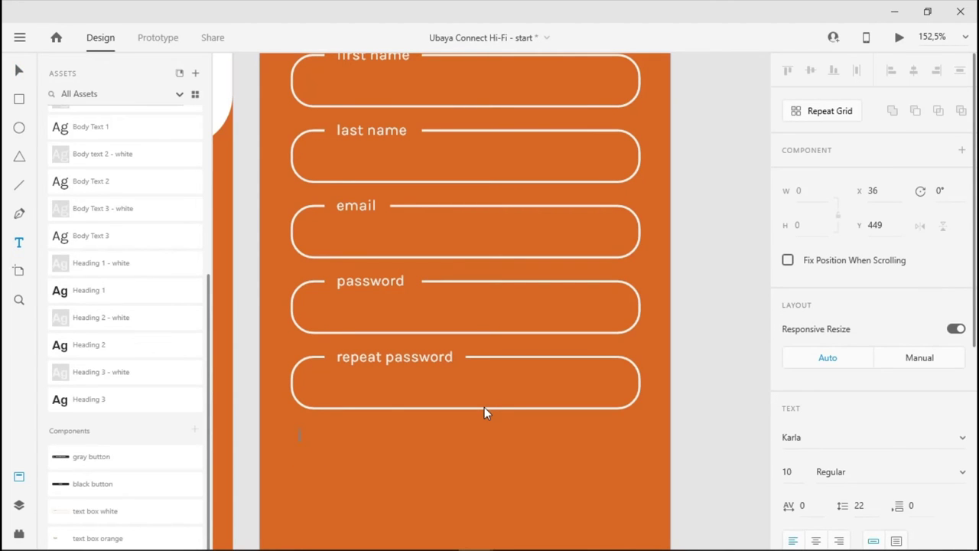
text(upon completion)
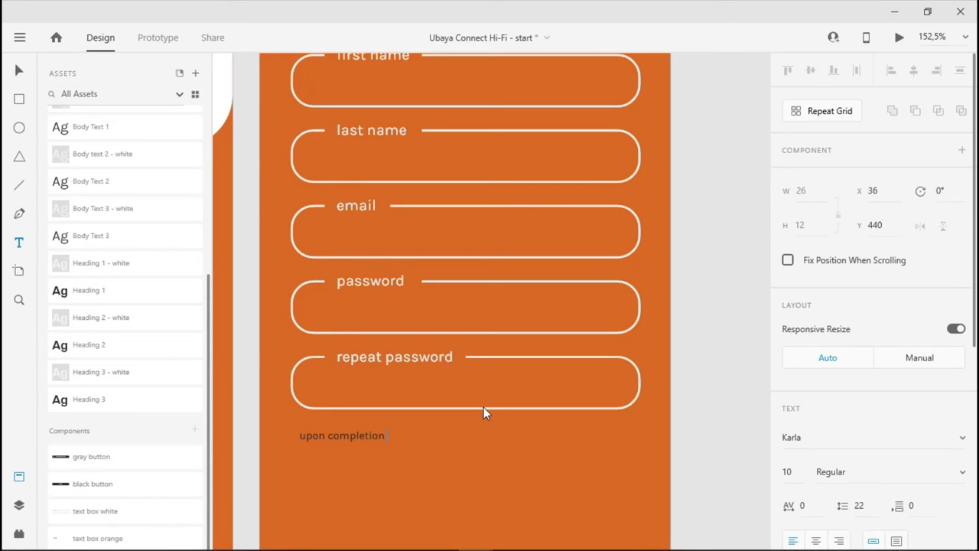
text( youa)
key(BackSpace)
text(agreed with terms & conditions)
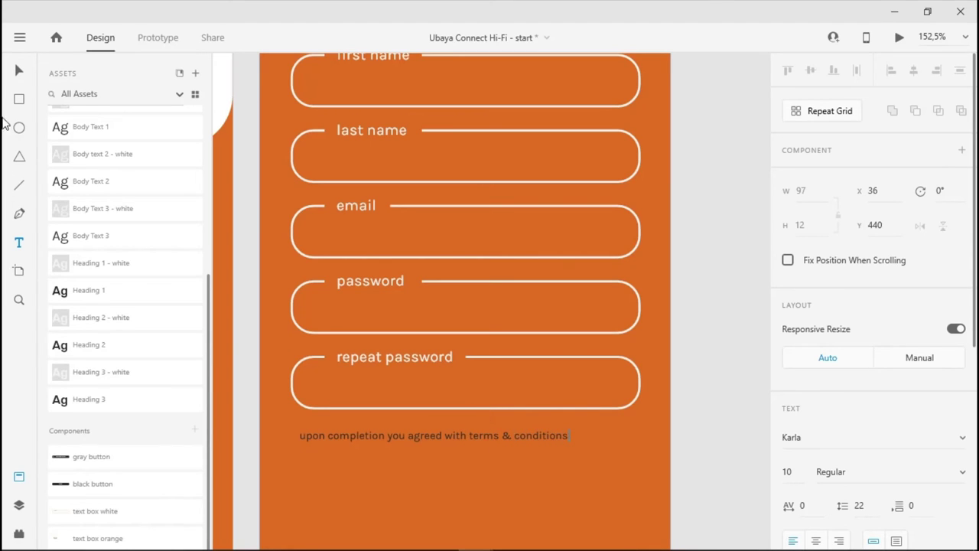
click(19, 70)
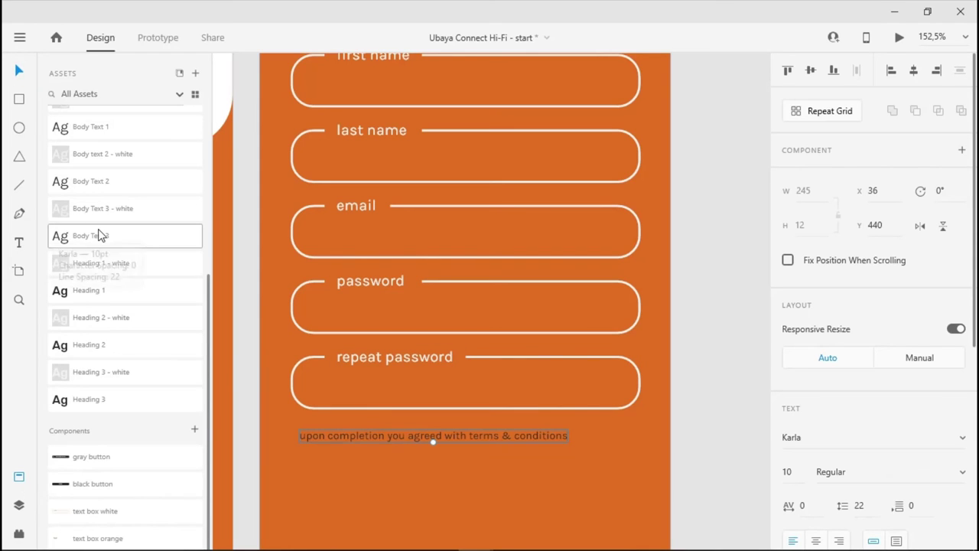
- Apply the Body Text 3 - white character style to the terms line and move it to X 28, Y 434
click(127, 238)
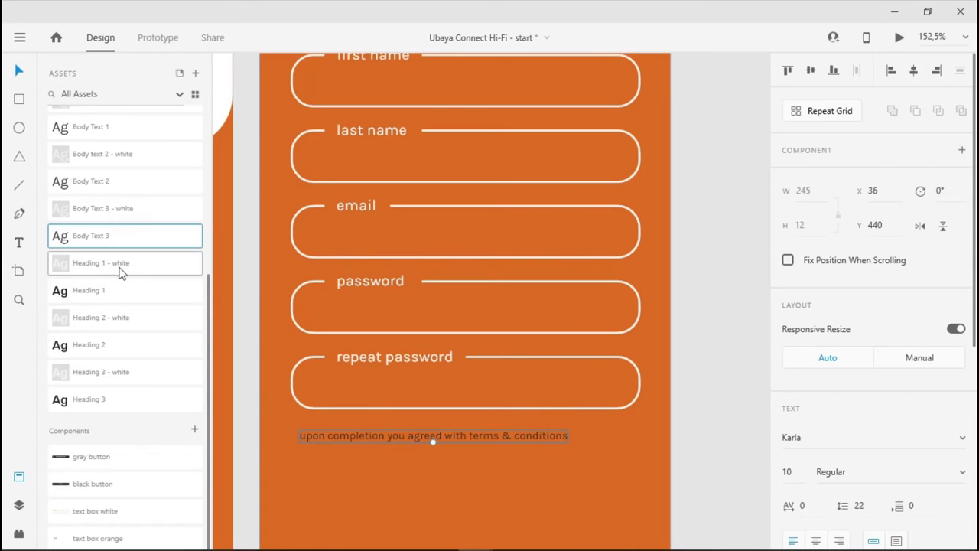
click(115, 210)
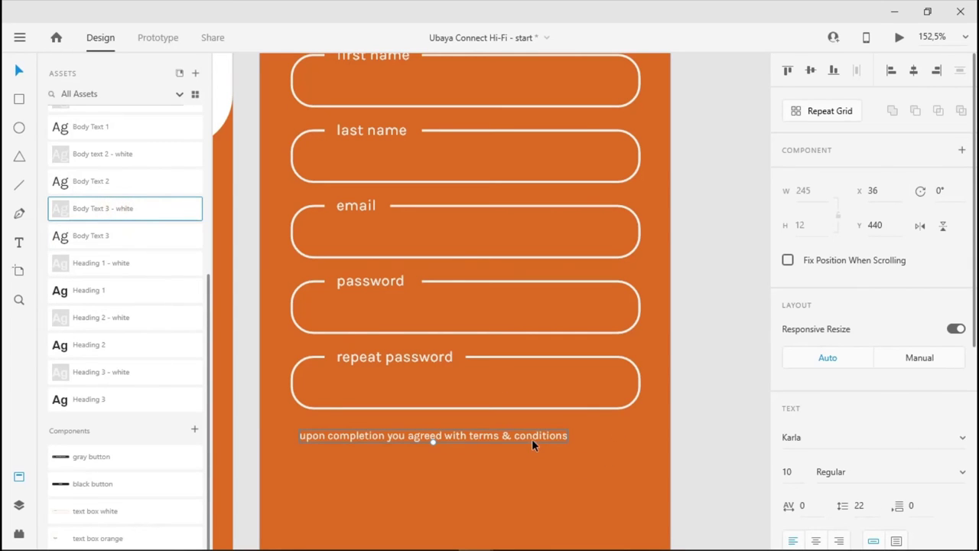
mouse_move(531, 438)
mouse_down()
mouse_move(538, 428)
mouse_move(522, 433)
mouse_up()
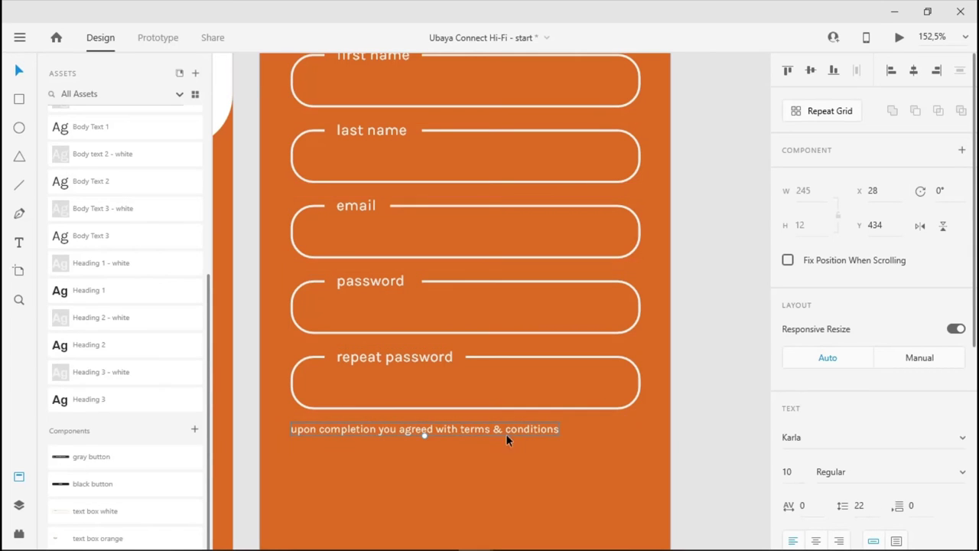
- Colour the words "terms & conditions" in the line below the fields with #313131
double_click(485, 430)
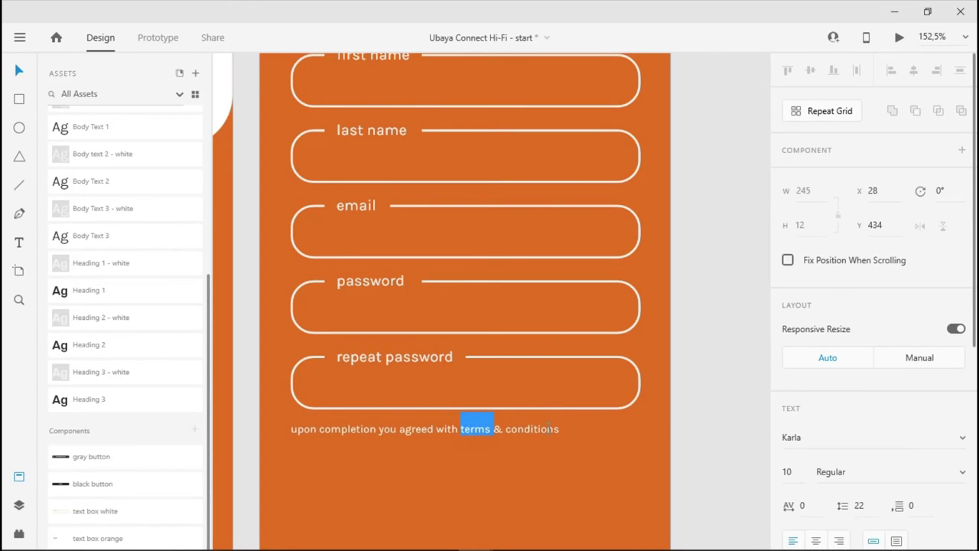
drag(560, 429, 562, 429)
scroll(121, 225, up, 5)
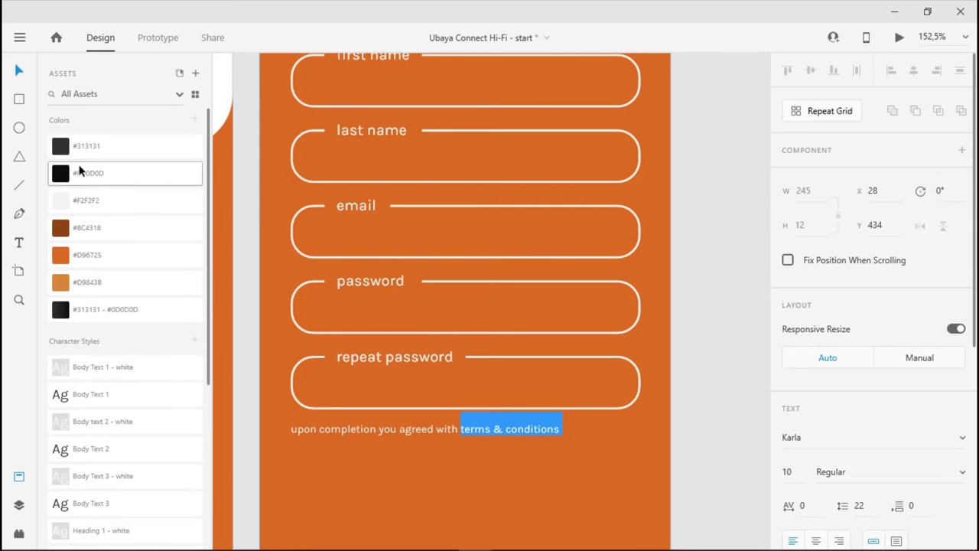
click(82, 151)
key(Escape)
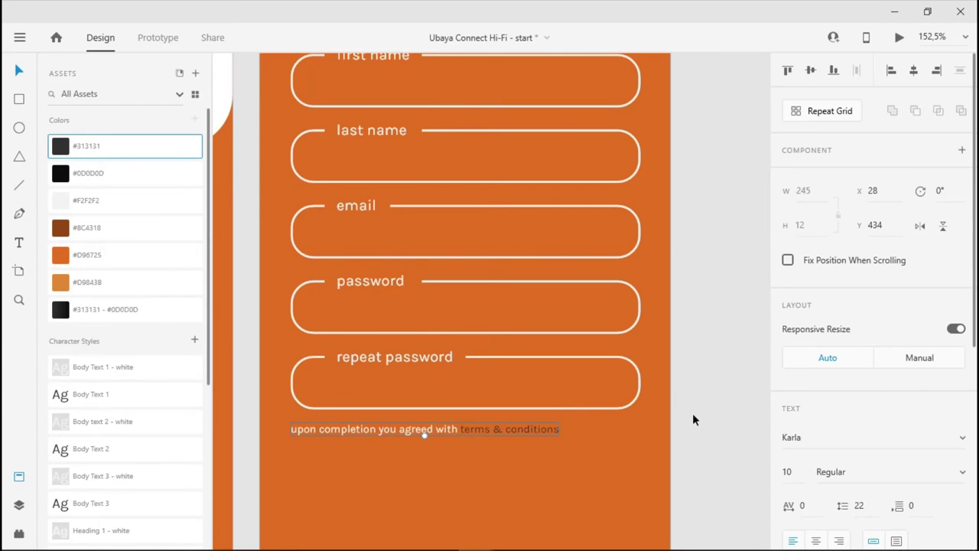
- Place an instance of the black button component below the terms line on the Sign Up artboard
scroll(692, 413, down, 1)
scroll(680, 417, down, 1)
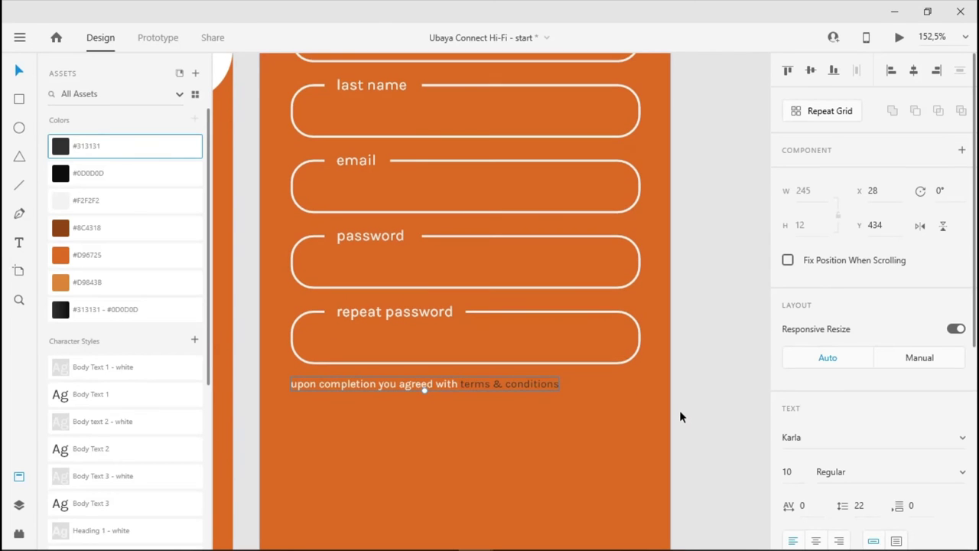
scroll(679, 417, down, 4)
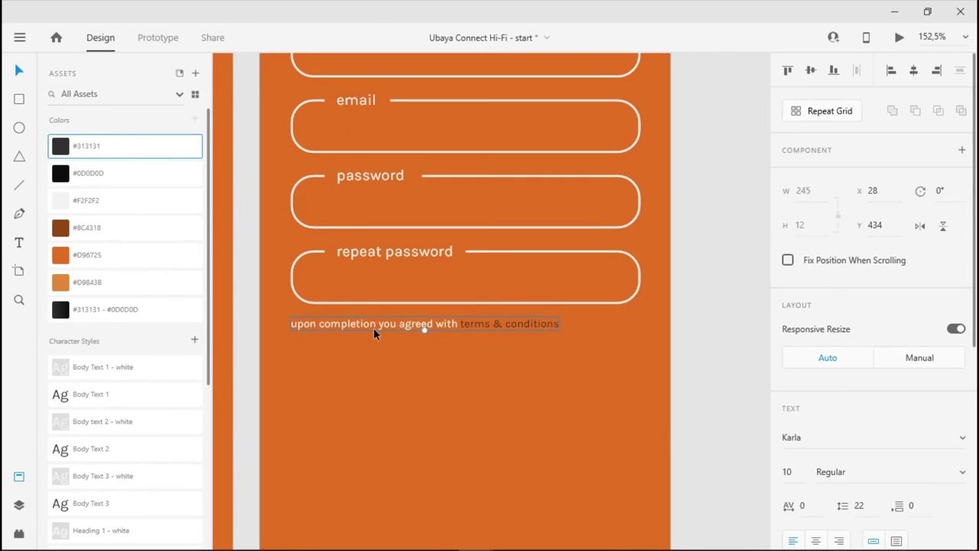
scroll(373, 331, down, 4)
scroll(372, 331, down, 4)
click(294, 318)
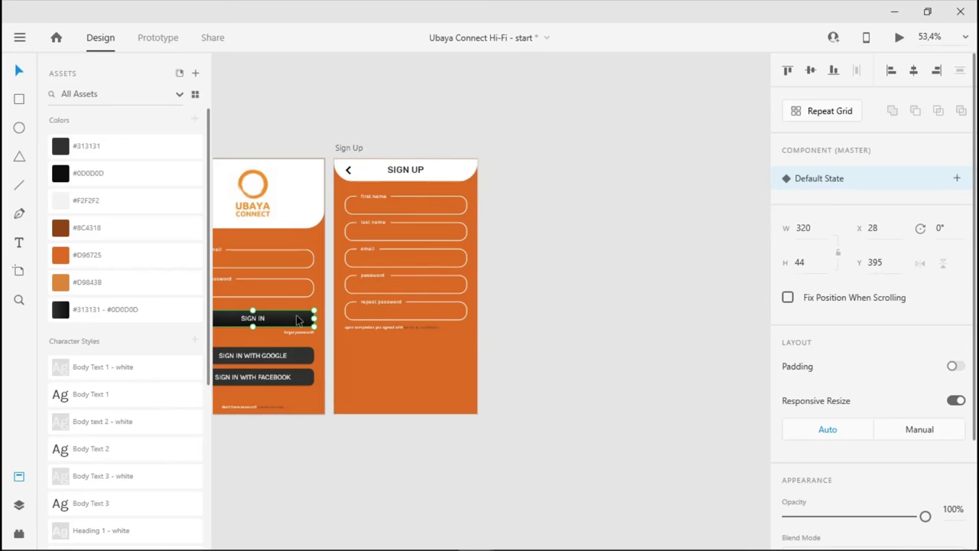
scroll(112, 479, down, 5)
scroll(580, 339, up, 4)
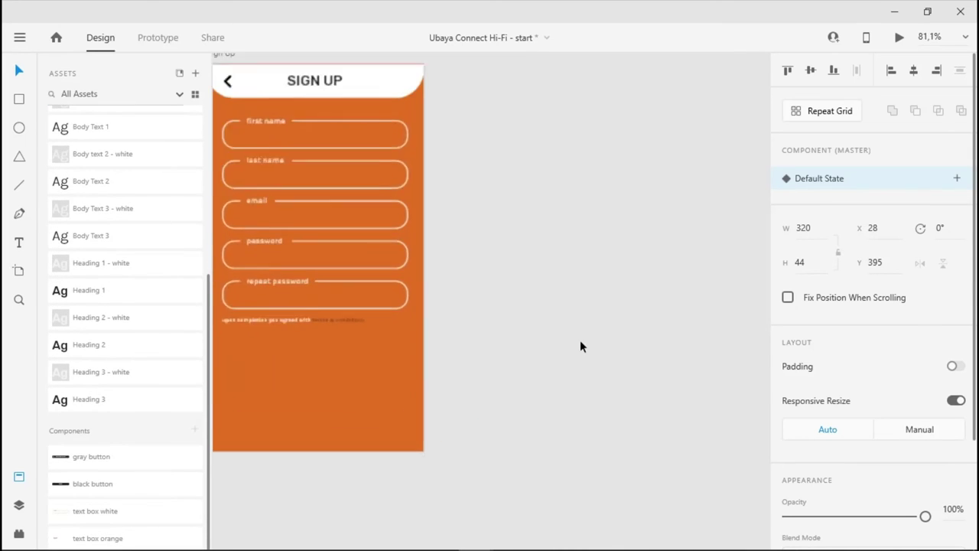
drag(352, 355, 634, 319)
scroll(626, 342, up, 4)
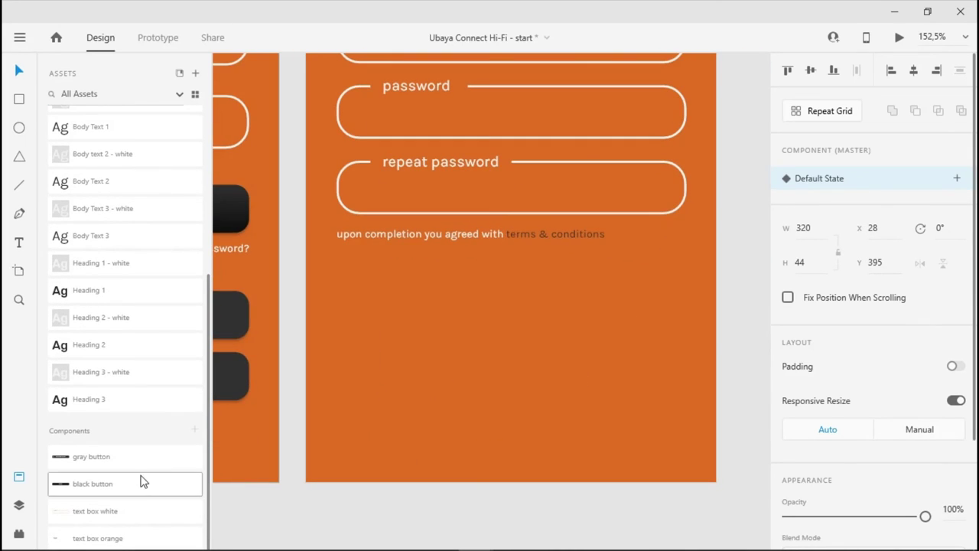
drag(132, 487, 581, 327)
- Change the label of the new black button on the Sign Up artboard to "SIGN UP"
double_click(514, 315)
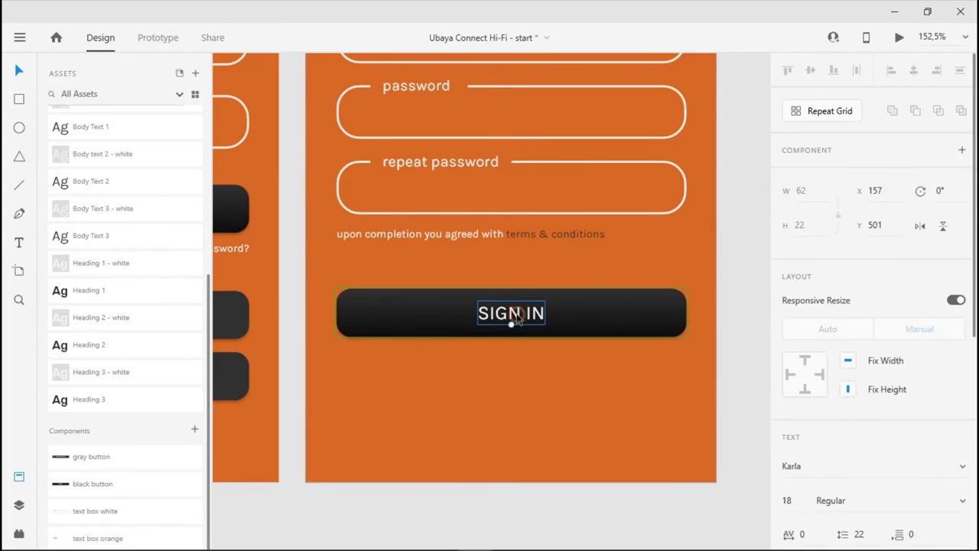
double_click(531, 322)
click(538, 313)
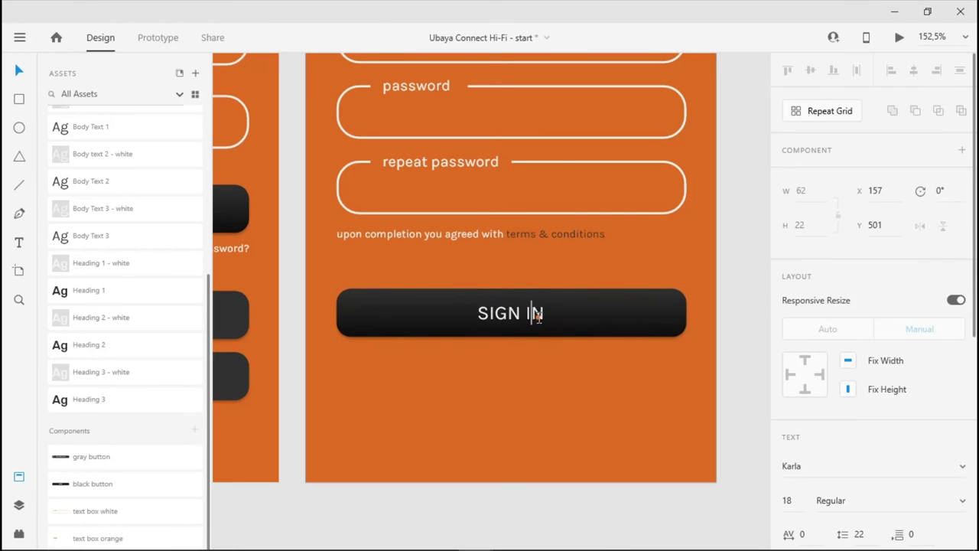
double_click(537, 313)
text(UP)
key(Escape)
scroll(533, 382, down, 4)
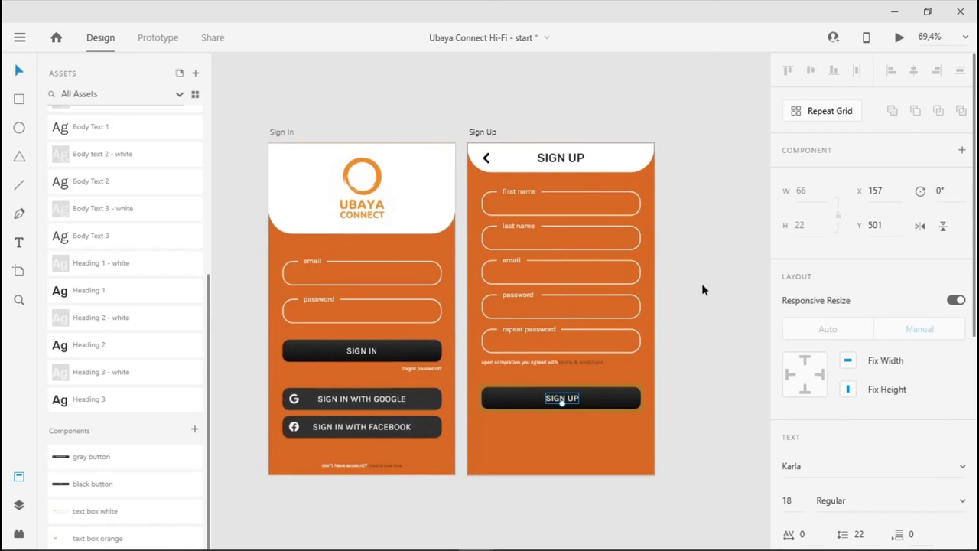
click(704, 374)
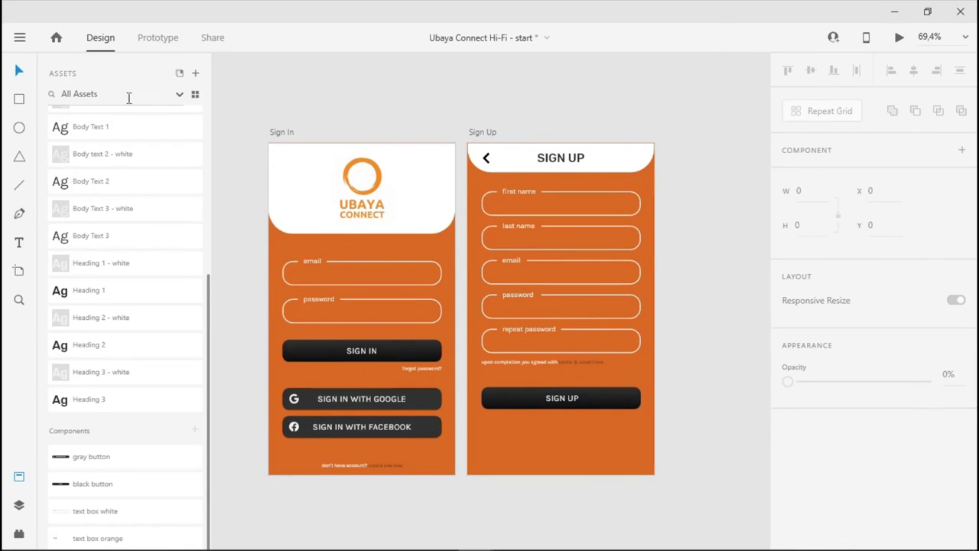
- Switch to prototyping and link the "don't have account? create one now" text to the Sign Up artboard
click(162, 46)
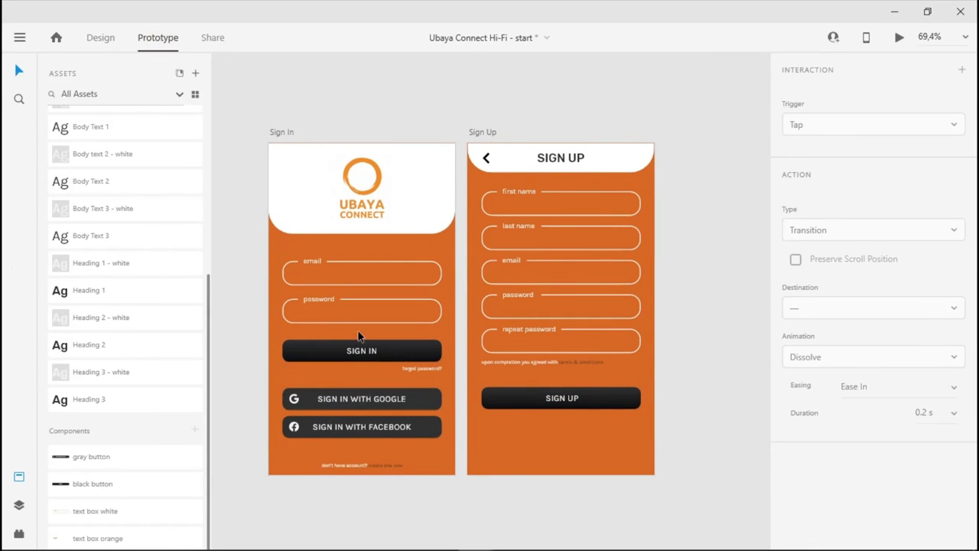
click(375, 464)
drag(403, 465, 484, 329)
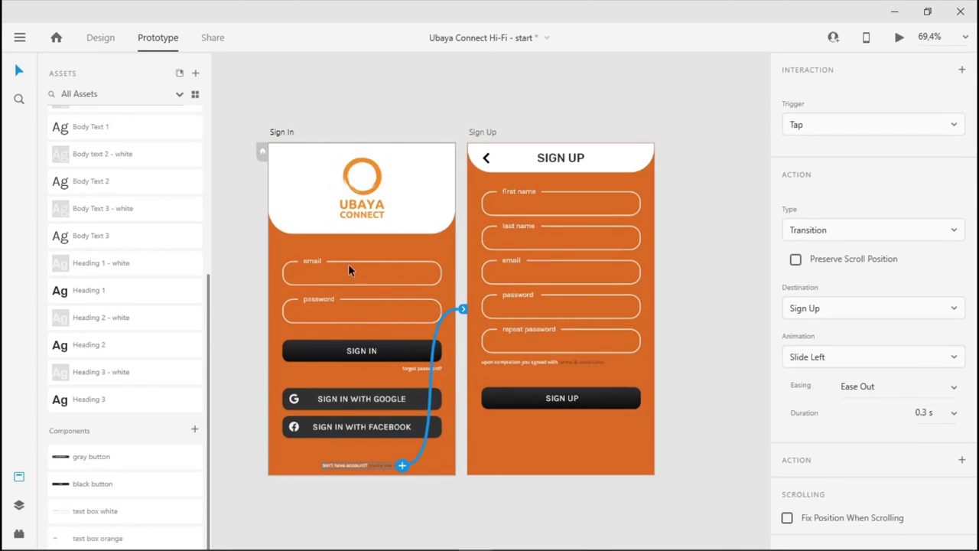
- Link the back icon in the Sign Up header to the Sign In artboard with a Slide Right animation
click(493, 158)
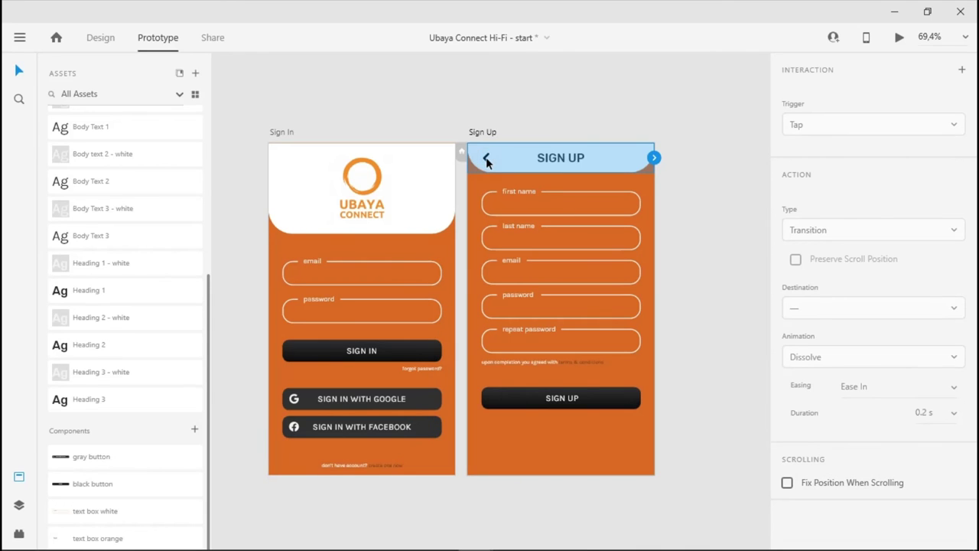
double_click(490, 158)
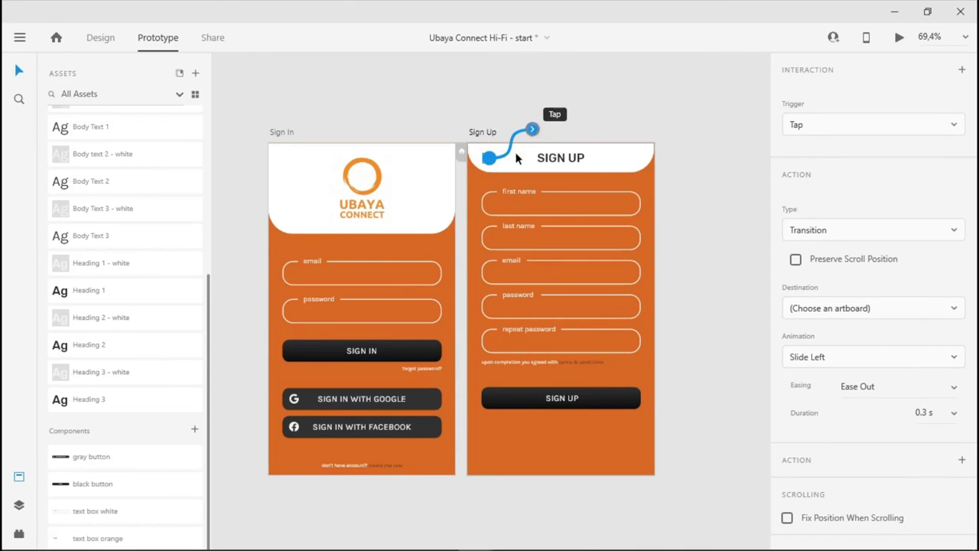
drag(532, 128, 433, 273)
click(872, 353)
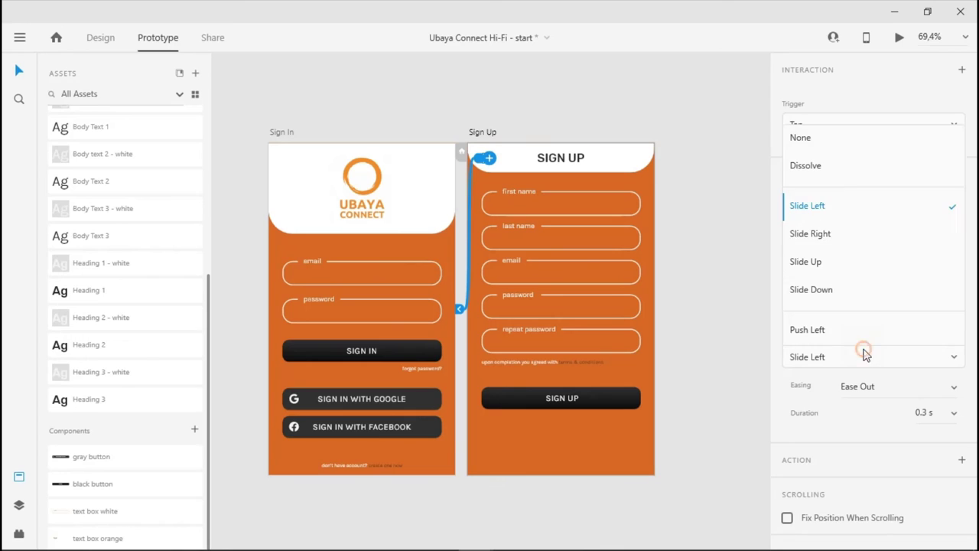
click(823, 239)
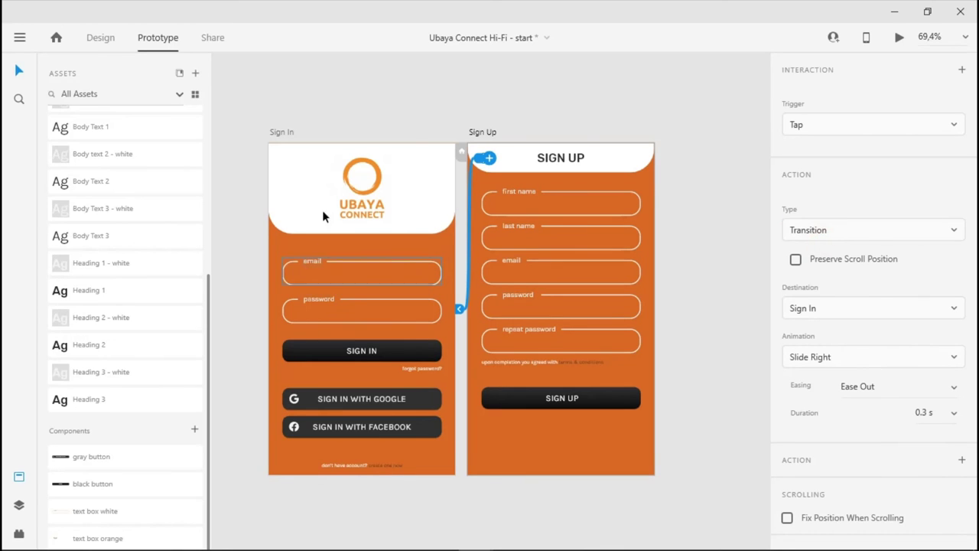
- Preview the prototype from the Sign In artboard and test the "create one now" link and the back icon
click(281, 132)
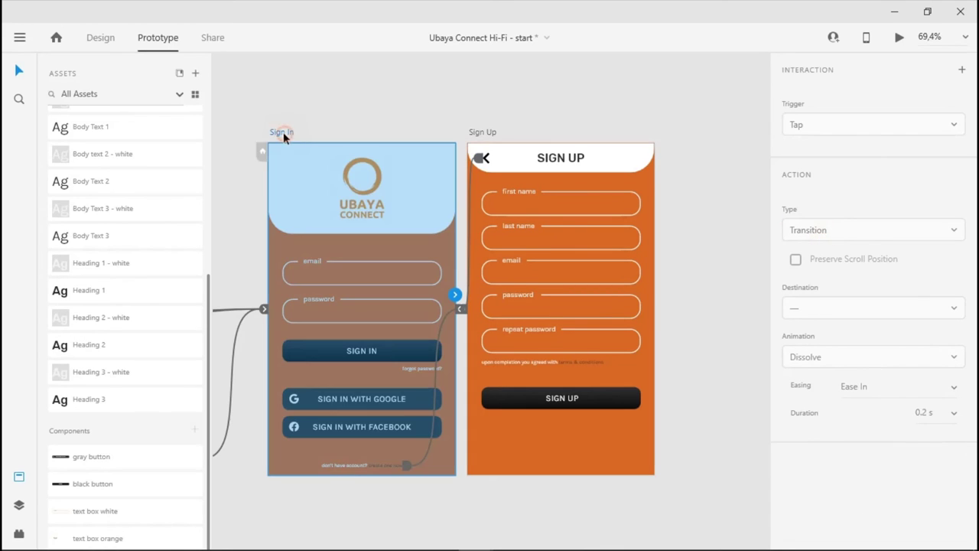
click(899, 37)
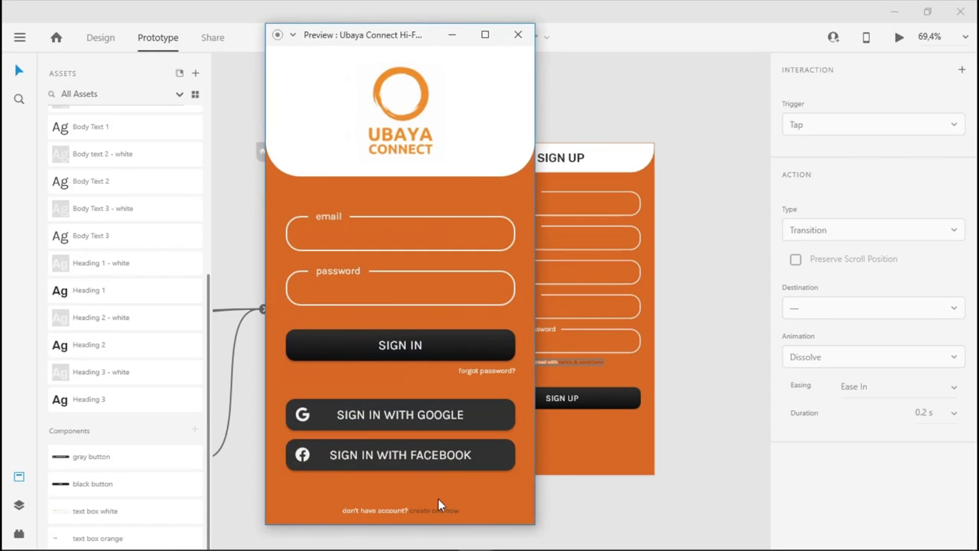
click(439, 511)
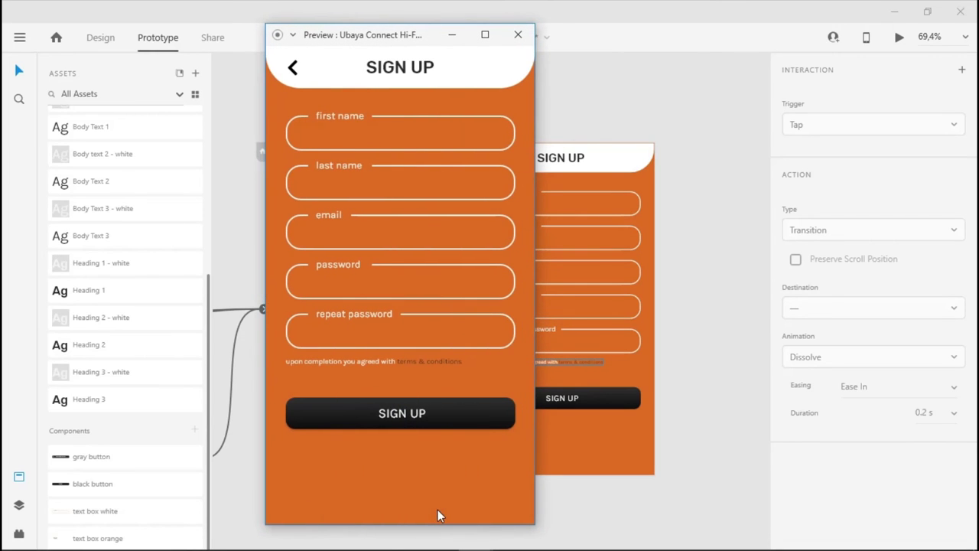
click(293, 70)
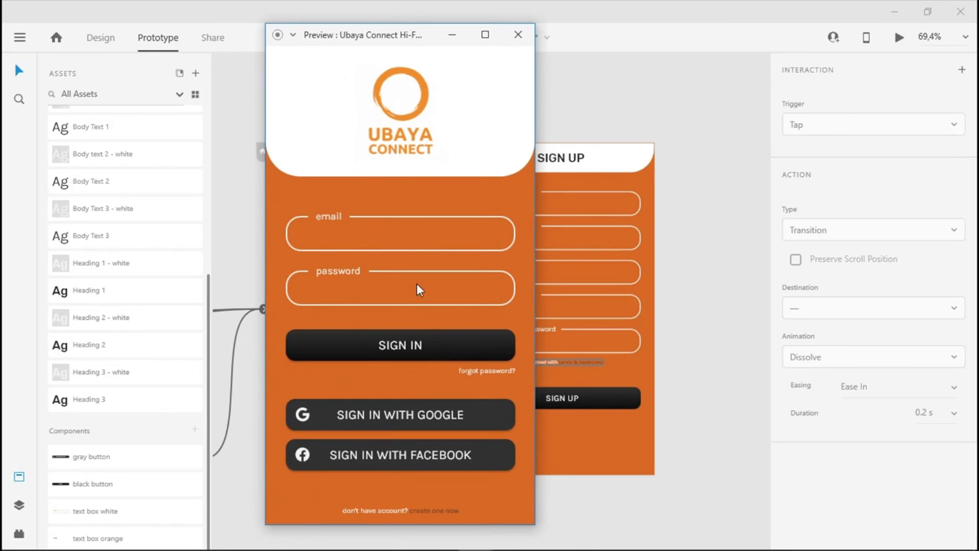
click(446, 511)
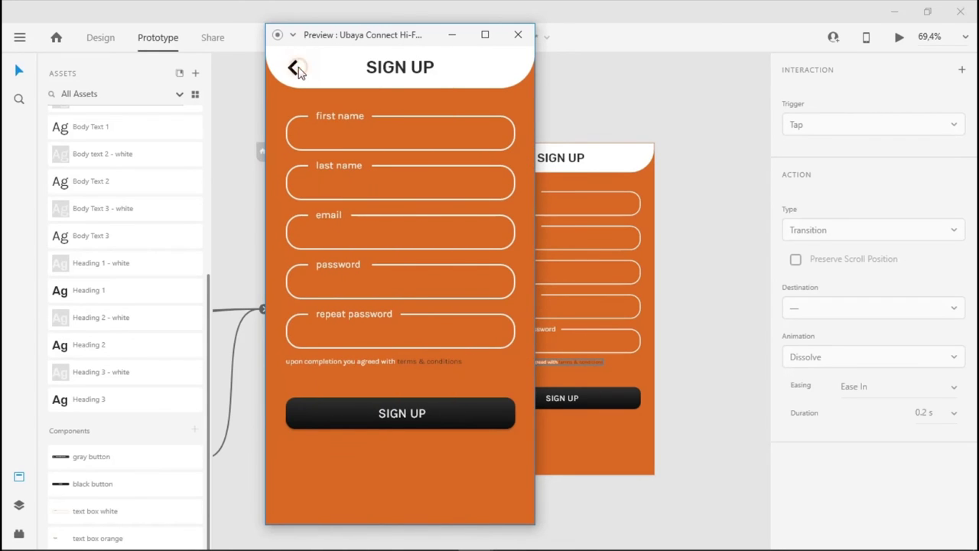
click(297, 69)
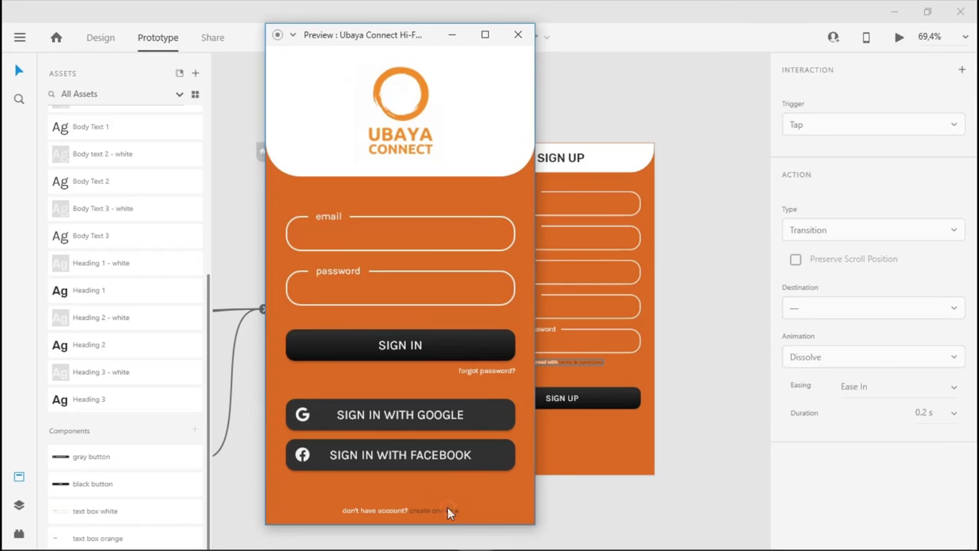
click(448, 511)
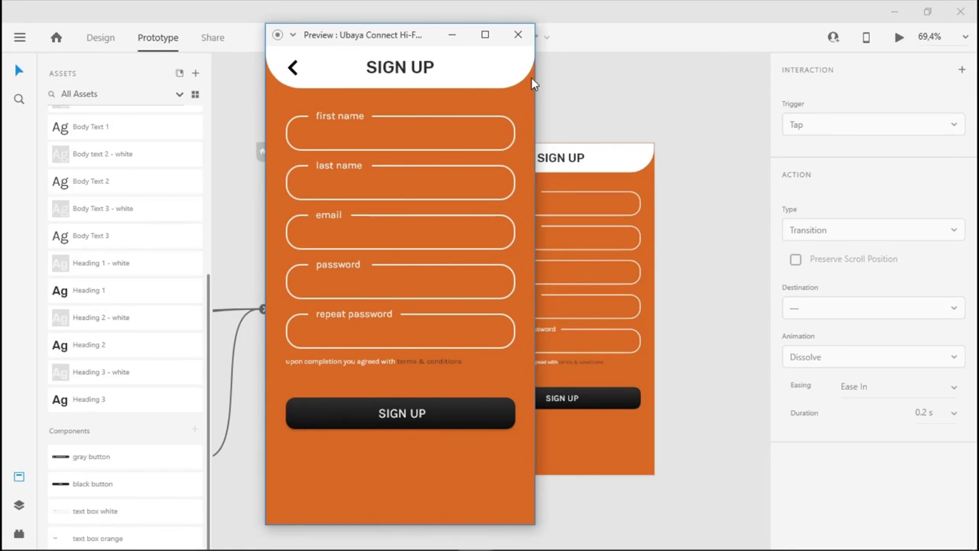
click(517, 35)
- Link the SIGN UP button to the Sign In artboard with a Slide Right transition
click(611, 406)
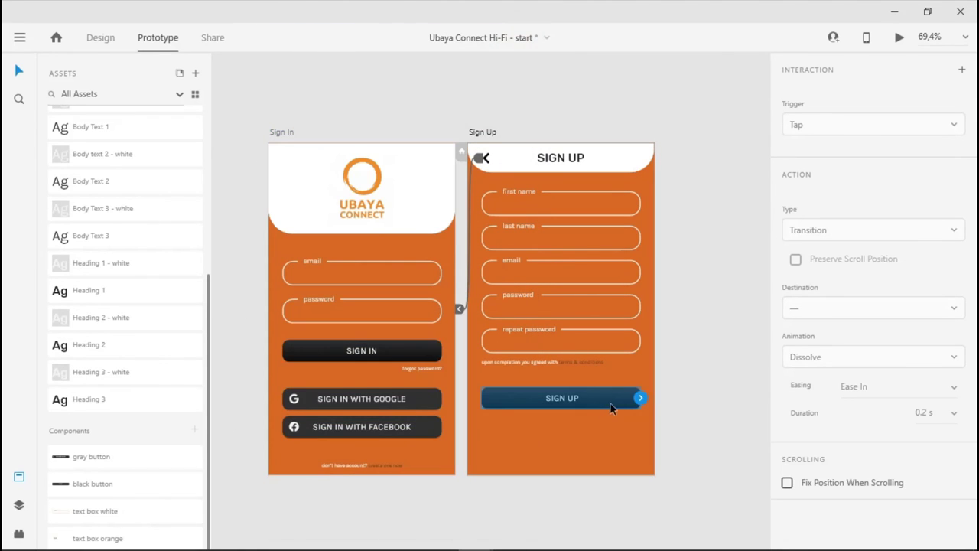
drag(640, 398, 420, 337)
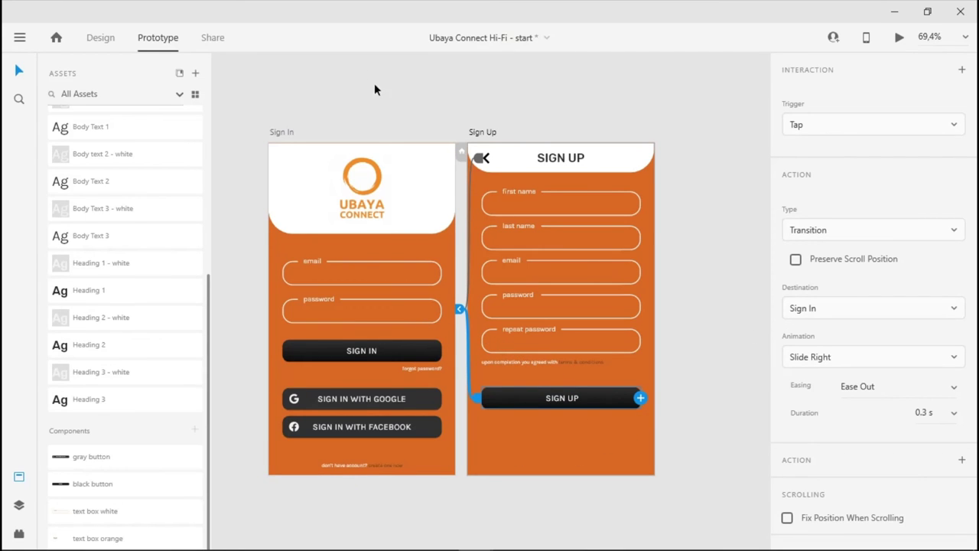
- Preview the prototype from the Sign In artboard again and test the SIGN UP button's link
click(299, 130)
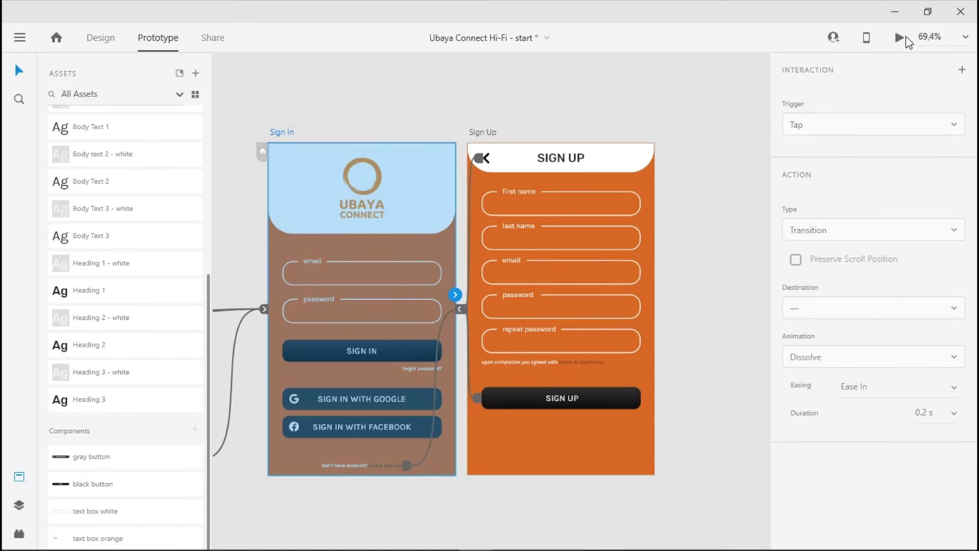
click(901, 38)
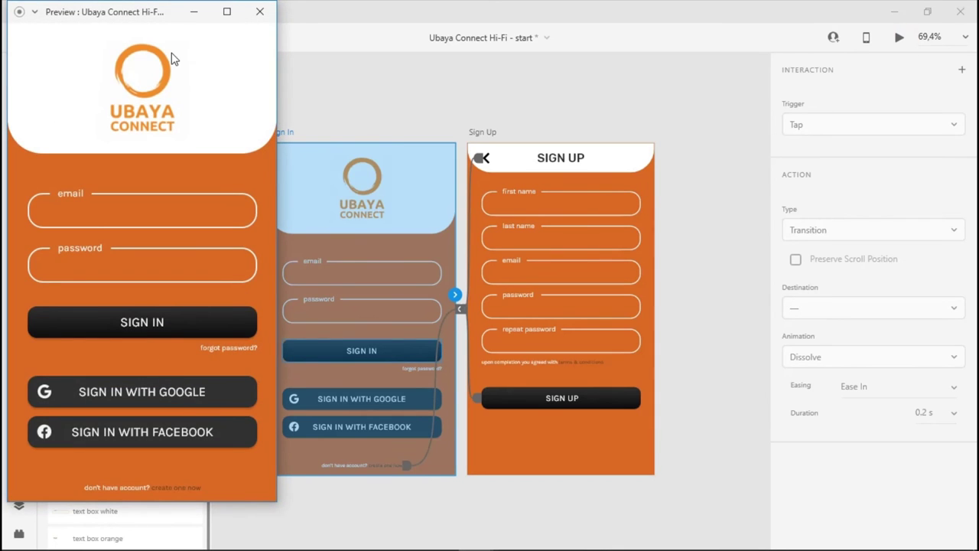
drag(196, 17, 541, 60)
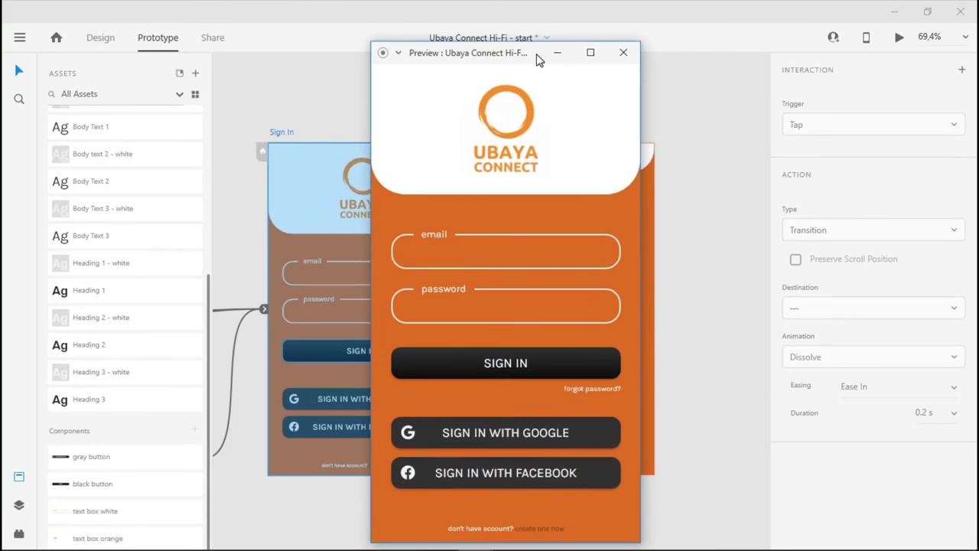
click(549, 527)
click(501, 436)
click(623, 52)
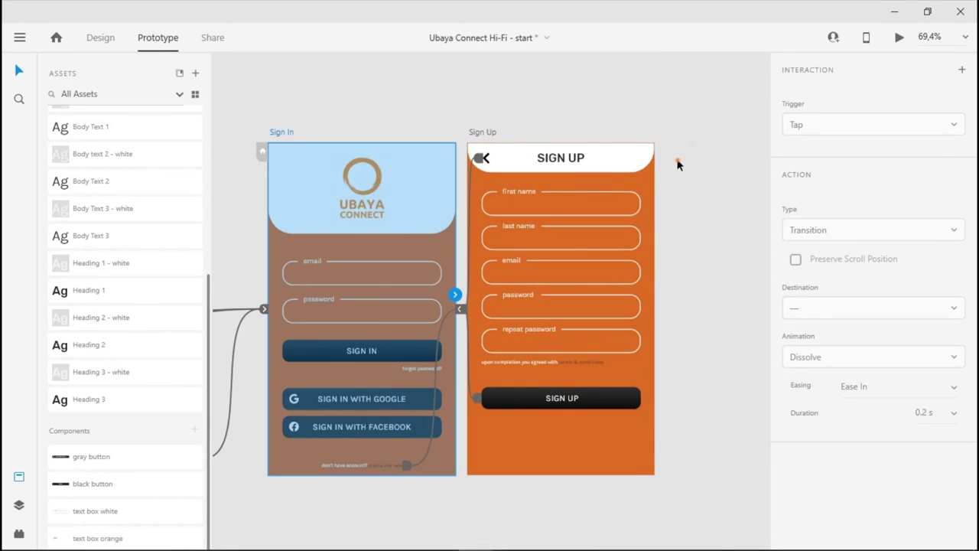
click(679, 162)
- Return to design mode and duplicate the Sign Up artboard beside the original at X 1732, Y -11
click(493, 136)
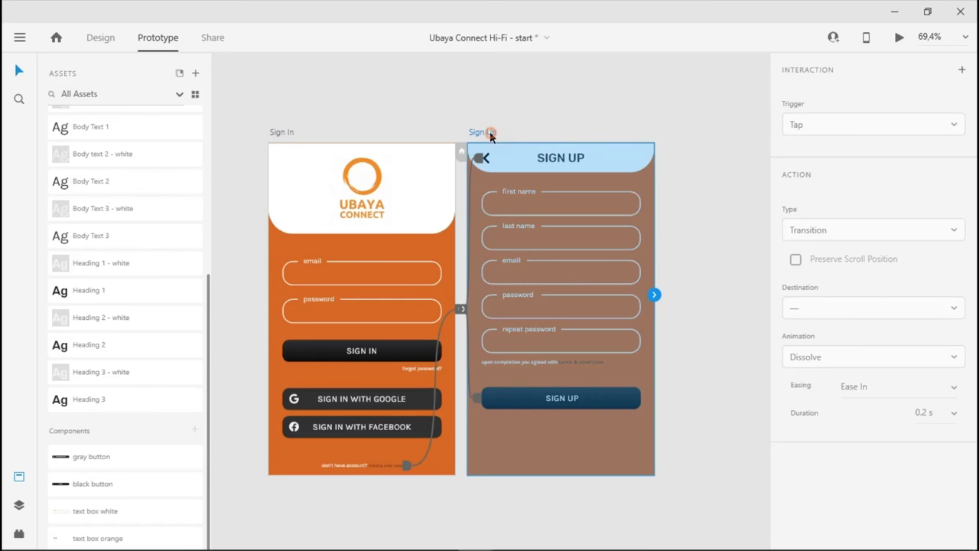
click(89, 44)
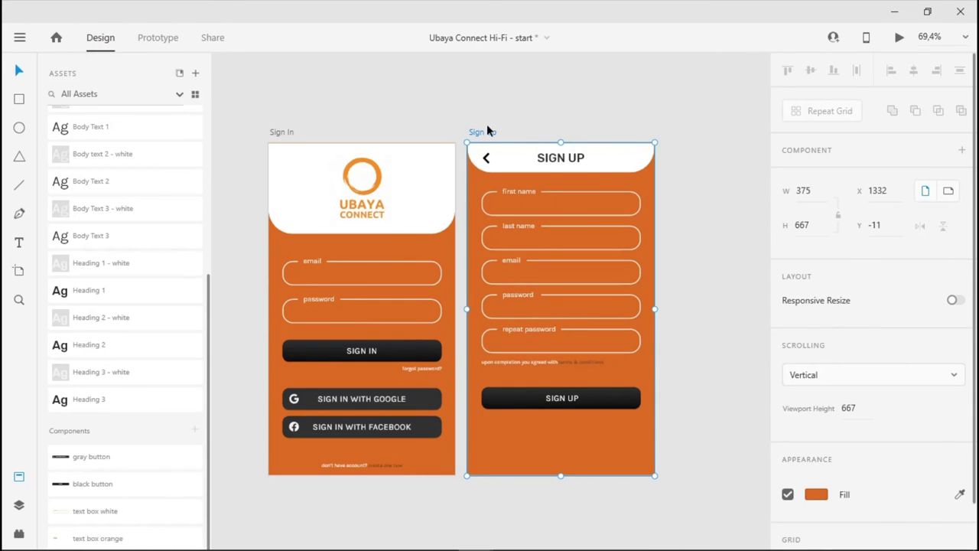
drag(483, 132, 593, 130)
scroll(649, 94, right, 5)
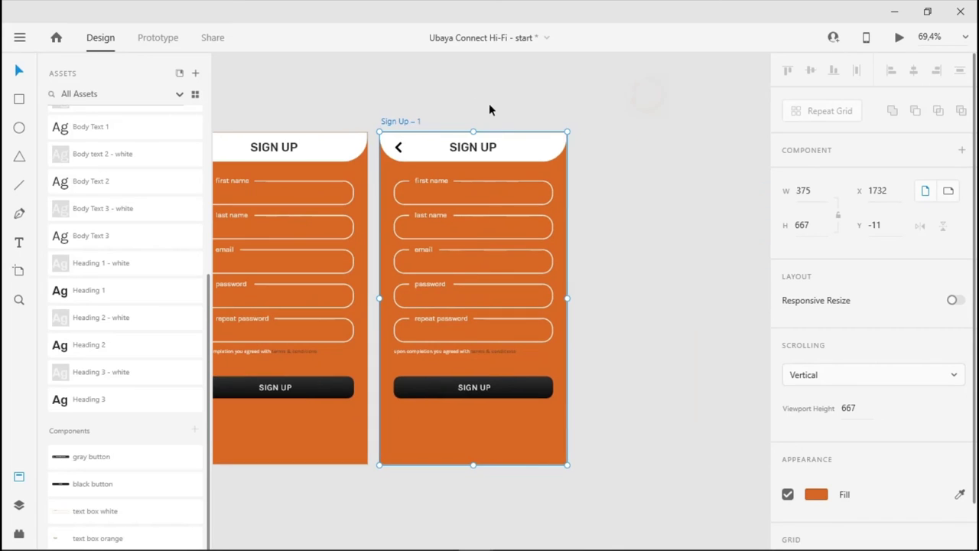
- Change the duplicated artboard's header title to "FORGOT PASSWORD" and centre it in the header at X 72, Y 17
double_click(468, 146)
text(FORGOT PASSWORD)
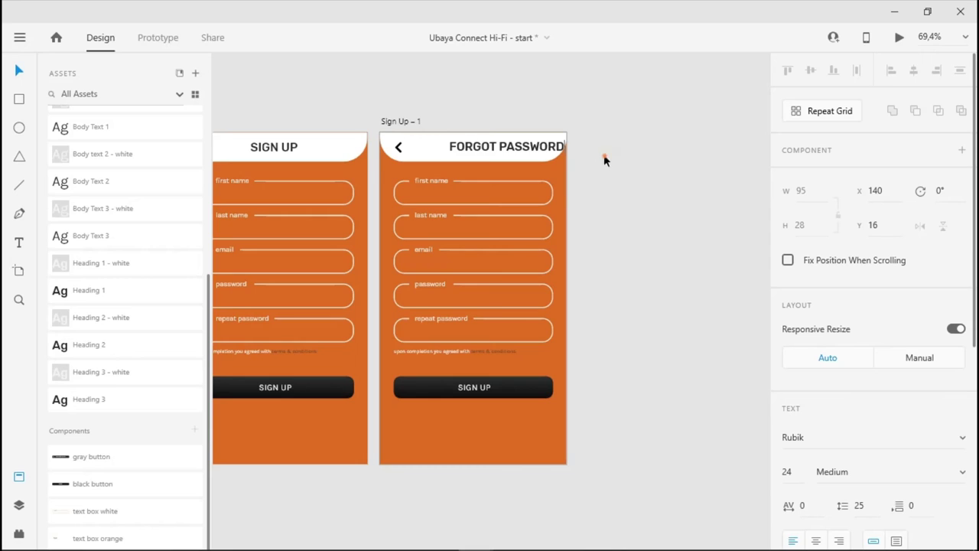
key(Escape)
drag(520, 147, 488, 147)
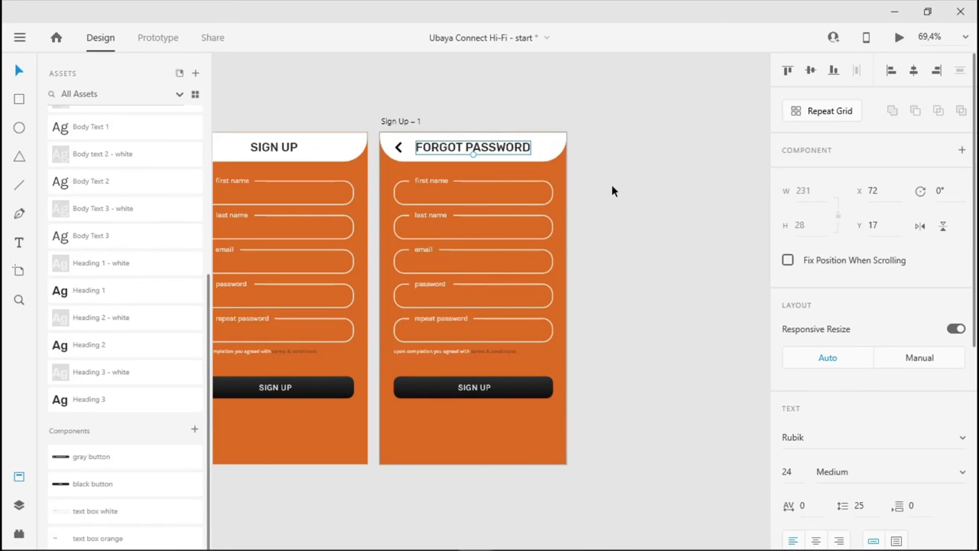
click(612, 184)
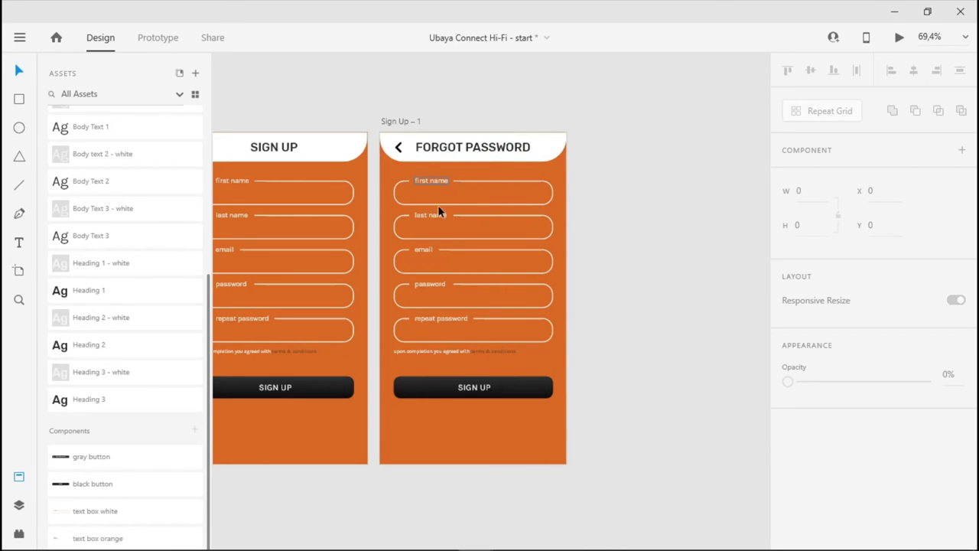
- Delete the first name and last name fields from the duplicated artboard and move the email field up to X 28, Y 87
drag(614, 177, 426, 184)
key(Delete)
click(424, 254)
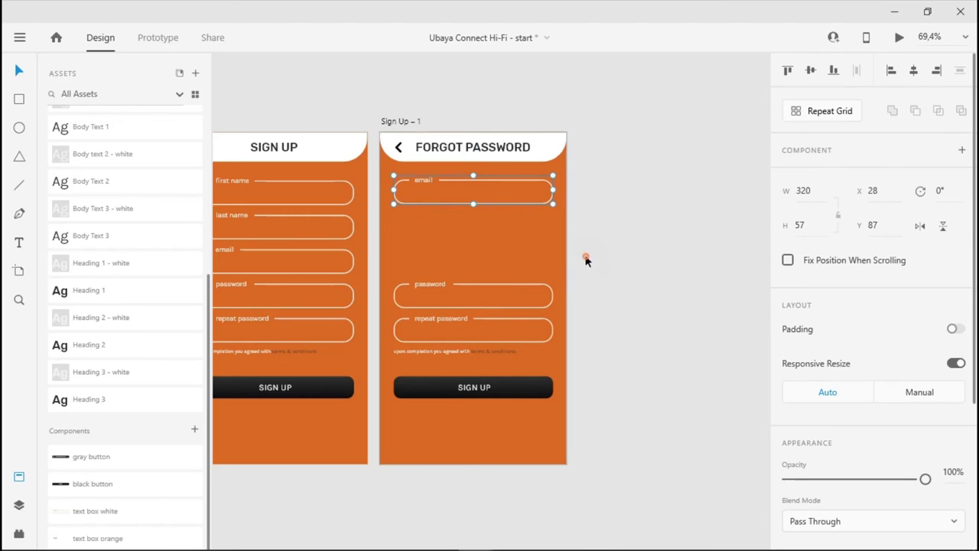
- Delete the password and repeat password fields from the duplicated artboard and rename the artboard "Forgot Password"
drag(616, 271, 425, 338)
key(Delete)
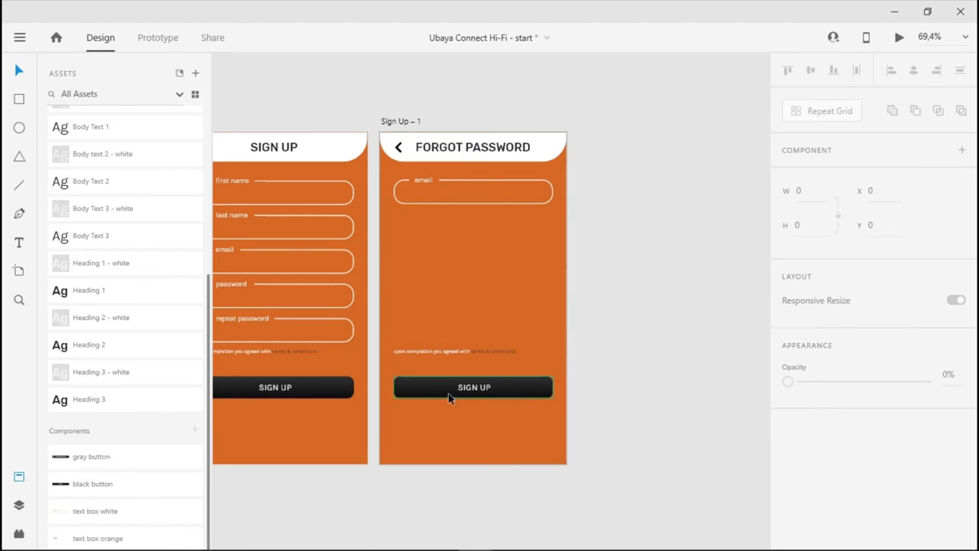
click(390, 121)
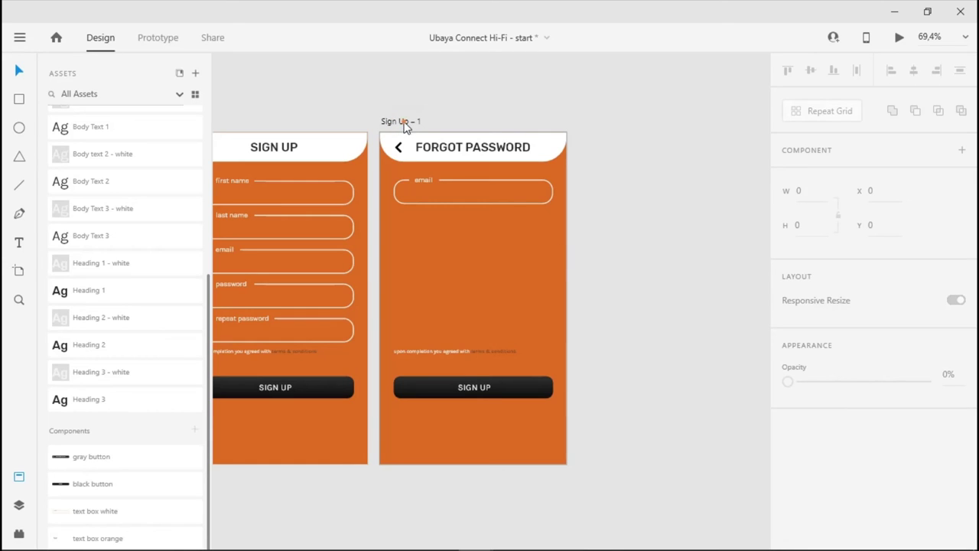
click(405, 121)
double_click(423, 124)
text(For)
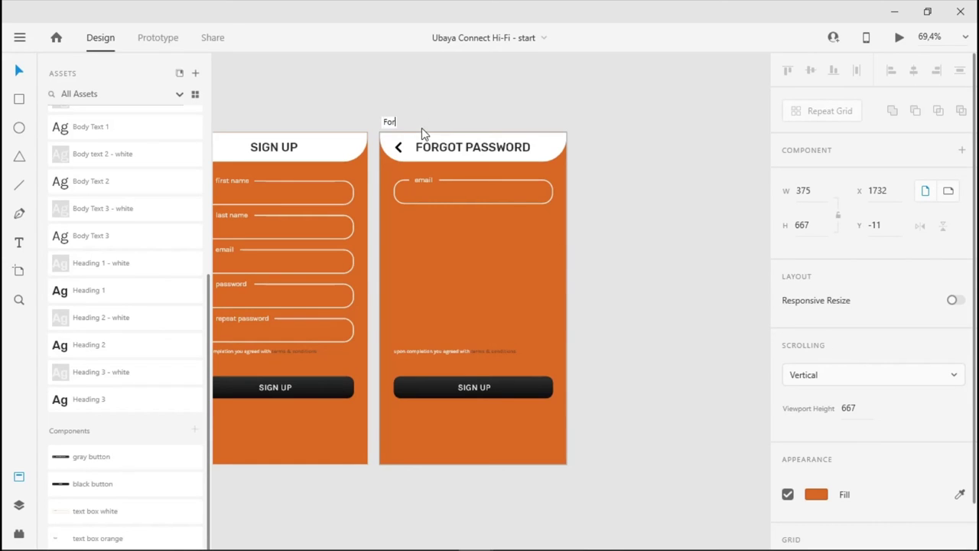
text(got)
key(BackSpace)
text(ot Password)
key(Return)
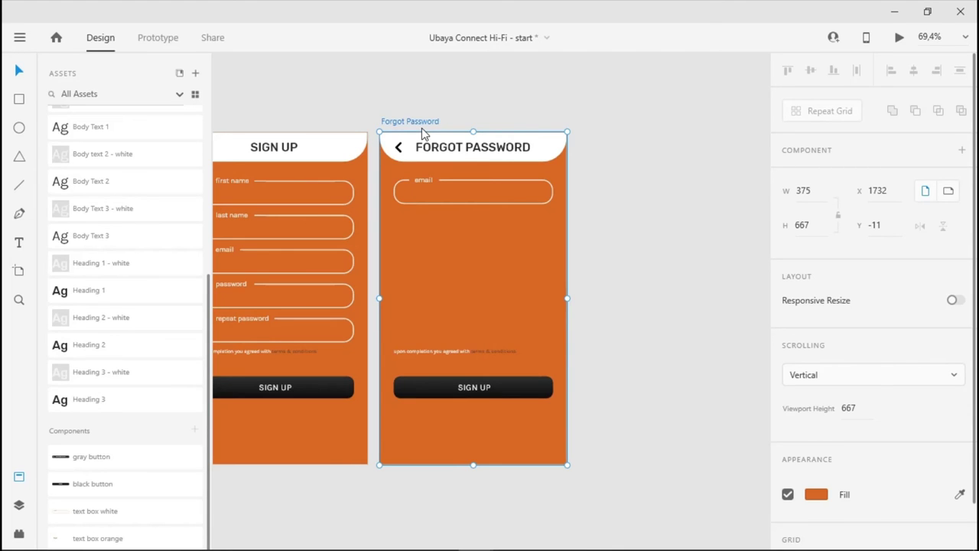
- Move the terms note up beneath the email field and change its text to "enter your email address, and then we will send reset password links"
scroll(465, 212, up, 3)
click(472, 438)
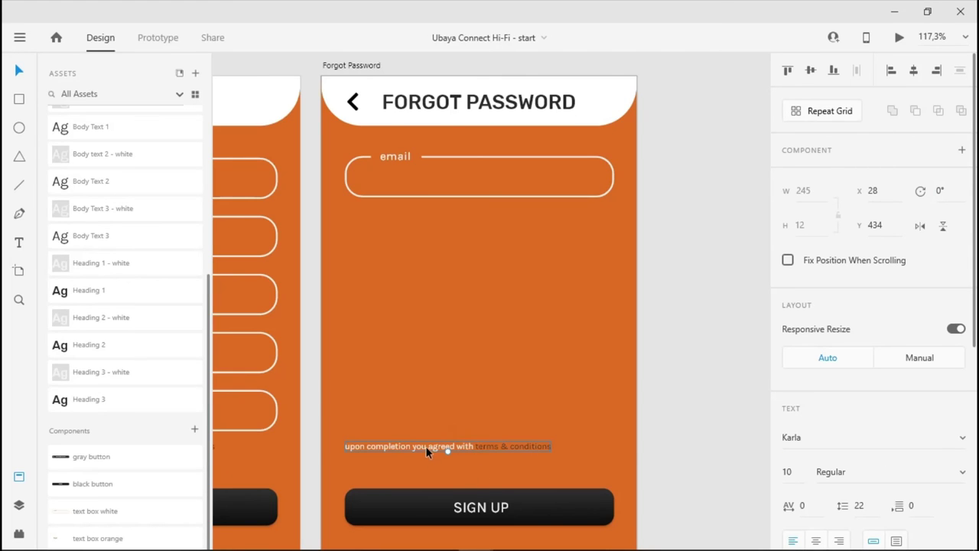
drag(427, 451, 428, 219)
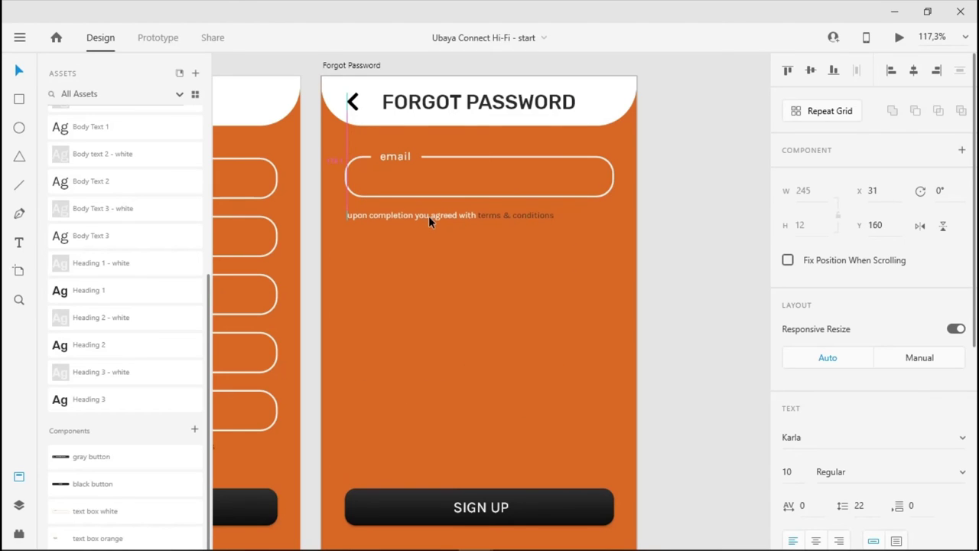
double_click(451, 222)
text(ent)
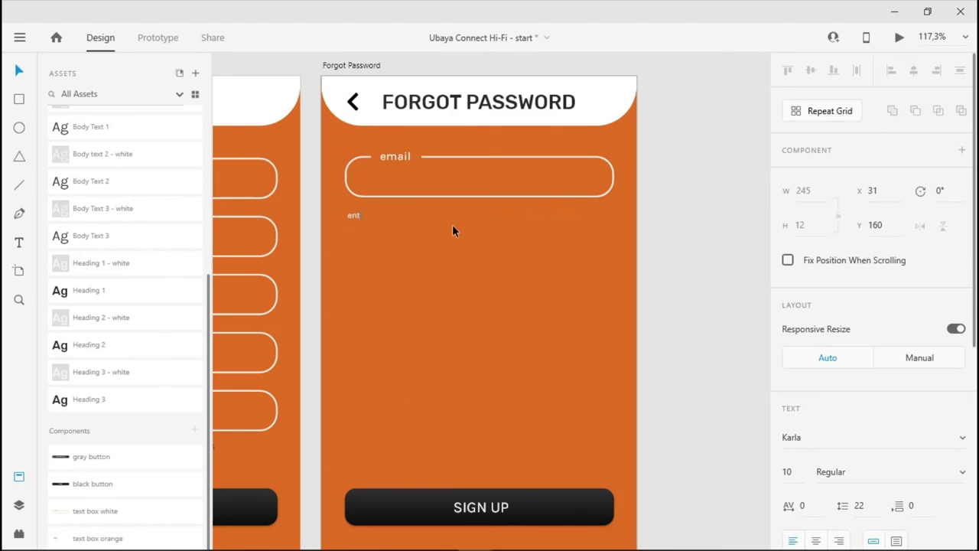
text(er your email address, and then ww)
text( will send)
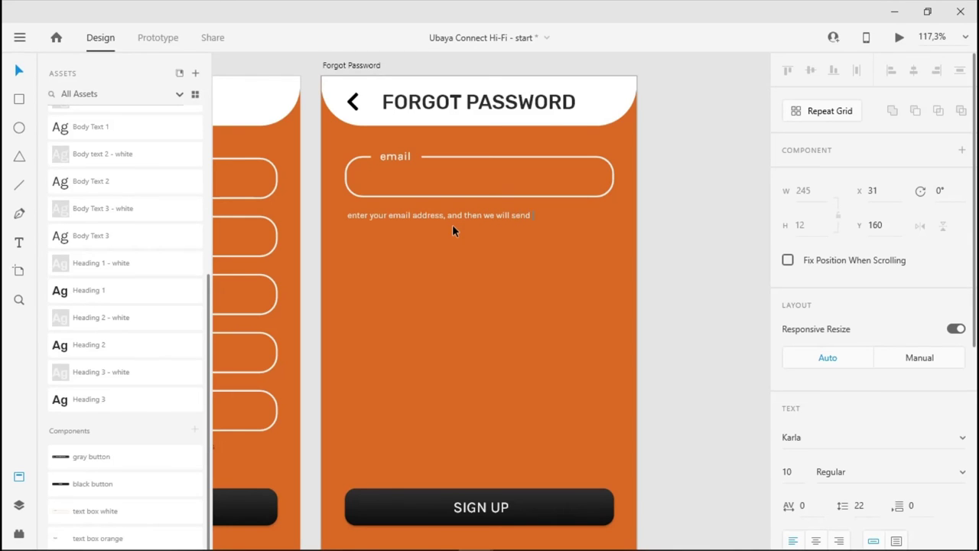
text( reset password links)
key(Escape)
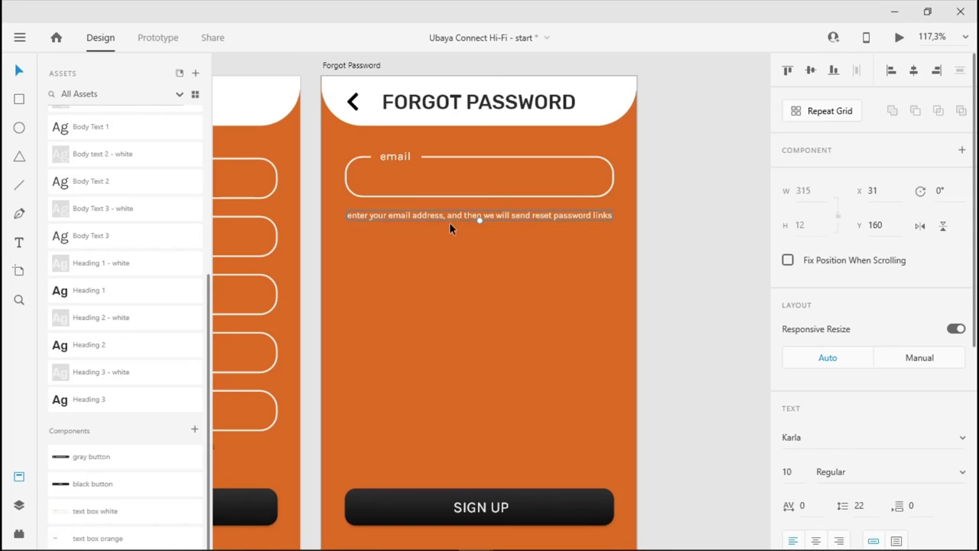
- Convert the note to area text, make it 41 high and position it at X 30, Y 157
click(897, 540)
drag(481, 222, 482, 245)
click(680, 221)
mouse_move(579, 214)
mouse_down()
mouse_move(587, 211)
mouse_move(577, 211)
mouse_up()
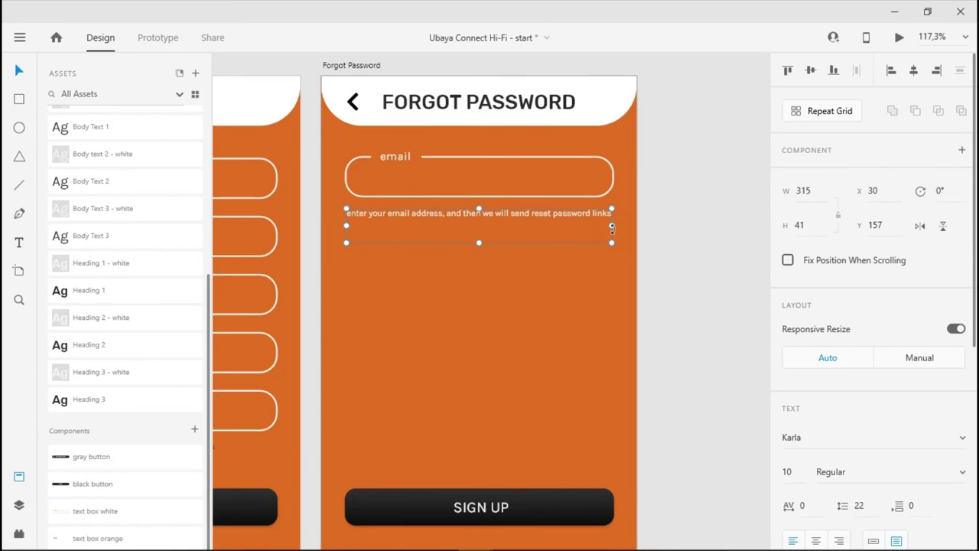
click(673, 228)
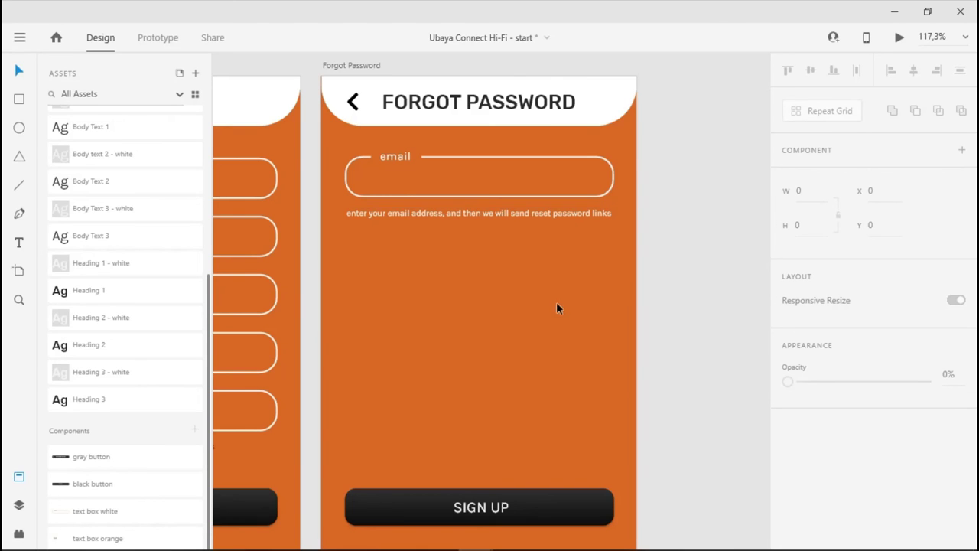
- Move the Forgot Password artboard's SIGN UP button up below the note, change its label to "CONFIRM" and centre the label
drag(512, 508, 523, 277)
double_click(493, 277)
click(493, 277)
key(ctrl+a)
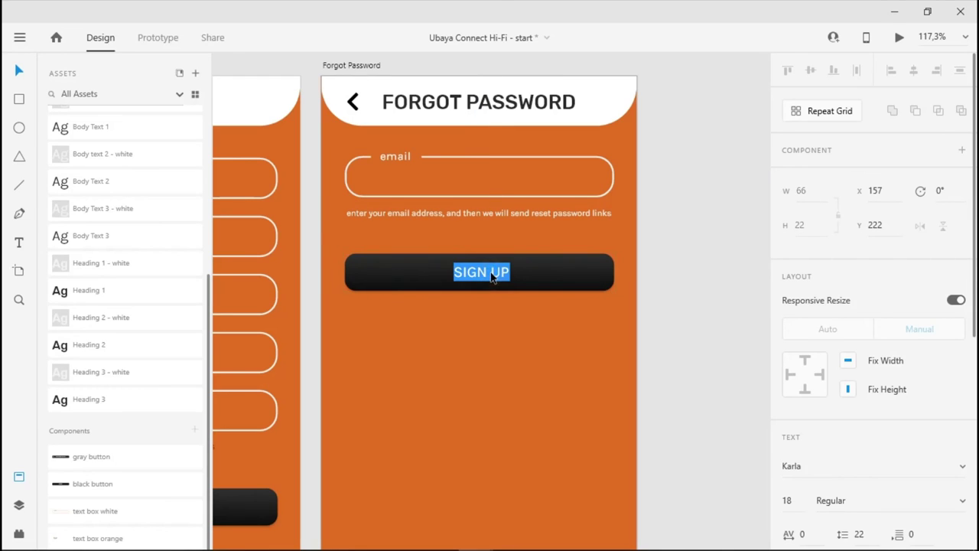
text(RESET M)
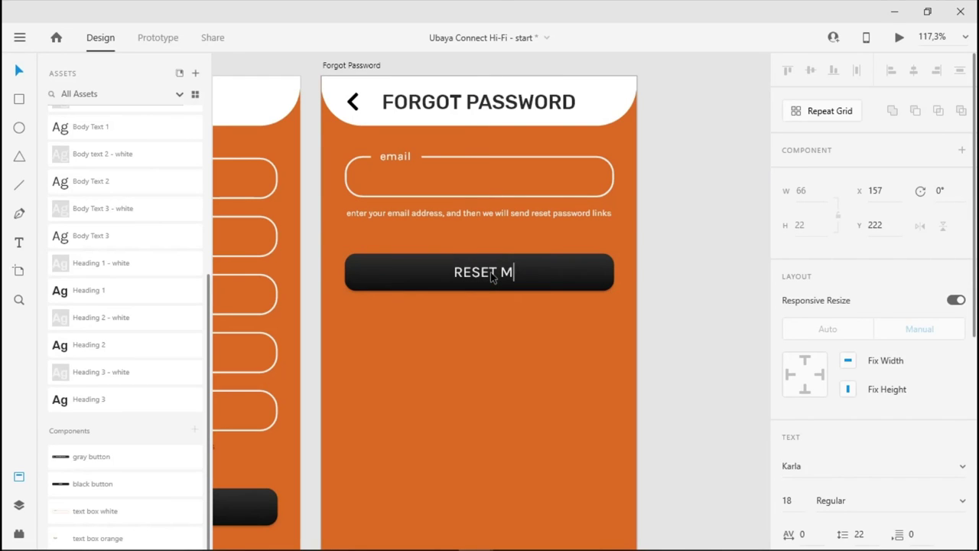
key(BackSpace)
key(BackSpace)
key(BackSpace)
key(BackSpace)
key(BackSpace)
key(BackSpace)
key(BackSpace)
text(CONFIRM)
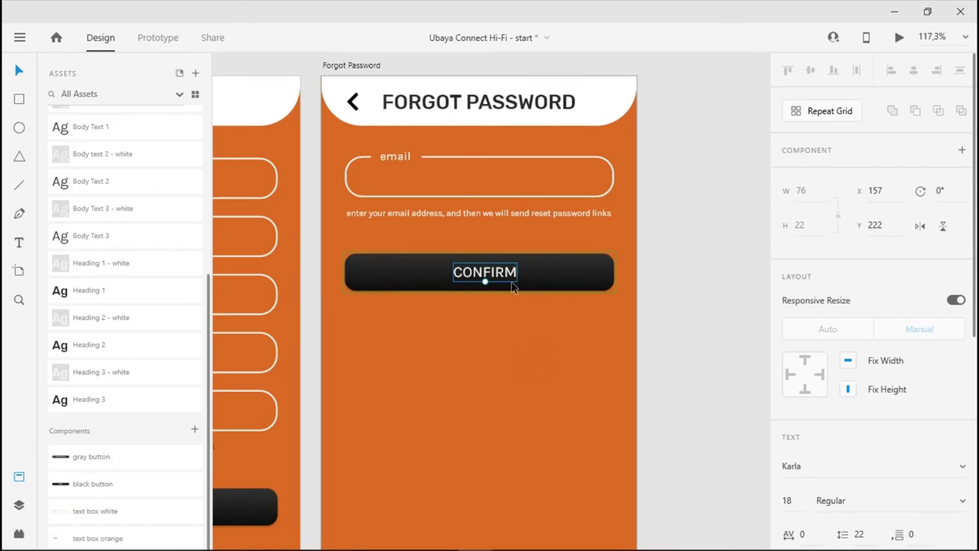
drag(513, 285, 508, 284)
click(649, 277)
- In prototype mode, link the Forgot Password back arrow to the Sign In artboard with a Slide Right transition on tap
scroll(648, 278, down, 3)
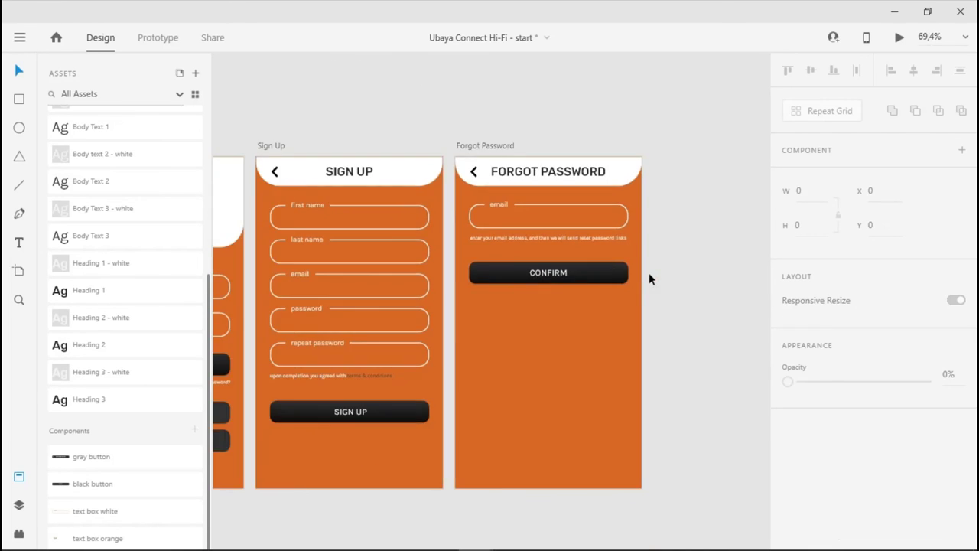
scroll(456, 234, left, 1)
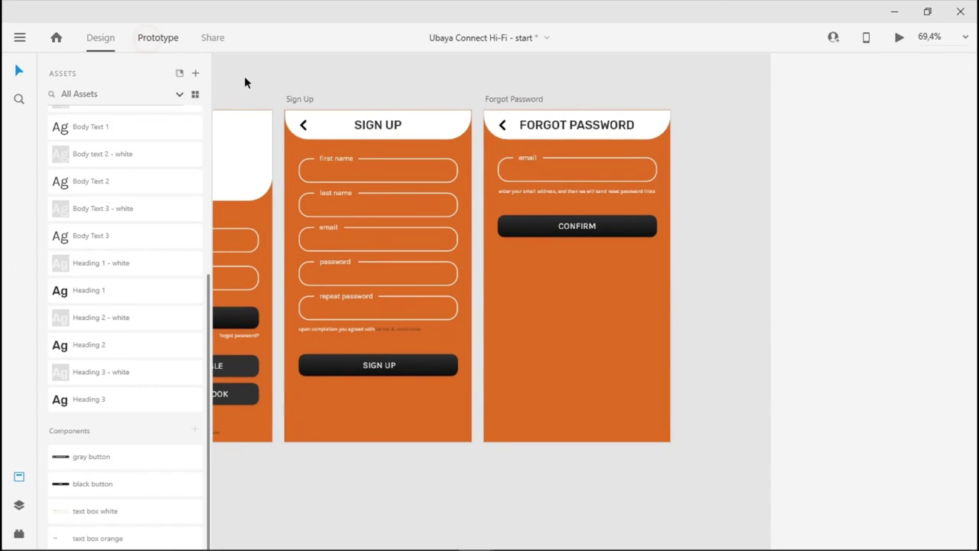
key(ctrl+Tab)
click(506, 128)
drag(506, 127, 409, 199)
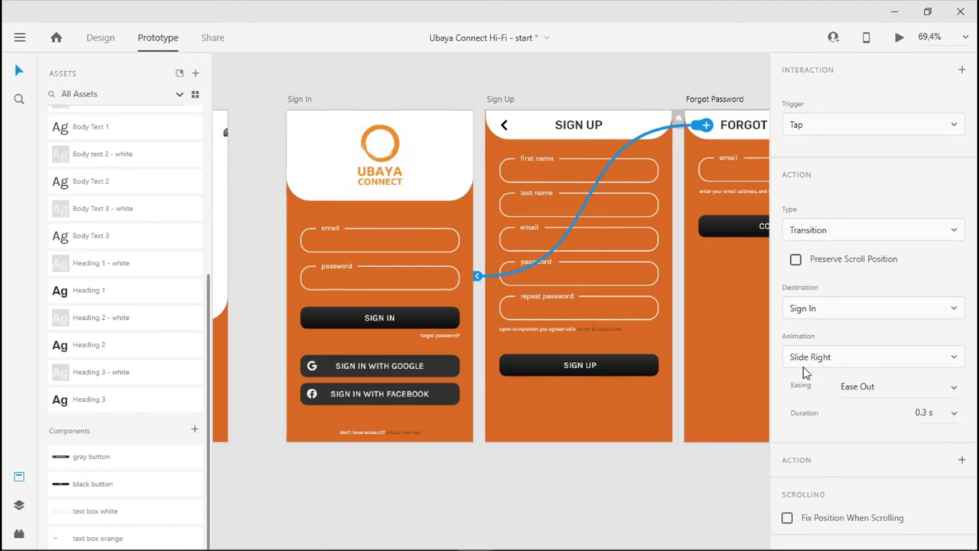
- Link the "forgot password?" text on Sign In to the Forgot Password artboard with a Slide Left transition
click(449, 335)
drag(458, 336, 719, 330)
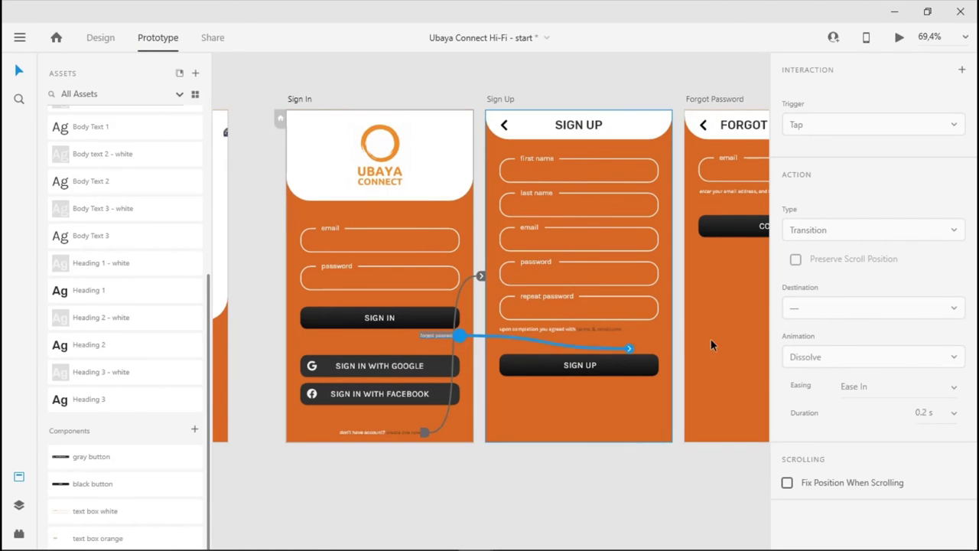
click(851, 364)
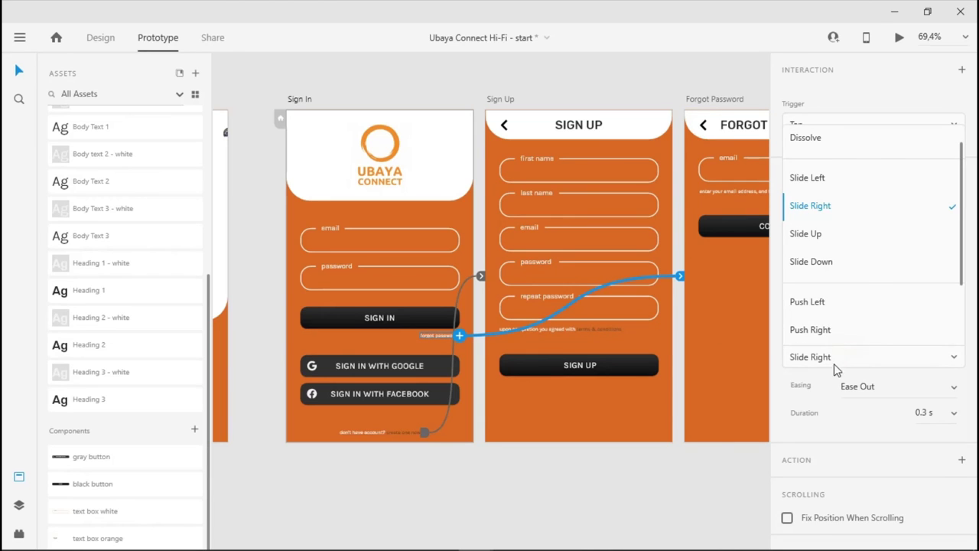
click(831, 187)
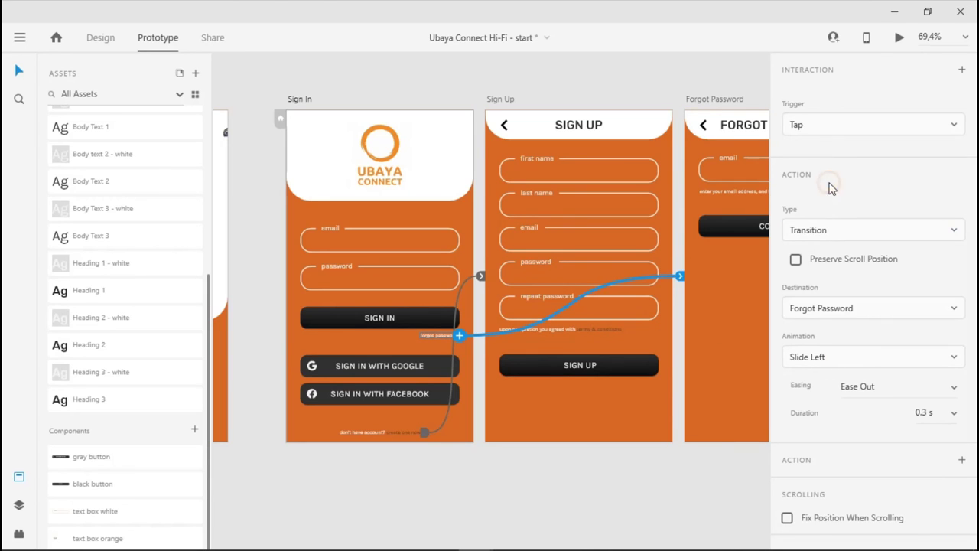
click(576, 490)
- Preview the prototype from the Sign In artboard and test the "forgot password?" link and the back arrow
click(299, 98)
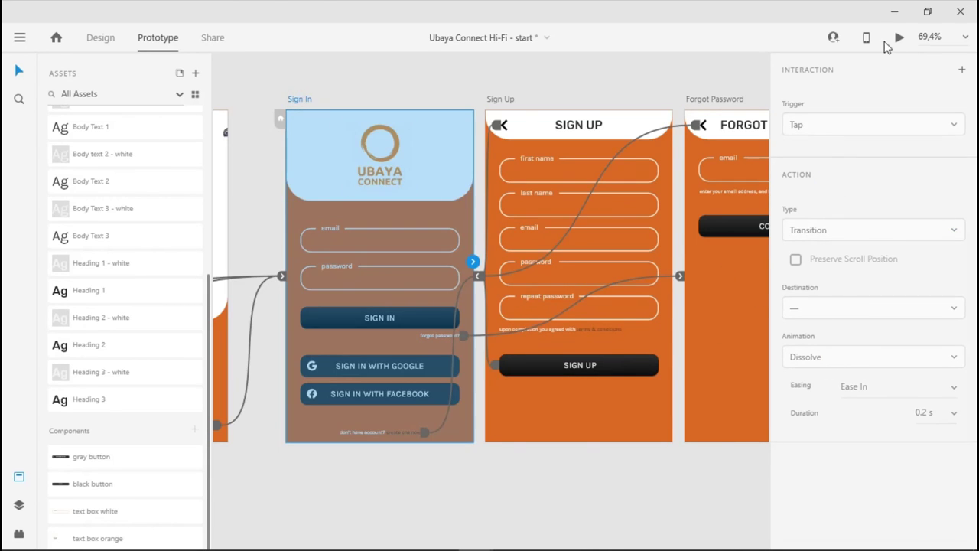
click(899, 38)
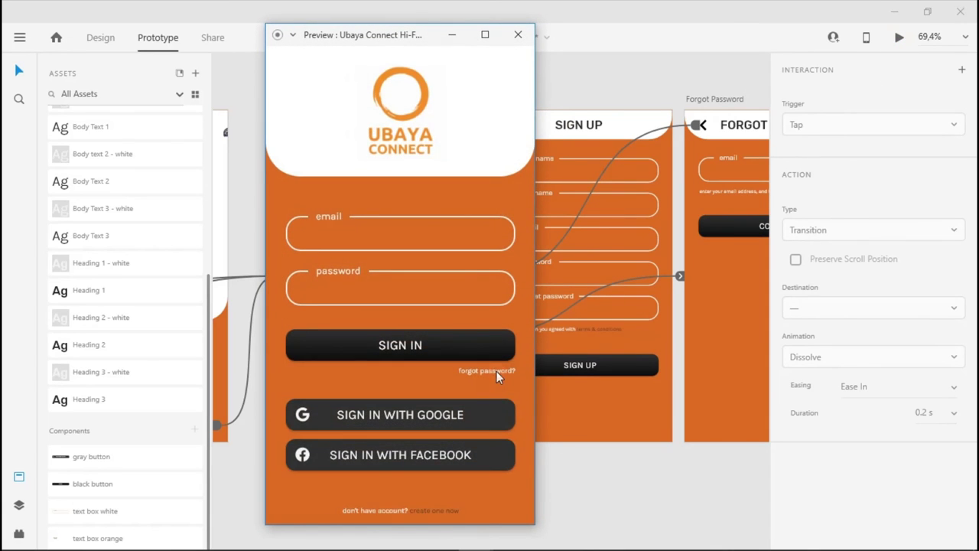
click(497, 371)
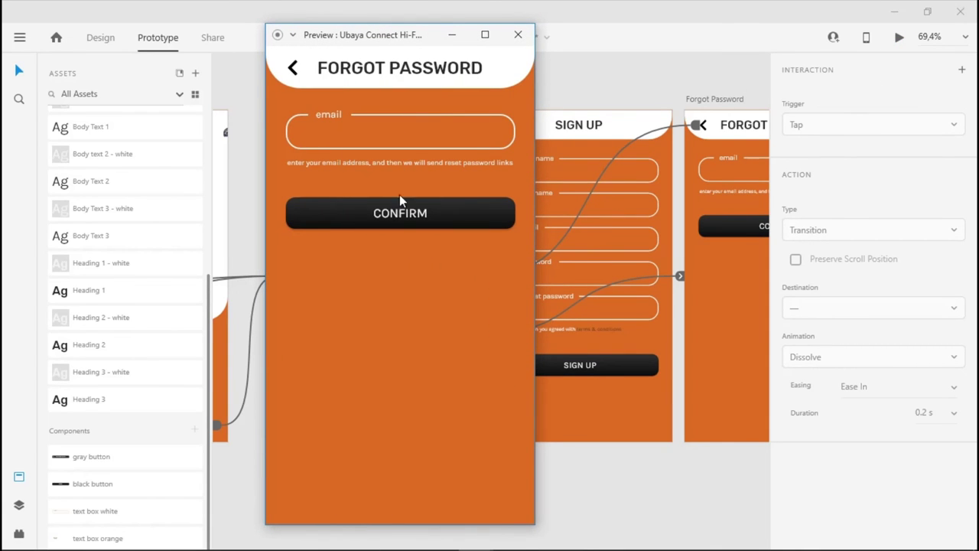
click(293, 69)
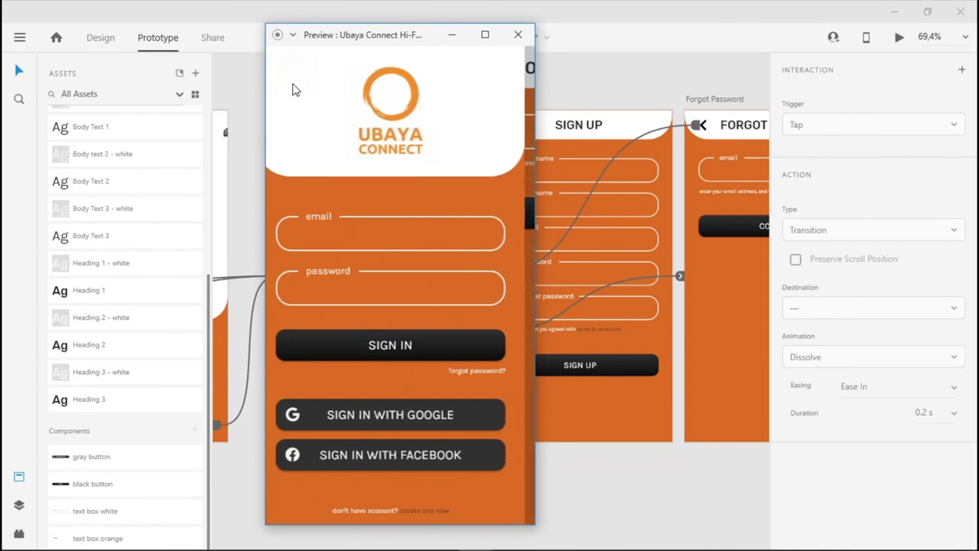
click(474, 370)
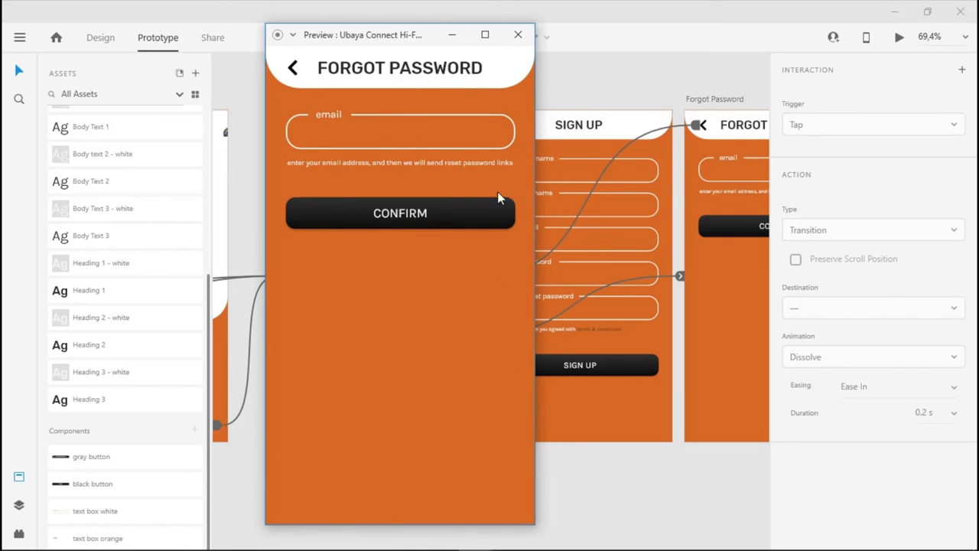
click(520, 35)
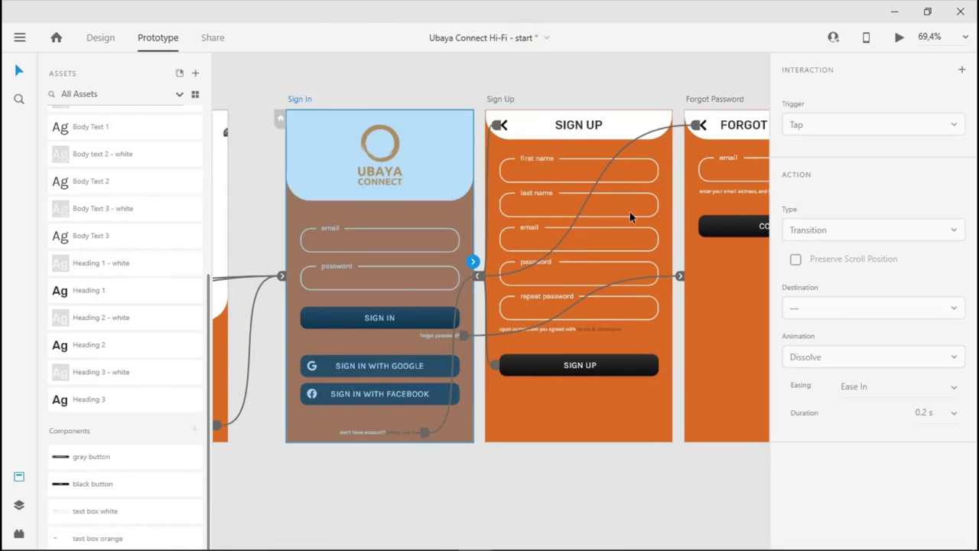
- Duplicate the Forgot Password artboard beside the original at X 2132, Y -11 and rename the copy "Dialog Forgot"
scroll(654, 240, right, 10)
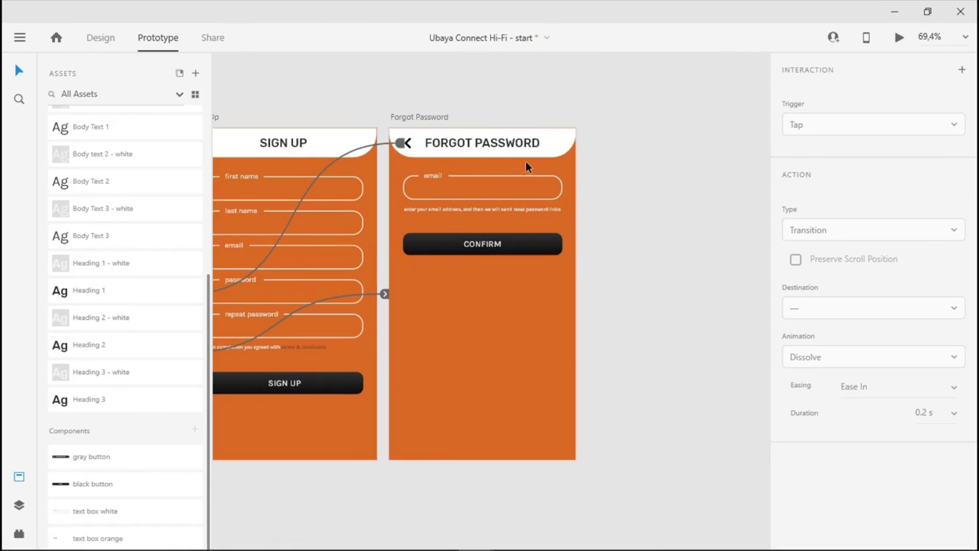
click(430, 117)
alt+drag(429, 115, 629, 114)
double_click(620, 117)
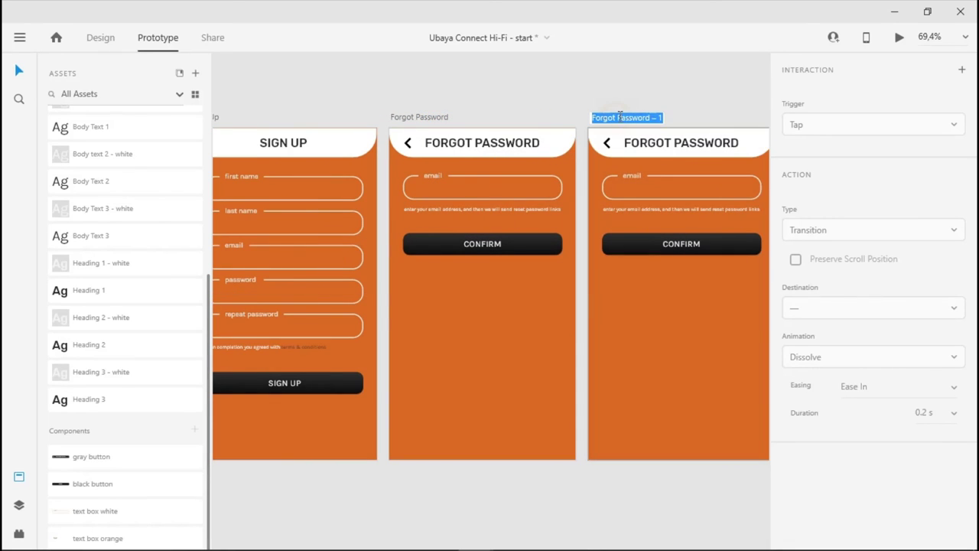
text(Dialog Forgot)
key(Return)
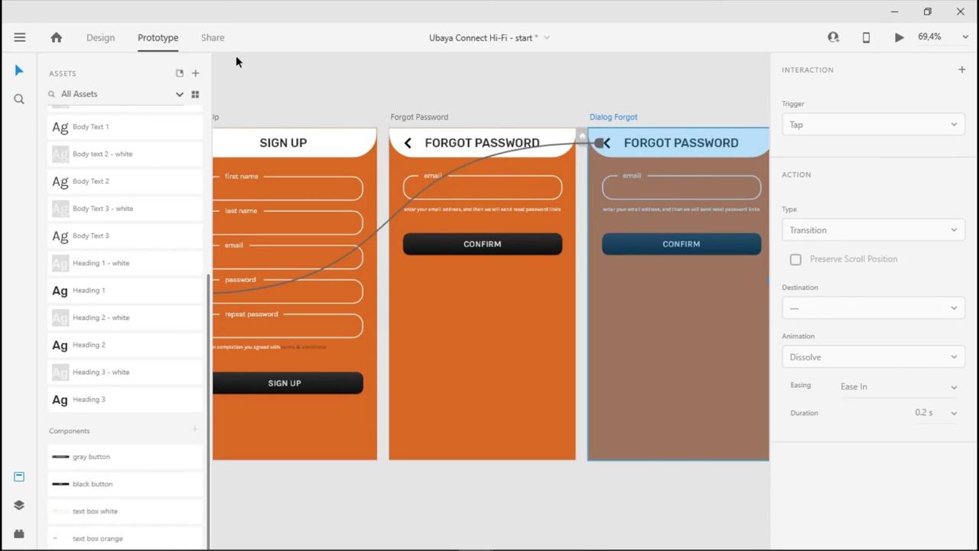
- Return to design mode and delete all the contents of the Dialog Forgot artboard
click(120, 38)
scroll(636, 182, right, 5)
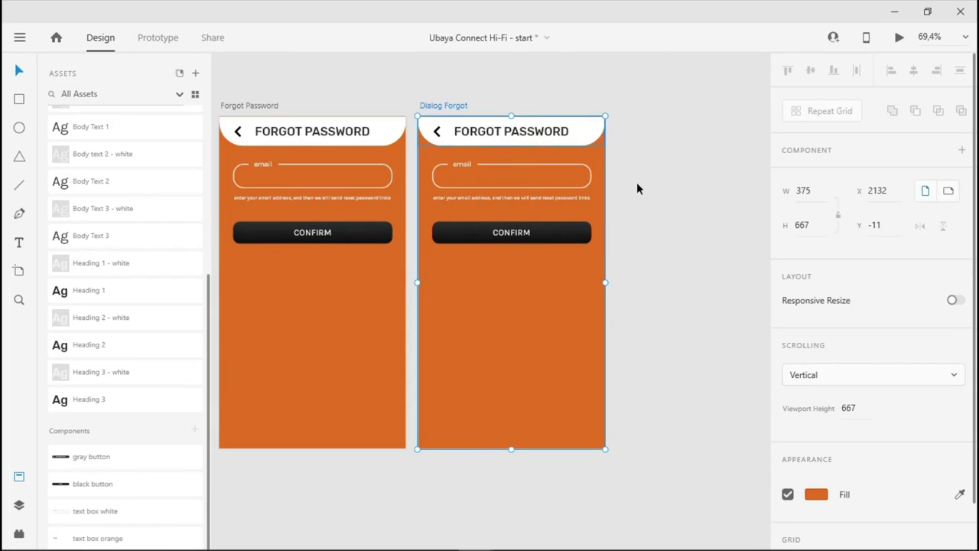
click(636, 182)
drag(640, 117, 413, 490)
key(Delete)
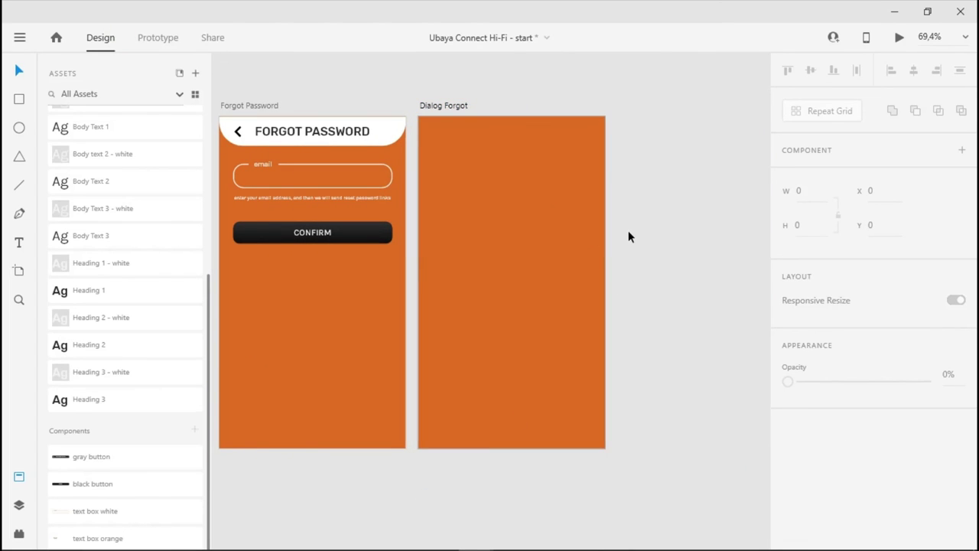
- Switch to the stickersheet-components document and copy the contents of the "With title" dialog, leaving out its caption
key(alt+Tab)
key(alt+Tab)
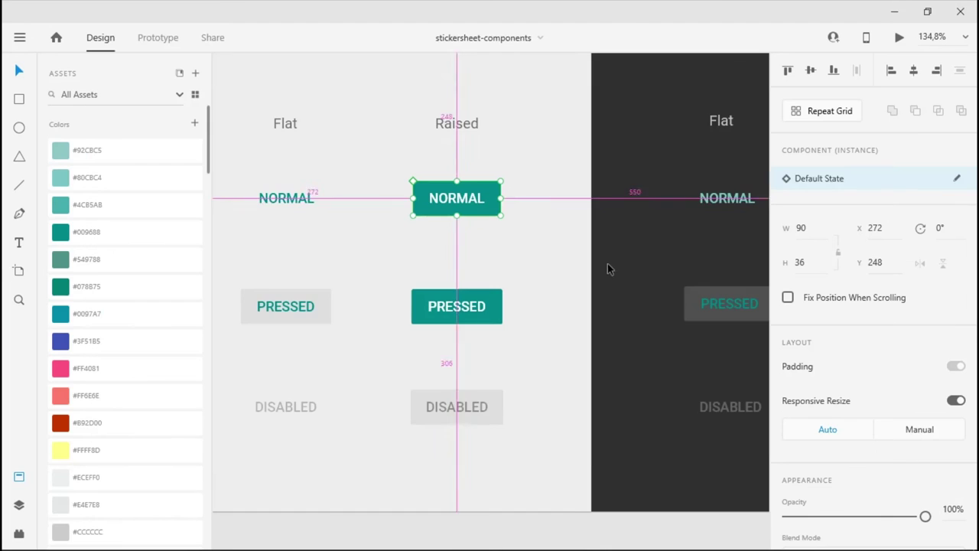
scroll(478, 240, down, 5)
scroll(500, 248, down, 6)
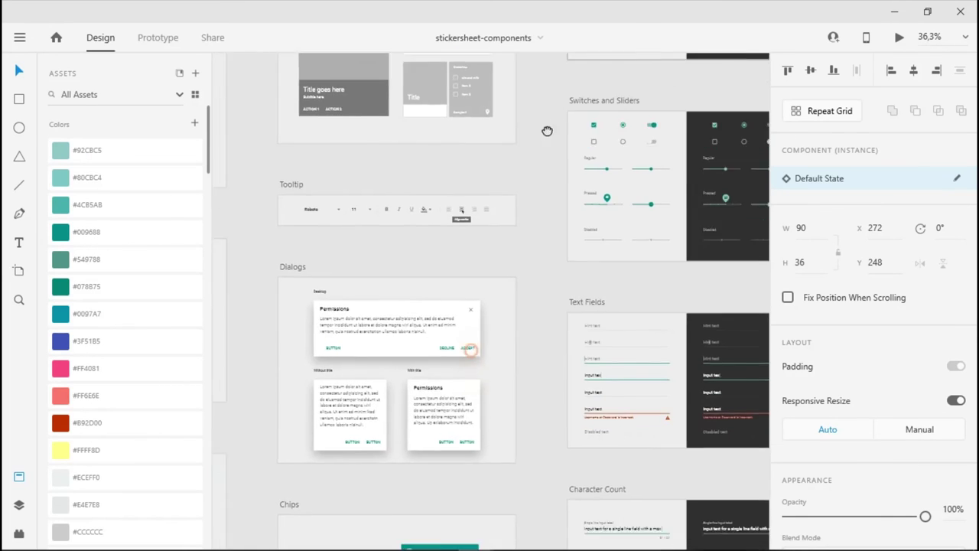
scroll(513, 220, up, 4)
scroll(426, 179, up, 1)
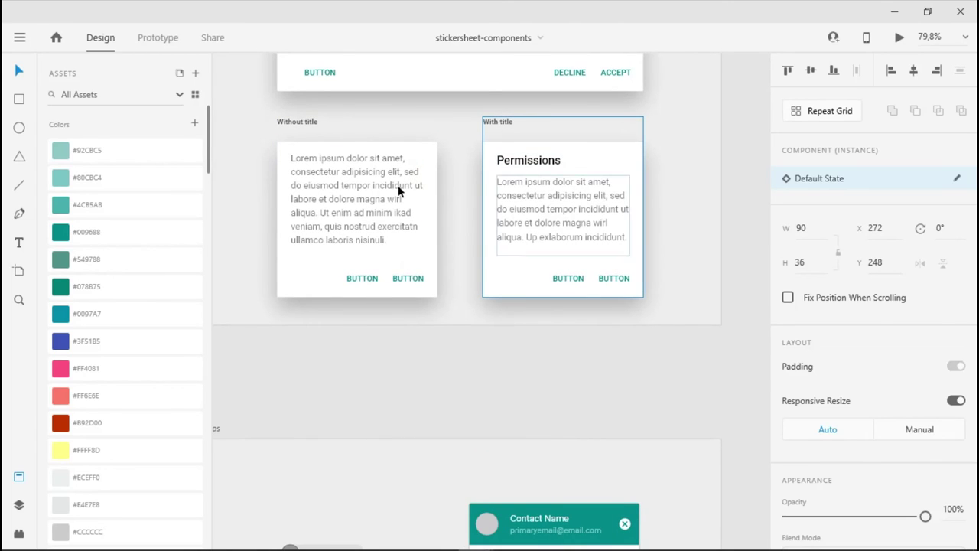
click(539, 145)
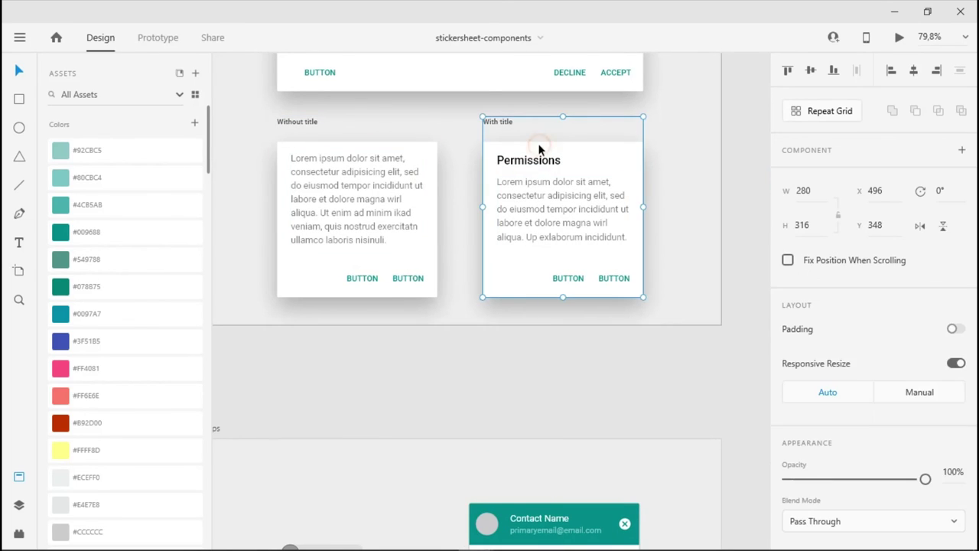
double_click(612, 161)
drag(563, 229, 464, 303)
- Switch back to the Ubaya Connect Hi-Fi - start document and paste the dialog onto the Dialog Forgot artboard
key(alt+Tab)
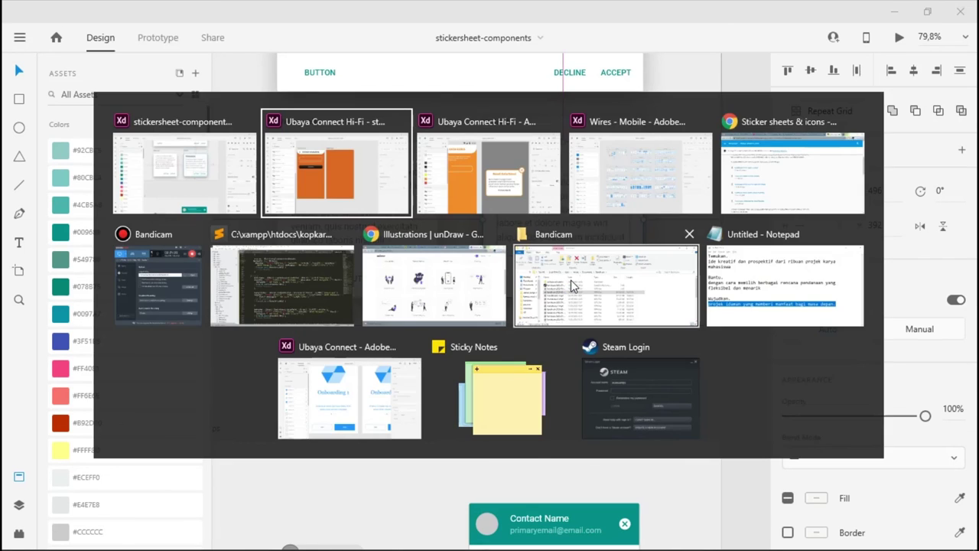
key(ctrl+v)
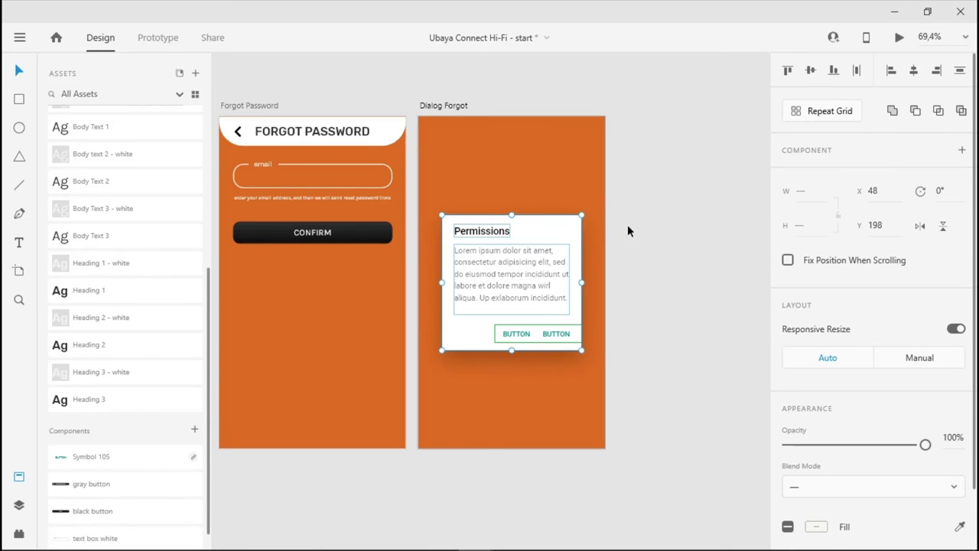
click(628, 224)
- Replace the dialog's "Permissions" title with "Forgot Password"
scroll(579, 262, up, 5)
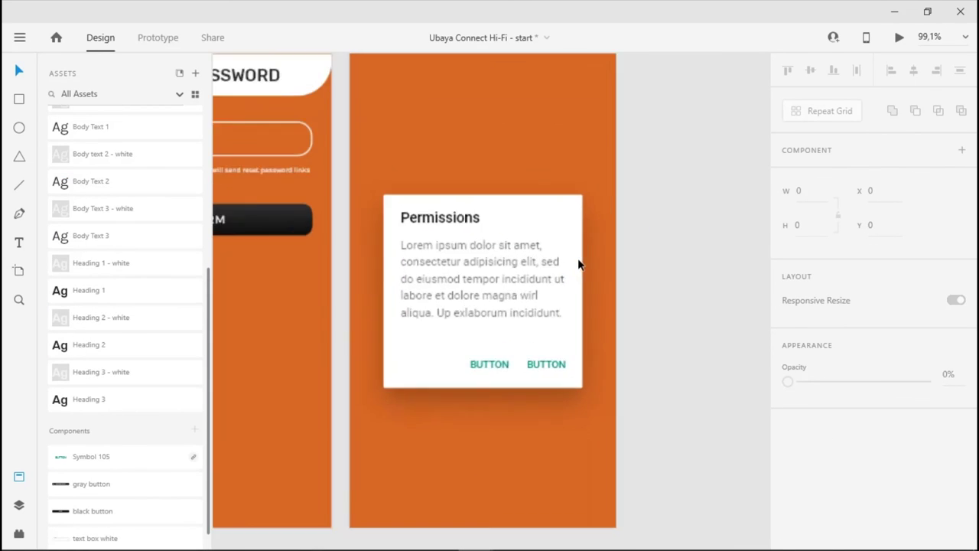
scroll(517, 296, up, 3)
scroll(517, 296, left, 5)
double_click(565, 312)
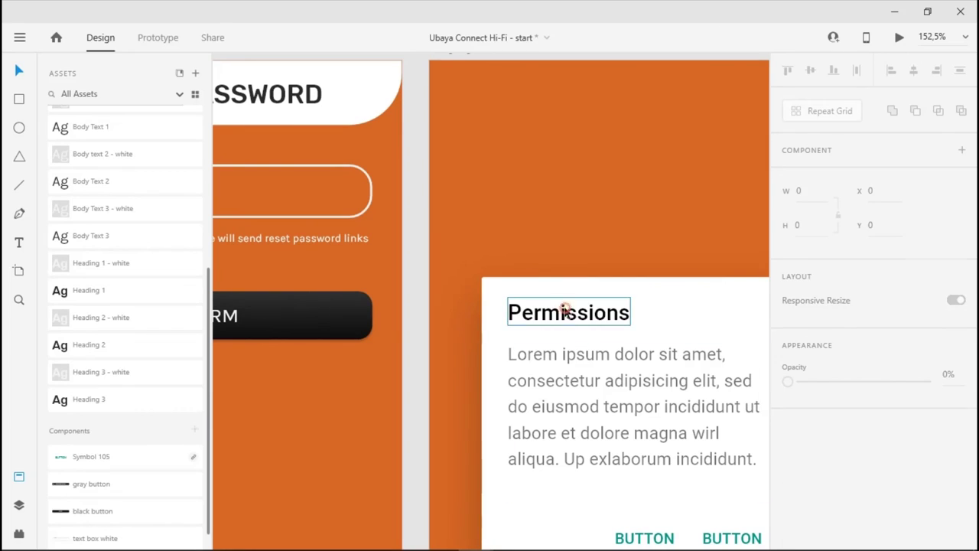
double_click(564, 312)
text(Forgot )
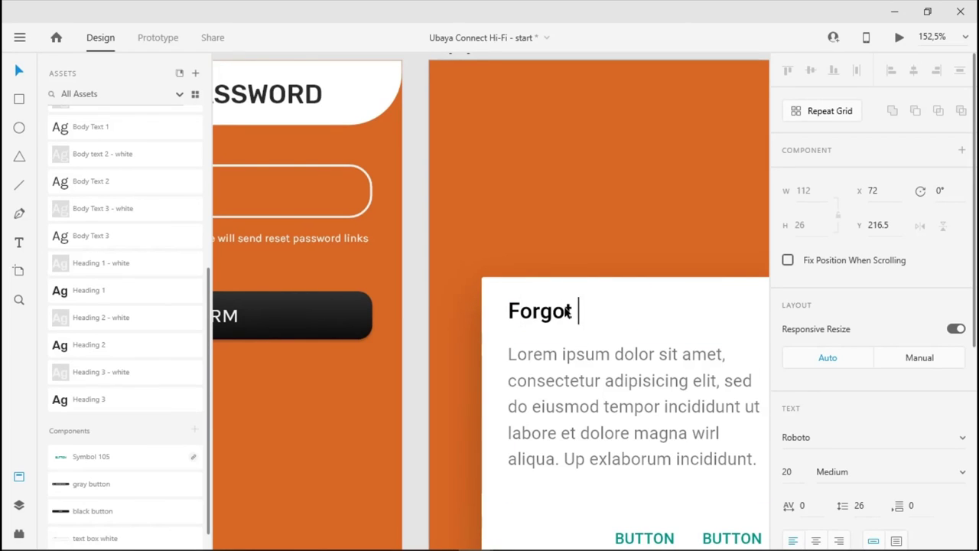
text(Password)
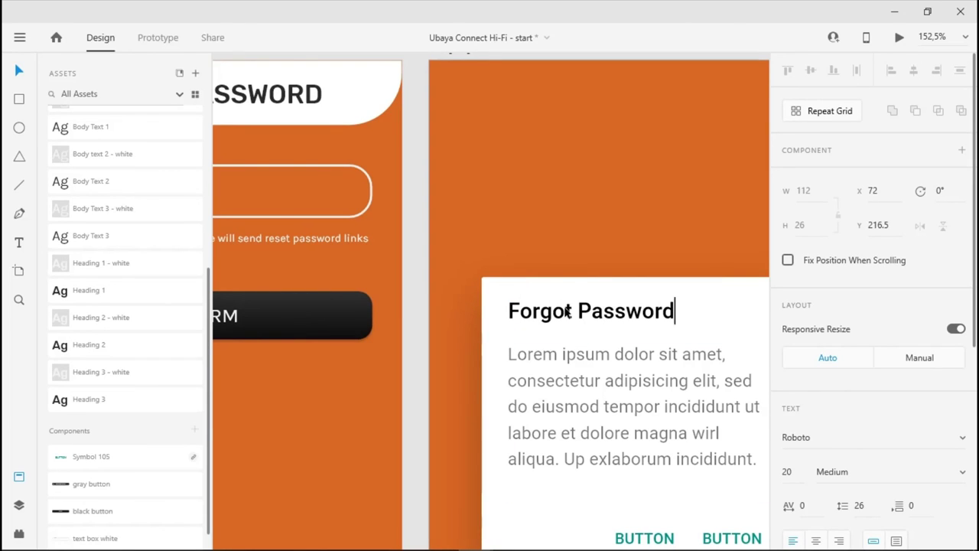
key(Escape)
- Compare the body character styles on the dialog's paragraph and apply Body Text 2
scroll(625, 280, down, 3)
scroll(536, 199, right, 2)
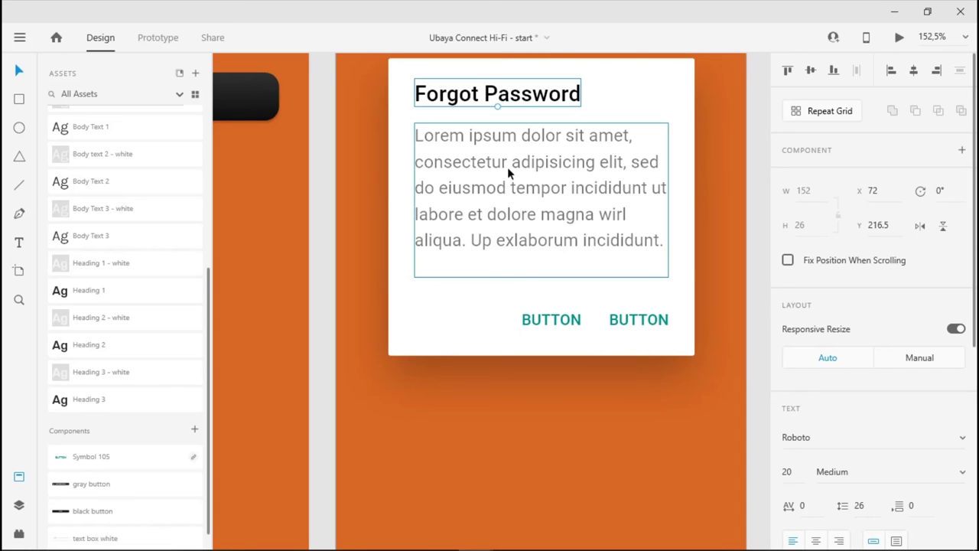
click(508, 173)
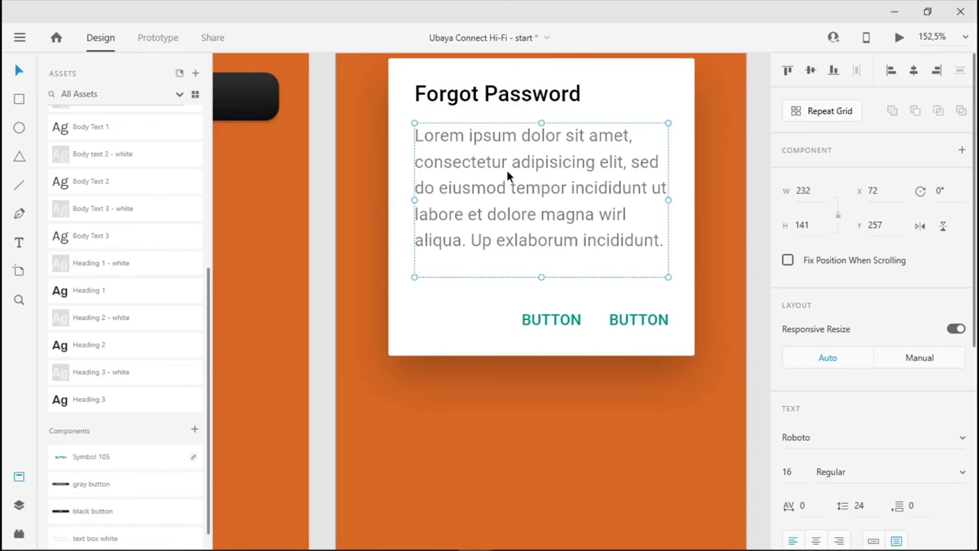
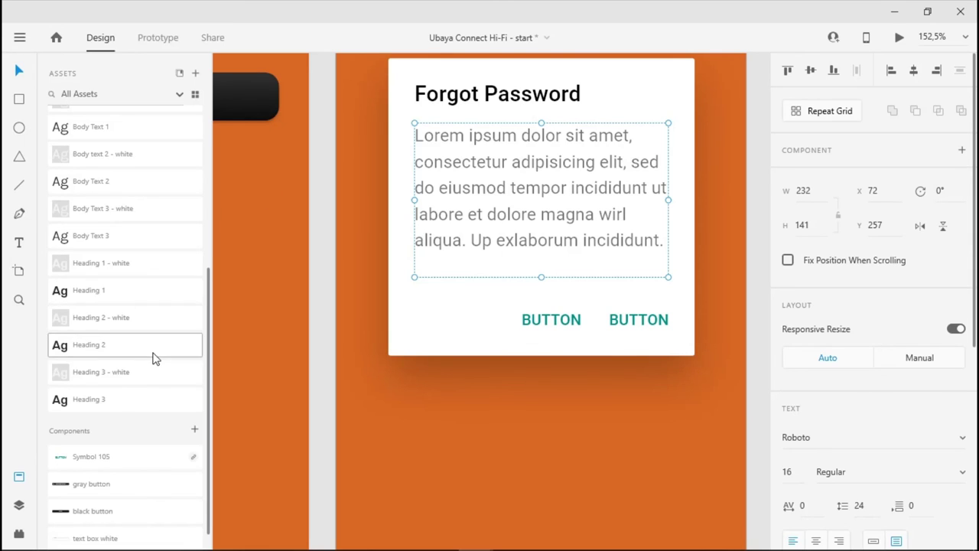
scroll(184, 337, up, 2)
click(114, 277)
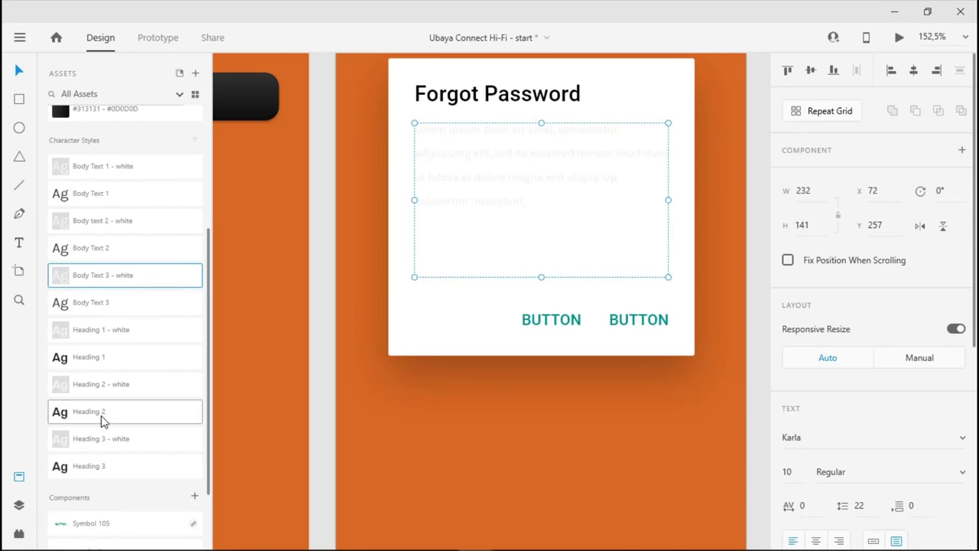
click(91, 250)
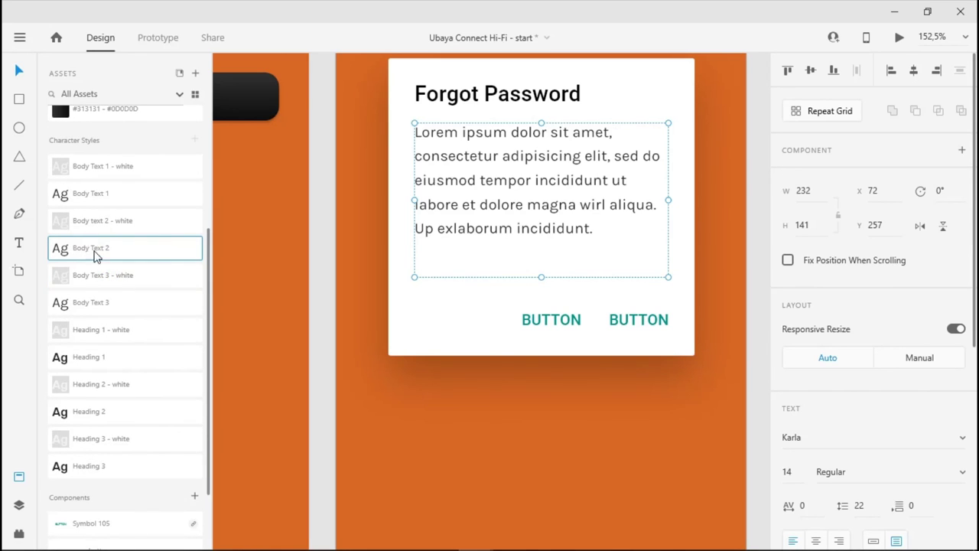
click(97, 305)
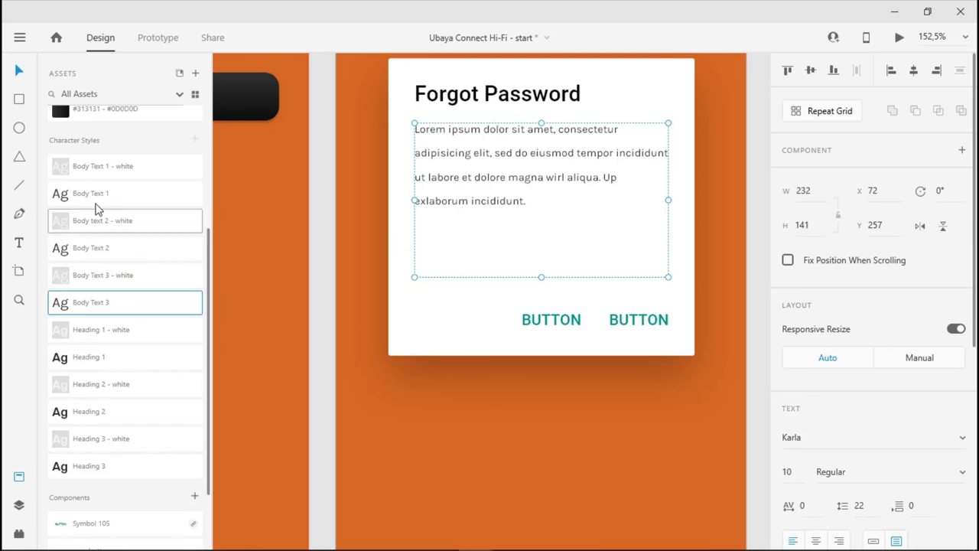
click(96, 196)
click(98, 248)
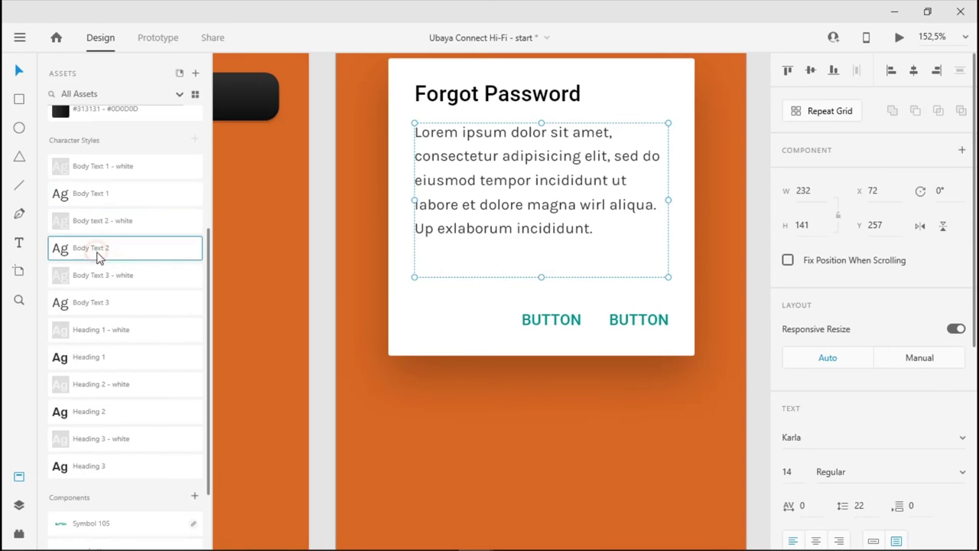
- Apply the Heading 3 character style to the dialog's "Forgot Password" title
click(497, 93)
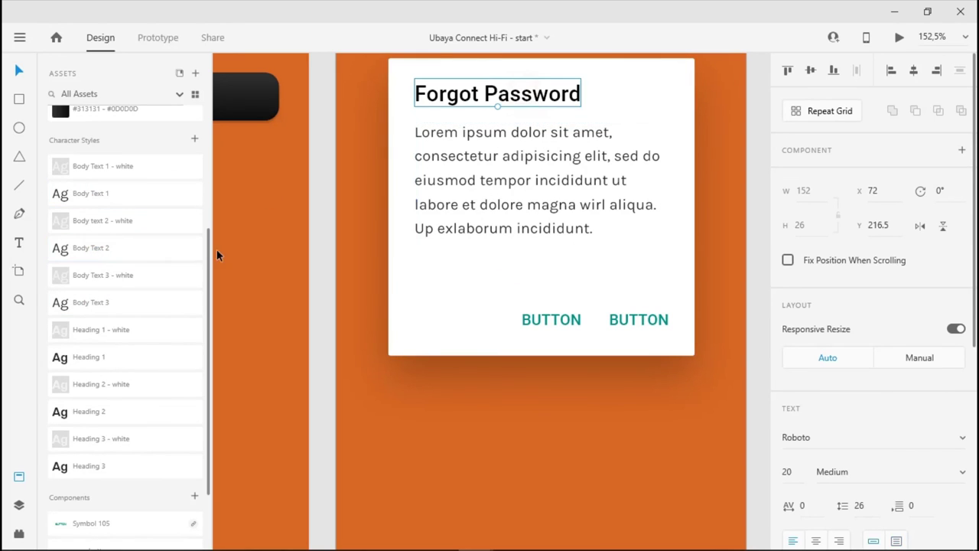
click(115, 413)
click(103, 468)
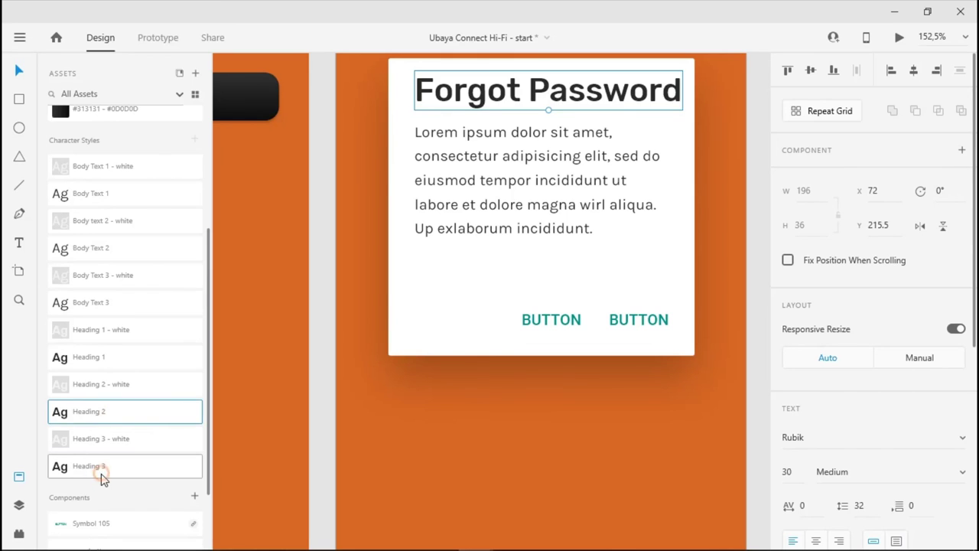
- Ungroup the dialog's button repeat grid and delete every button except the first one
click(568, 319)
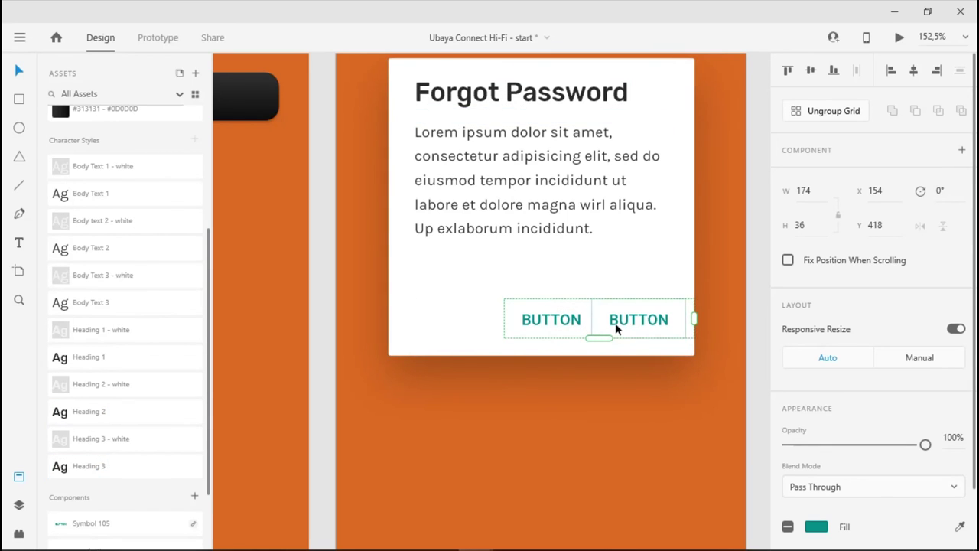
click(855, 115)
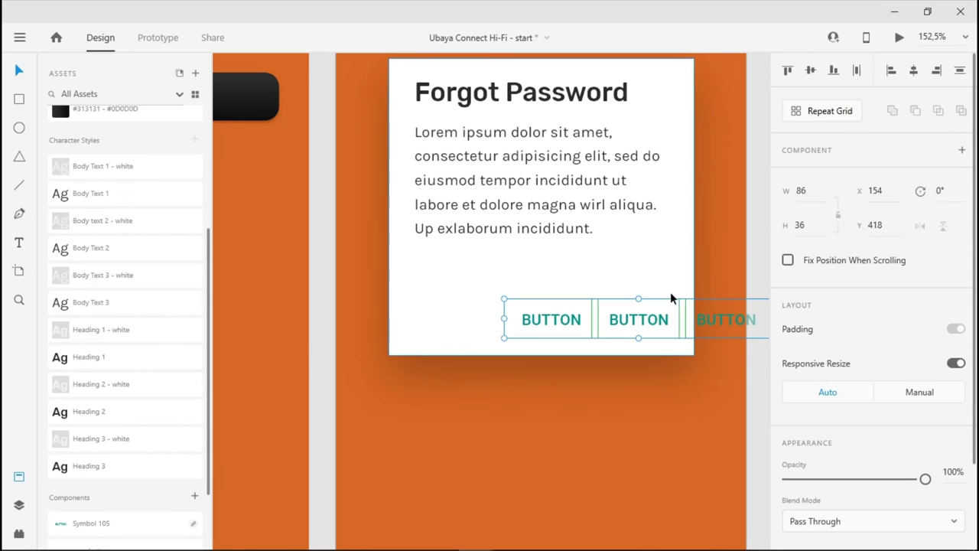
scroll(692, 288, right, 5)
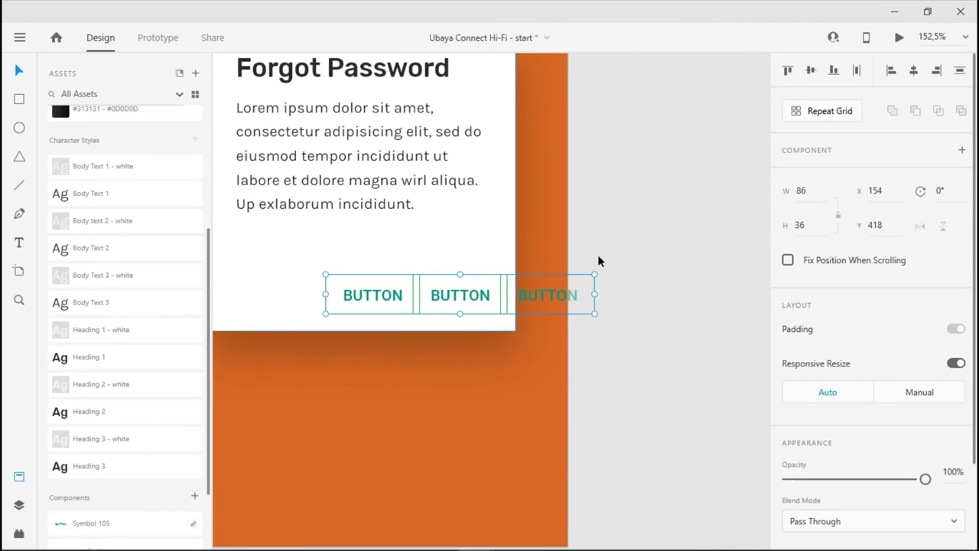
click(622, 258)
click(547, 292)
key(Delete)
click(462, 297)
key(Delete)
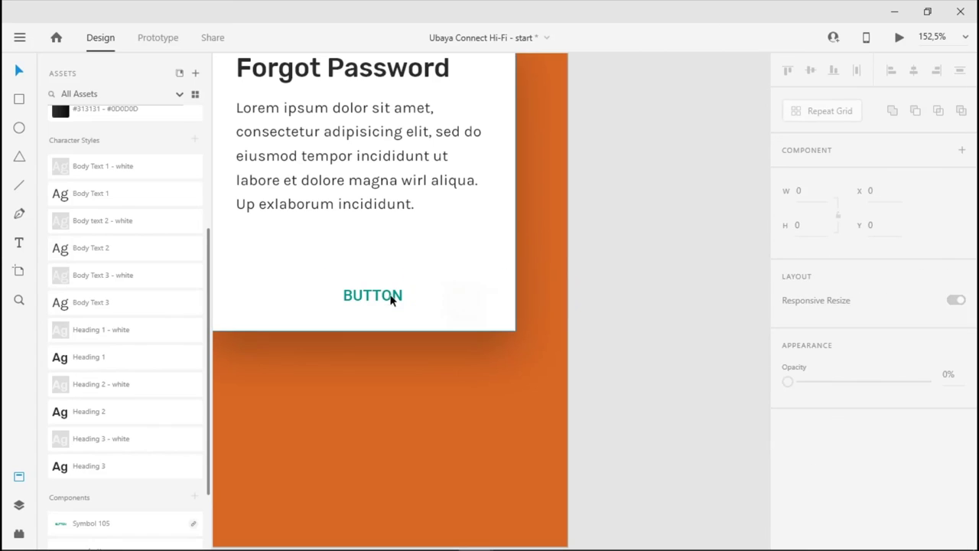
- Unlink the remaining dialog button from its component
click(392, 300)
right_click(371, 294)
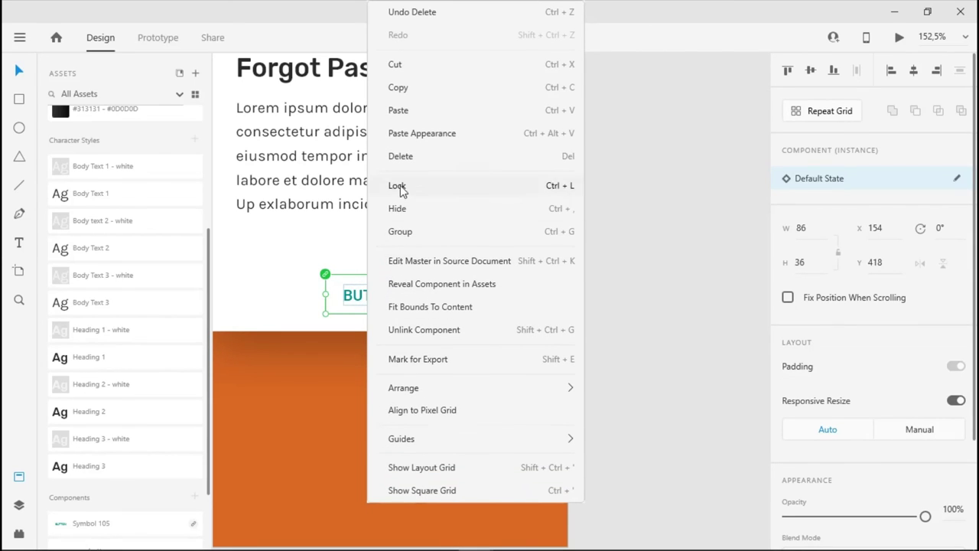
click(423, 329)
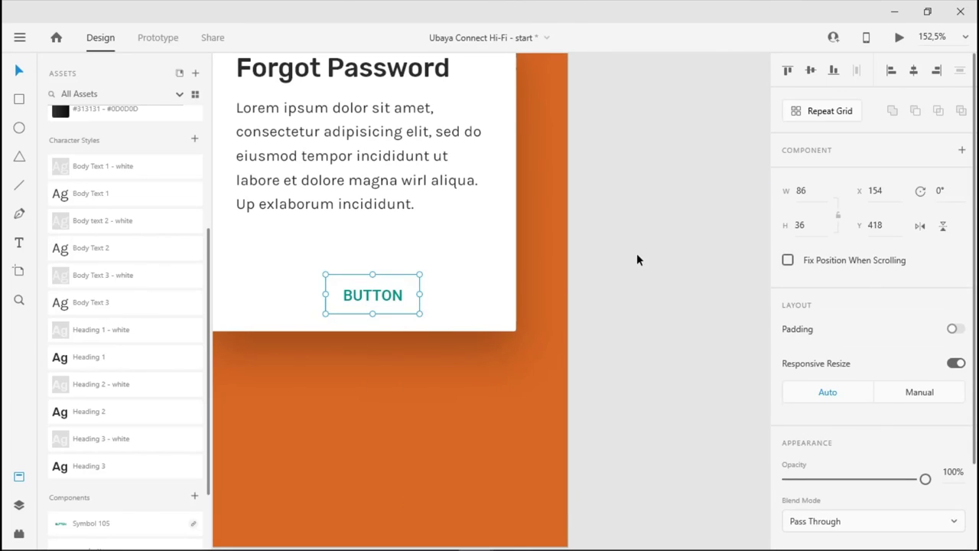
click(638, 256)
- Move the button to the dialog's lower-right corner at X 225, Y 418, and color it #D96725
drag(382, 304, 463, 305)
scroll(100, 264, up, 3)
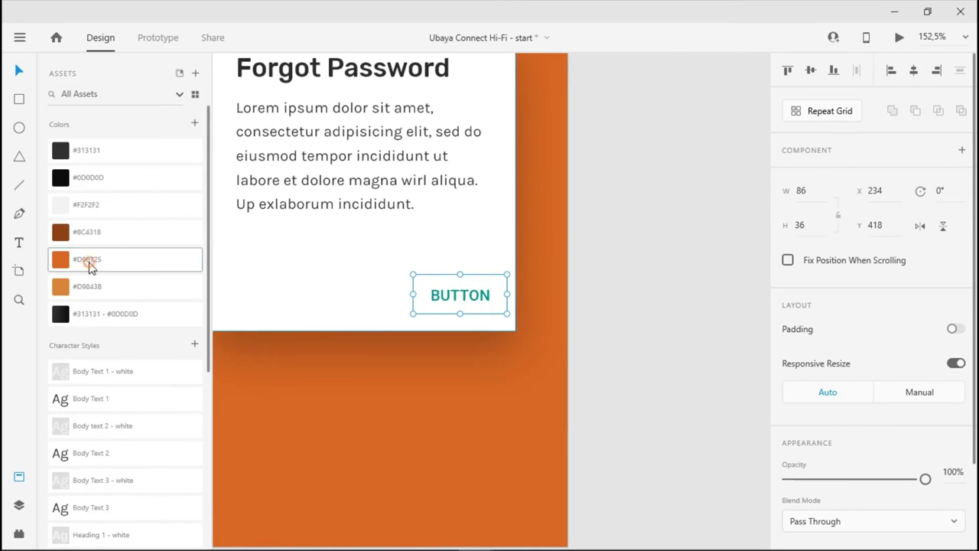
click(92, 262)
click(672, 321)
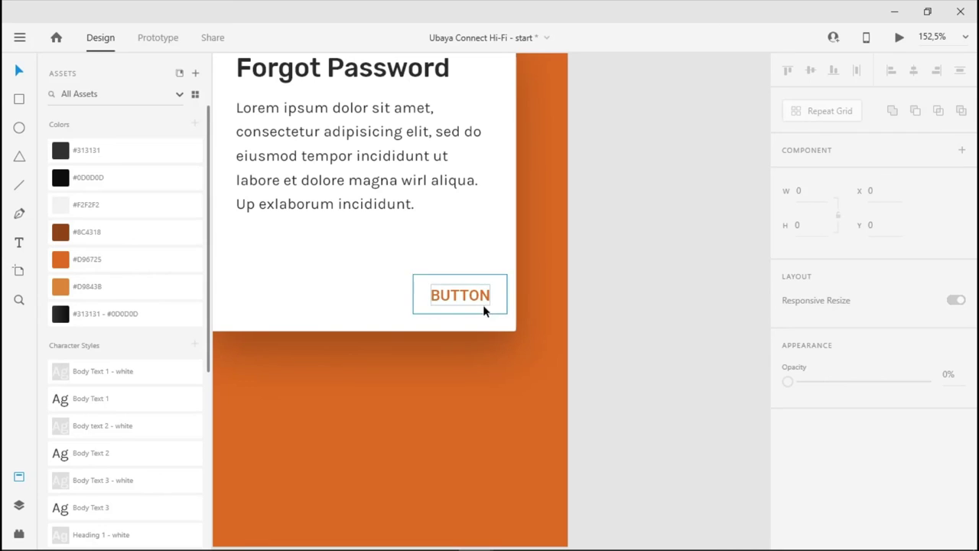
drag(483, 304, 472, 302)
- Replace the dialog button's label with "AWESOME!"
scroll(601, 280, left, 5)
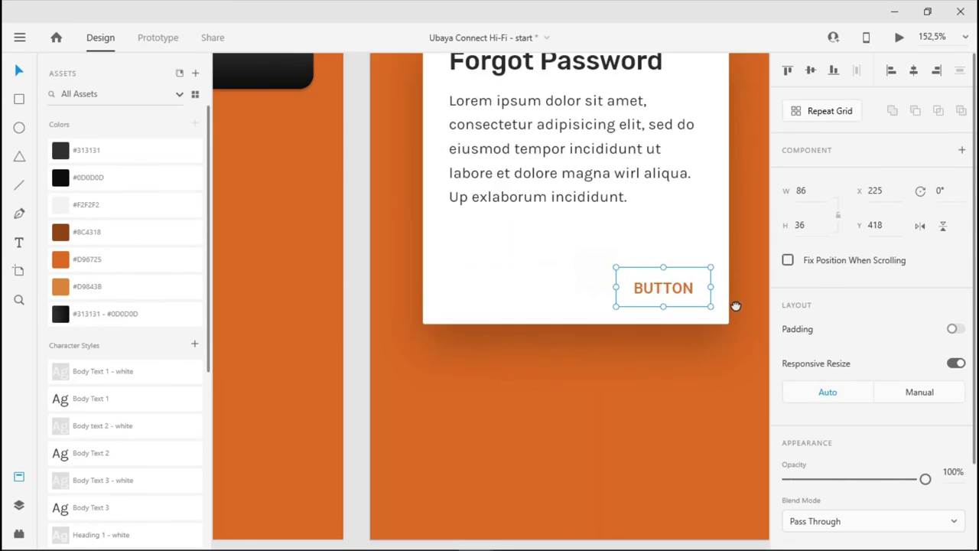
scroll(734, 304, up, 2)
double_click(582, 331)
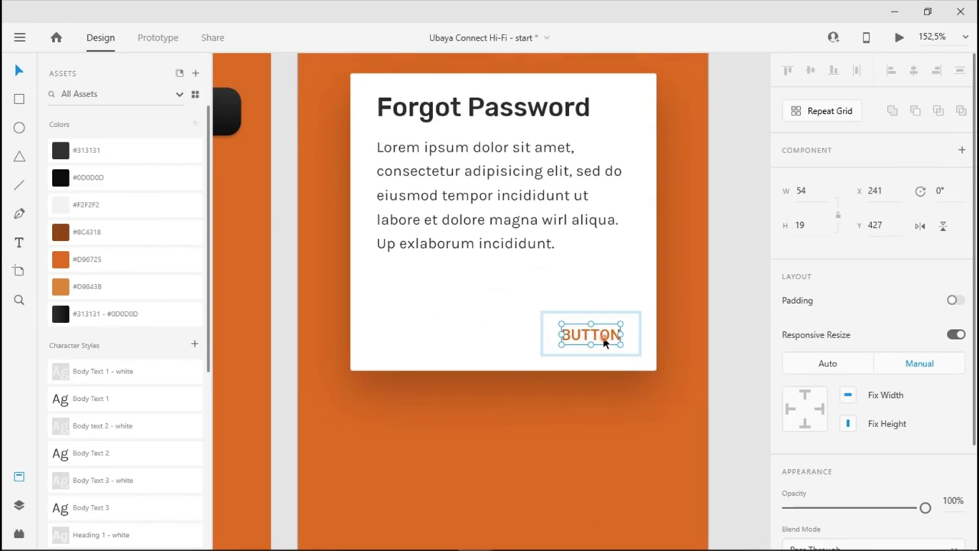
double_click(603, 339)
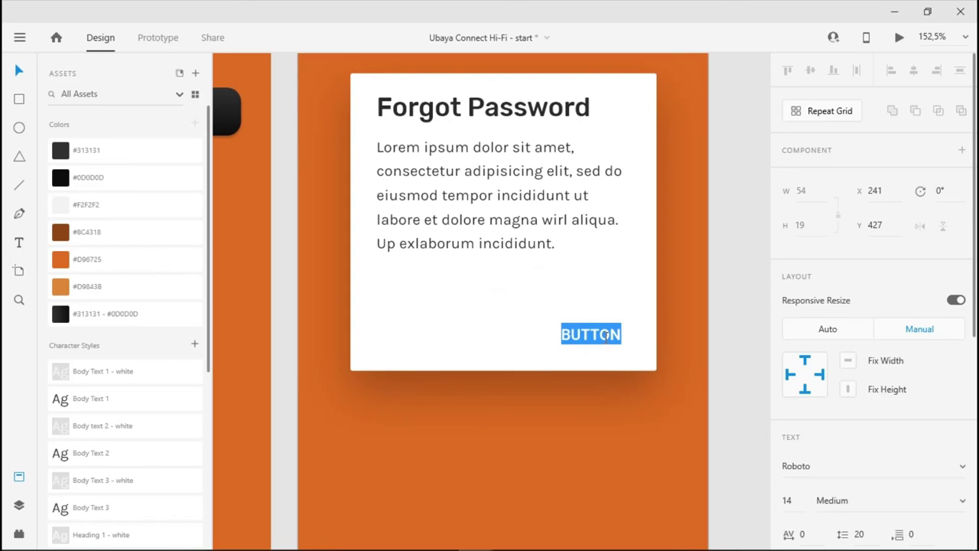
text(cool)
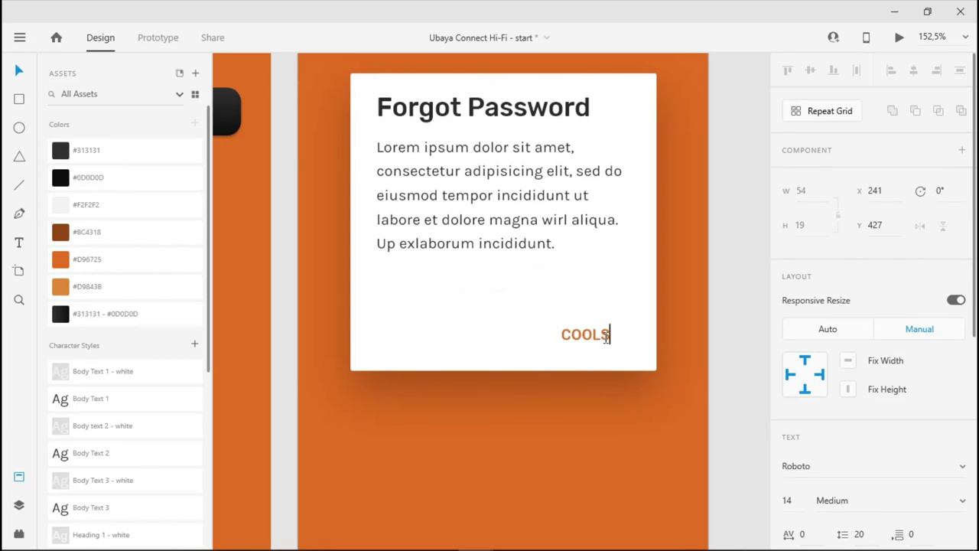
key(BackSpace)
key(BackSpace)
key(BackSpace)
key(BackSpace)
text(awesome)
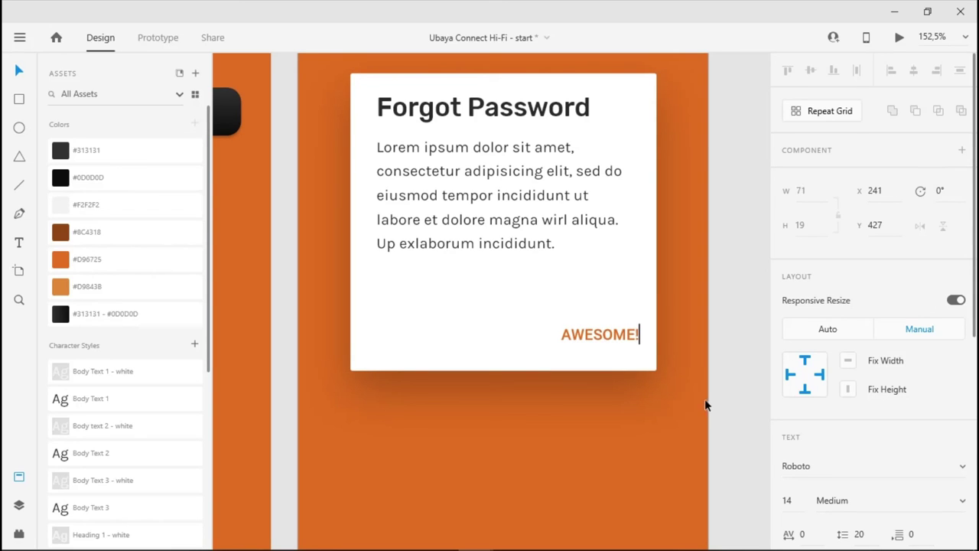
key(Escape)
- Reposition the "AWESOME!" label to X 230, Y 431 in the dialog's lower-right corner
drag(618, 338, 611, 347)
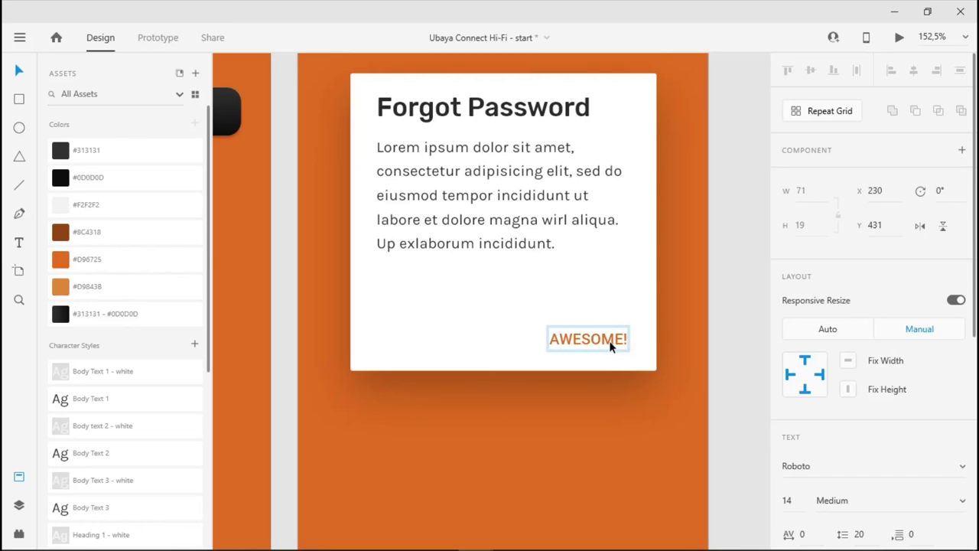
click(703, 339)
scroll(636, 293, down, 3)
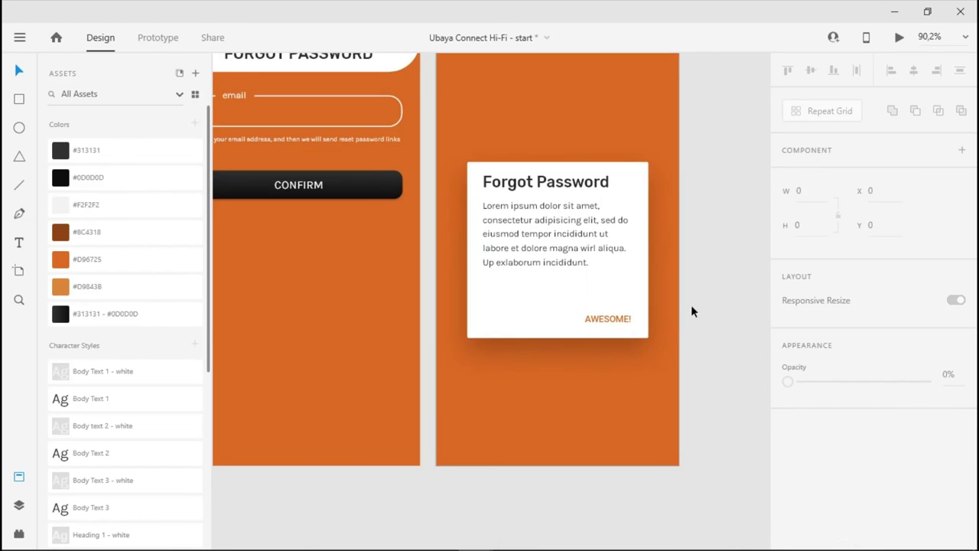
scroll(690, 311, left, 3)
scroll(691, 311, up, 1)
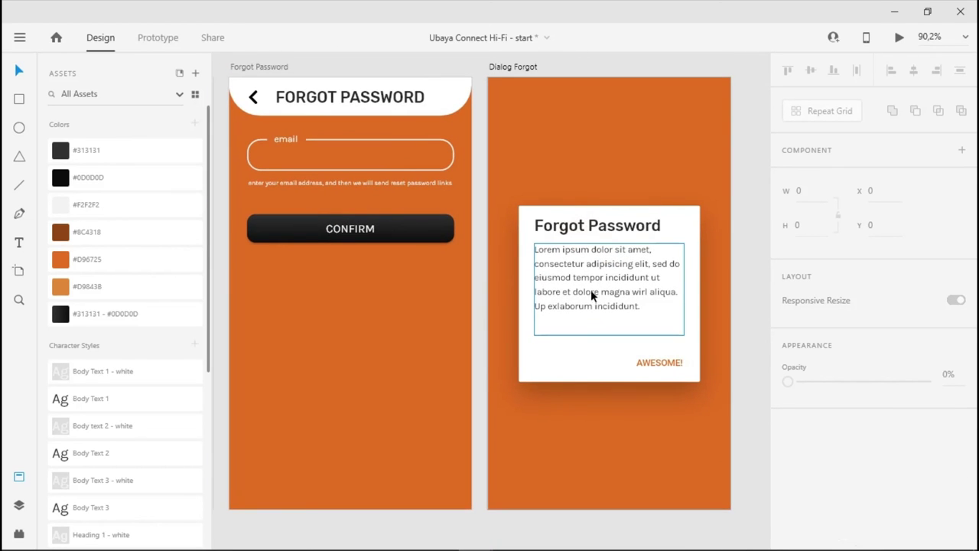
- Fill the Dialog Forgot artboard with #0D0D0D at 44% opacity
click(526, 69)
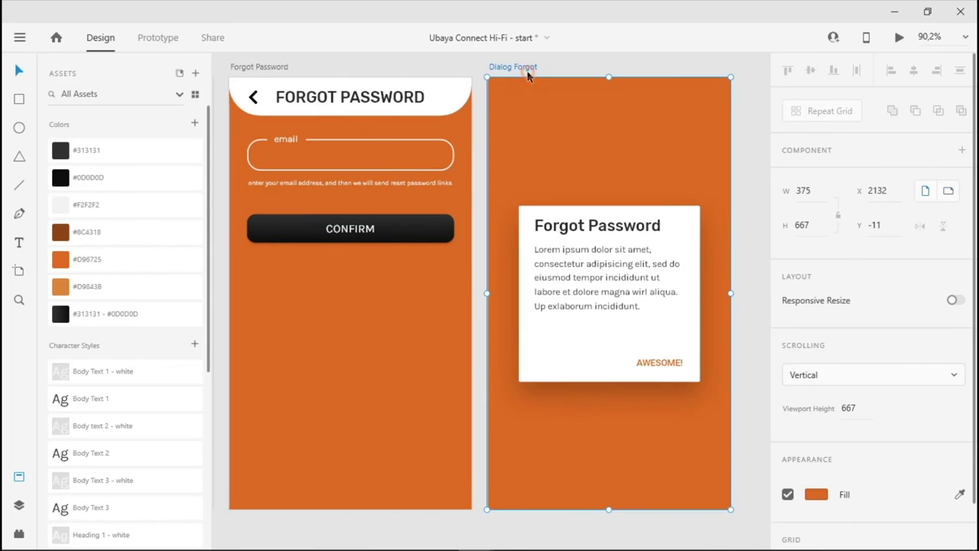
scroll(799, 459, down, 1)
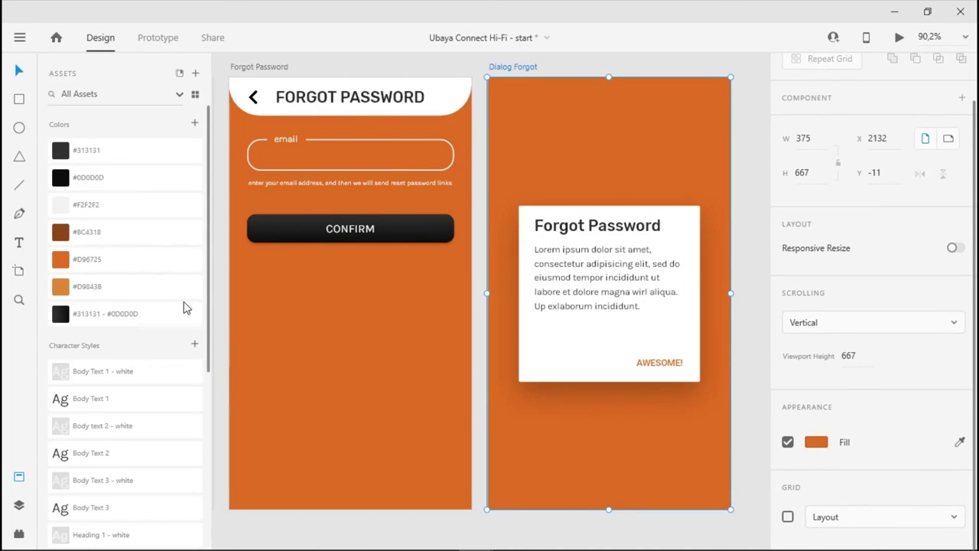
click(105, 183)
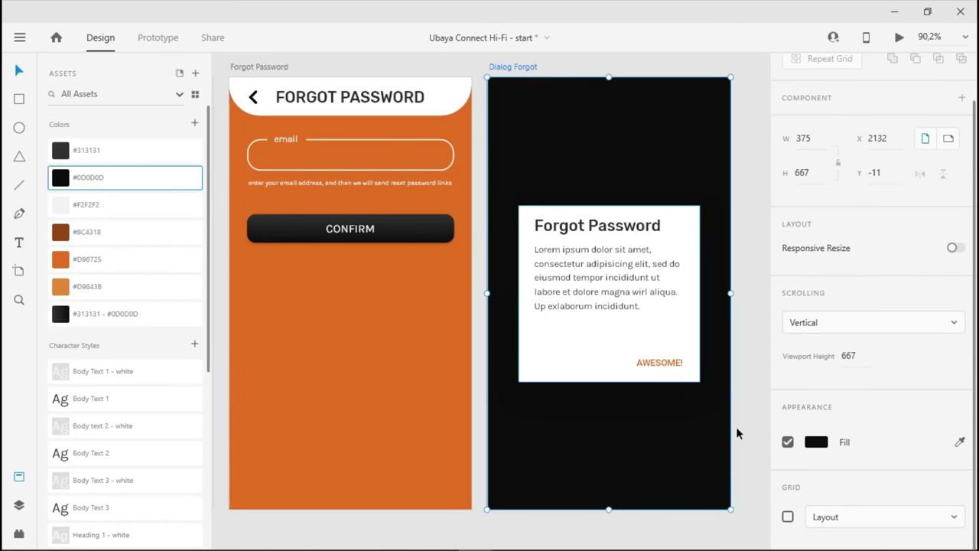
click(817, 443)
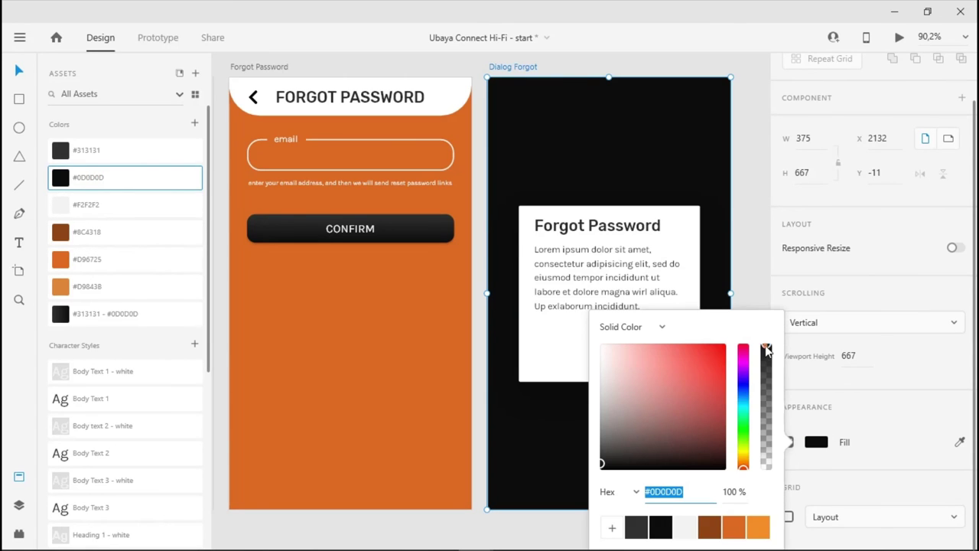
drag(765, 348, 765, 417)
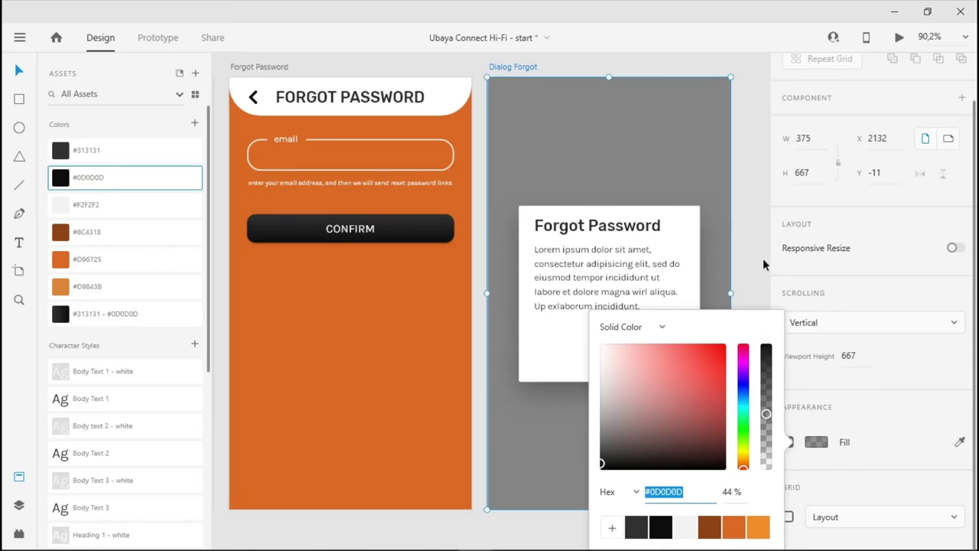
click(756, 256)
- Link the Forgot Password screen's CONFIRM button to Dialog Forgot as an Overlay on Tap with the Dissolve animation
drag(519, 238, 501, 267)
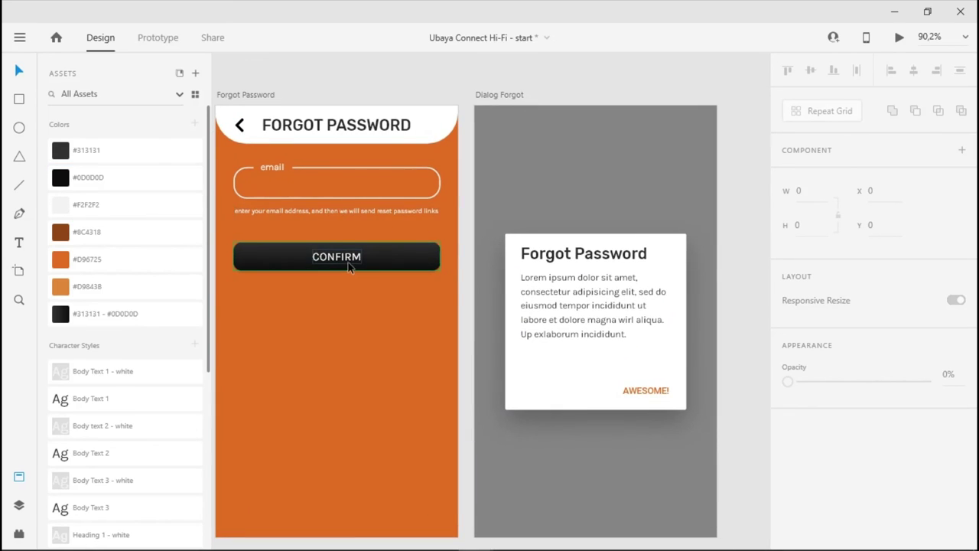
click(157, 39)
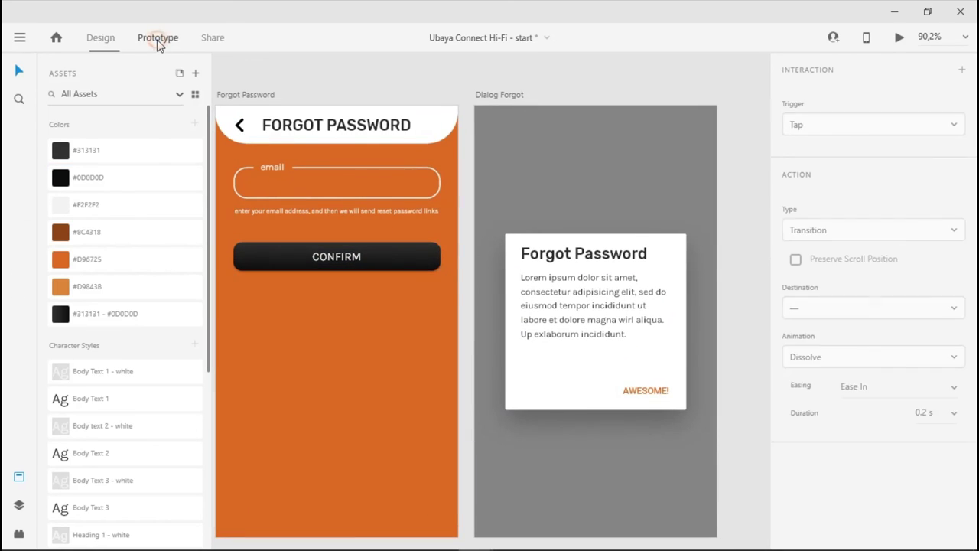
click(429, 257)
drag(442, 262, 488, 291)
click(866, 228)
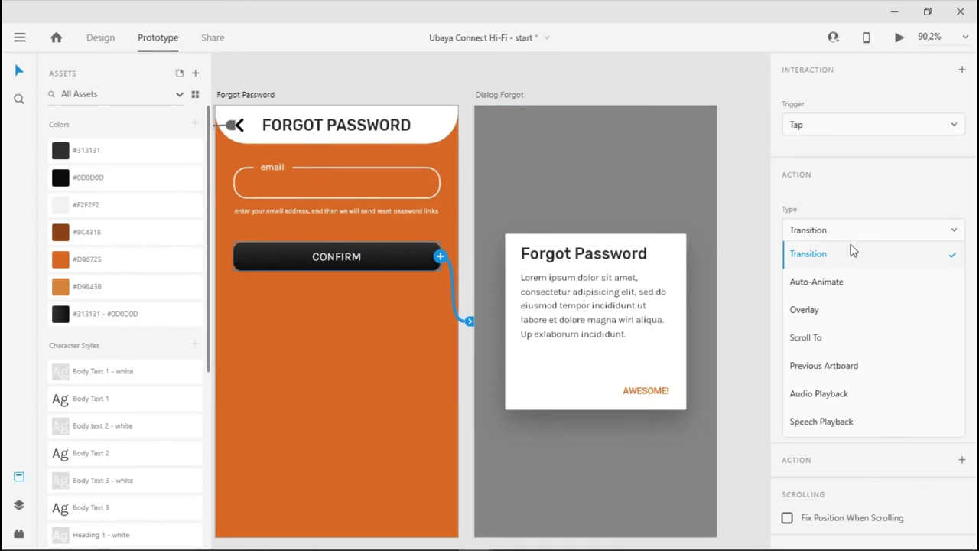
click(812, 309)
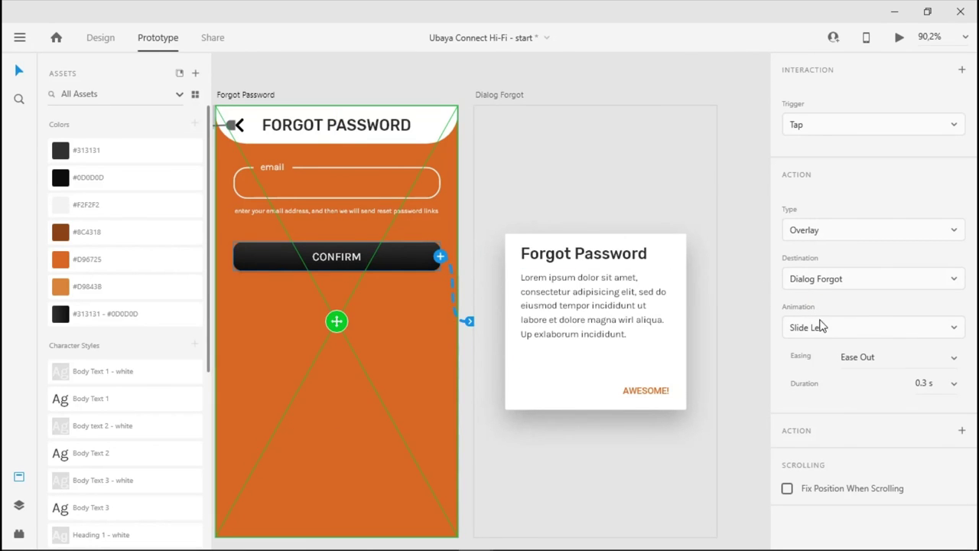
click(822, 329)
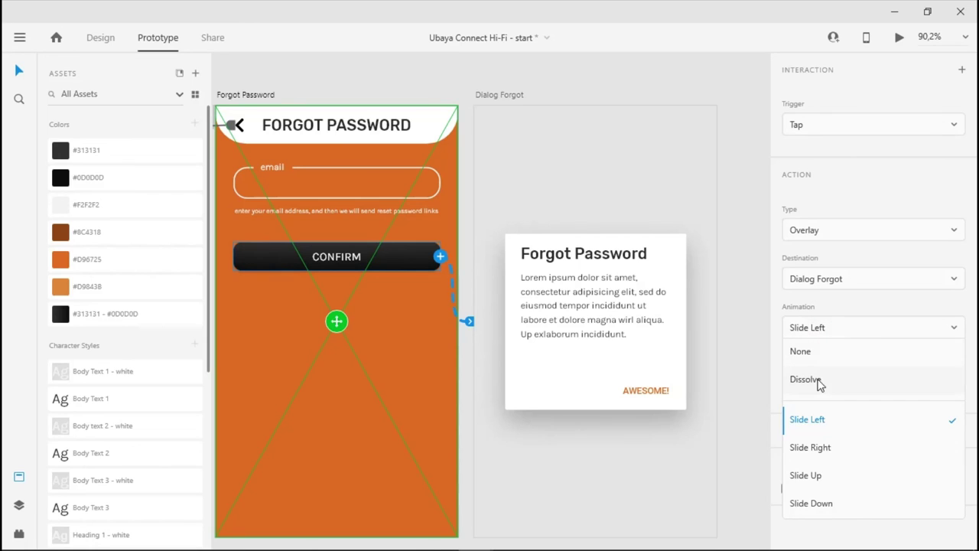
click(818, 383)
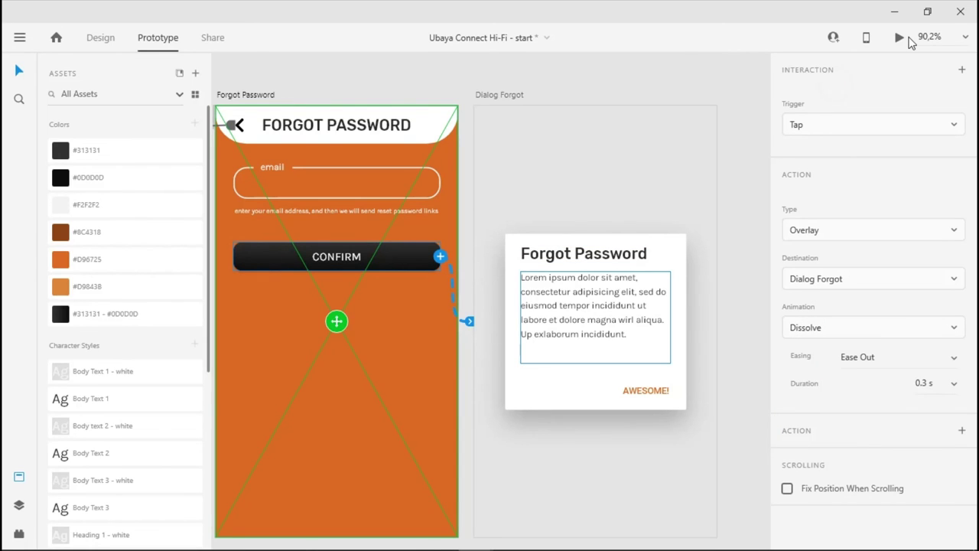
- Preview the Forgot Password screen and test the CONFIRM button's dialog overlay, closing the preview when done
click(907, 39)
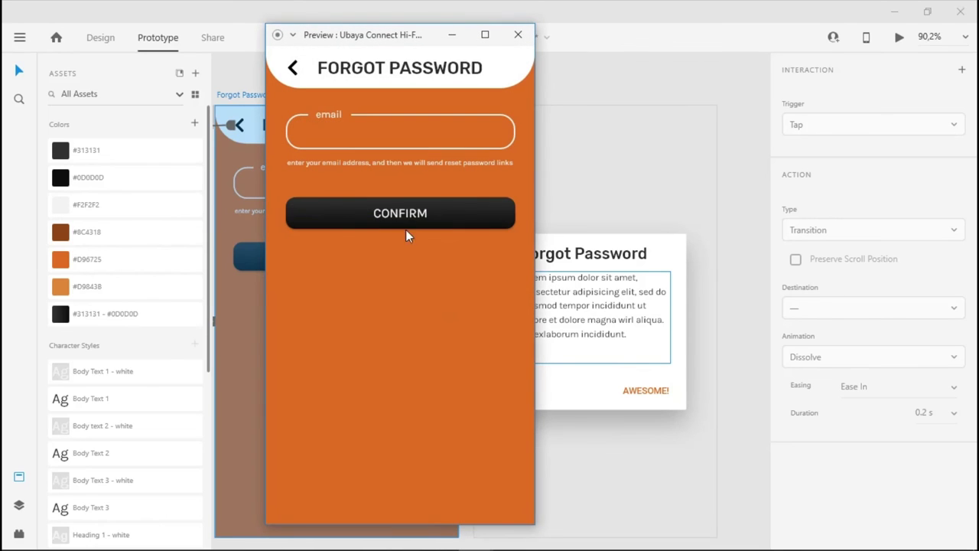
click(406, 226)
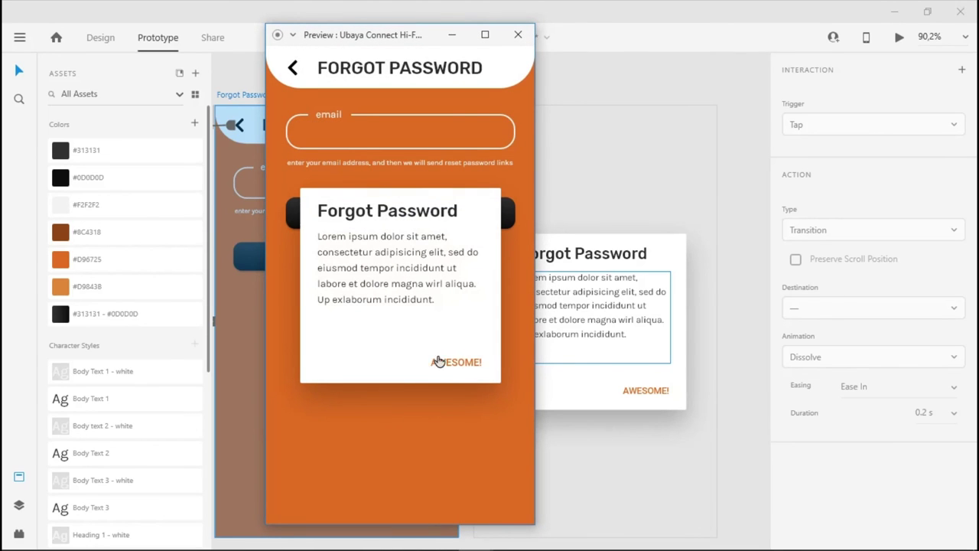
click(527, 40)
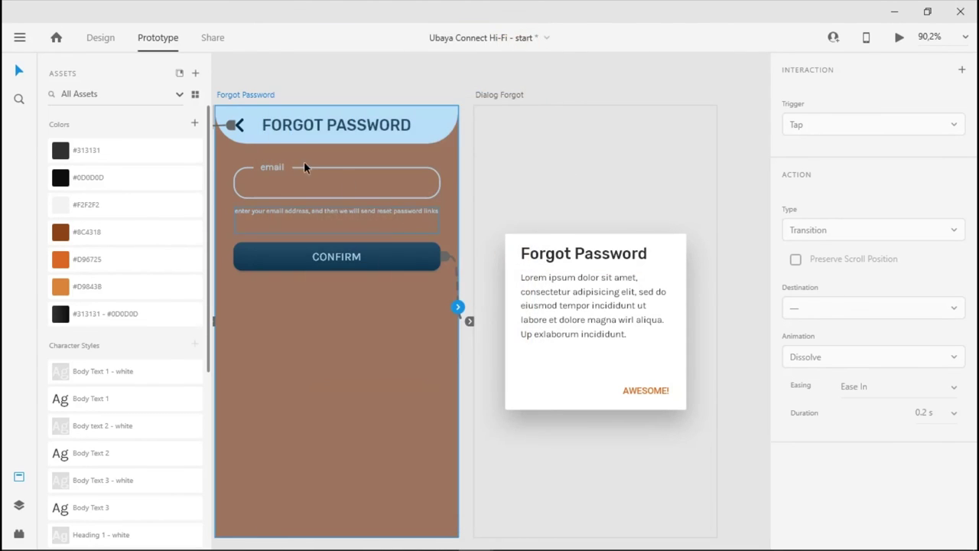
- Enable the Dialog Forgot artboard's fill in design mode
click(95, 37)
click(501, 95)
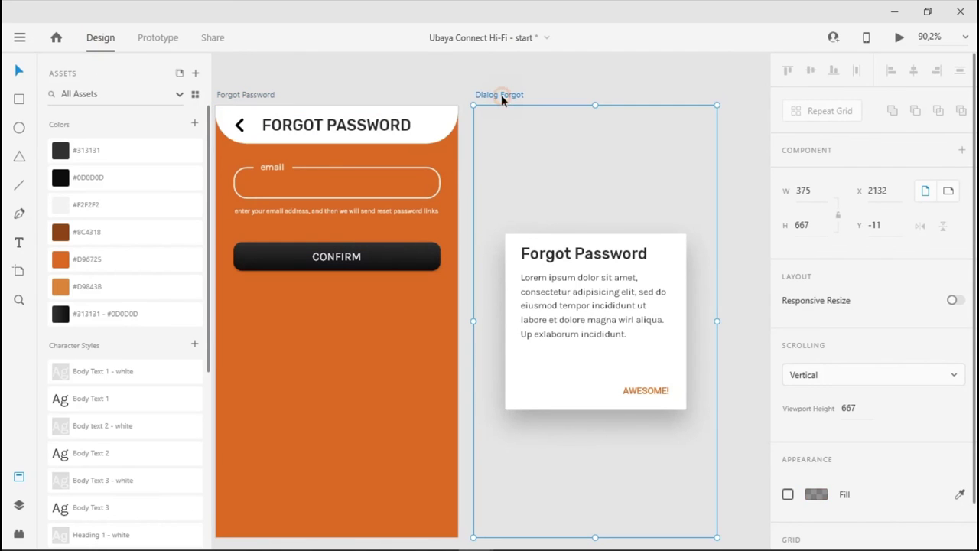
scroll(880, 371, down, 2)
click(788, 442)
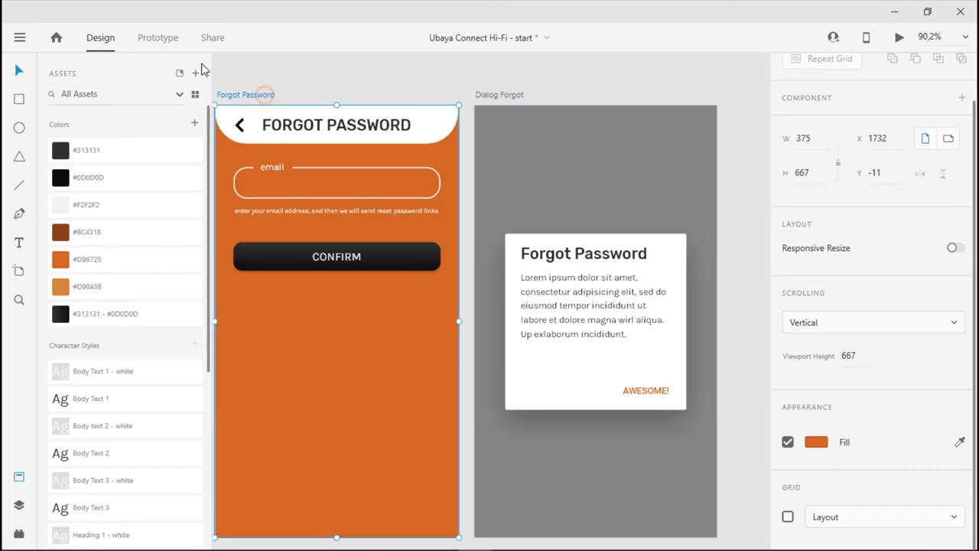
- Preview the Forgot Password prototype again, testing CONFIRM, the dialog's AWESOME! label and the back arrow, and close the preview
click(160, 37)
click(898, 38)
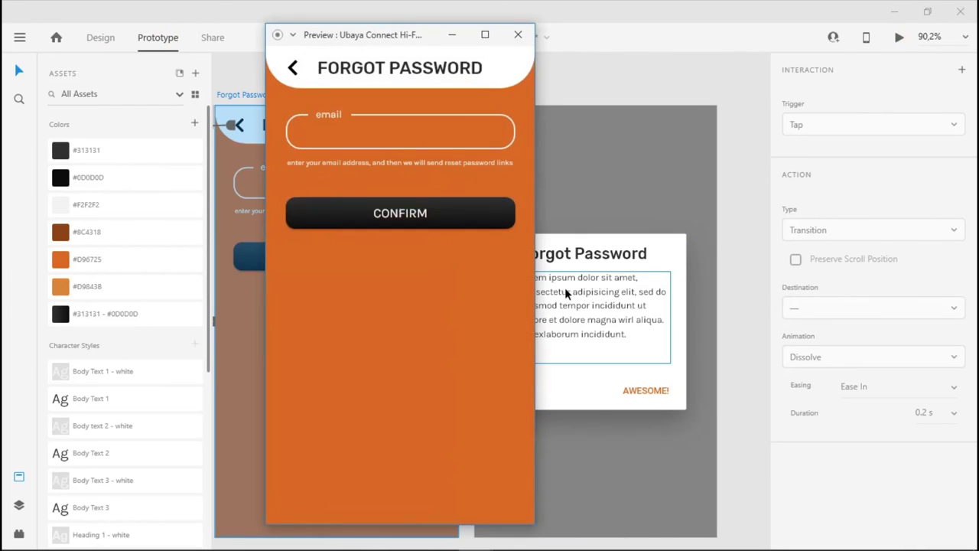
click(423, 215)
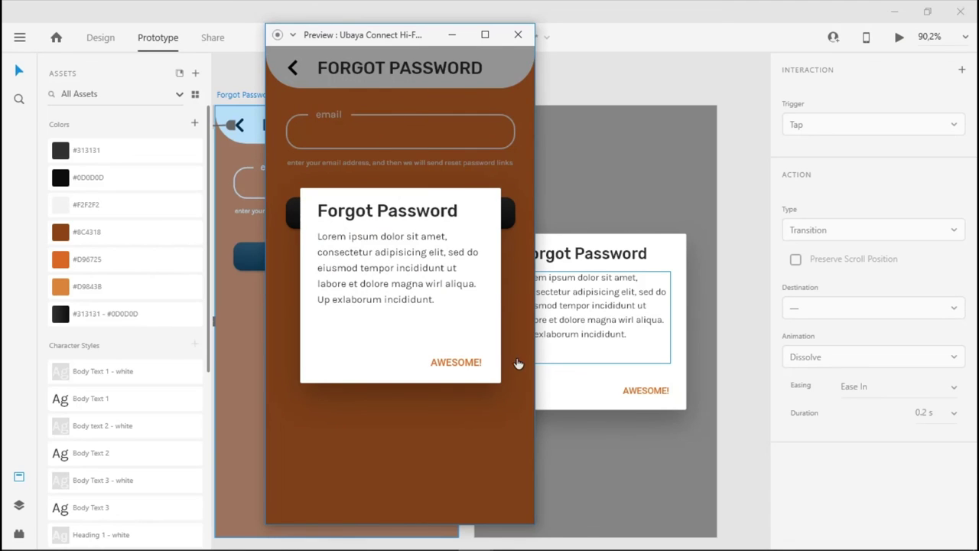
click(476, 363)
click(290, 71)
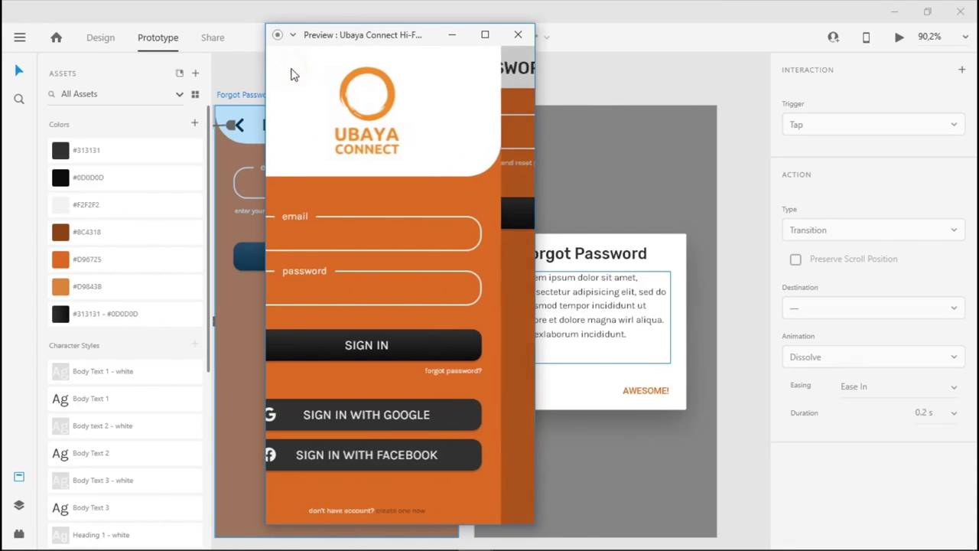
click(518, 35)
- Switch to the Ubaya Connect document in its other Adobe XD window
scroll(459, 296, down, 5)
scroll(379, 278, left, 5)
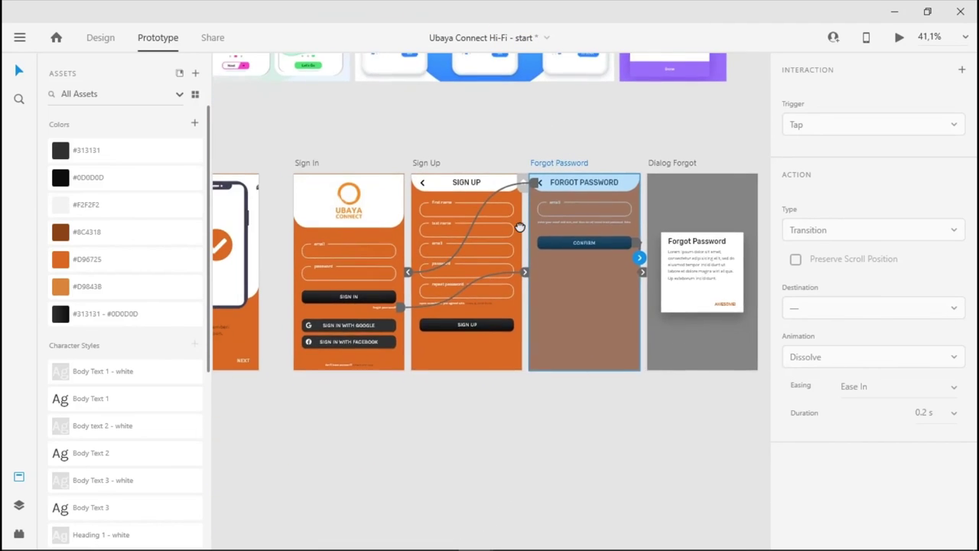
key(alt+Tab)
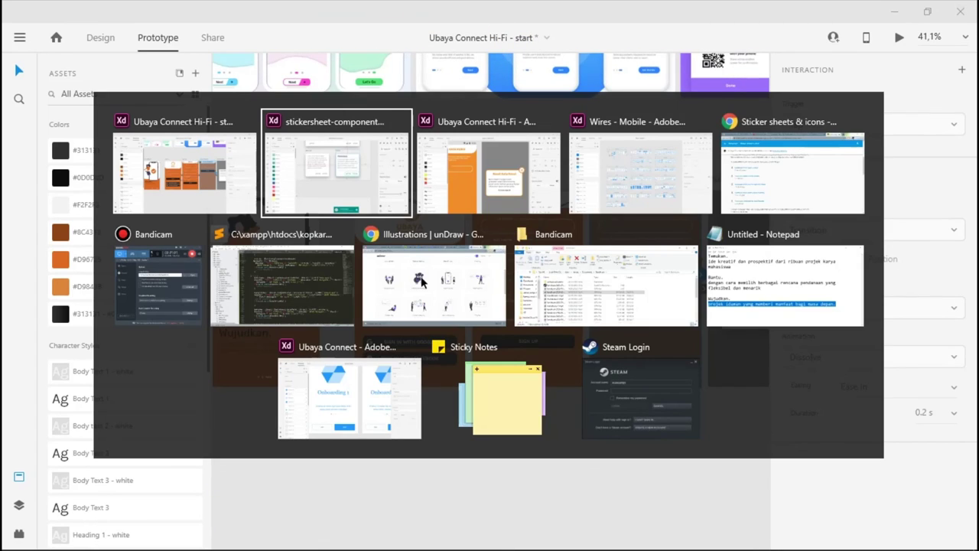
key(alt+Tab)
key(alt+Tab)
key(alt+Tab)
key(alt+Tab)
key(alt+Tab)
key(alt+Tab)
key(alt+Tab)
key(alt+Tab)
key(alt+Tab)
key(alt+Tab)
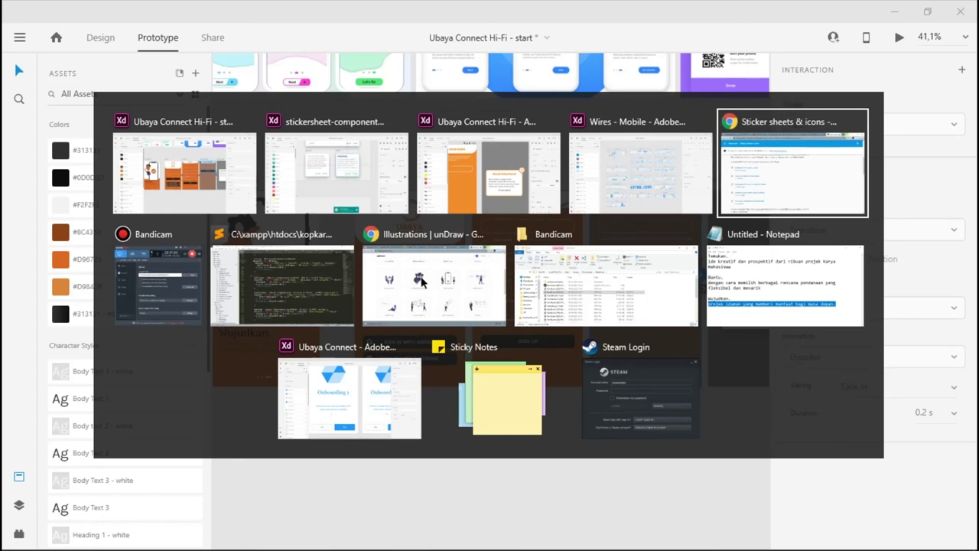
key(alt+shift+Tab)
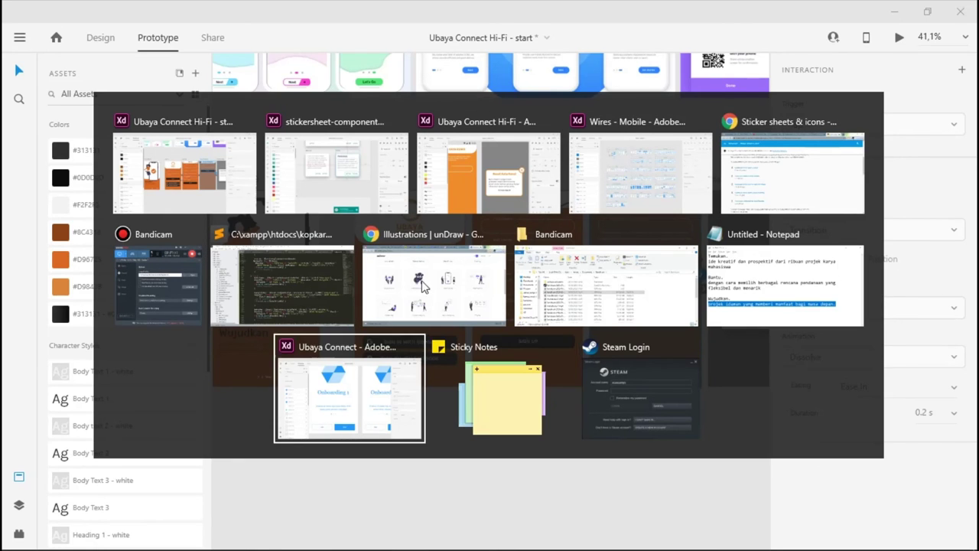